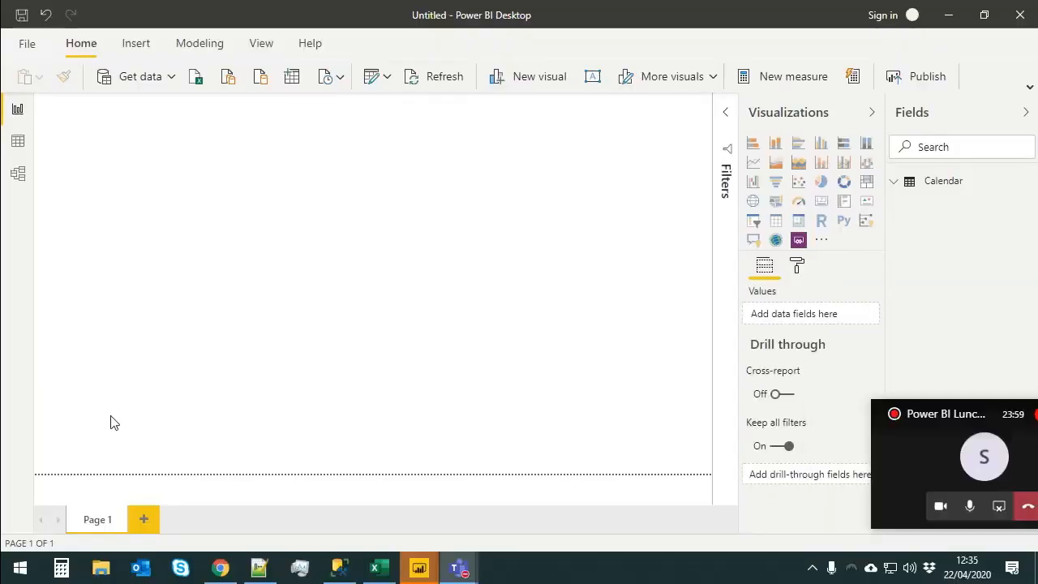
# - Import the Sales table from the recent localhost: PowerBI database source, using the Import connection mode
pyautogui.moveTo(957, 415); pyautogui.dragTo(283, 583)
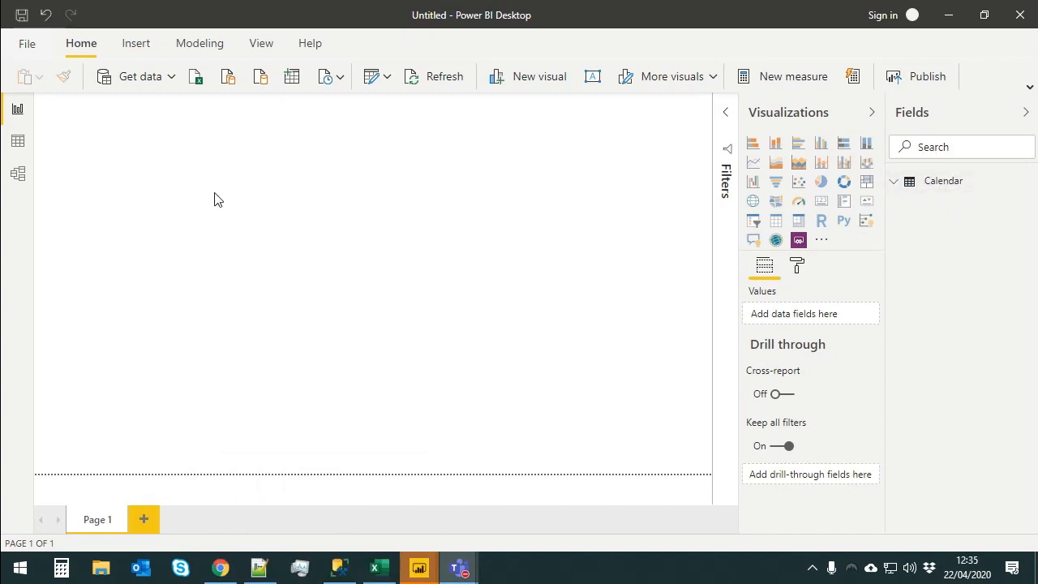
pyautogui.click(341, 81)
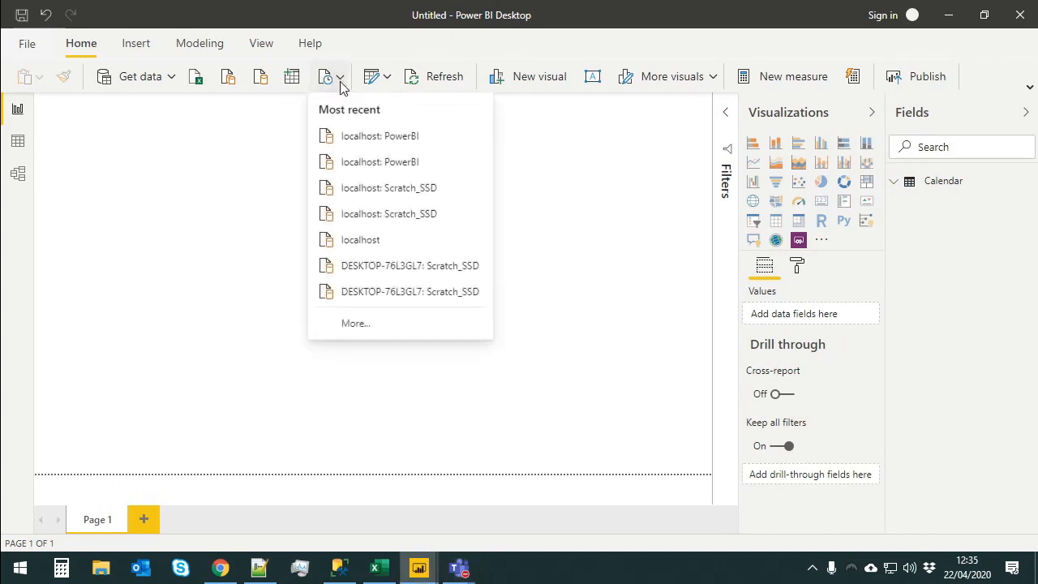
pyautogui.click(419, 144)
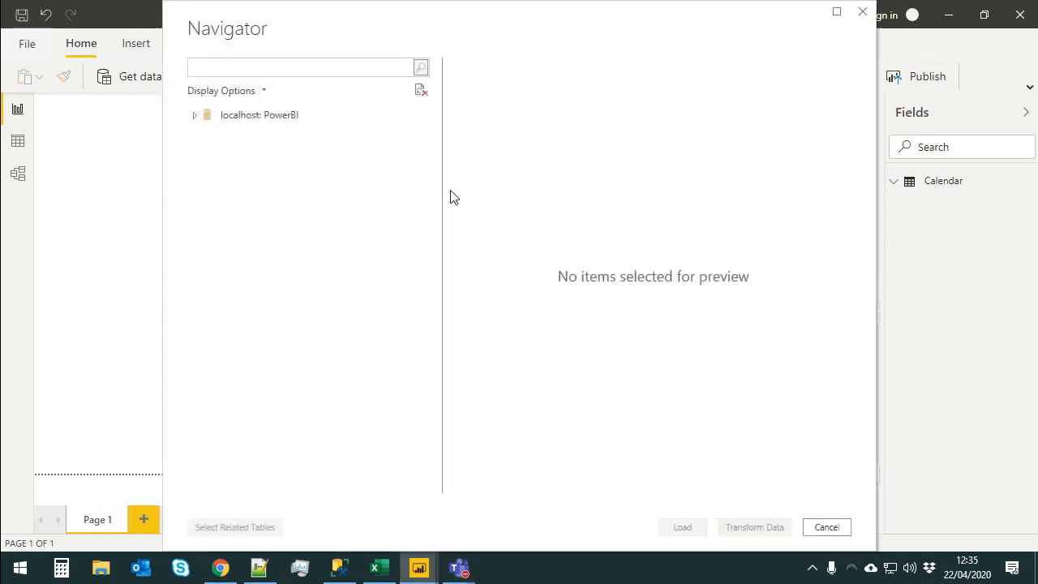
pyautogui.click(213, 137)
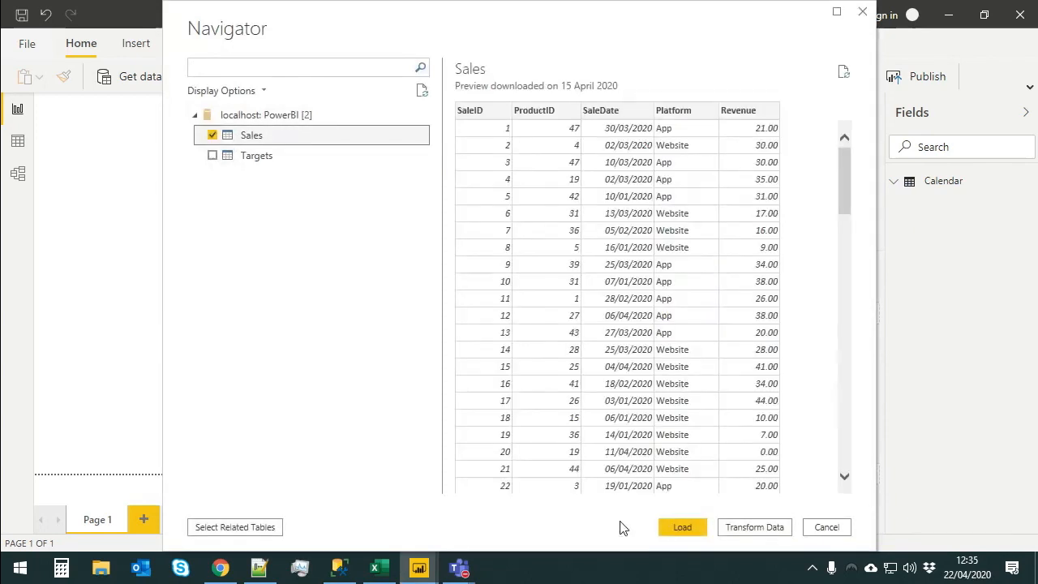
pyautogui.click(683, 529)
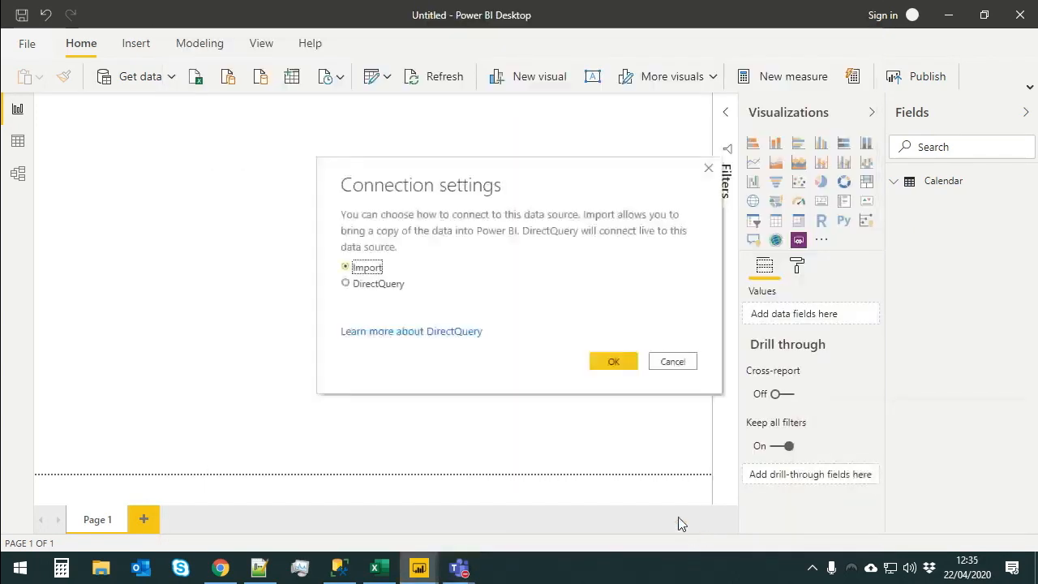
pyautogui.click(615, 363)
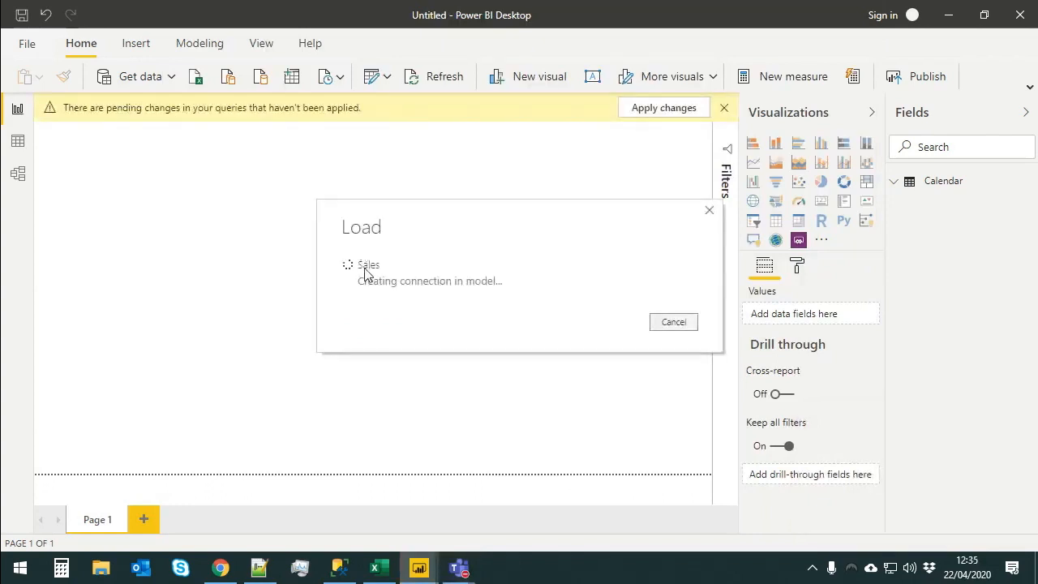
# - Switch to the data view and look through the rows of the Sales table
pyautogui.click(924, 205)
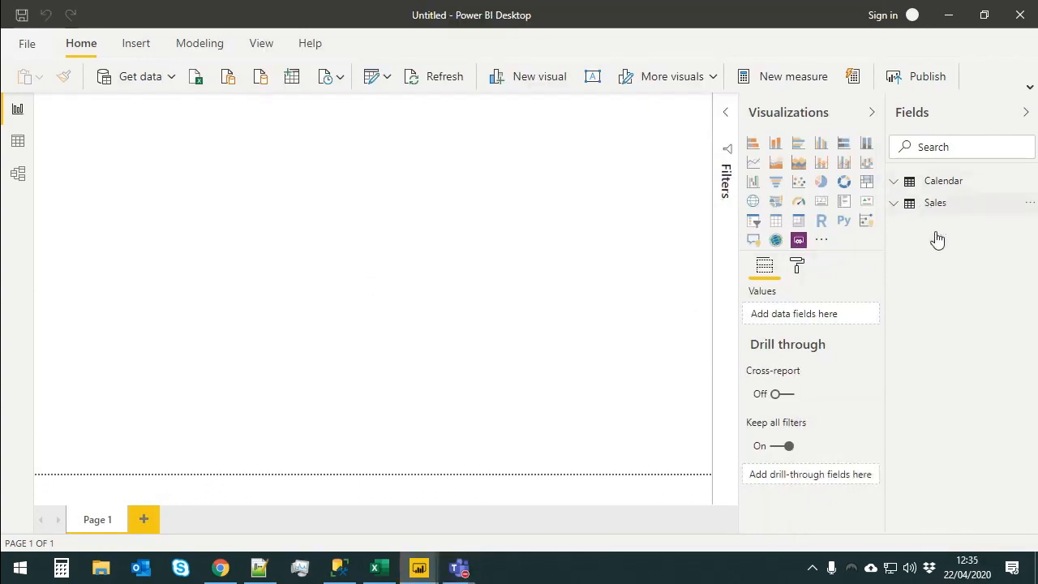
pyautogui.click(19, 143)
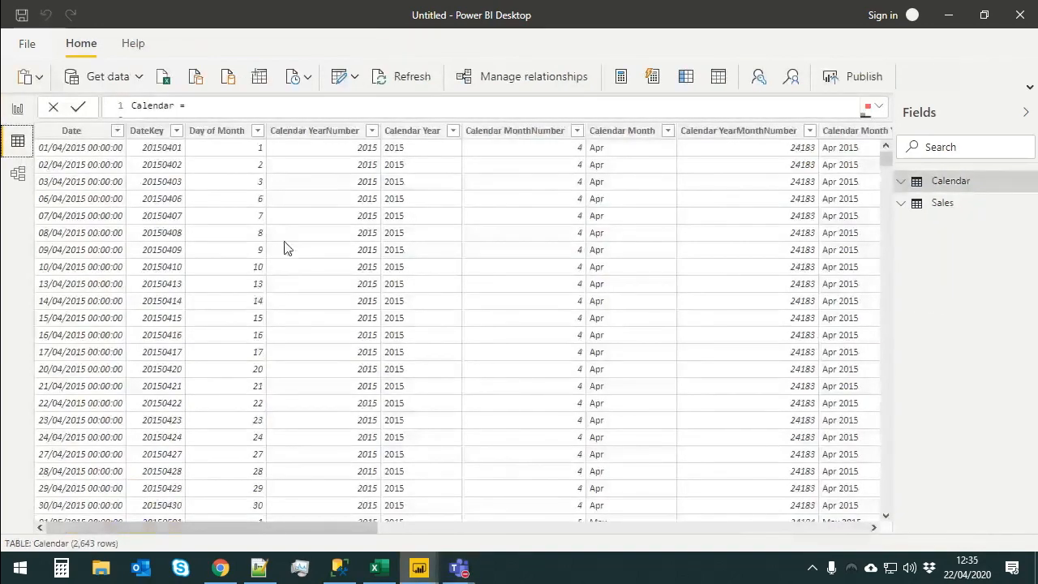
pyautogui.click(941, 203)
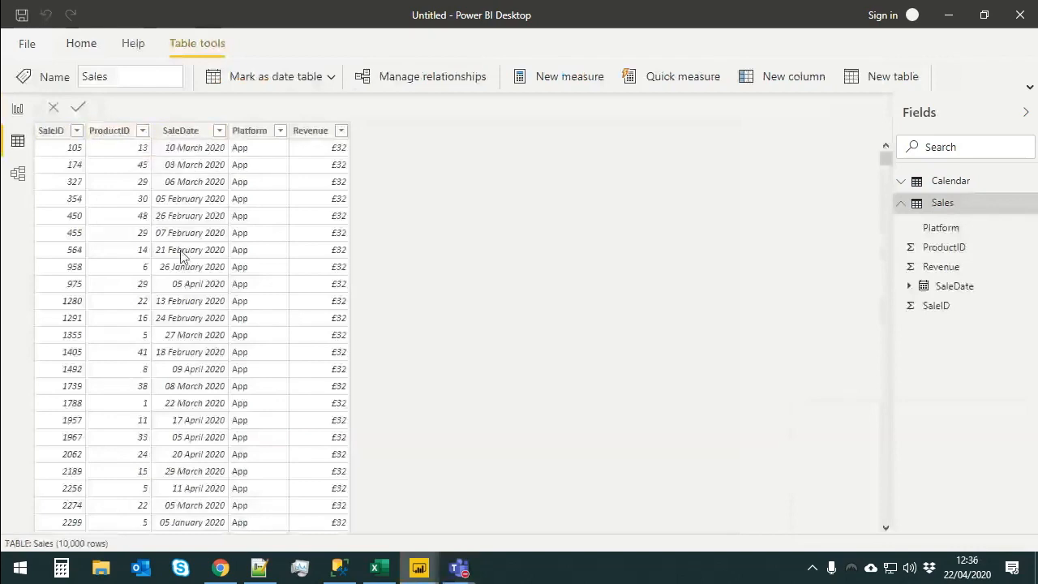
pyautogui.scroll(-20, 195, 257)
pyautogui.scroll(-20, 225, 256)
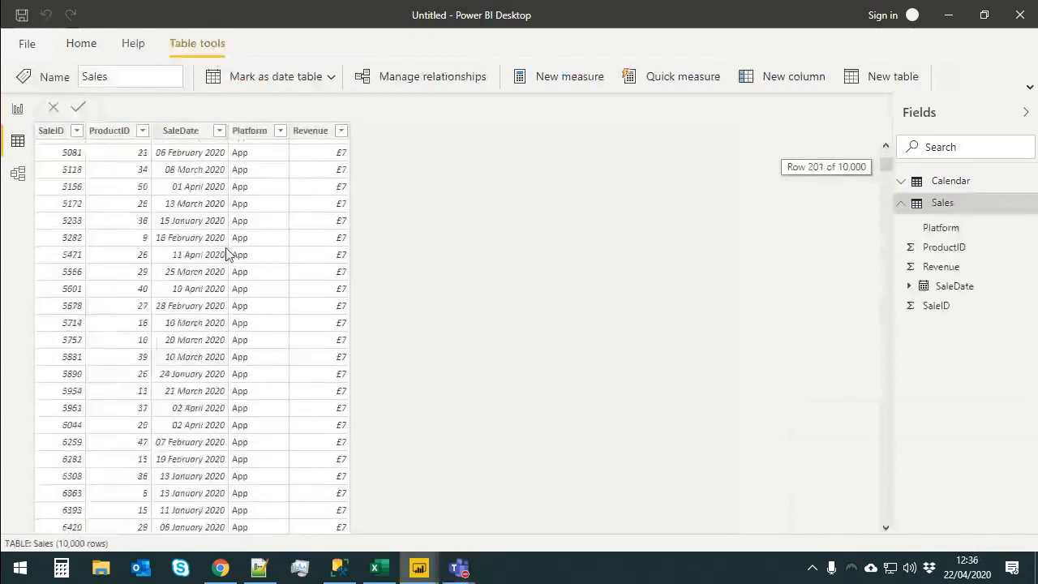
pyautogui.scroll(20, 227, 258)
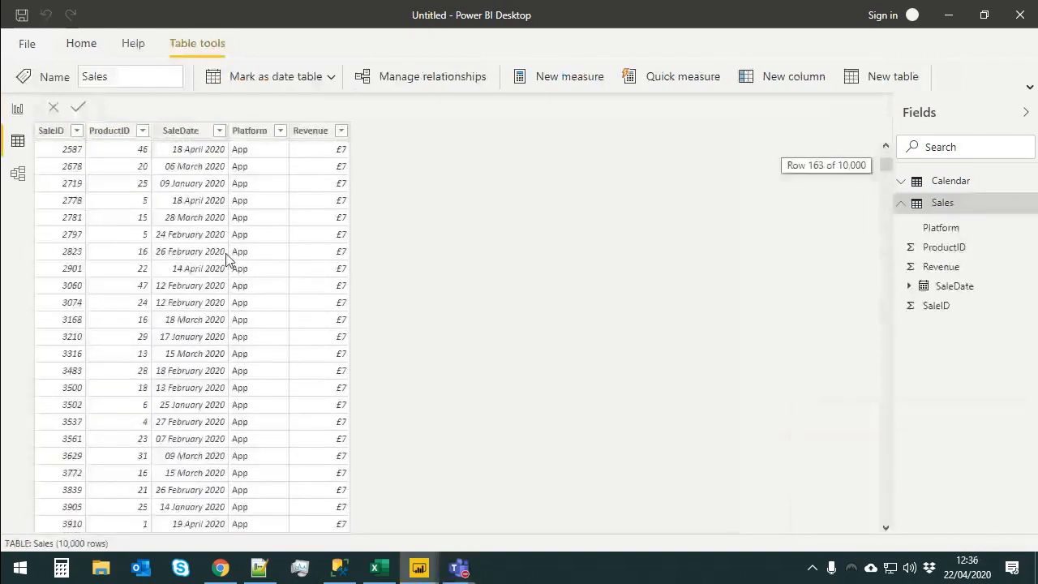
pyautogui.scroll(4, 227, 257)
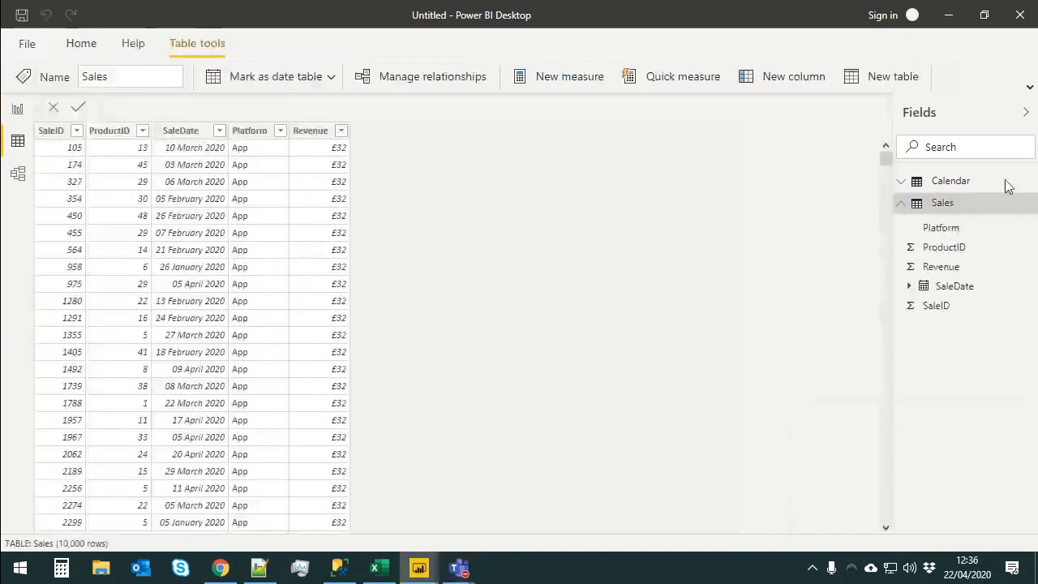
# - Open the Sales query in a maximized Power Query Editor, refresh its preview and collapse the queries list
pyautogui.click(89, 45)
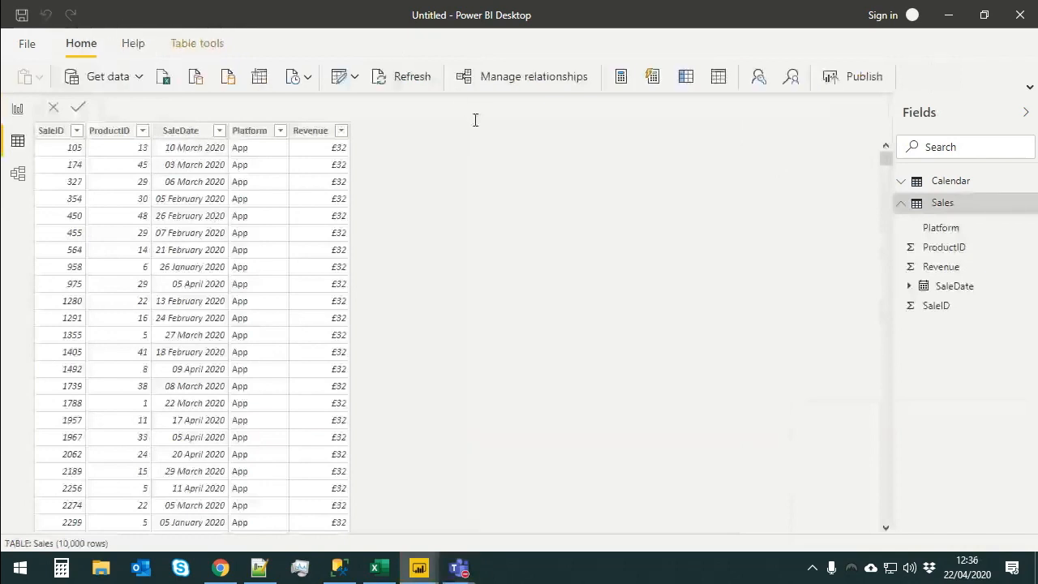
pyautogui.click(1030, 86)
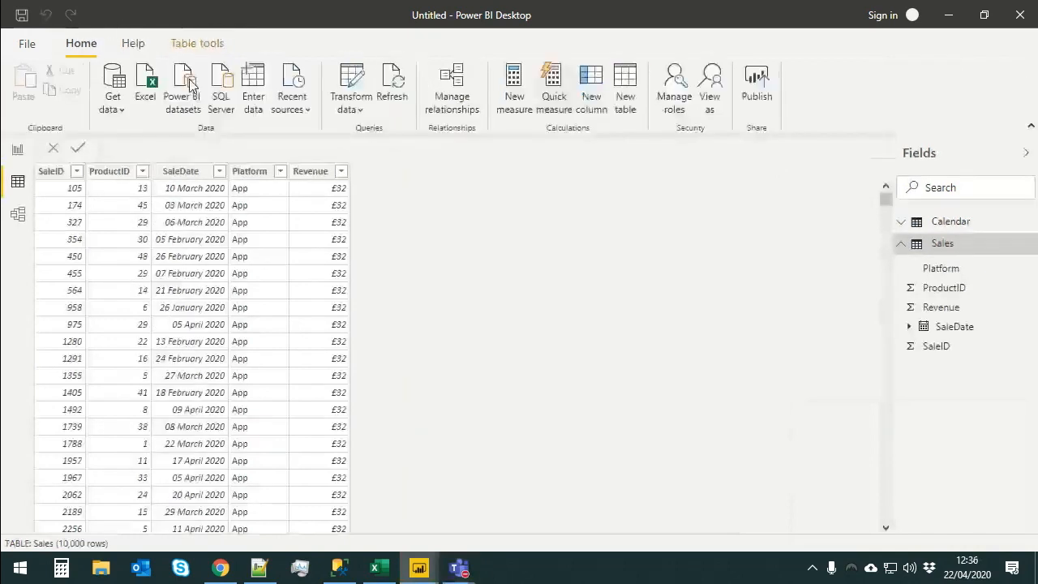
pyautogui.click(364, 107)
pyautogui.click(429, 140)
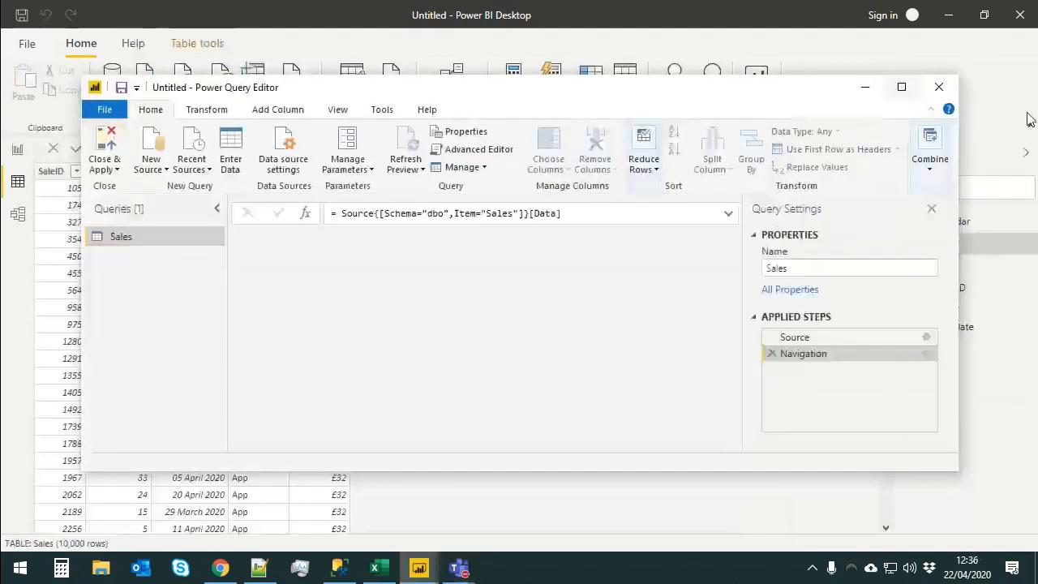
pyautogui.click(902, 87)
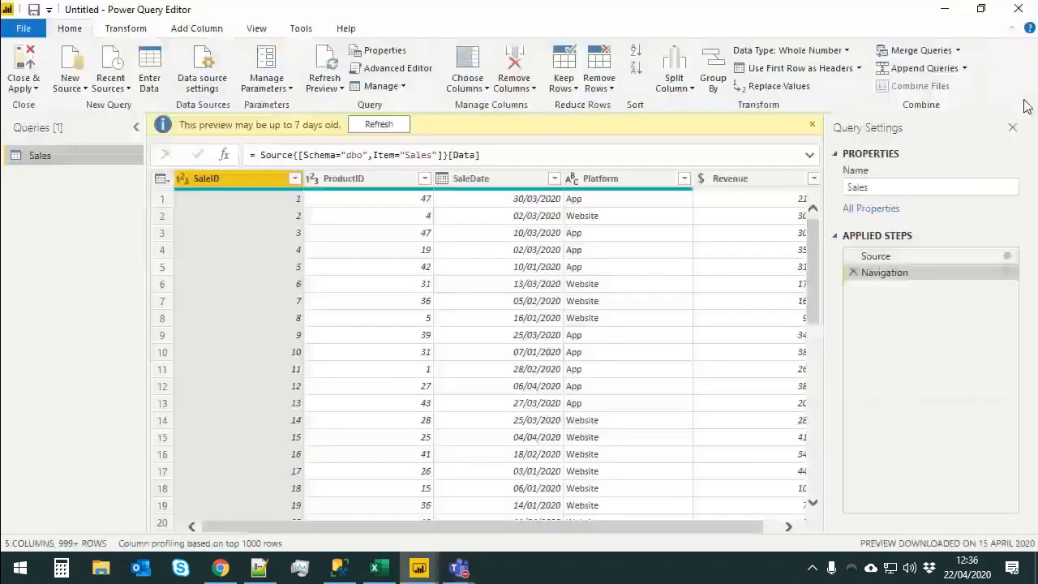
pyautogui.click(379, 126)
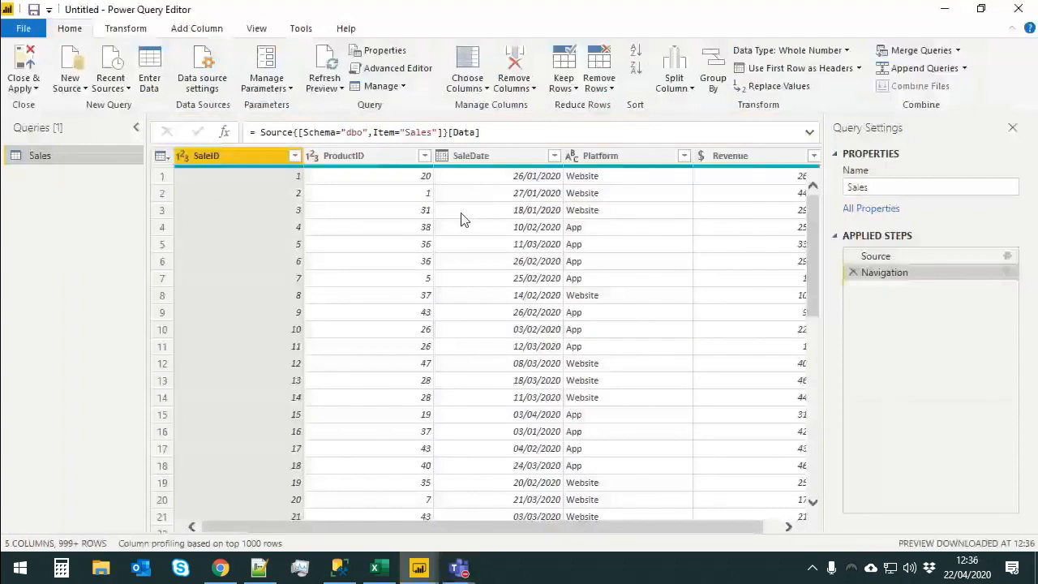
pyautogui.click(133, 128)
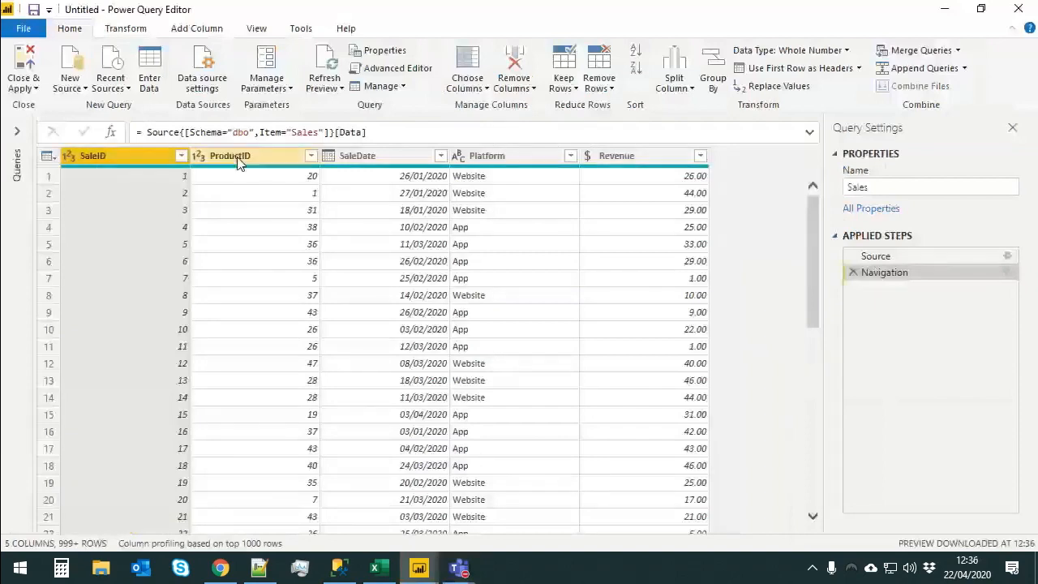
# - Remove the SaleID and ProductID columns from the Sales query
pyautogui.rightClick(91, 158)
pyautogui.click(149, 195)
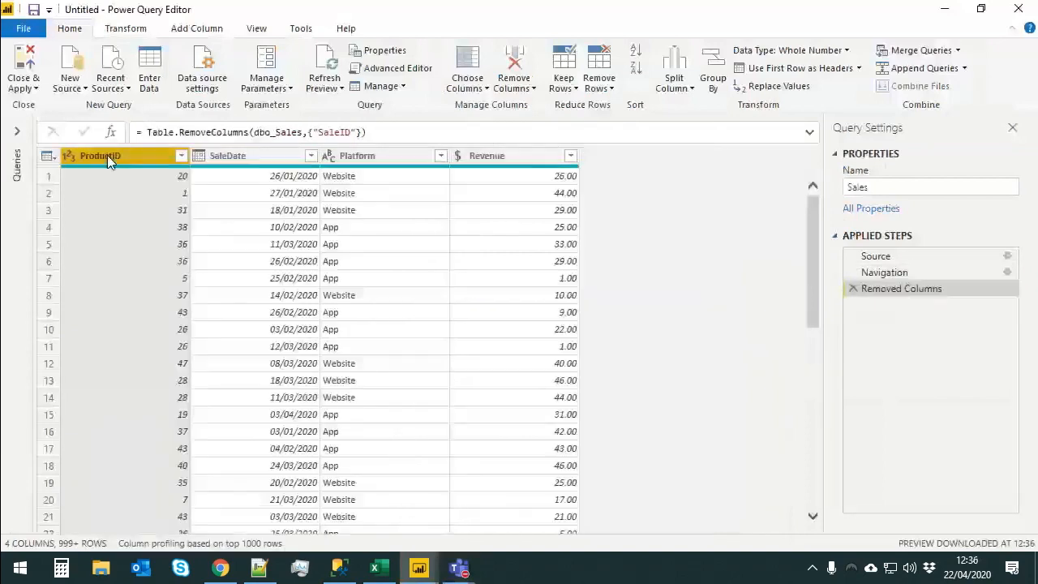
pyautogui.rightClick(107, 159)
pyautogui.click(183, 190)
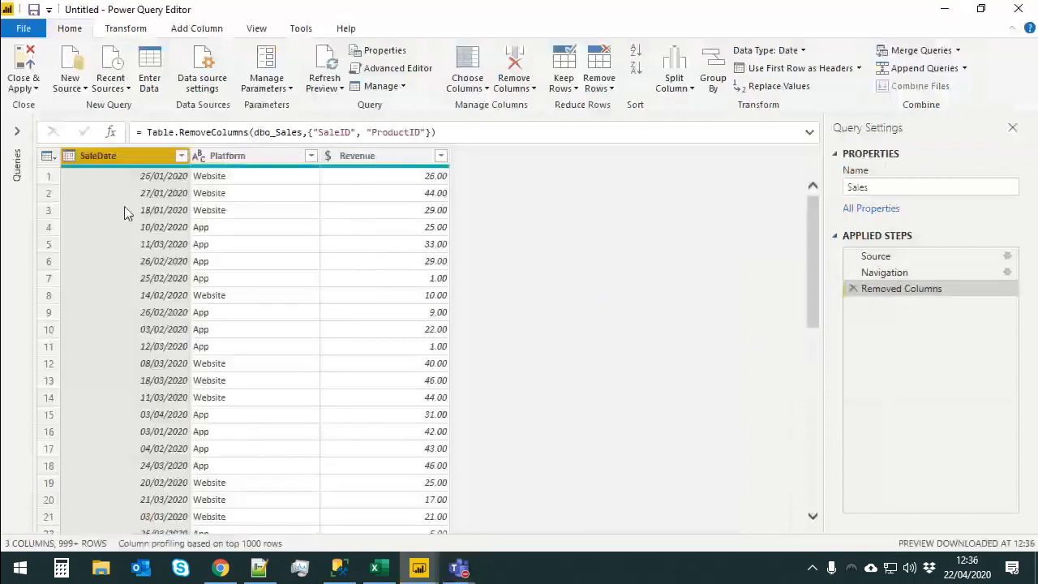
# - Sort the Sales query rows by SaleDate in ascending order
pyautogui.click(151, 179)
pyautogui.rightClick(150, 157)
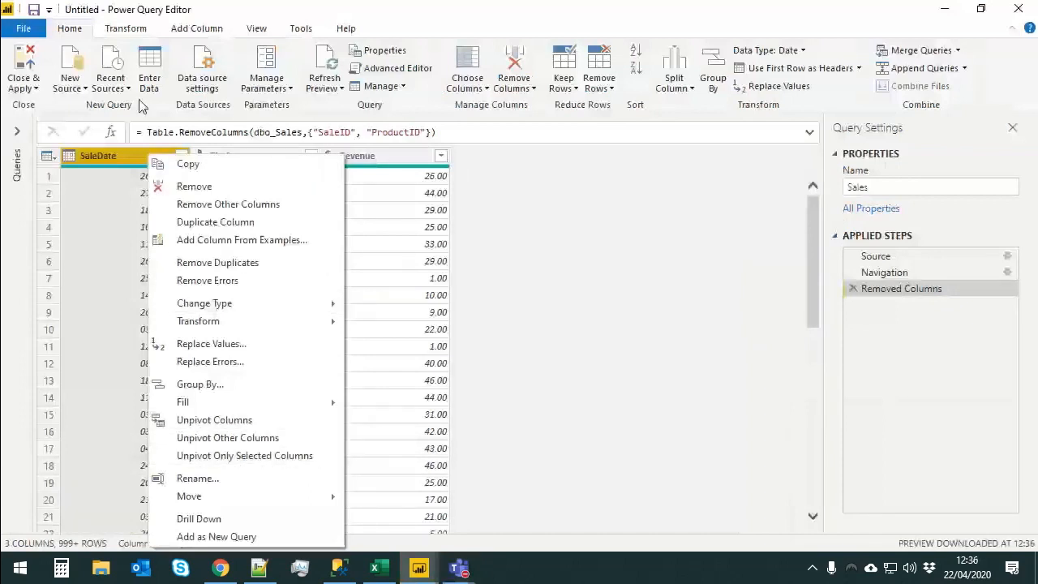
pyautogui.click(85, 153)
pyautogui.click(181, 156)
pyautogui.click(257, 177)
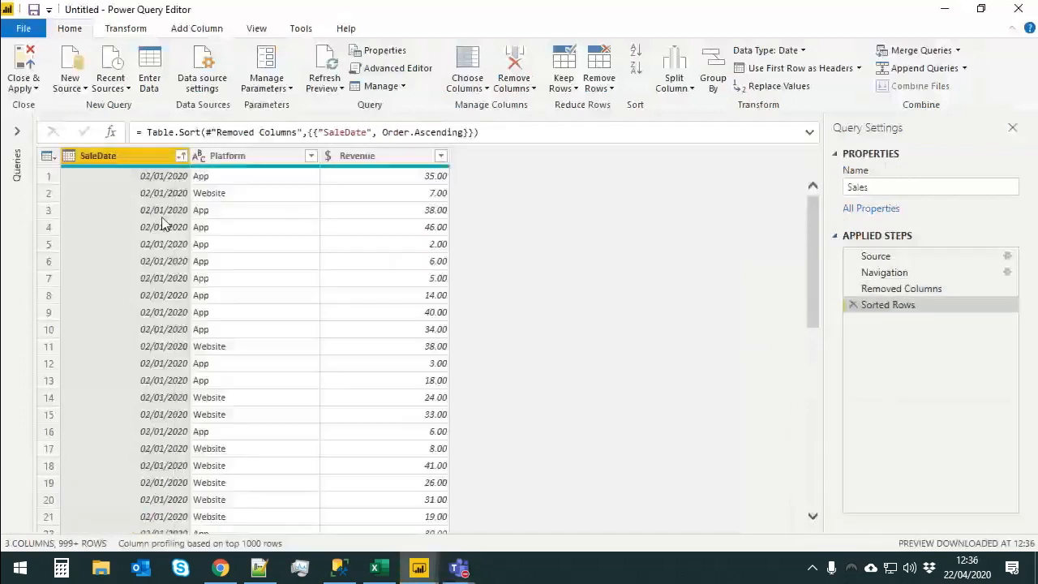
# - Check several SaleDate values in the sorted rows, and delete the Sorted Rows step from the query
pyautogui.click(167, 210)
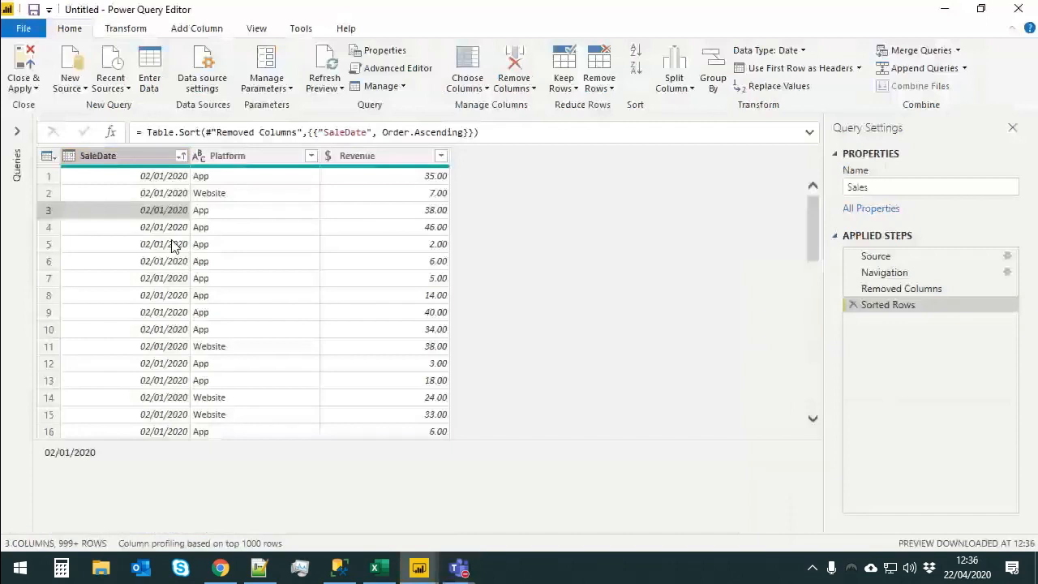
pyautogui.click(174, 296)
pyautogui.click(175, 328)
pyautogui.click(175, 345)
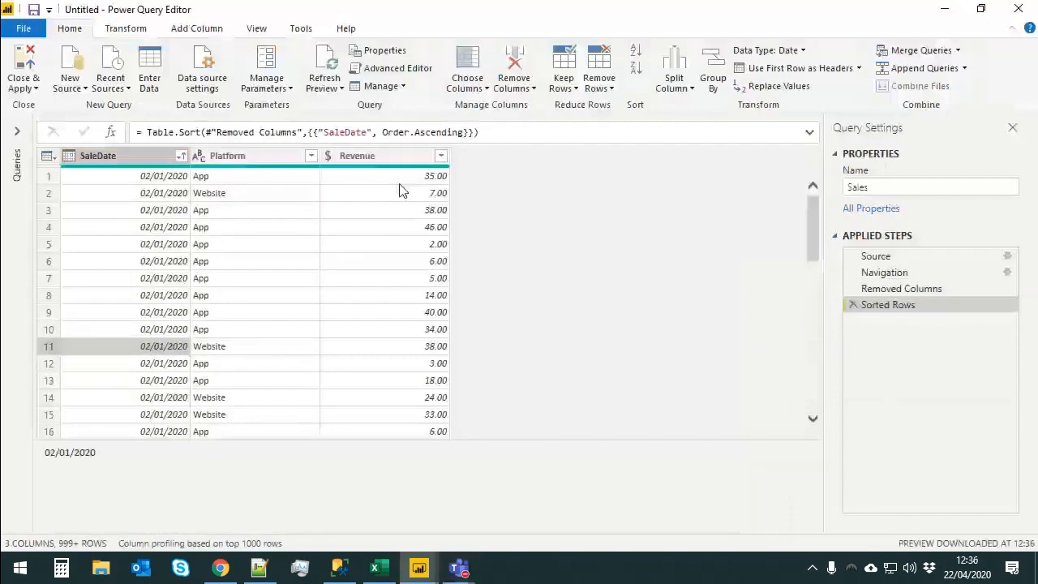
pyautogui.click(853, 305)
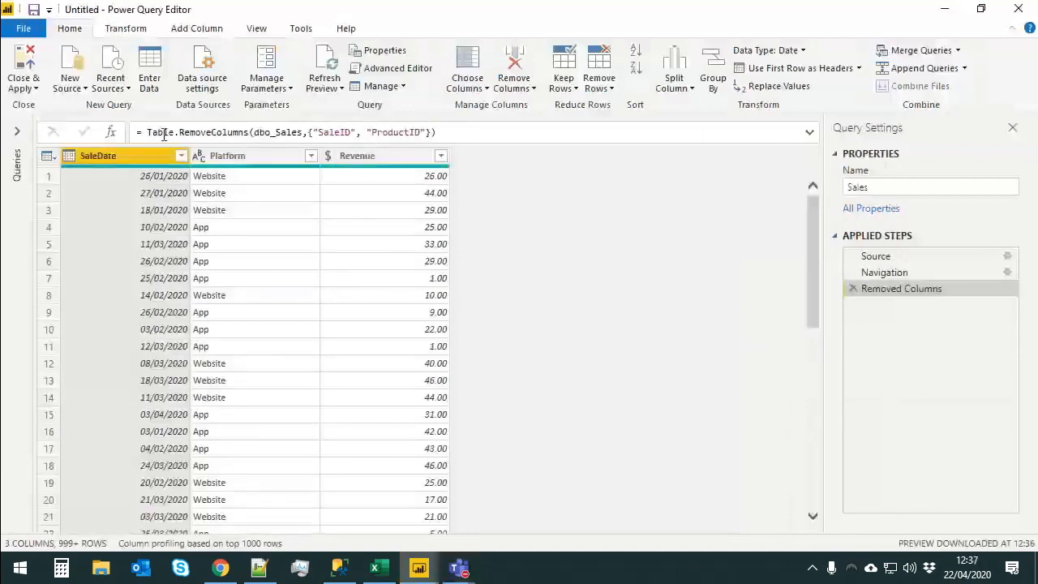
# - Start an advanced Group By on the Sales query with SaleDate and Platform as the grouping columns
pyautogui.click(715, 79)
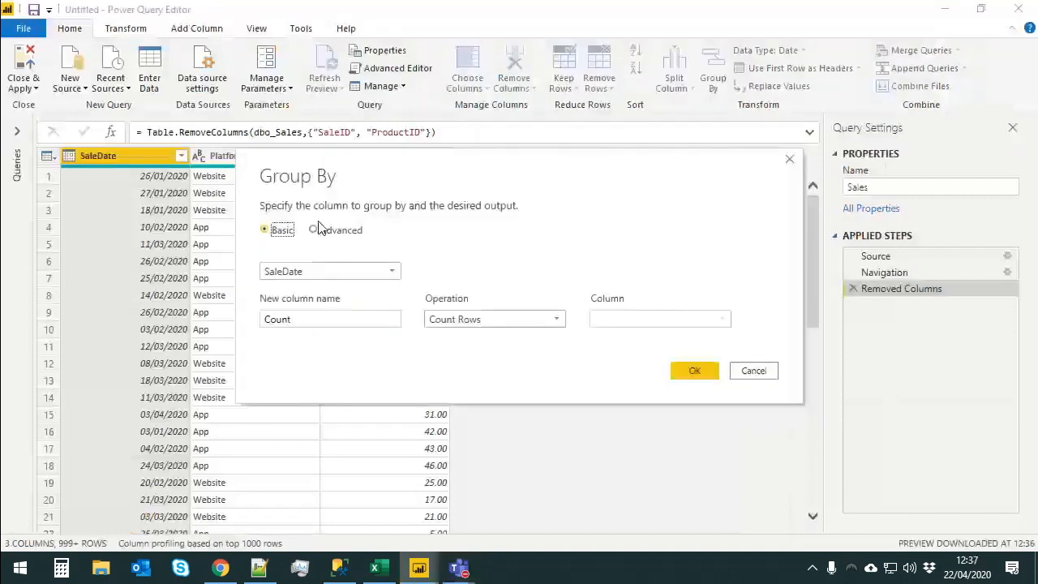
pyautogui.click(334, 230)
pyautogui.click(291, 300)
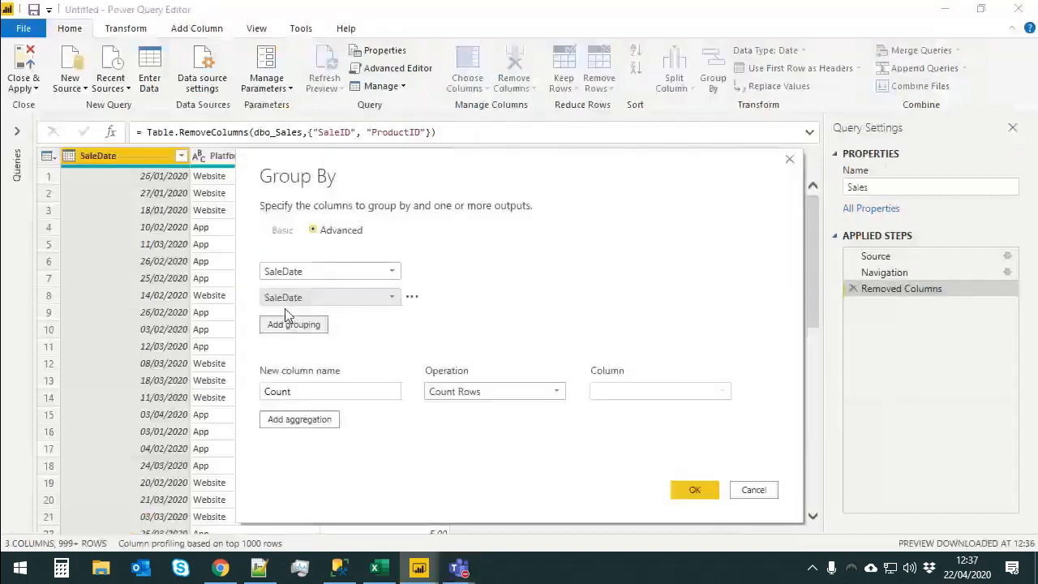
pyautogui.click(329, 299)
pyautogui.click(320, 331)
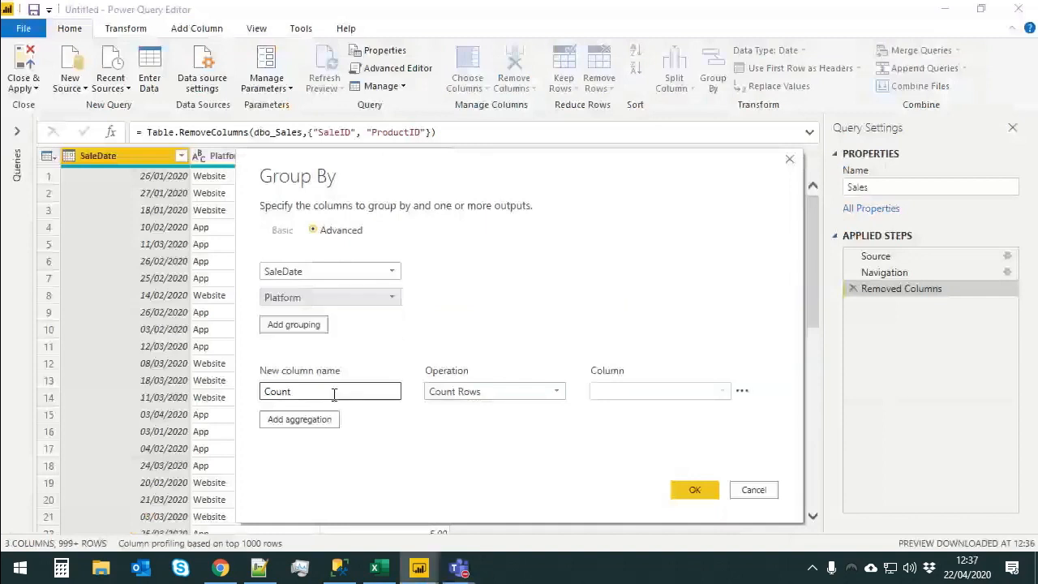
# - Define the aggregation column Revenue as the Sum of the Revenue column and apply the grouping
pyautogui.doubleClick(334, 391)
pyautogui.write('Revenue')
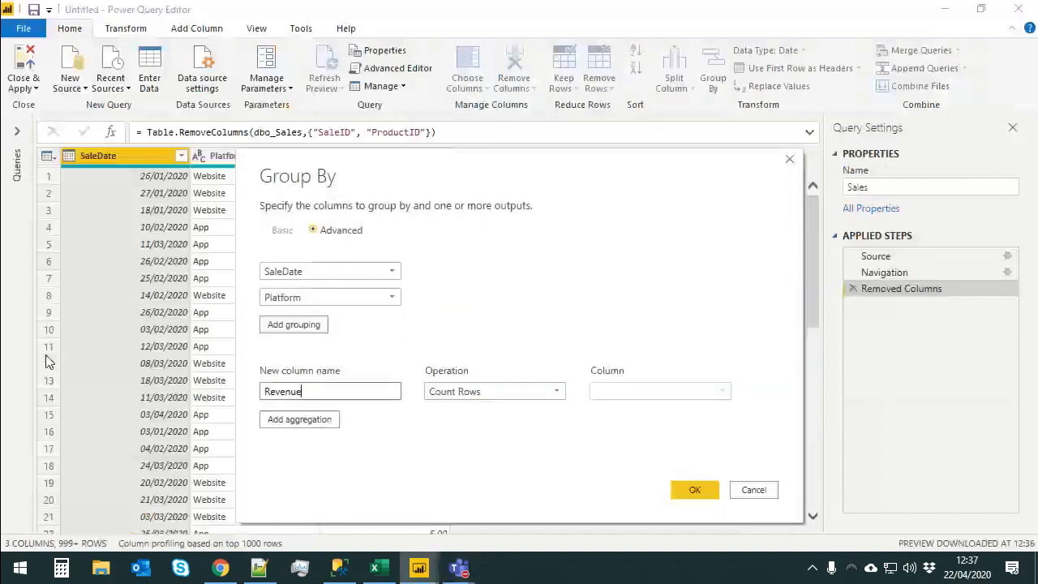
pyautogui.press('Tab')
pyautogui.press('Up')
pyautogui.press('Up')
pyautogui.press('Up')
pyautogui.press('Up')
pyautogui.press('Up')
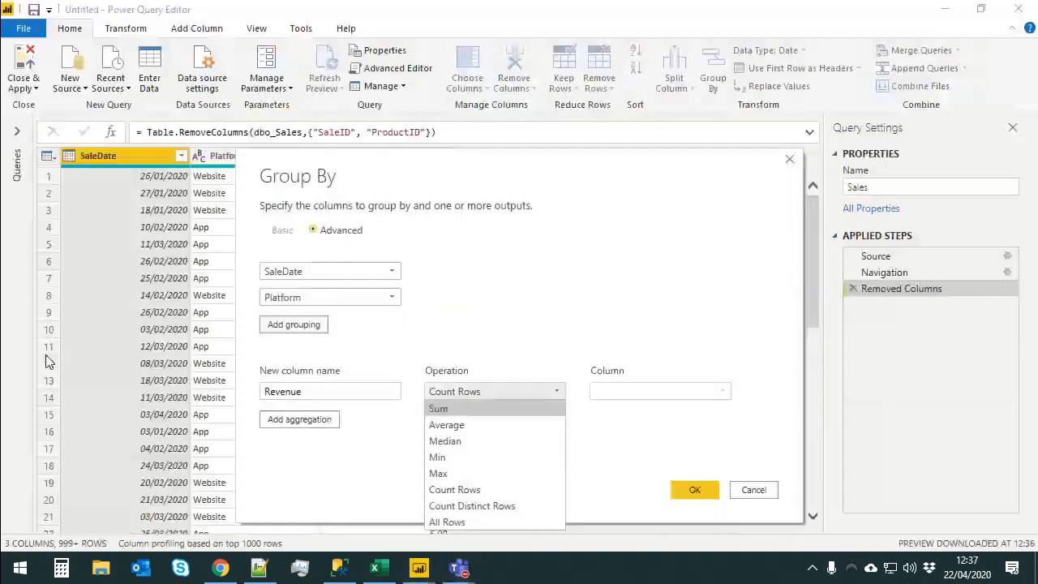
pyautogui.press('Return')
pyautogui.click(660, 391)
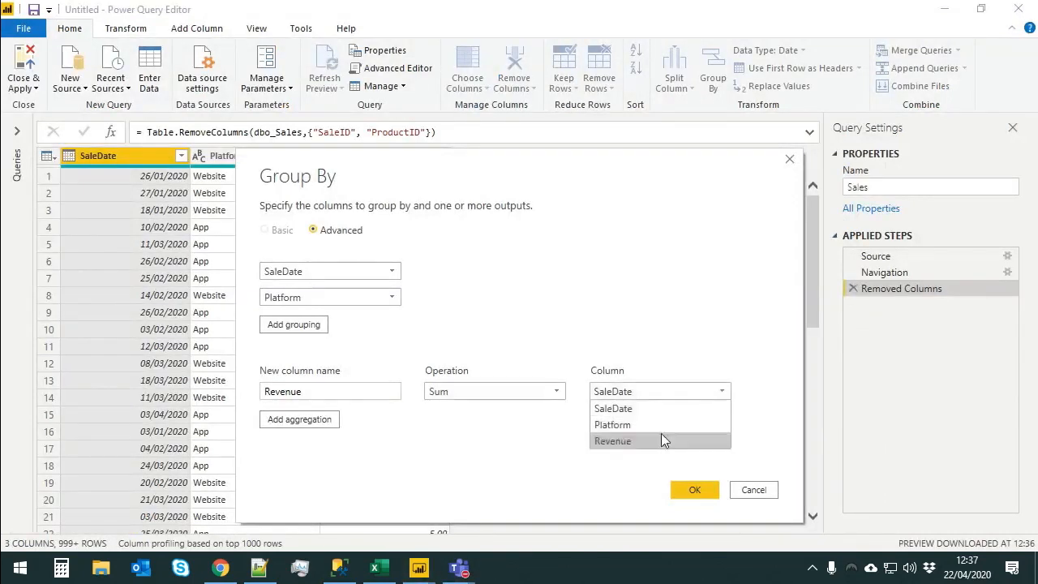
pyautogui.click(661, 433)
pyautogui.click(704, 497)
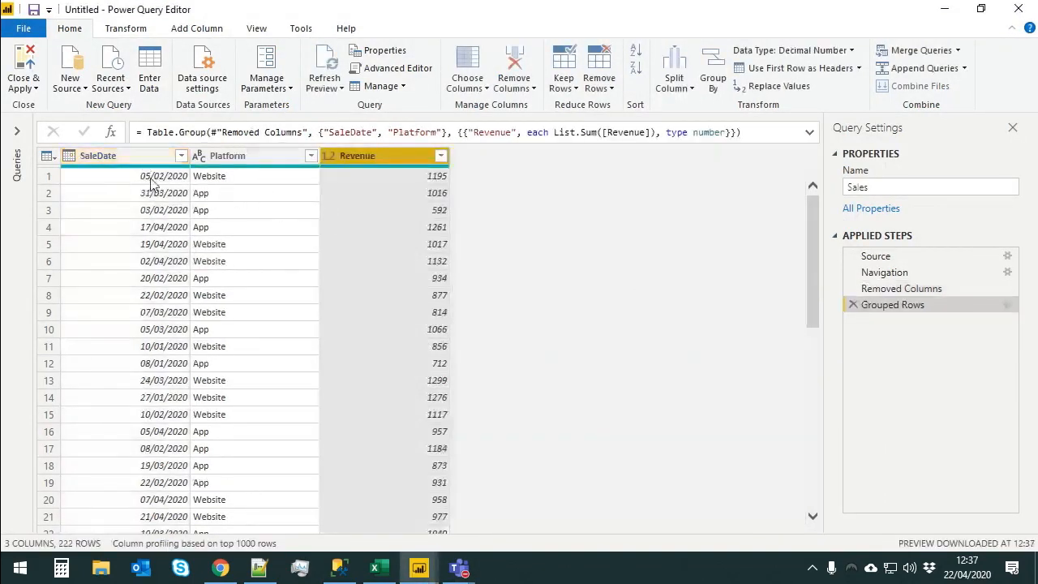
# - Examine the Platform and Revenue values in the first two rows of the grouped Sales query
pyautogui.click(253, 162)
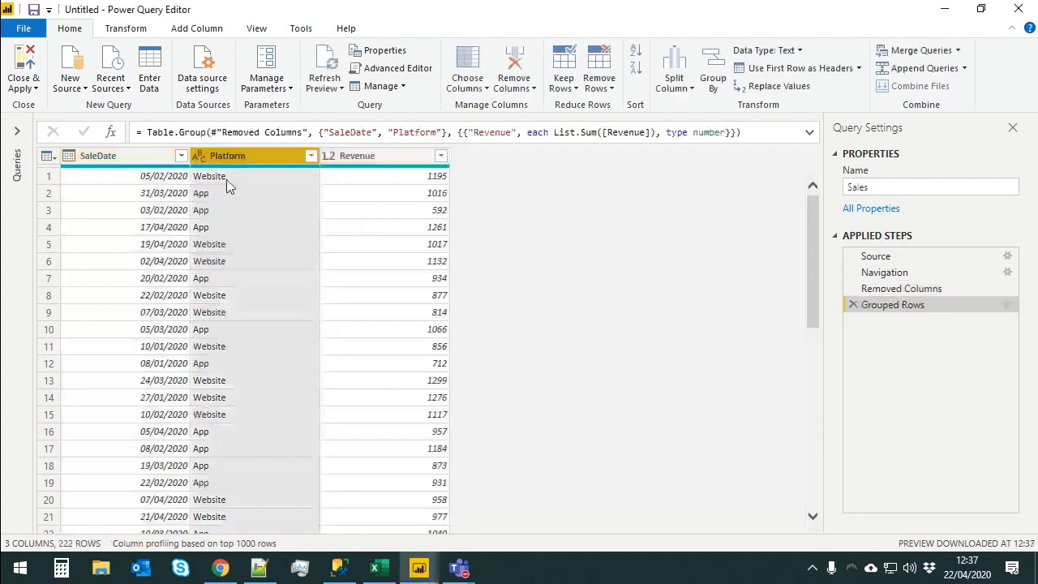
pyautogui.click(227, 178)
pyautogui.click(216, 197)
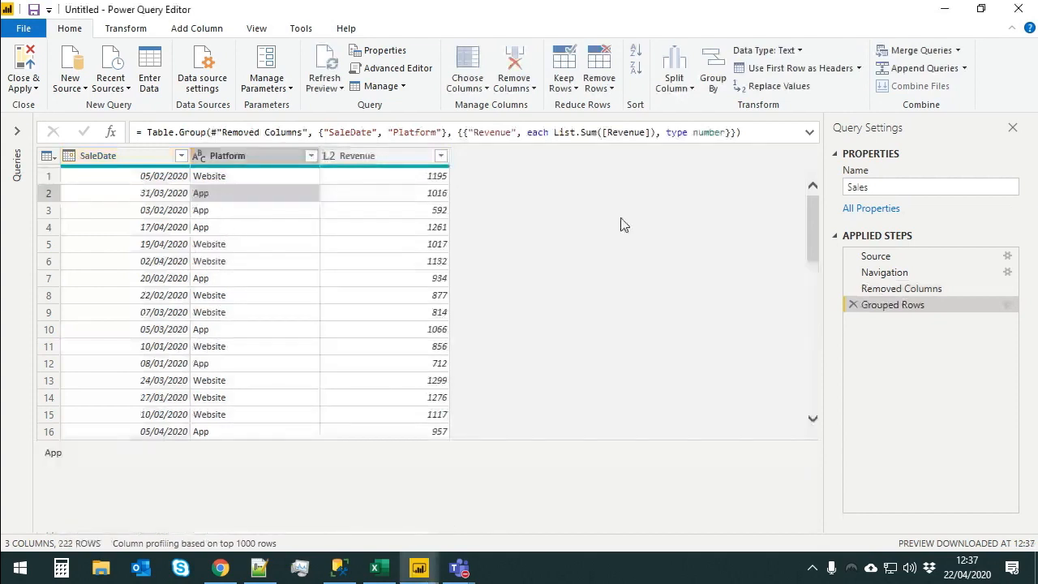
pyautogui.click(388, 176)
pyautogui.click(405, 198)
pyautogui.click(408, 174)
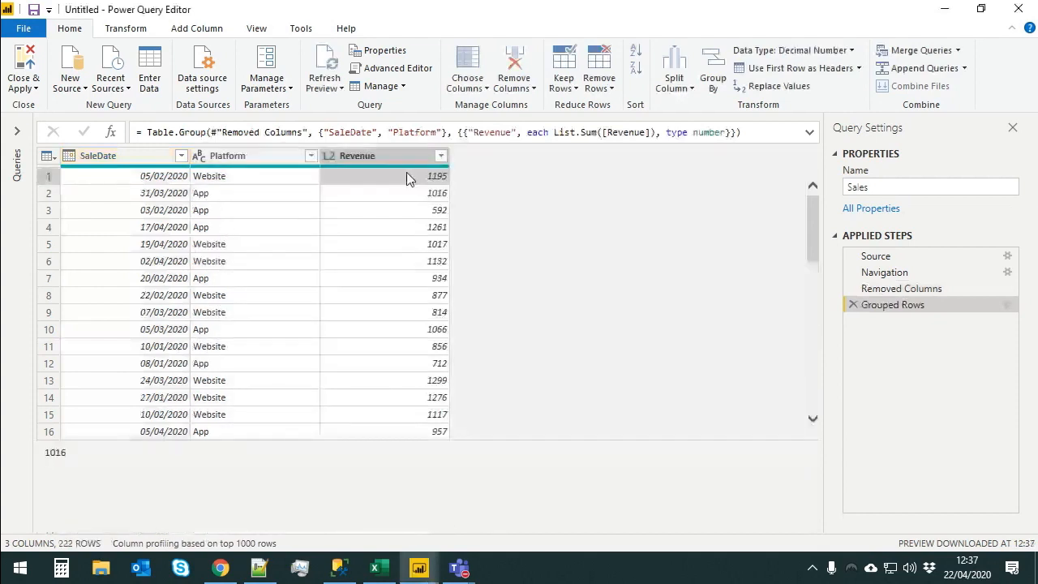
# - Rename the SaleDate column of the grouped Sales query to Date
pyautogui.click(122, 156)
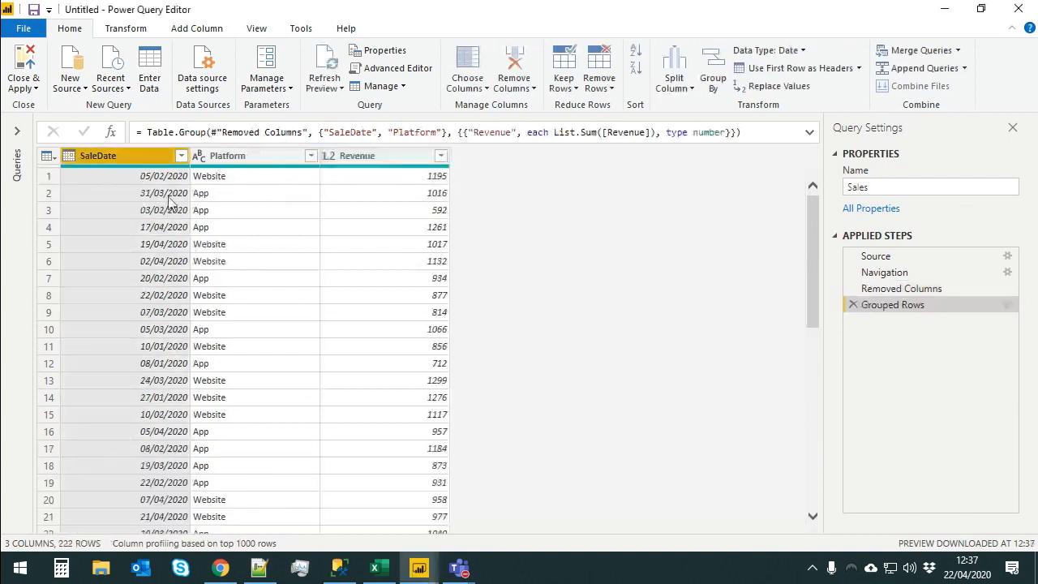
pyautogui.doubleClick(115, 160)
pyautogui.write('Date')
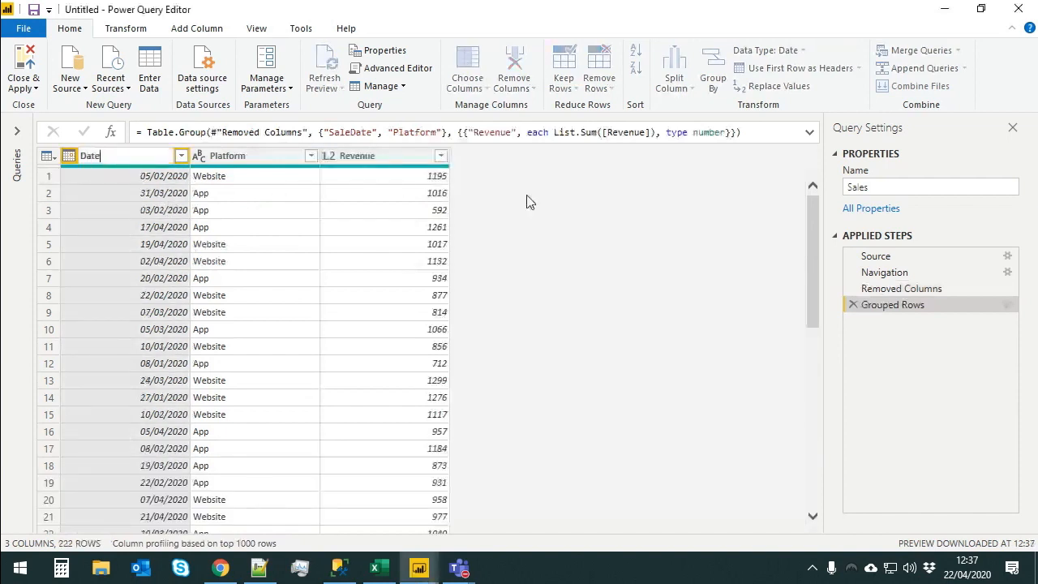
pyautogui.press('Return')
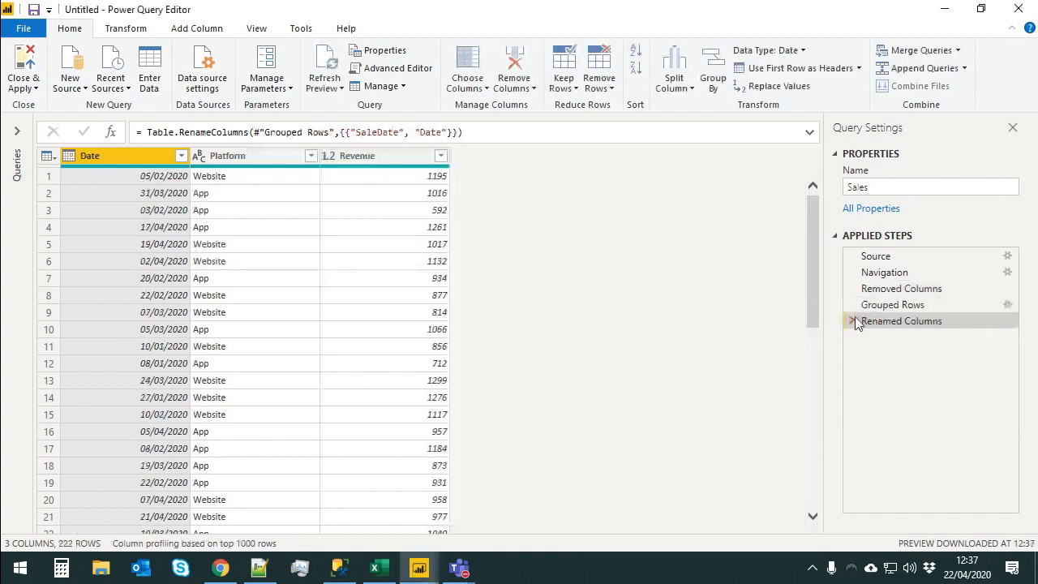
# - View the native query of the Renamed Columns step and examine its inner select on the Sales table
pyautogui.rightClick(897, 322)
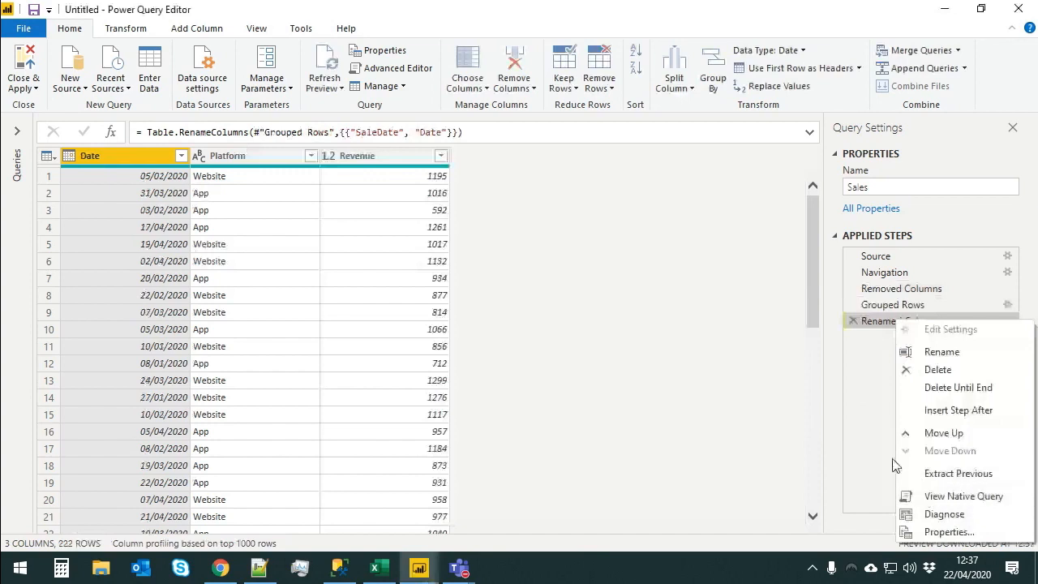
pyautogui.click(864, 381)
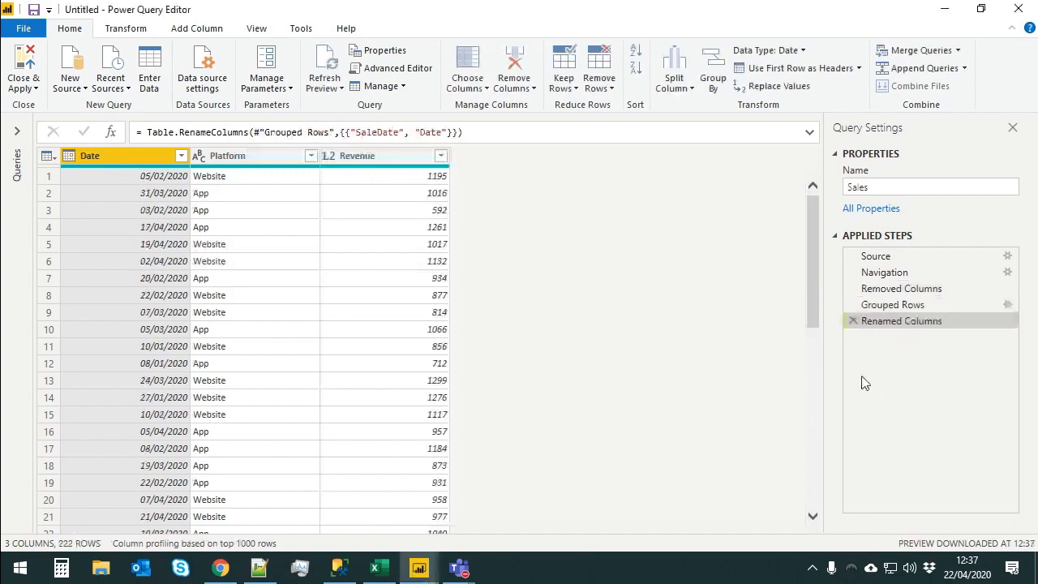
pyautogui.rightClick(892, 328)
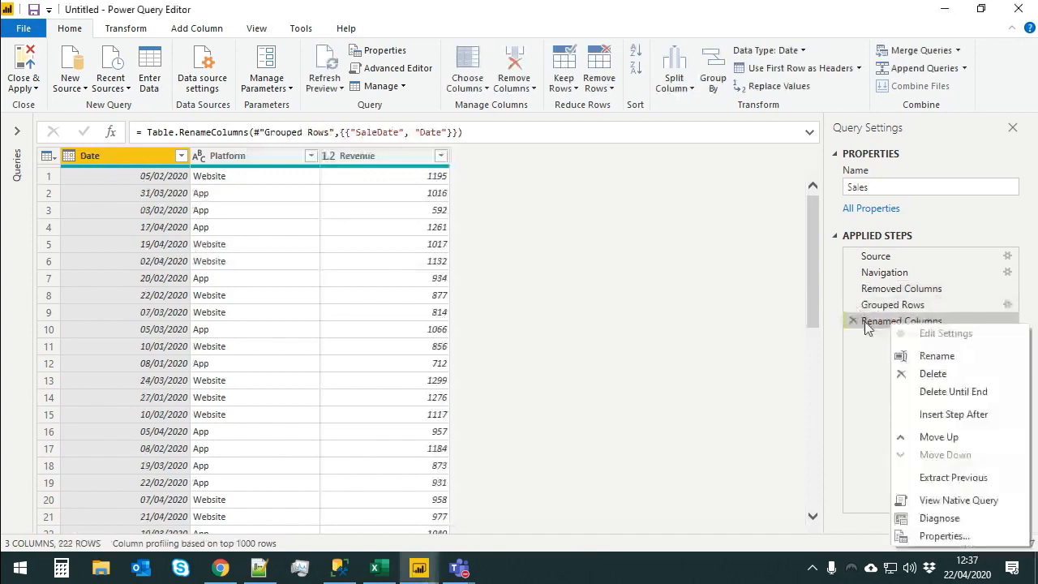
pyautogui.click(959, 500)
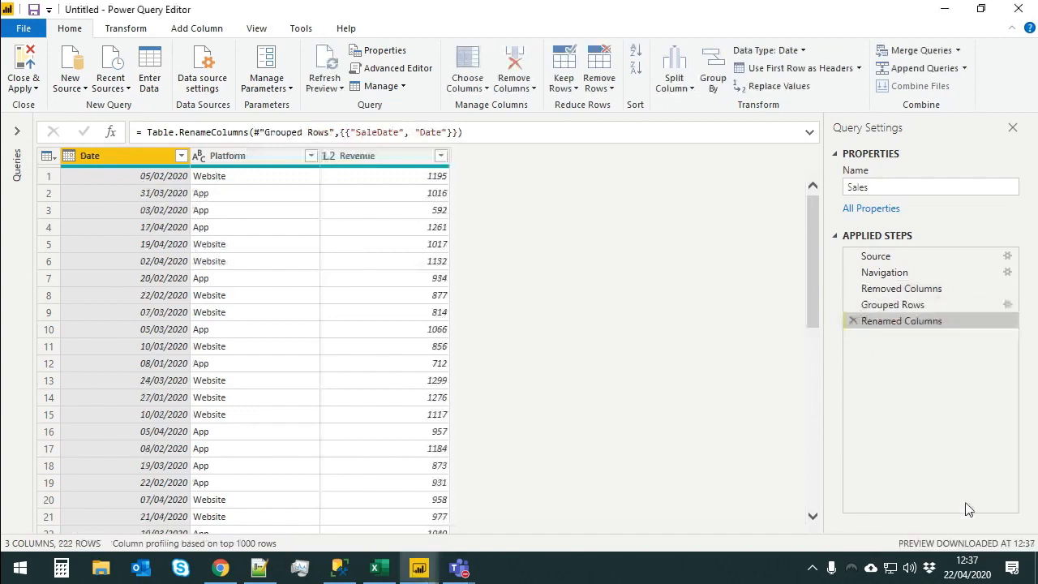
pyautogui.hotkey('ctrl', 'a')
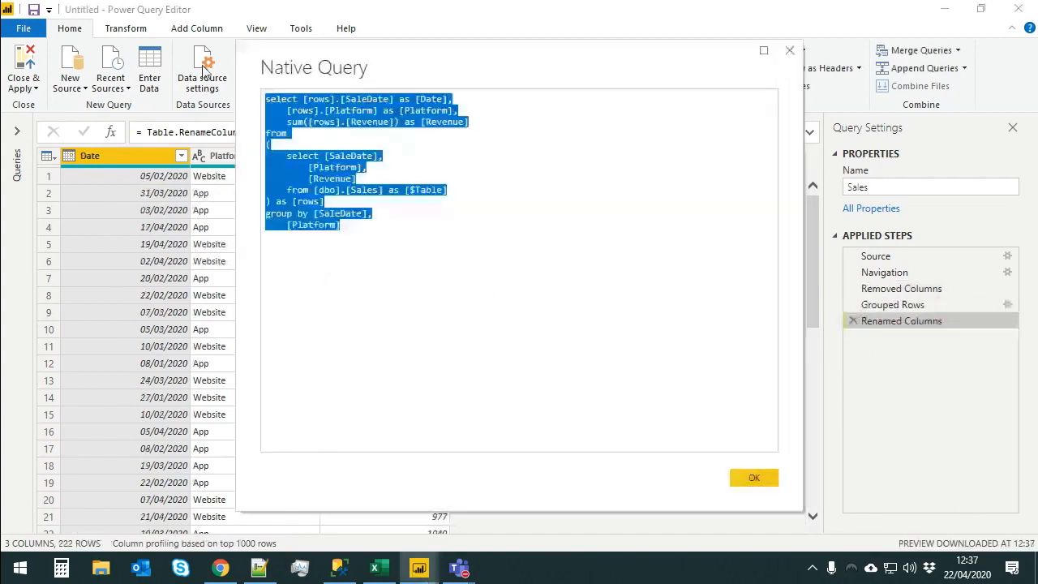
pyautogui.click(447, 221)
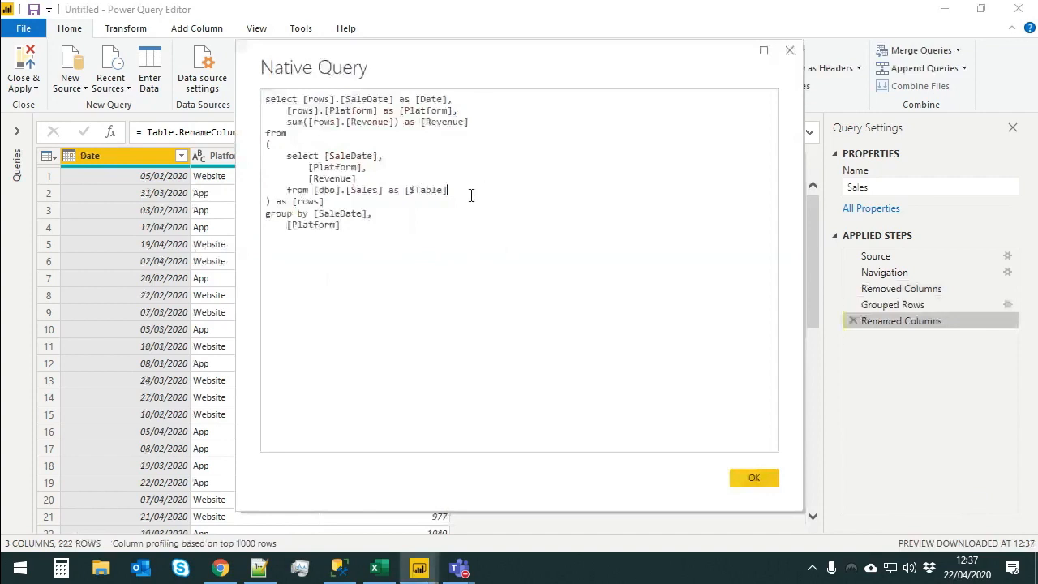
pyautogui.moveTo(471, 195); pyautogui.dragTo(257, 158)
pyautogui.click(388, 163)
pyautogui.click(754, 477)
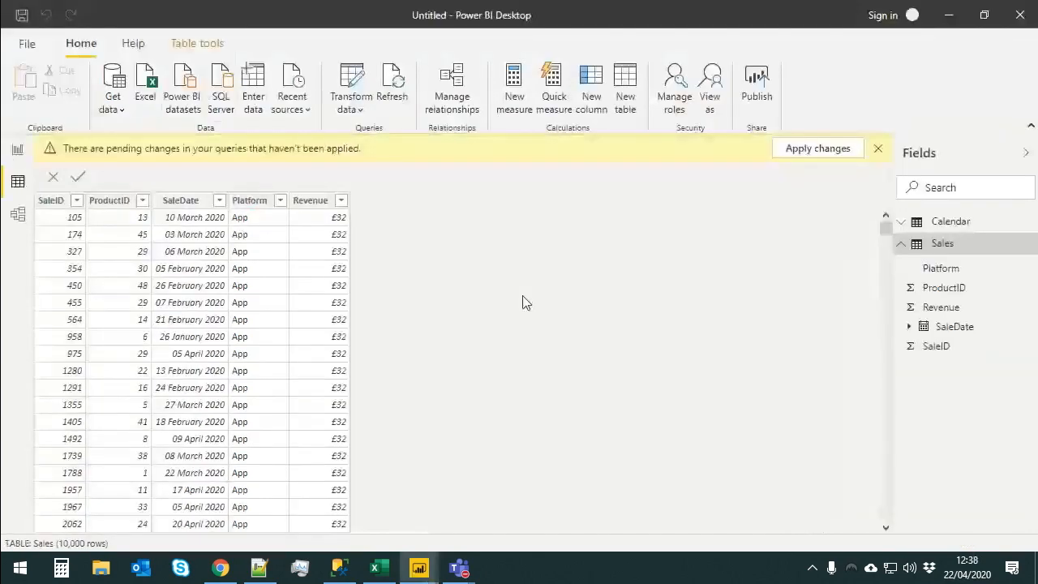
# - Apply the pending query changes to the data model and reopen the Power Query Editor
pyautogui.click(807, 149)
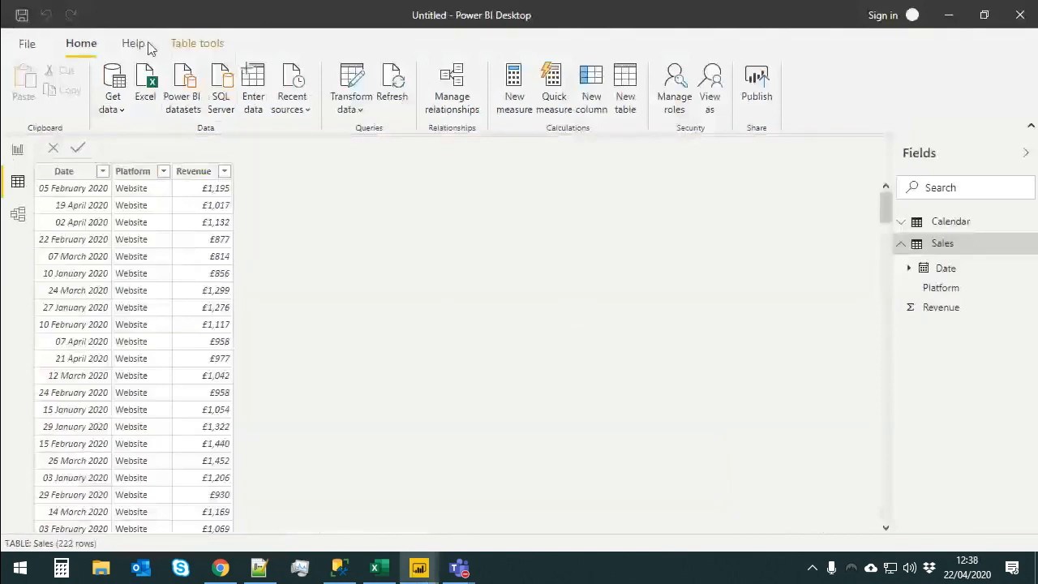
pyautogui.click(378, 109)
pyautogui.click(378, 137)
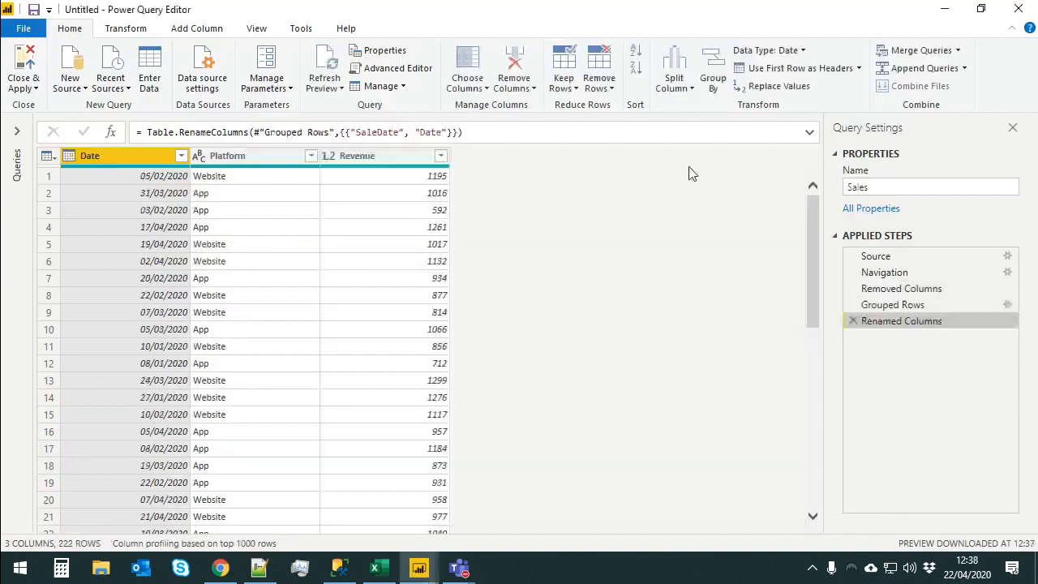
# - Check whether a native query can be viewed for the Removed Columns, Grouped Rows and Renamed Columns steps
pyautogui.rightClick(906, 292)
pyautogui.click(853, 418)
pyautogui.rightClick(906, 289)
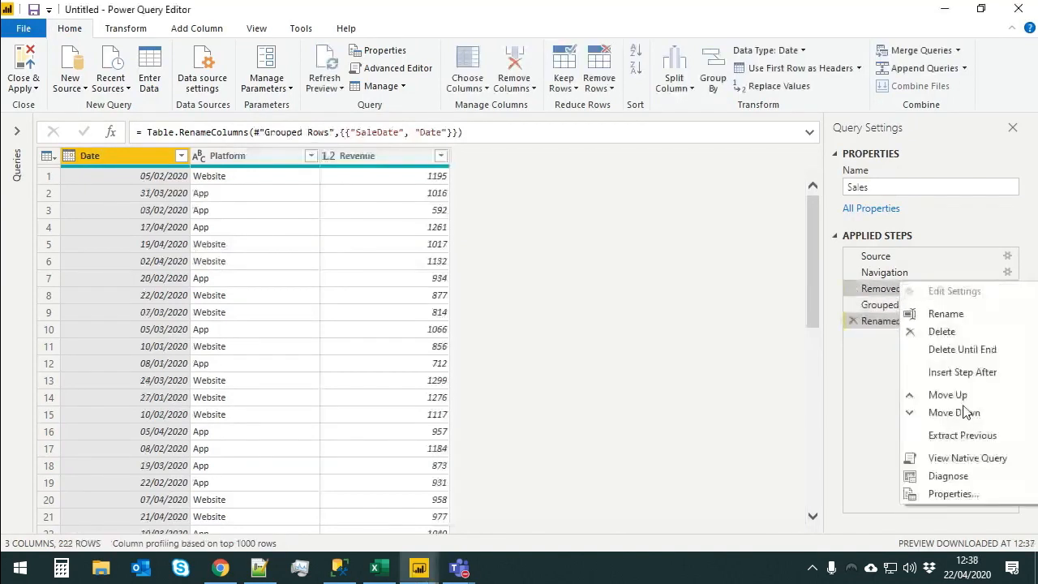
pyautogui.click(871, 364)
pyautogui.rightClick(892, 325)
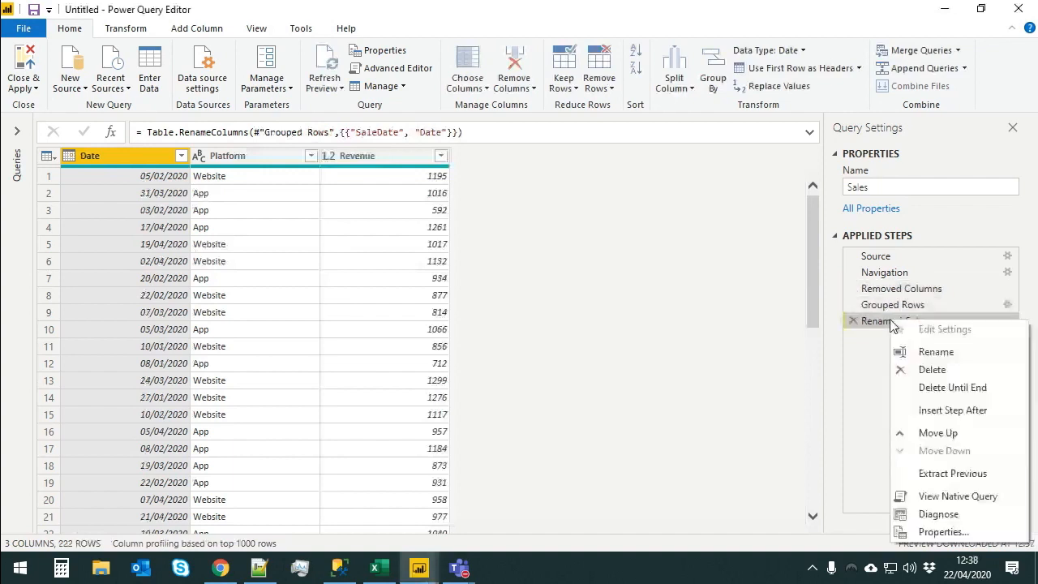
pyautogui.click(884, 425)
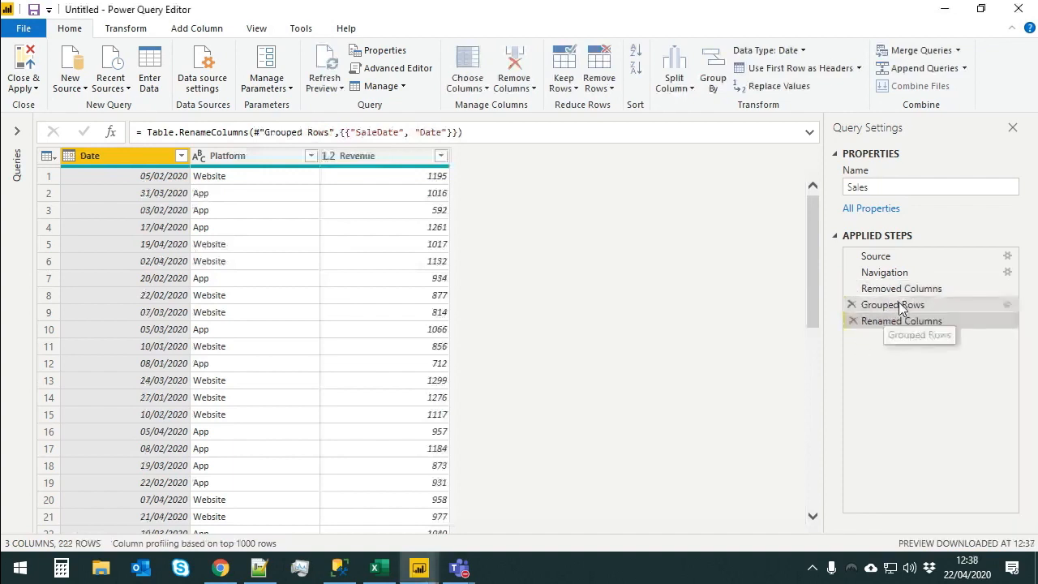
pyautogui.rightClick(876, 305)
pyautogui.click(876, 365)
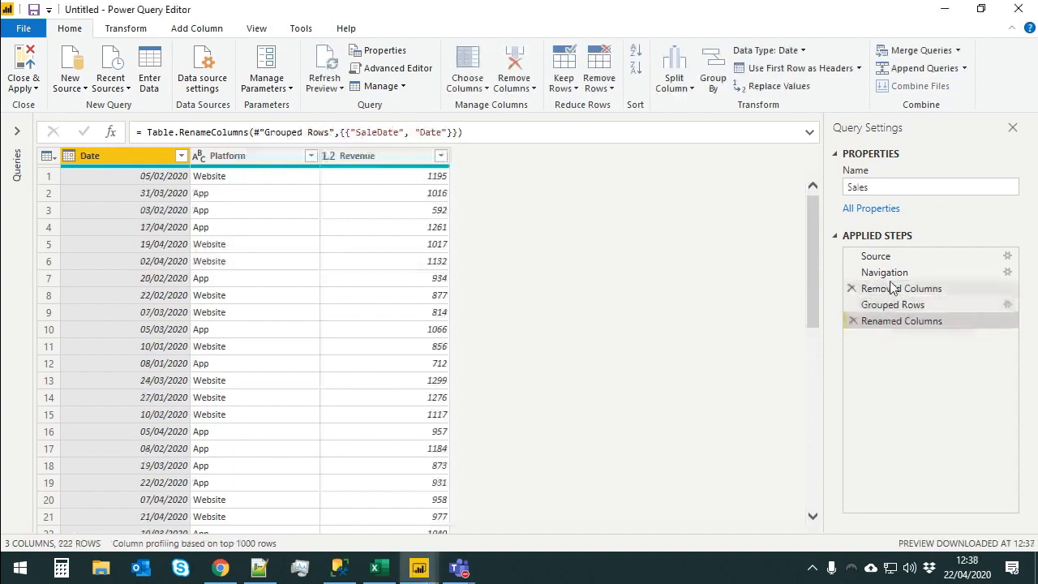
pyautogui.rightClick(890, 289)
pyautogui.click(861, 359)
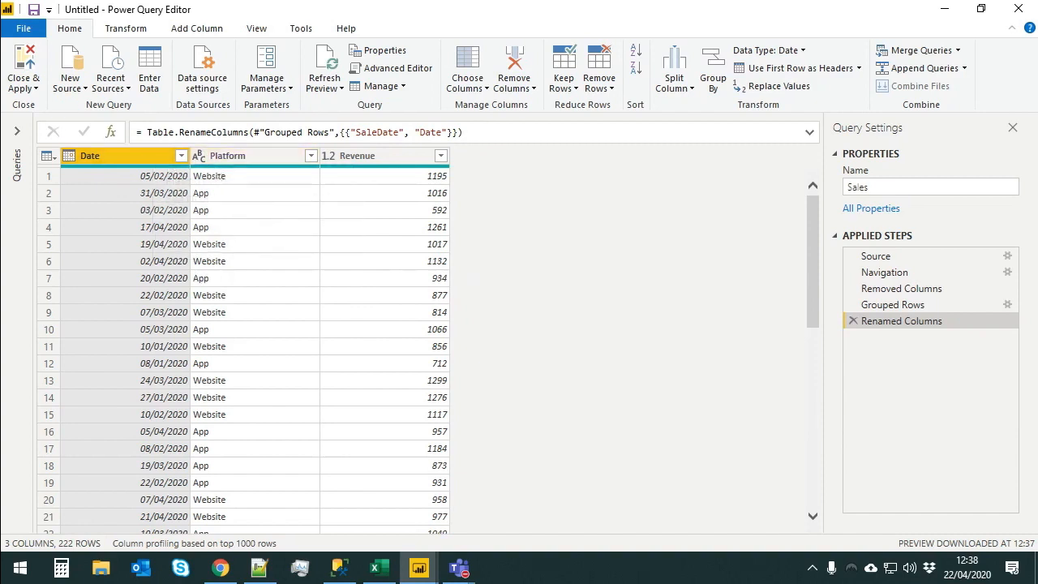
# - Look through the sort and date filter options available for the Date column without applying any
pyautogui.click(181, 155)
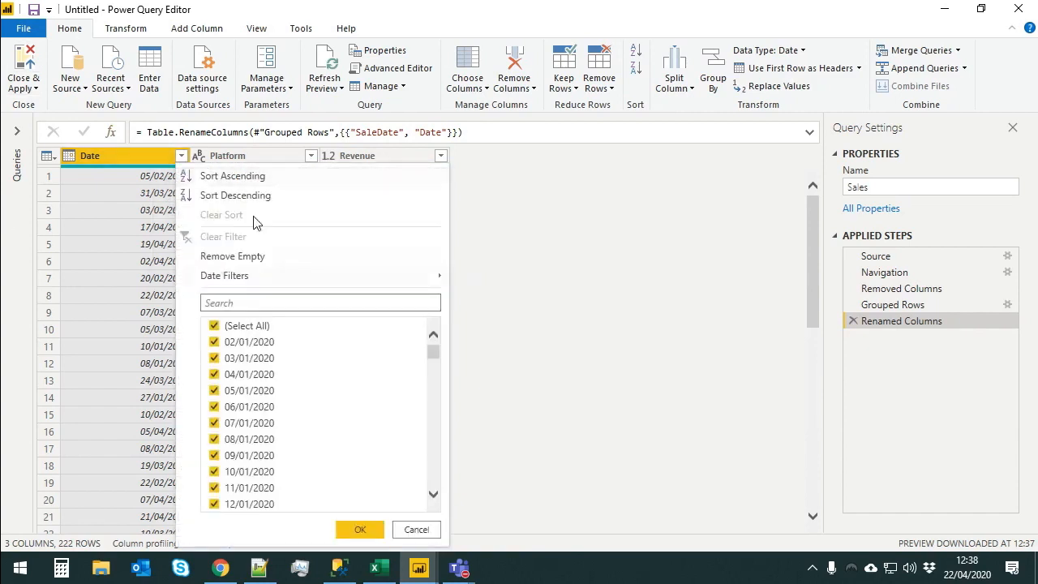
pyautogui.moveTo(254, 282)
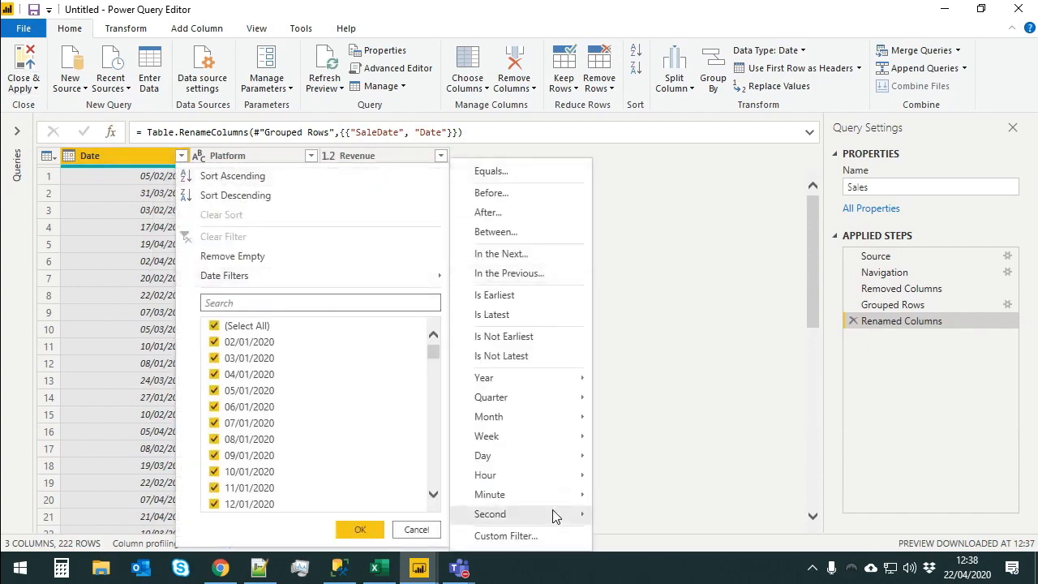
pyautogui.moveTo(545, 508)
pyautogui.hotkey('alt', 'Tab')
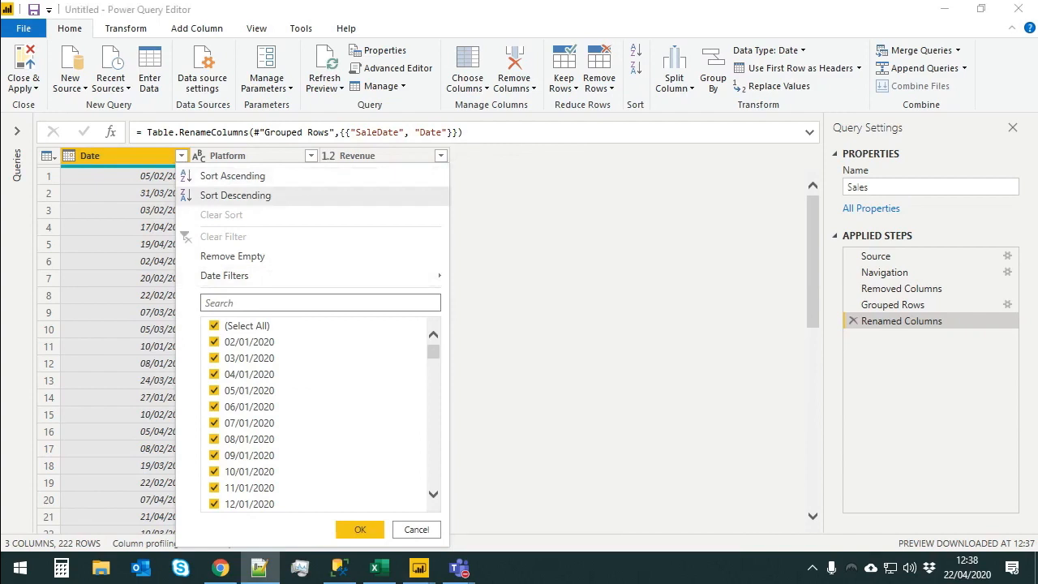
pyautogui.click(557, 341)
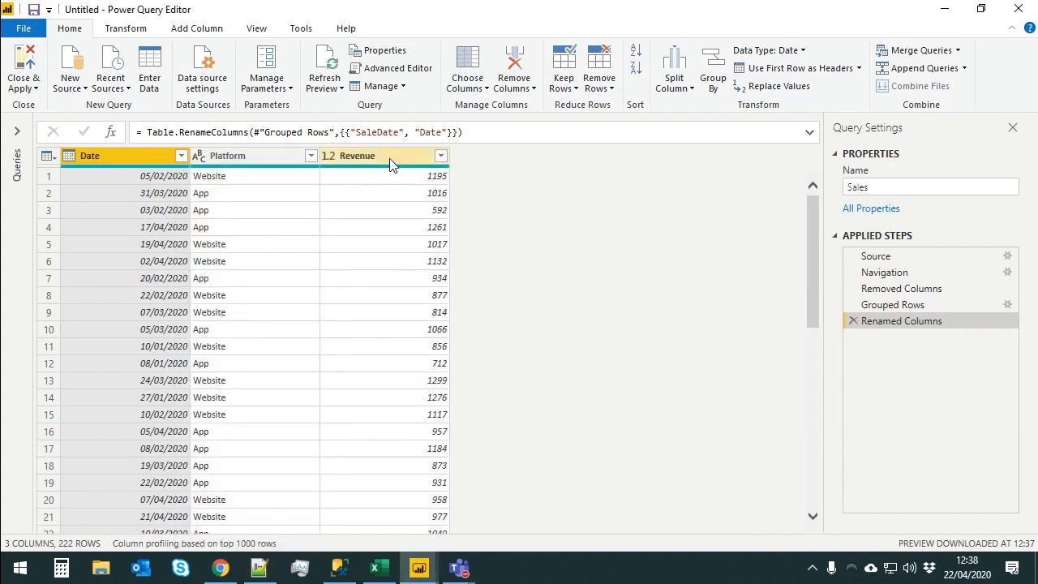
# - Recheck the View Native Query option on the Renamed Columns step and close the Power Query Editor
pyautogui.rightClick(886, 325)
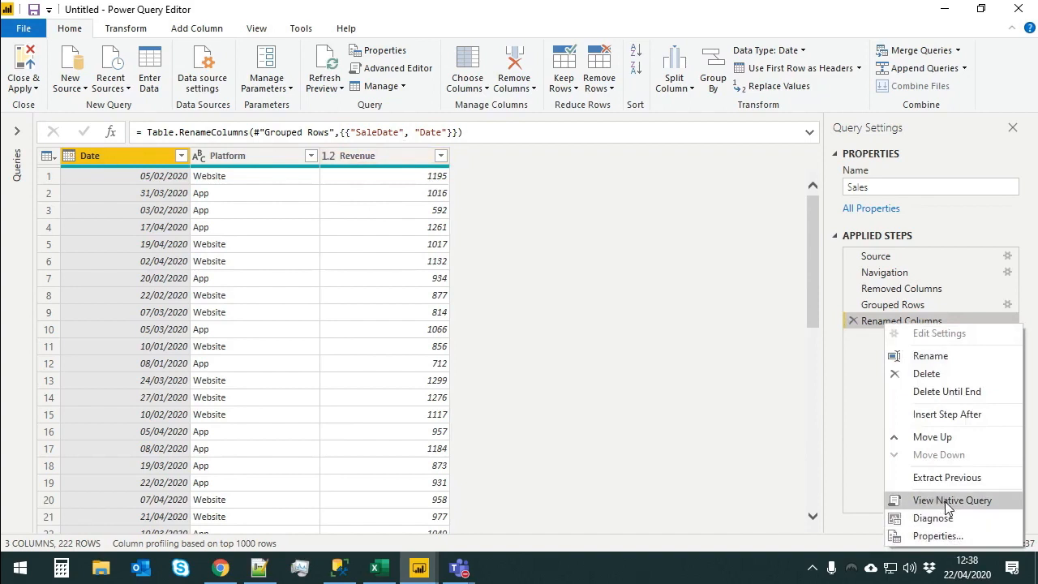
pyautogui.click(625, 397)
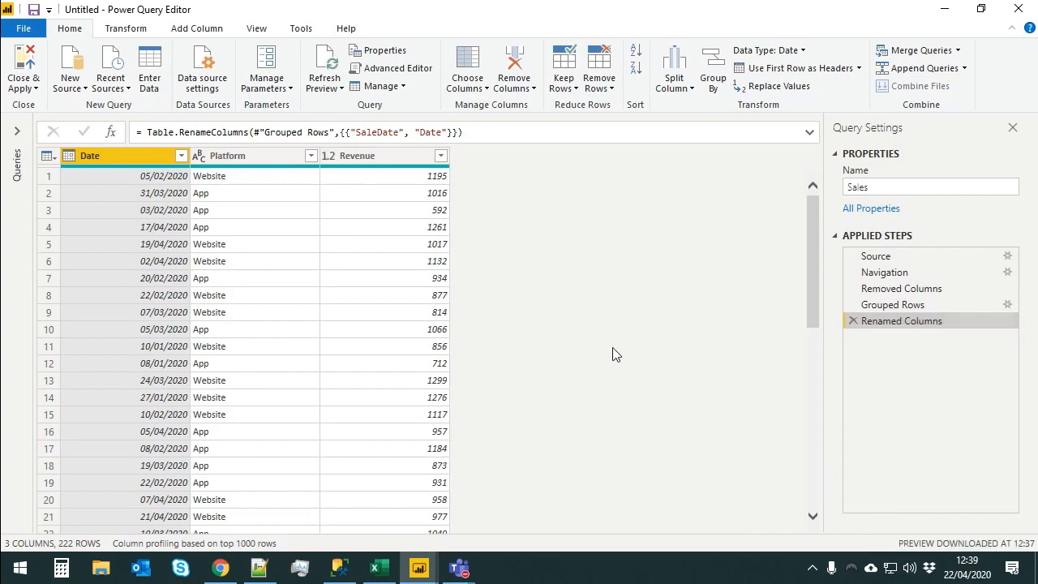
pyautogui.rightClick(903, 322)
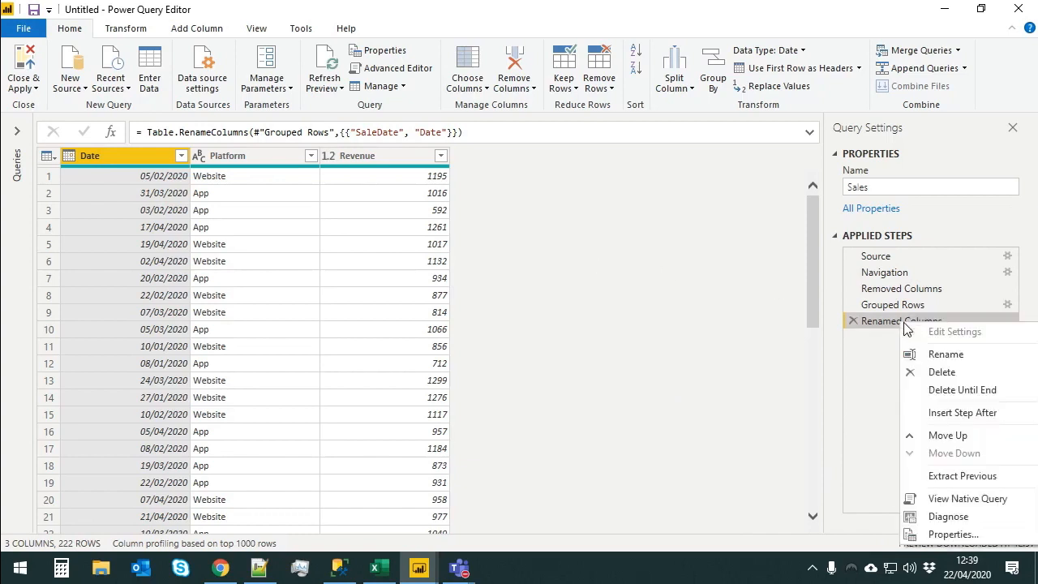
pyautogui.click(600, 339)
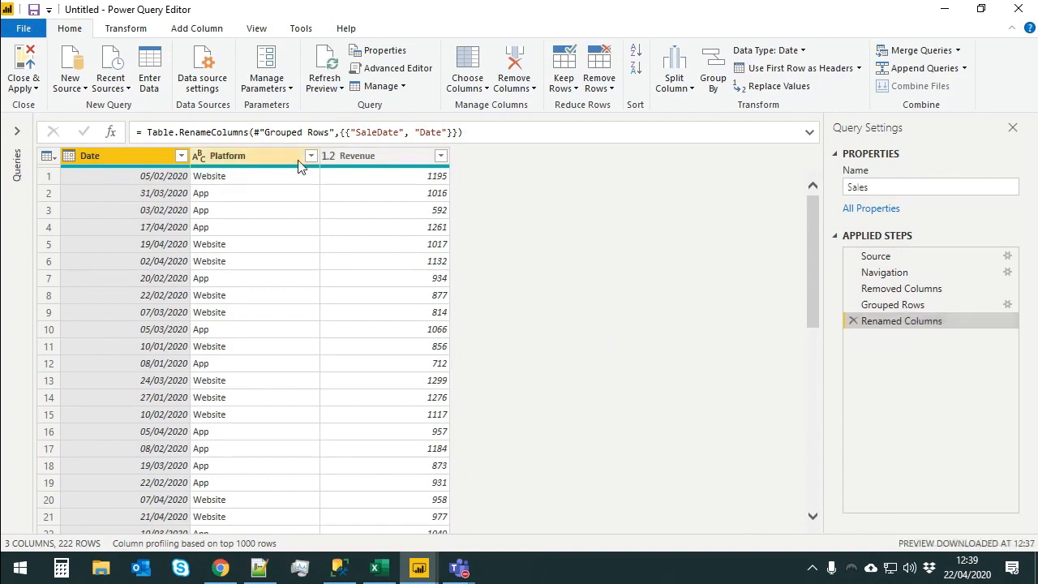
pyautogui.click(1023, 8)
pyautogui.click(541, 312)
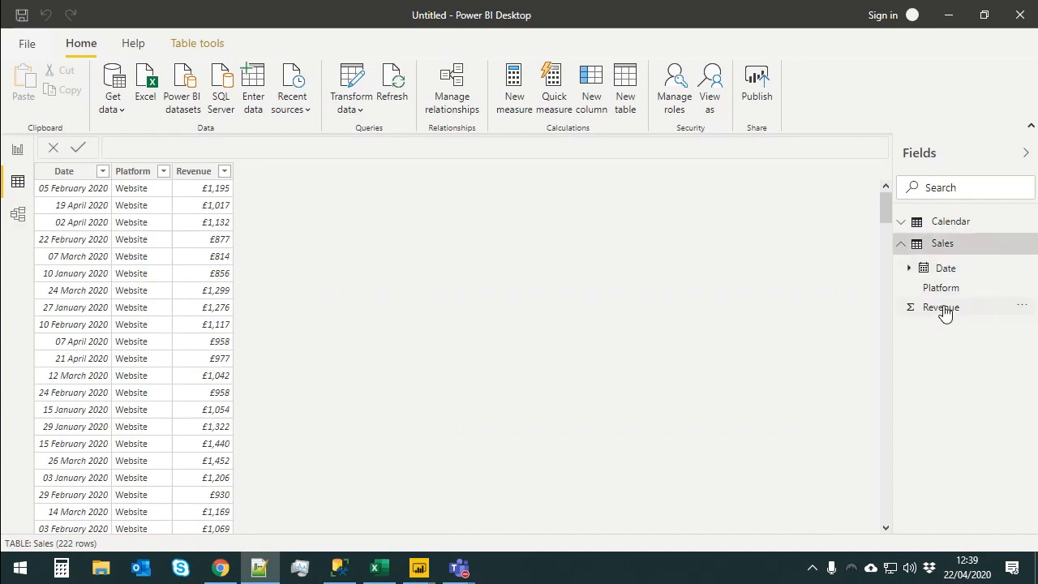
# - Add a new measure to the Sales table with the formula Revenue = sum(Sales[Revenue])
pyautogui.rightClick(941, 247)
pyautogui.click(979, 271)
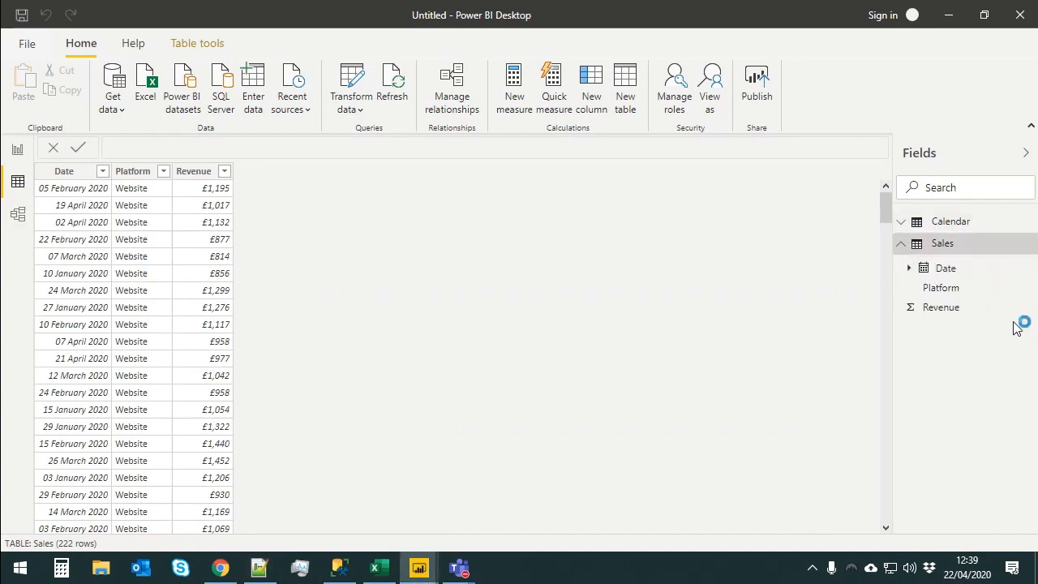
pyautogui.write('Rev')
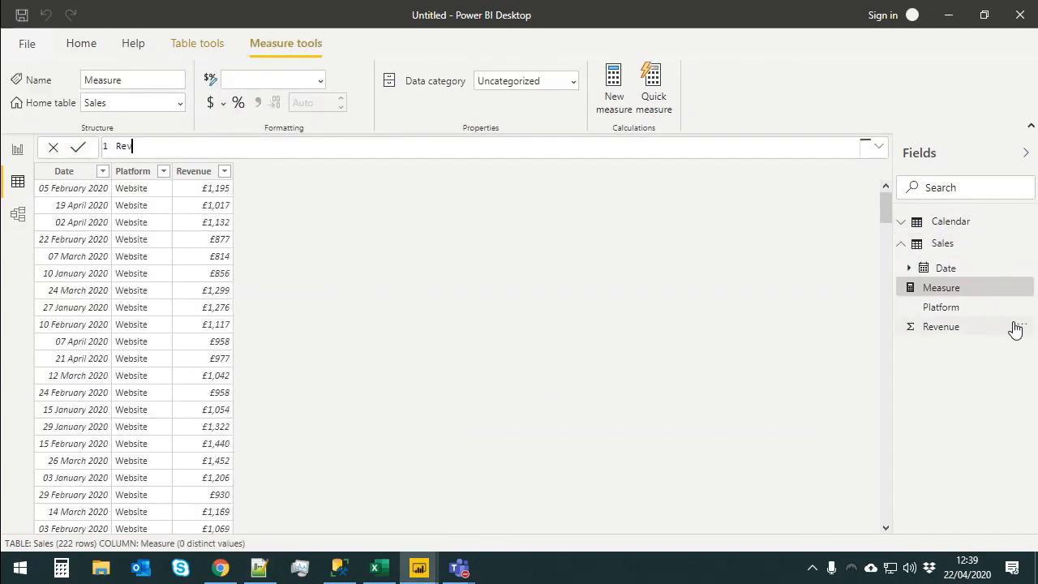
pyautogui.write('enue = sum(')
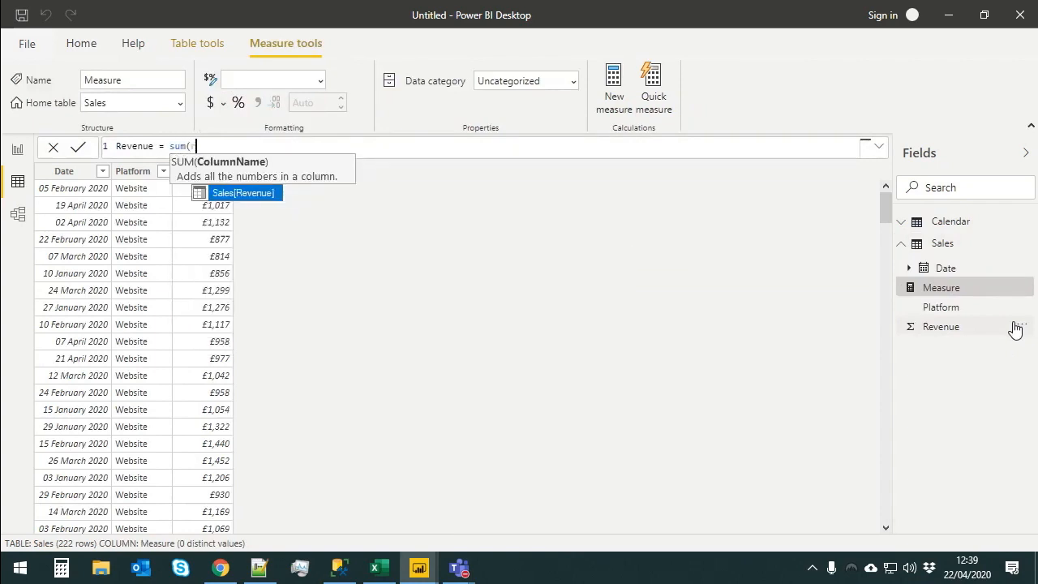
pyautogui.write('Sales[Revenue])')
pyautogui.press('Return')
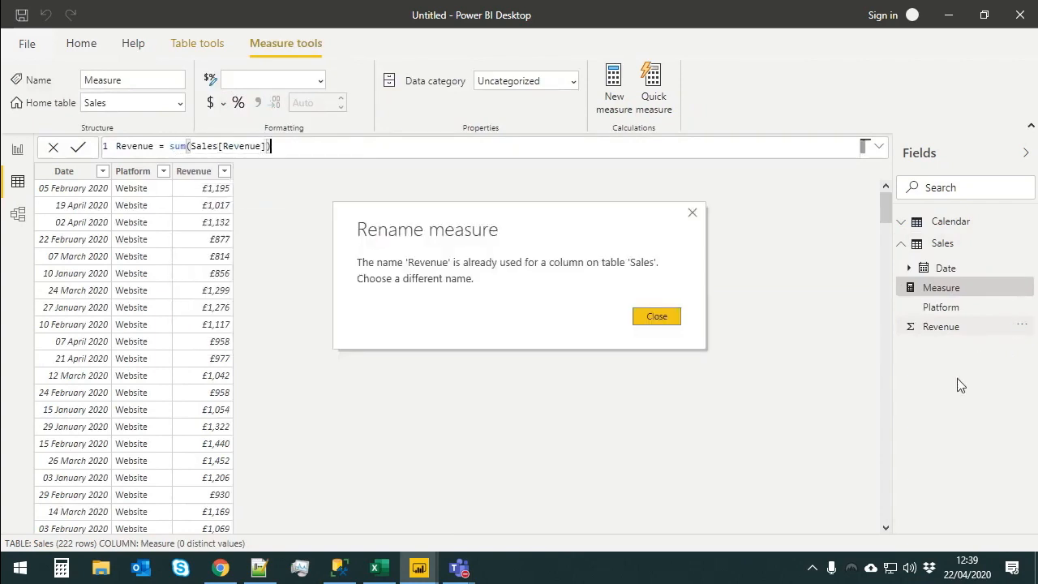
# - Change the new measure's name to Revenue Total in its formula and commit it
pyautogui.click(657, 315)
pyautogui.click(117, 147)
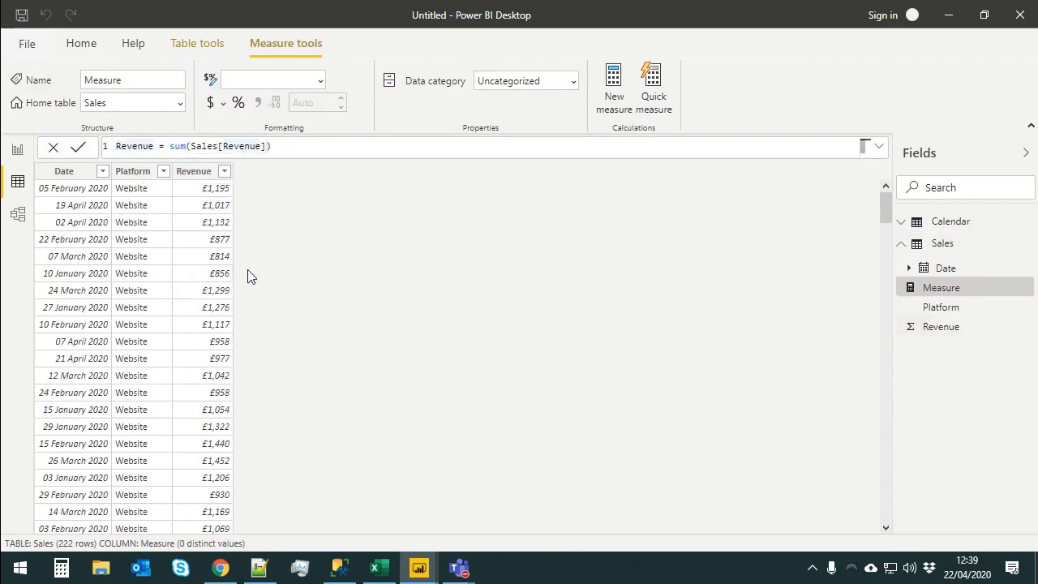
pyautogui.hotkey('ctrl', 'Right')
pyautogui.write('Total')
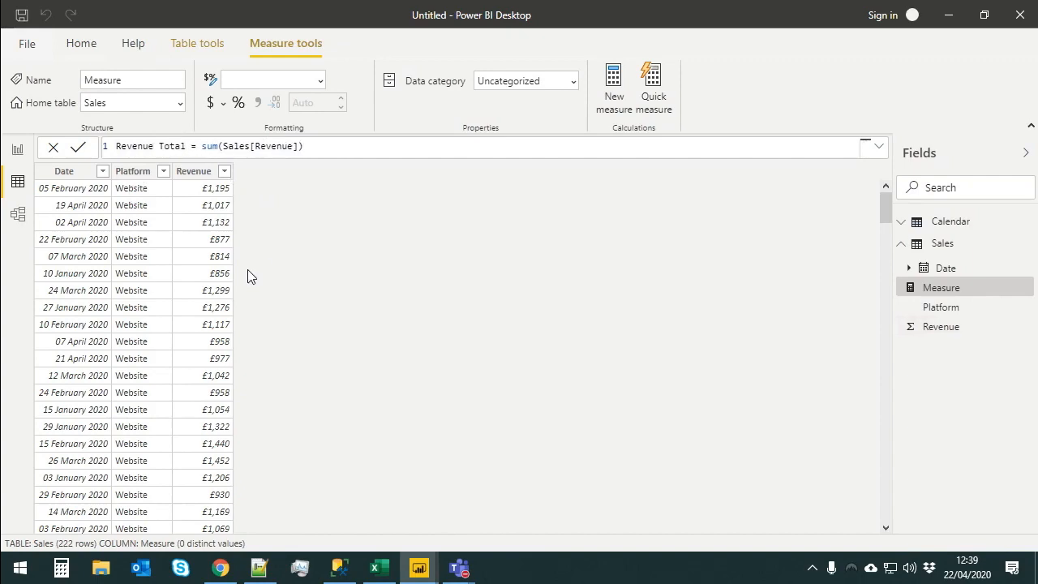
pyautogui.press('Return')
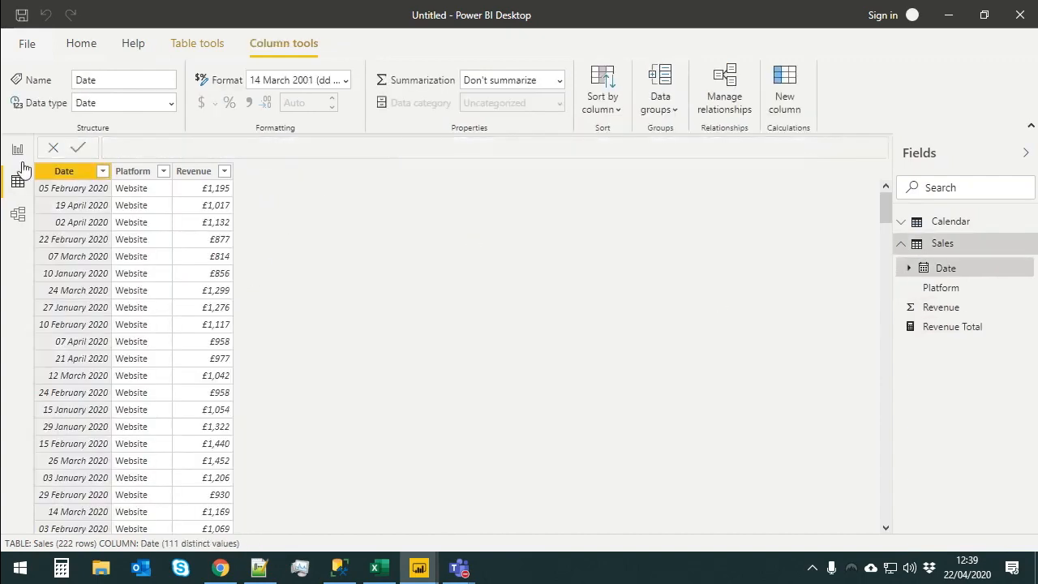
# - Create a relationship in the model between the Calendar table's Date column and the Sales table's Date column
pyautogui.click(17, 150)
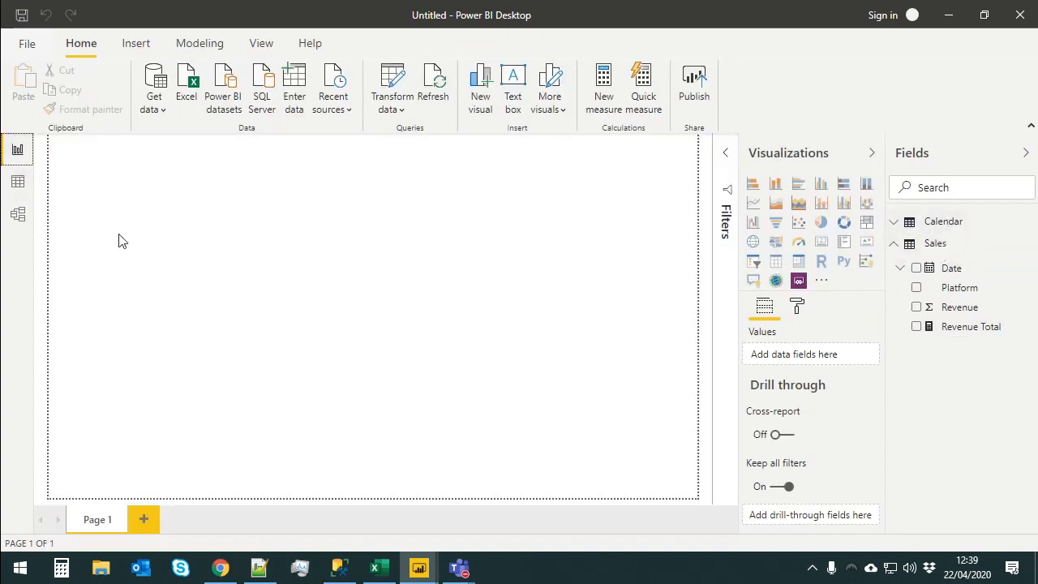
pyautogui.click(18, 217)
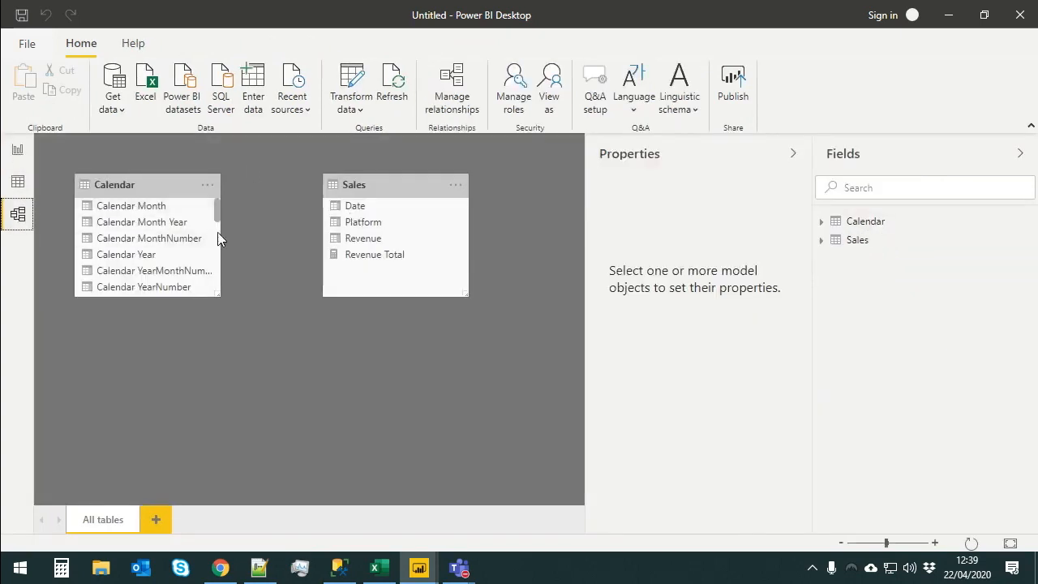
pyautogui.moveTo(215, 205); pyautogui.dragTo(217, 223)
pyautogui.moveTo(128, 233); pyautogui.dragTo(362, 209)
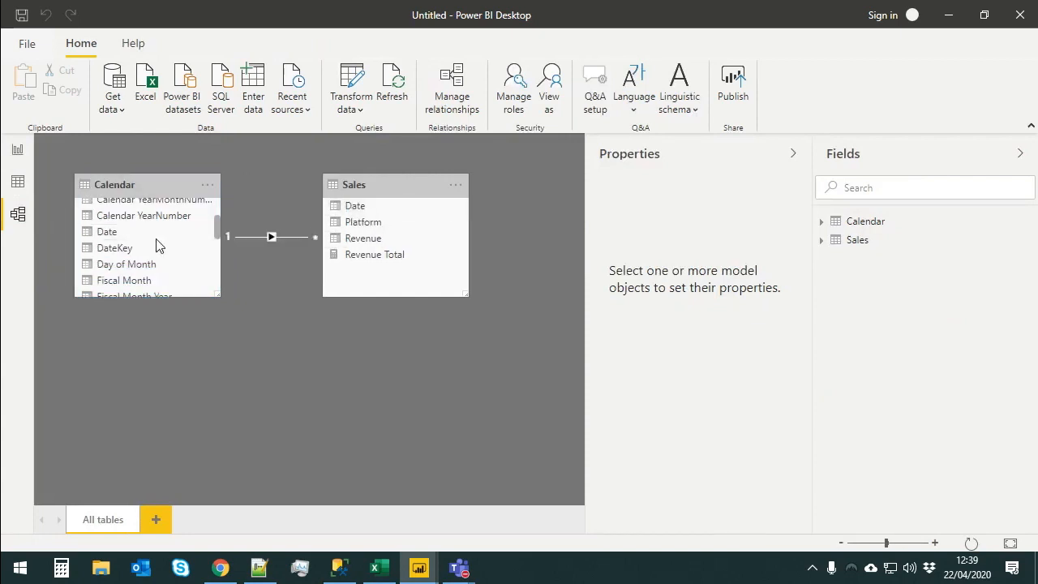
# - Return to the report page and place the Calendar table's Date field on the canvas as a table visual
pyautogui.click(17, 149)
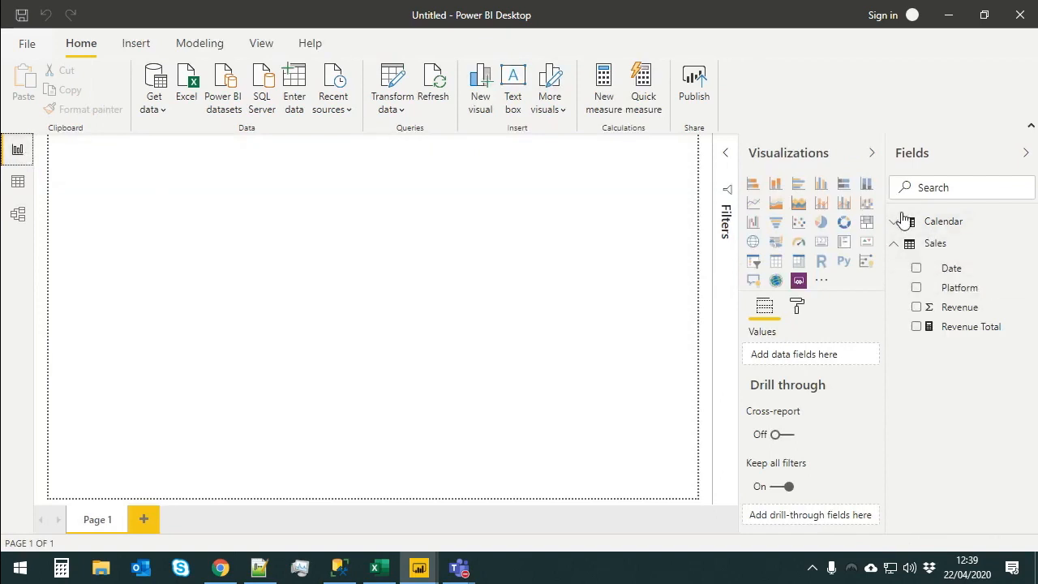
pyautogui.click(941, 222)
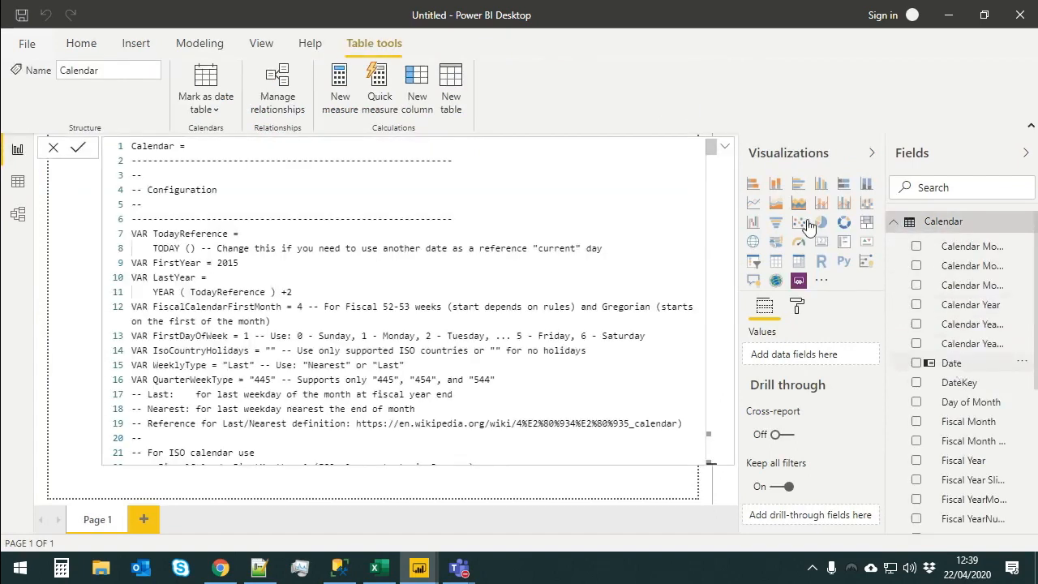
pyautogui.click(724, 149)
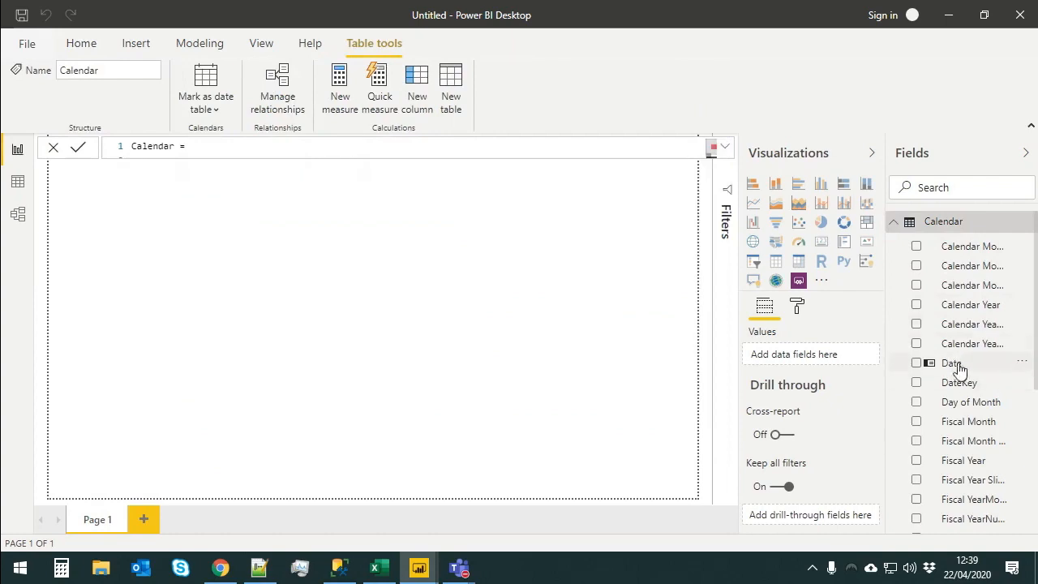
pyautogui.moveTo(950, 363); pyautogui.dragTo(263, 308)
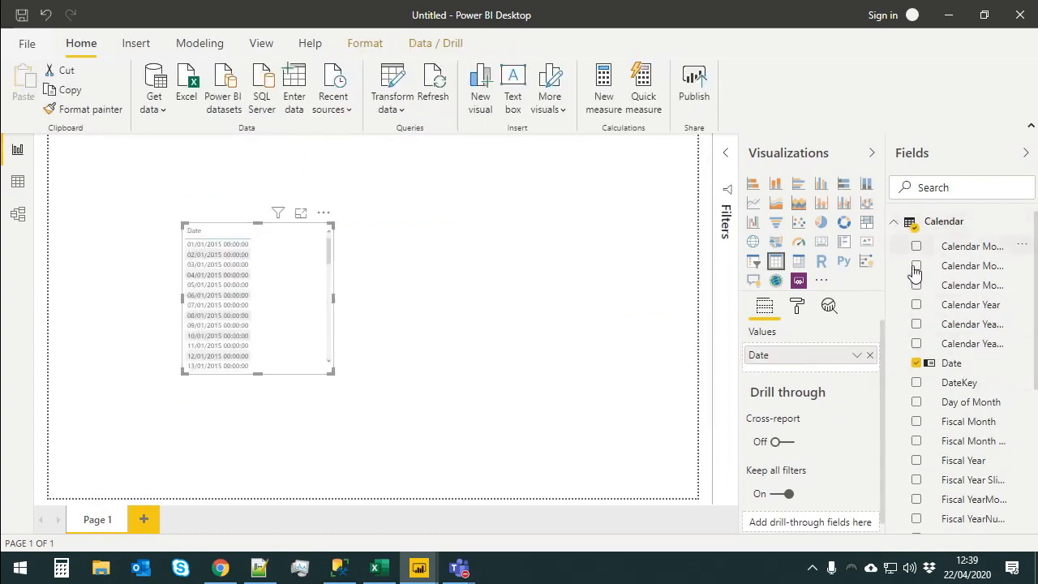
# - Add Revenue Total to the Date visual as a line chart and enlarge the chart to fill most of the page
pyautogui.click(893, 222)
pyautogui.moveTo(983, 328); pyautogui.dragTo(500, 485)
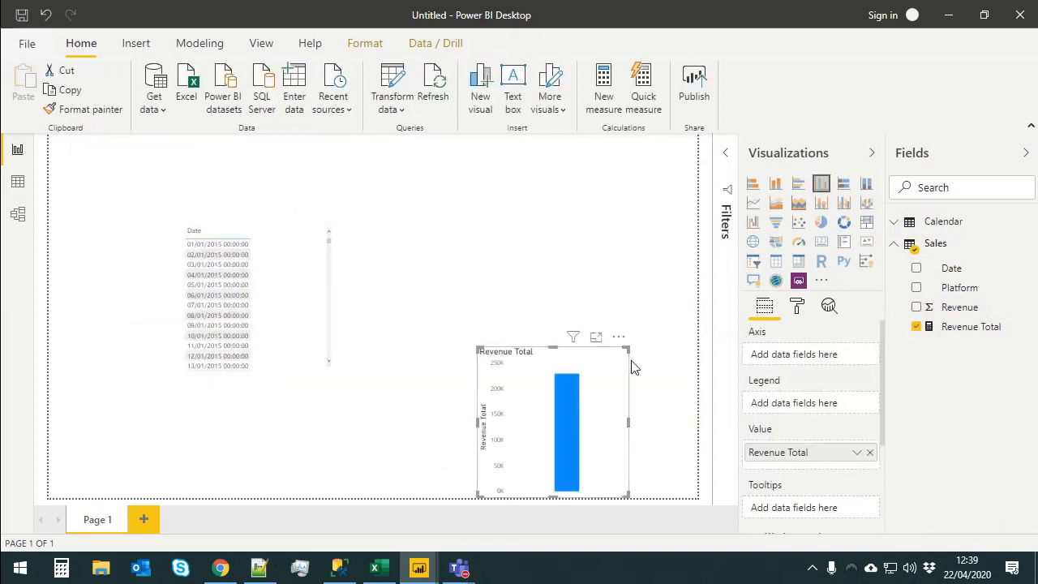
pyautogui.press('Delete')
pyautogui.click(315, 317)
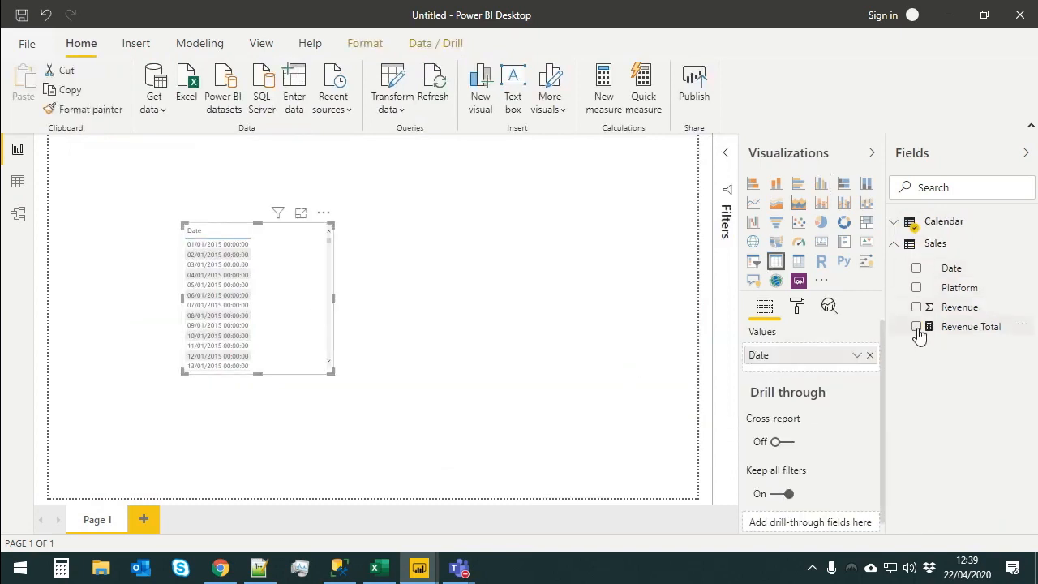
pyautogui.click(917, 326)
pyautogui.click(754, 203)
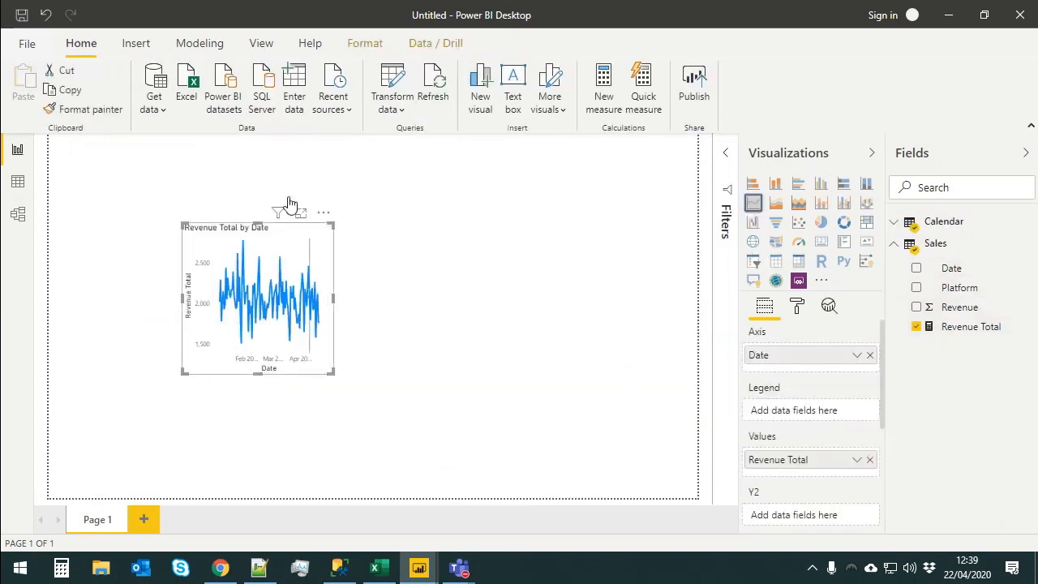
pyautogui.moveTo(333, 226); pyautogui.dragTo(699, 188)
pyautogui.click(673, 160)
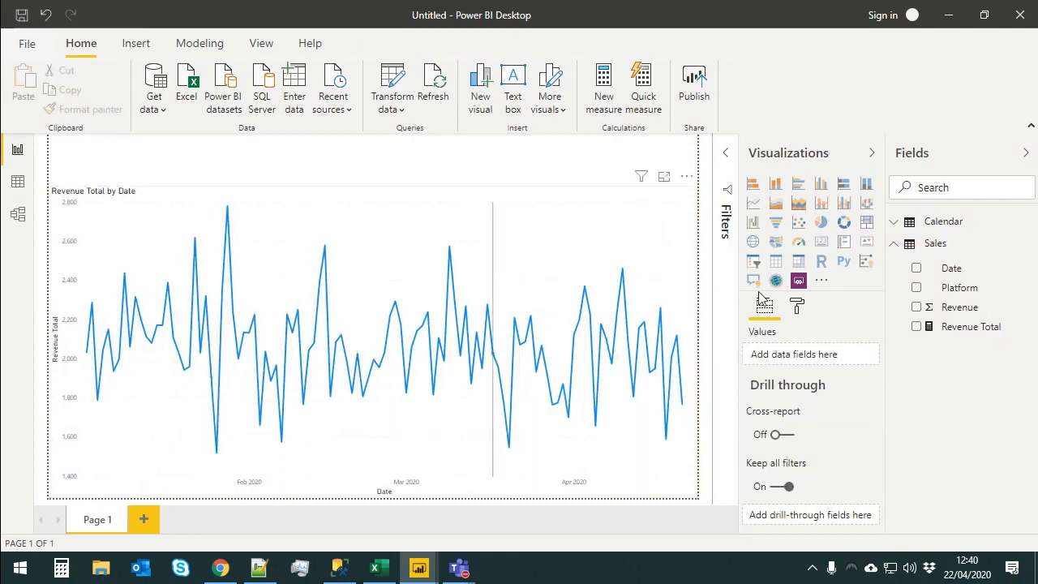
# - Add a Sales measure with the formula Revenue Cumulative = TOTALYTD([Revenue Total],'Calendar'[Date])
pyautogui.rightClick(936, 245)
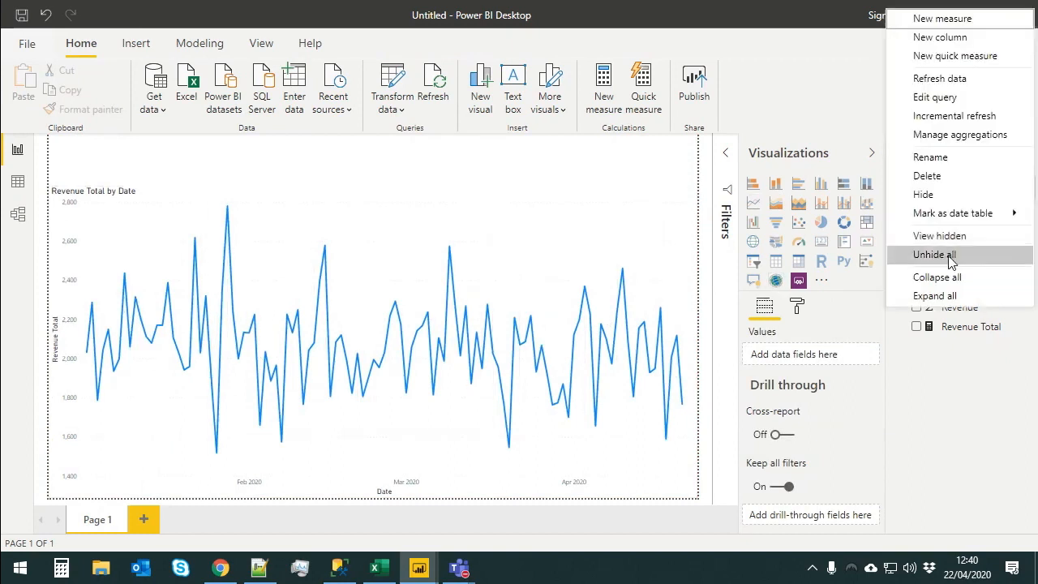
pyautogui.click(943, 18)
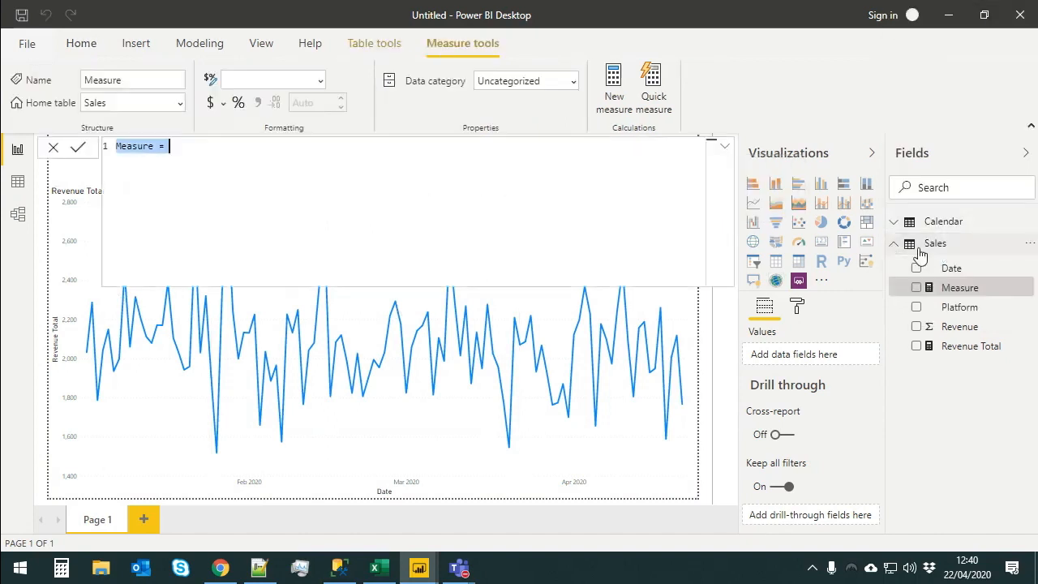
pyautogui.write('Revenue Cumula')
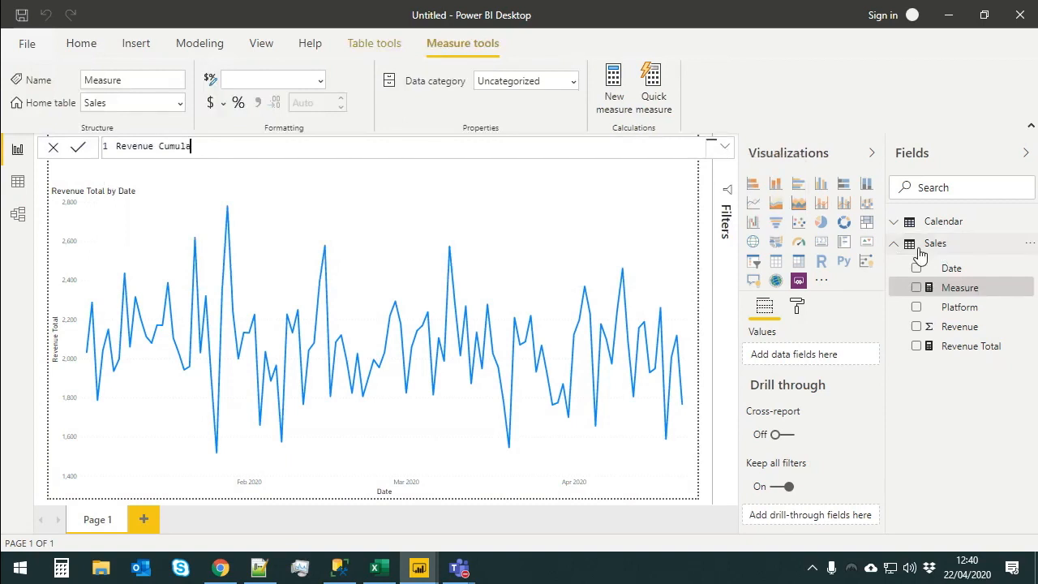
pyautogui.write('tive = tot')
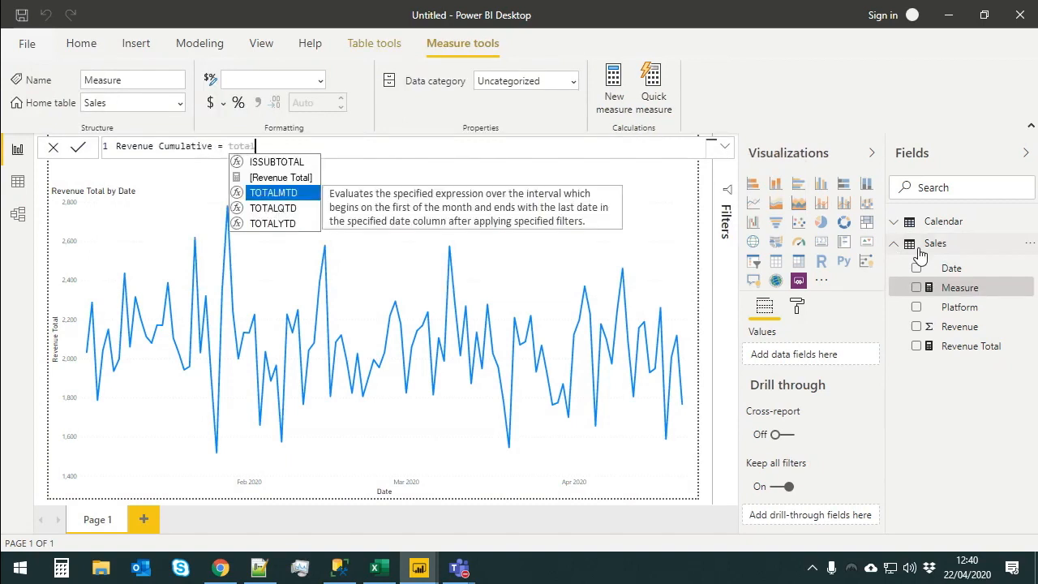
pyautogui.write('al')
pyautogui.press('Down')
pyautogui.press('Down')
pyautogui.press('Tab')
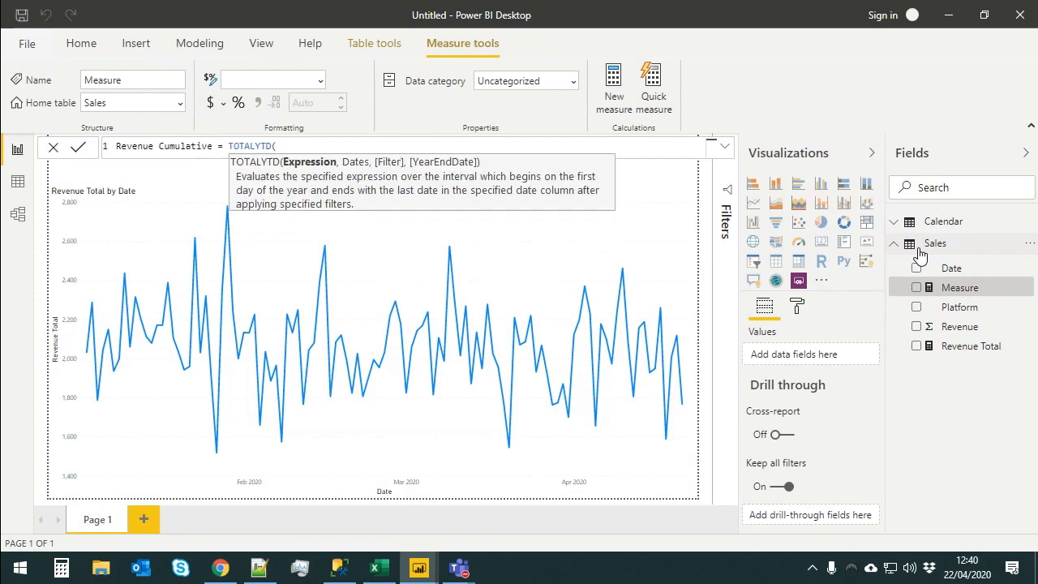
pyautogui.write('reve')
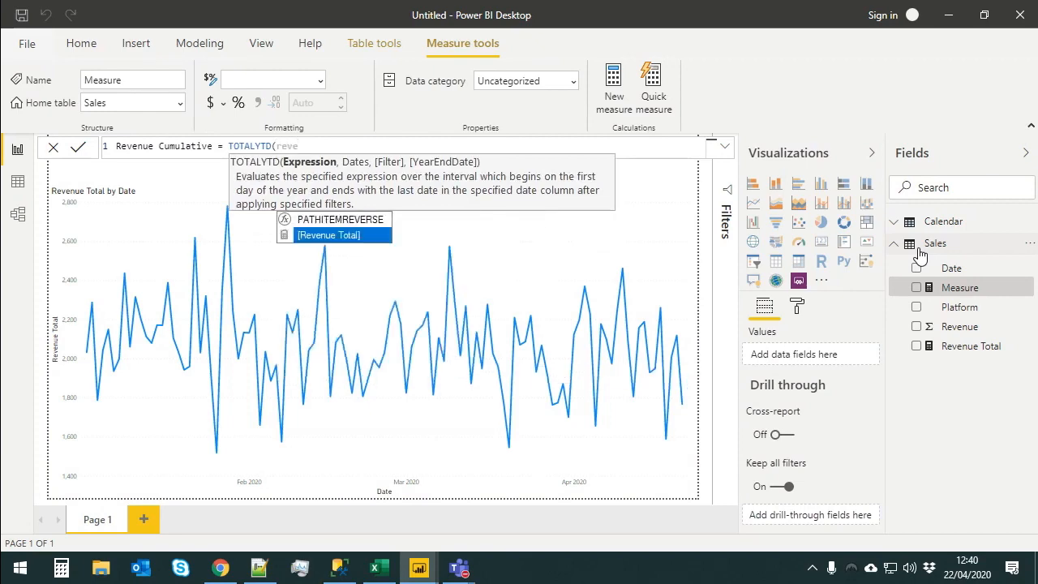
pyautogui.press('Tab')
pyautogui.write(',date')
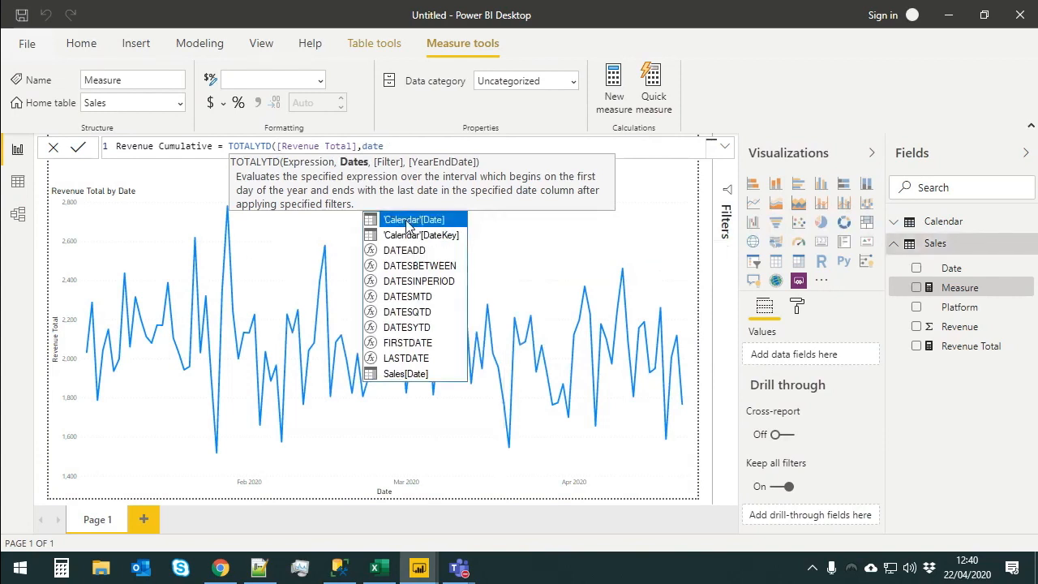
pyautogui.click(415, 220)
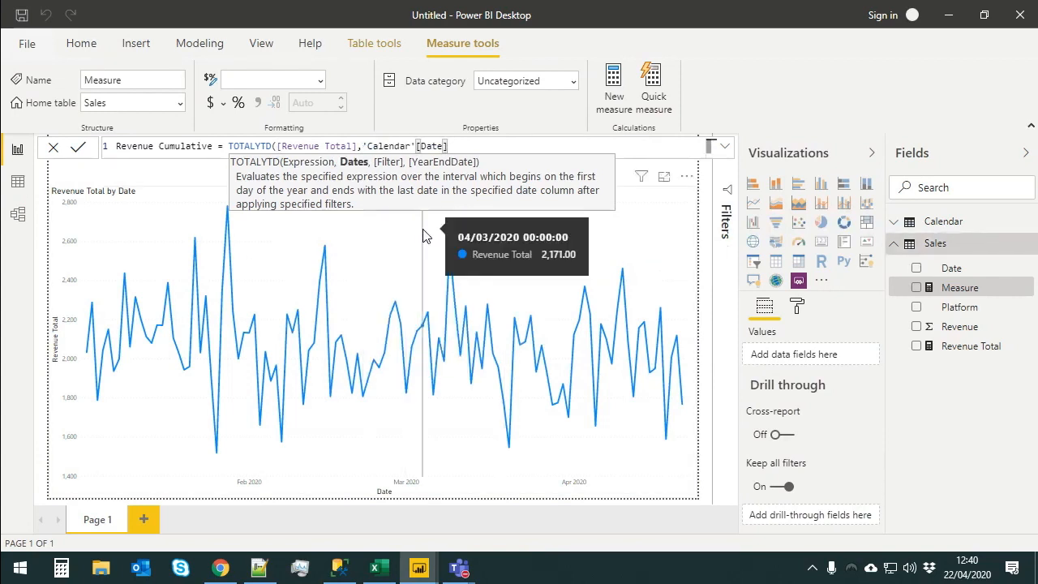
pyautogui.write(')')
pyautogui.press('Return')
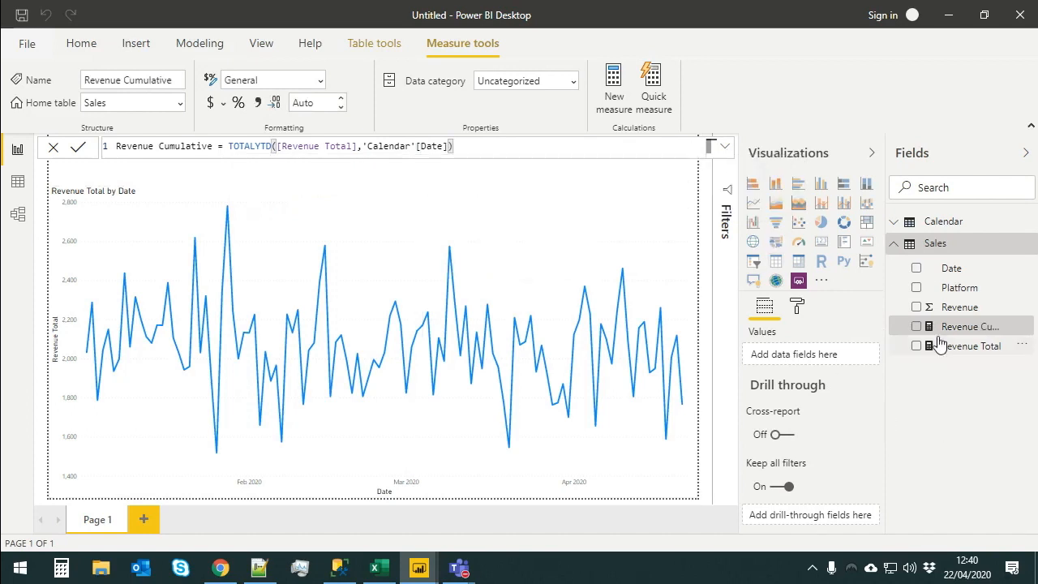
# - Replace Revenue Total with Revenue Cumulative as the value plotted in the line chart
pyautogui.click(630, 247)
pyautogui.click(917, 326)
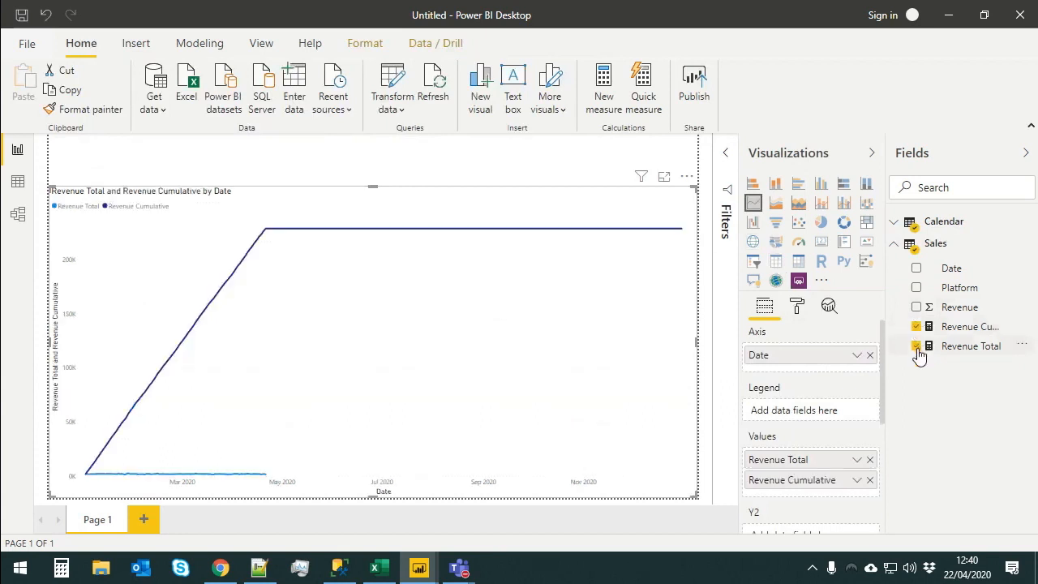
pyautogui.click(917, 345)
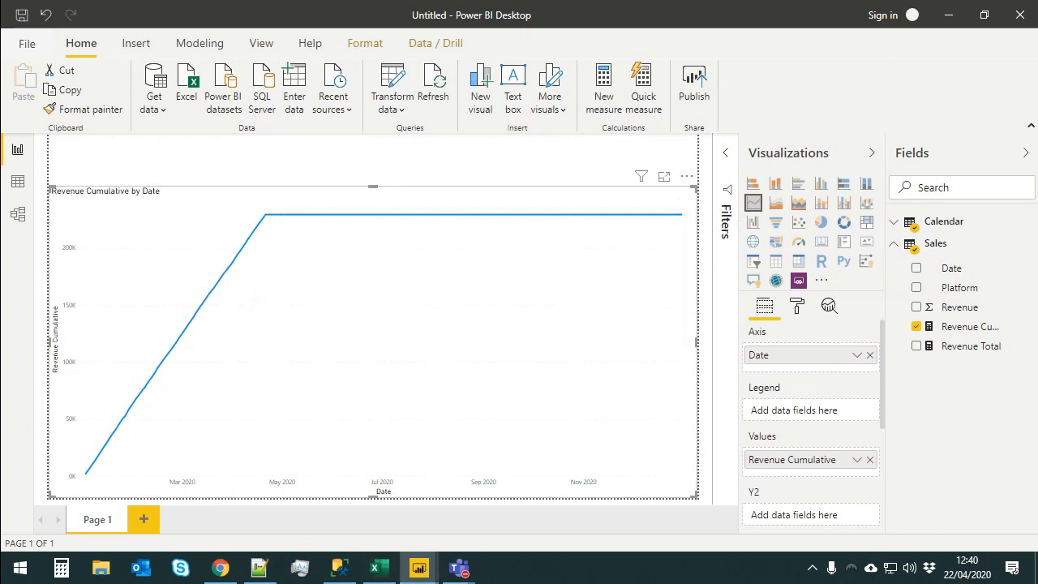
# - Switch to the Targets.xlsx workbook in Excel and examine its Date, Platform and Revenue rows for Website and App
pyautogui.hotkey('alt', 'Tab')
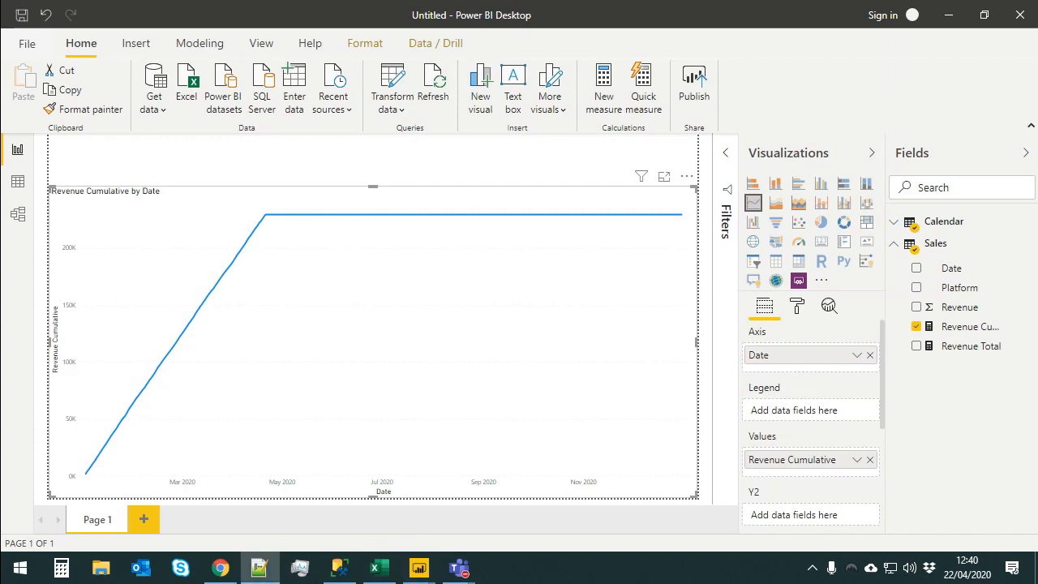
pyautogui.click(381, 527)
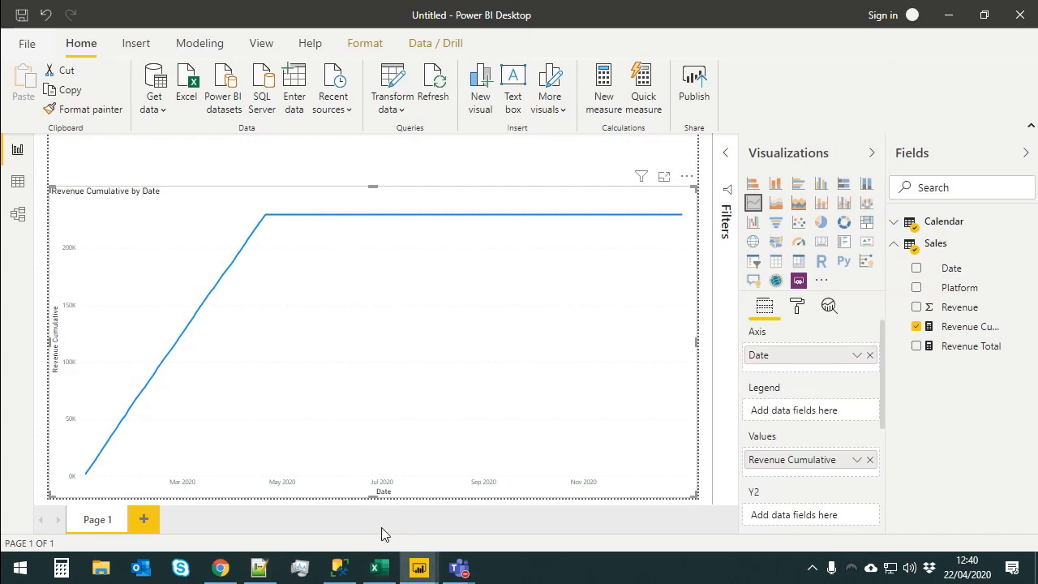
pyautogui.click(378, 572)
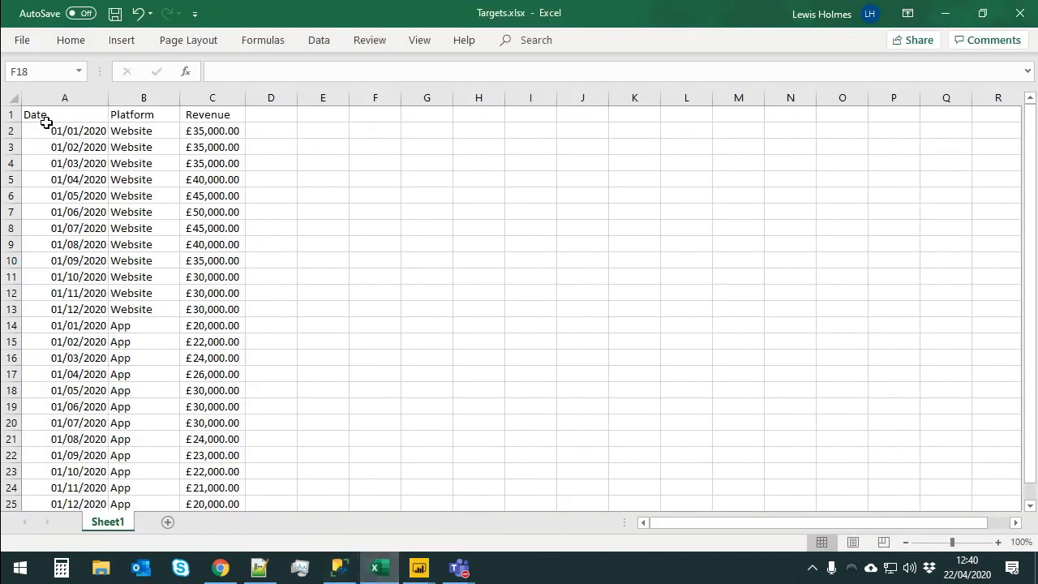
pyautogui.moveTo(46, 121); pyautogui.dragTo(232, 308)
pyautogui.click(142, 280)
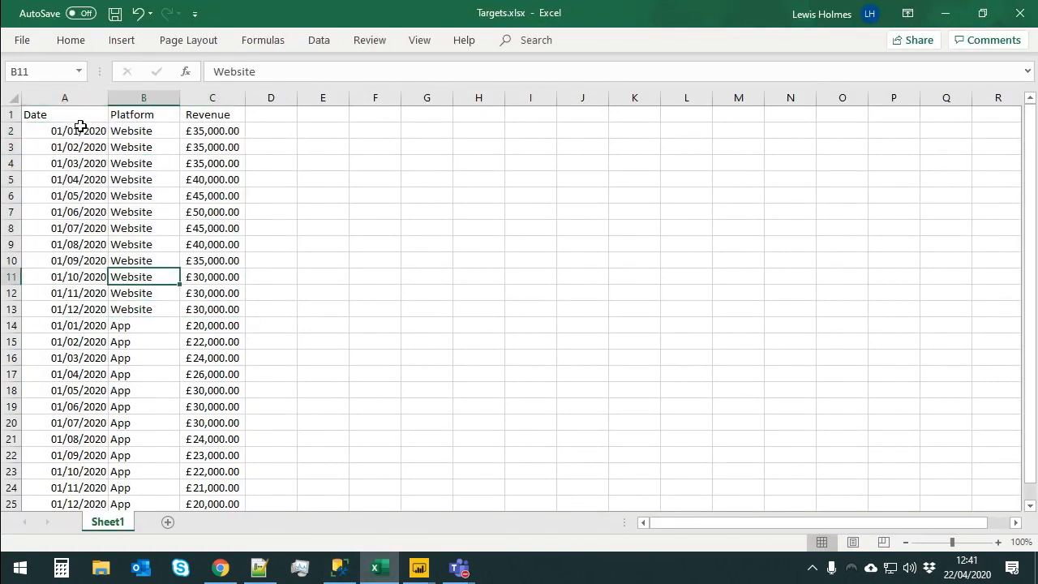
pyautogui.moveTo(80, 127); pyautogui.dragTo(219, 311)
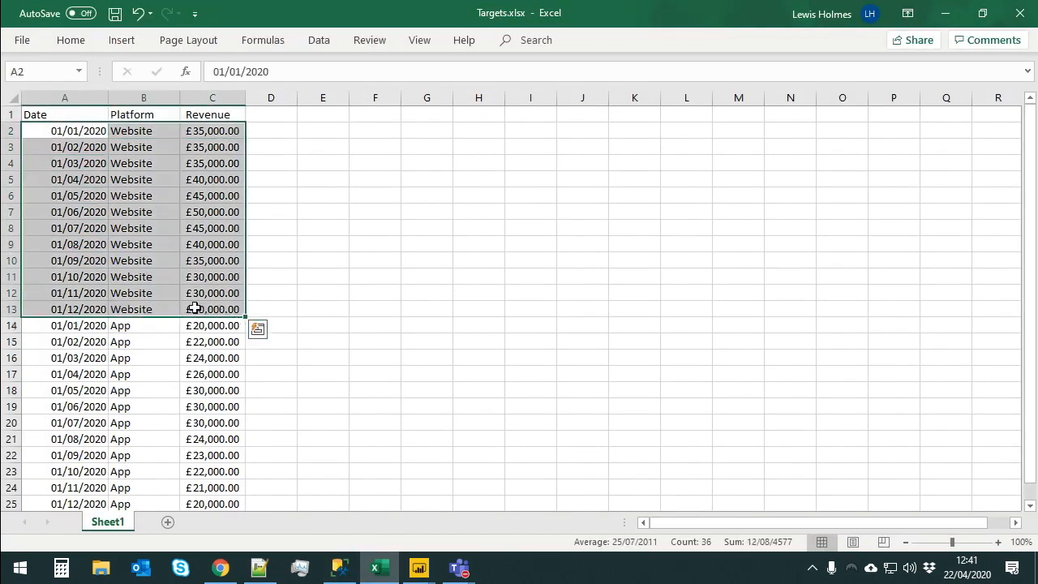
pyautogui.scroll(-3, 130, 338)
pyautogui.scroll(3, 106, 341)
pyautogui.moveTo(65, 116); pyautogui.dragTo(220, 439)
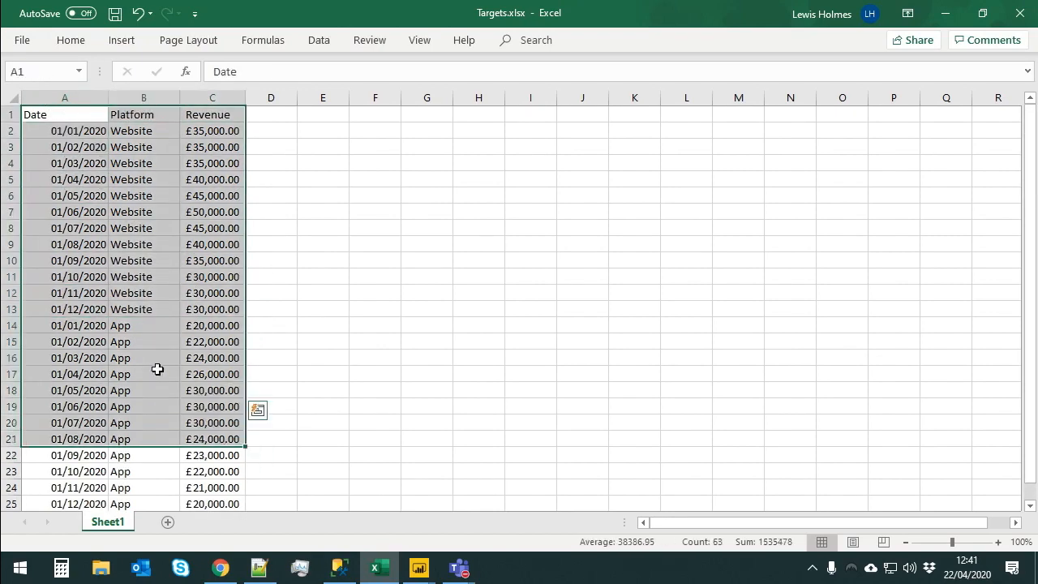
pyautogui.scroll(-2, 218, 426)
pyautogui.click(222, 408)
pyautogui.scroll(2, 180, 377)
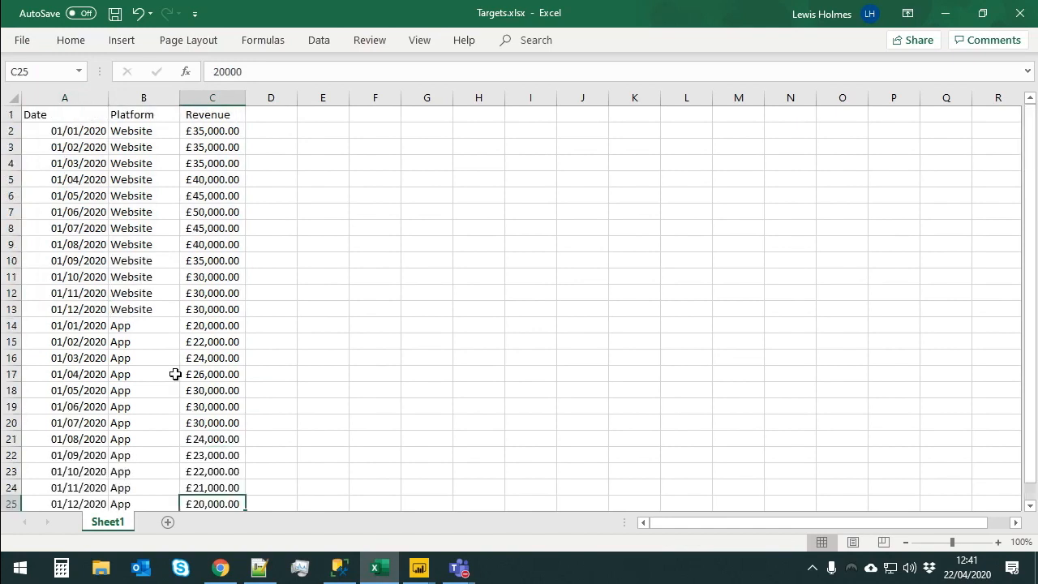
# - Examine how the monthly Revenue targets vary through the year, for the Website rows and for the App rows
pyautogui.moveTo(223, 134); pyautogui.dragTo(217, 308)
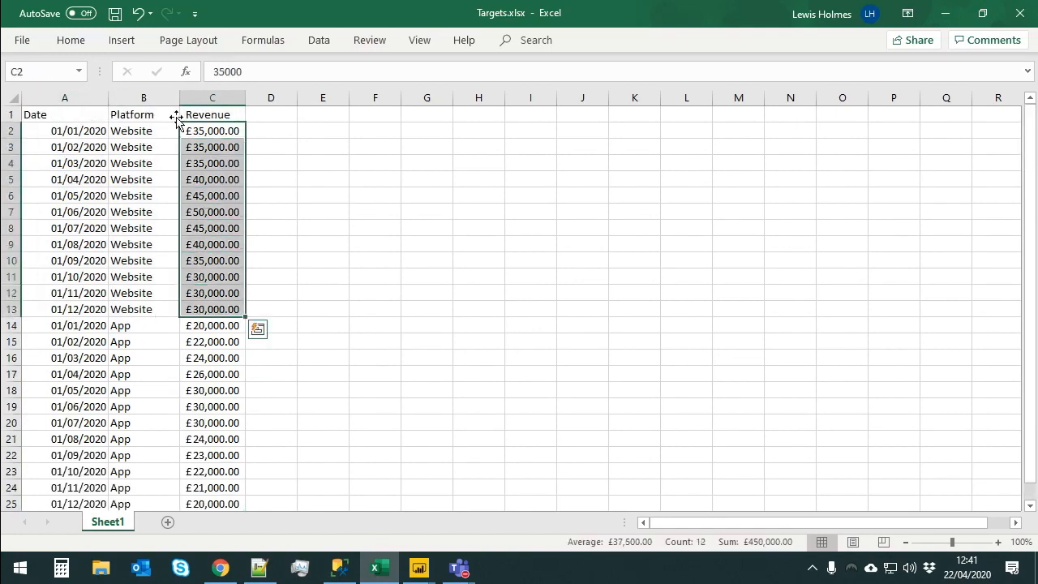
pyautogui.click(219, 208)
pyautogui.moveTo(216, 195); pyautogui.dragTo(247, 259)
pyautogui.click(216, 324)
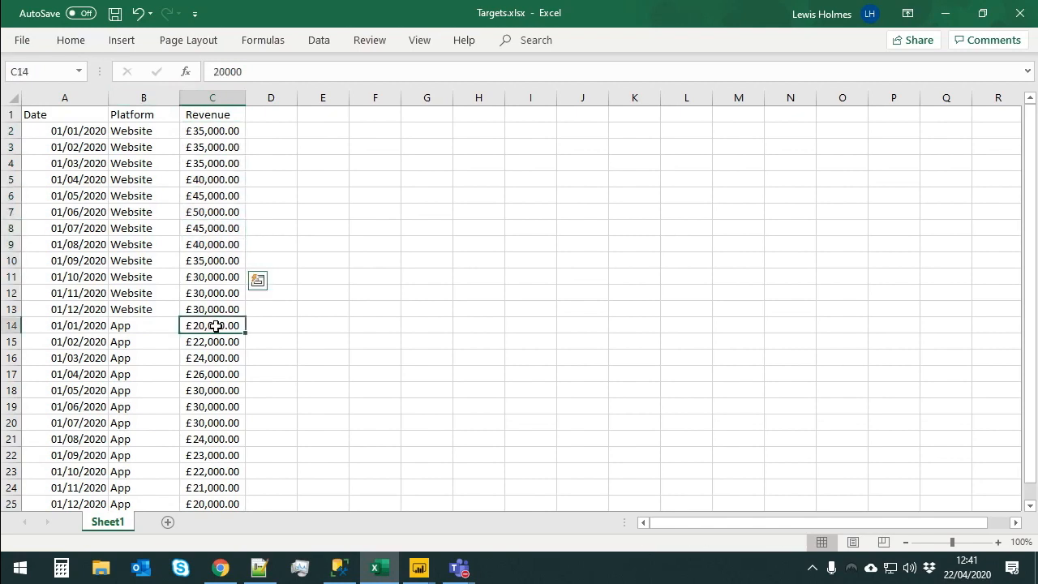
pyautogui.click(214, 307)
pyautogui.scroll(-1, 233, 363)
pyautogui.moveTo(212, 277); pyautogui.dragTo(212, 452)
pyautogui.click(213, 450)
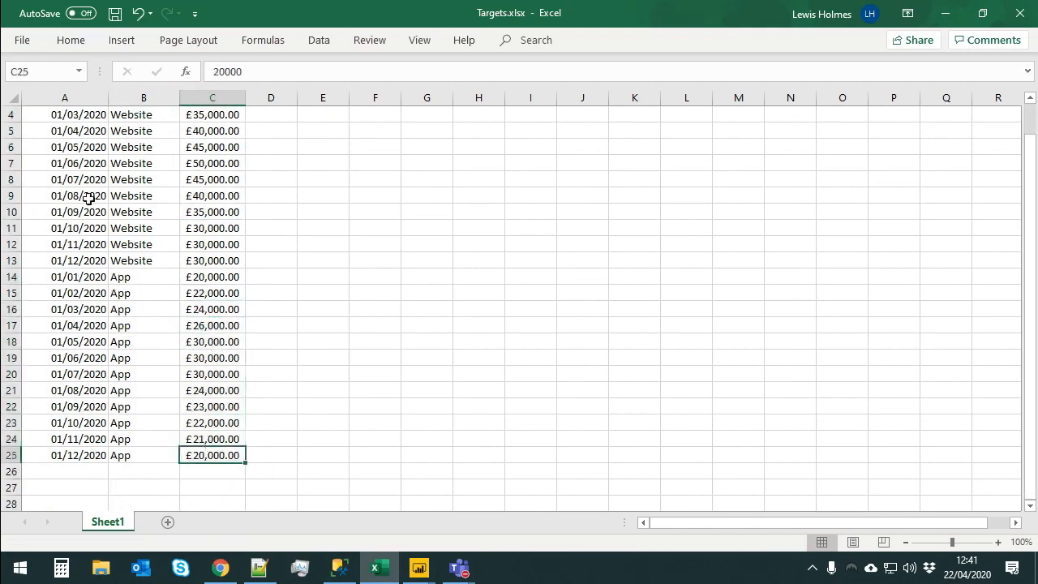
pyautogui.scroll(1, 88, 199)
pyautogui.click(152, 151)
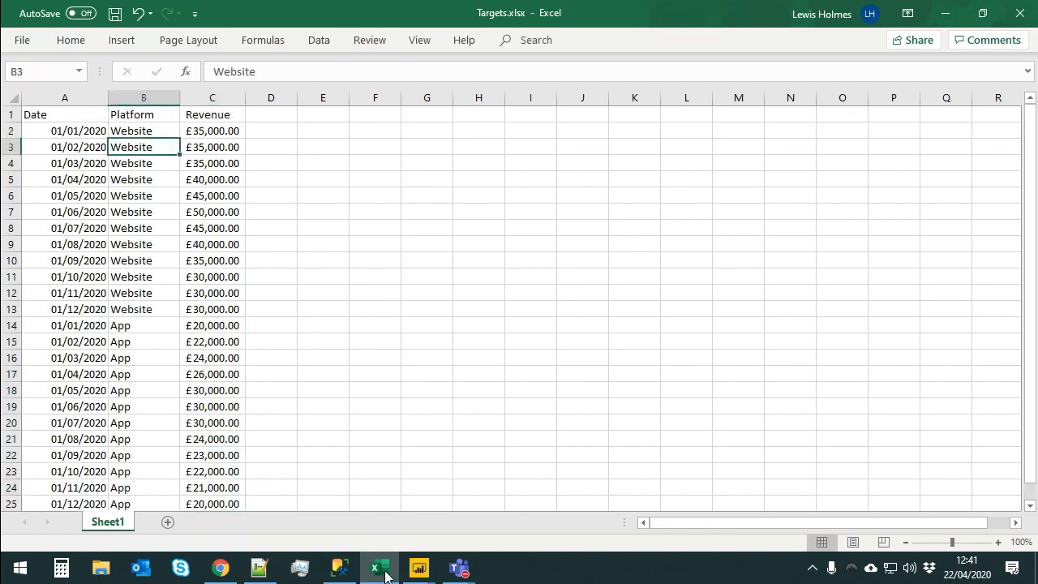
pyautogui.moveTo(418, 568)
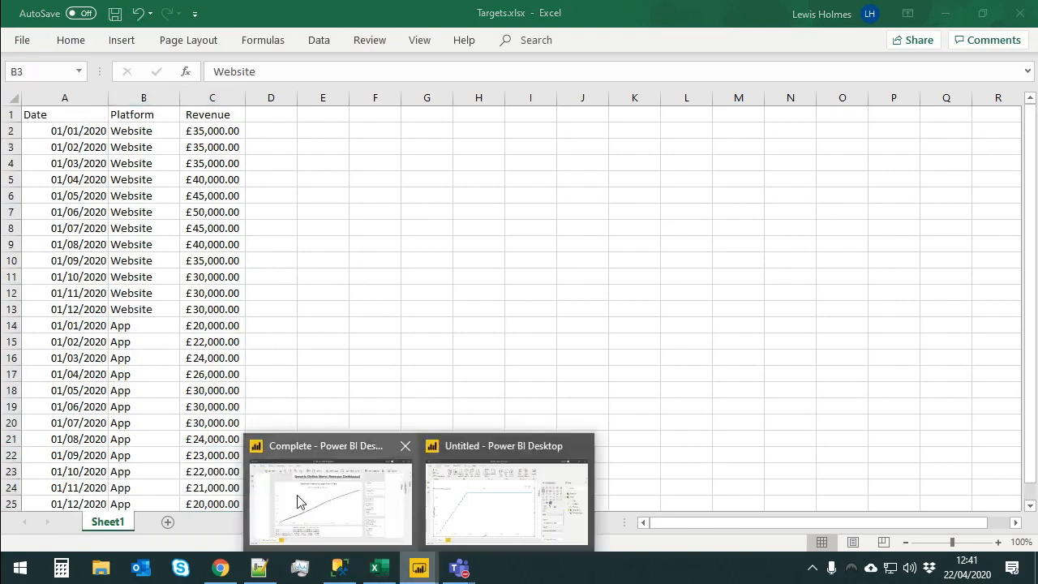
pyautogui.click(343, 505)
pyautogui.click(341, 81)
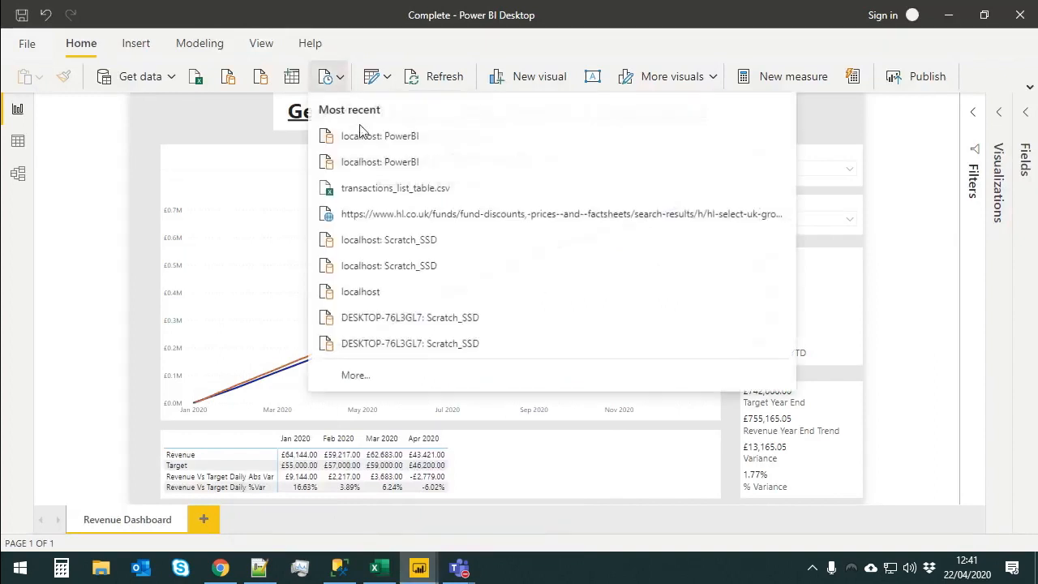
pyautogui.click(408, 140)
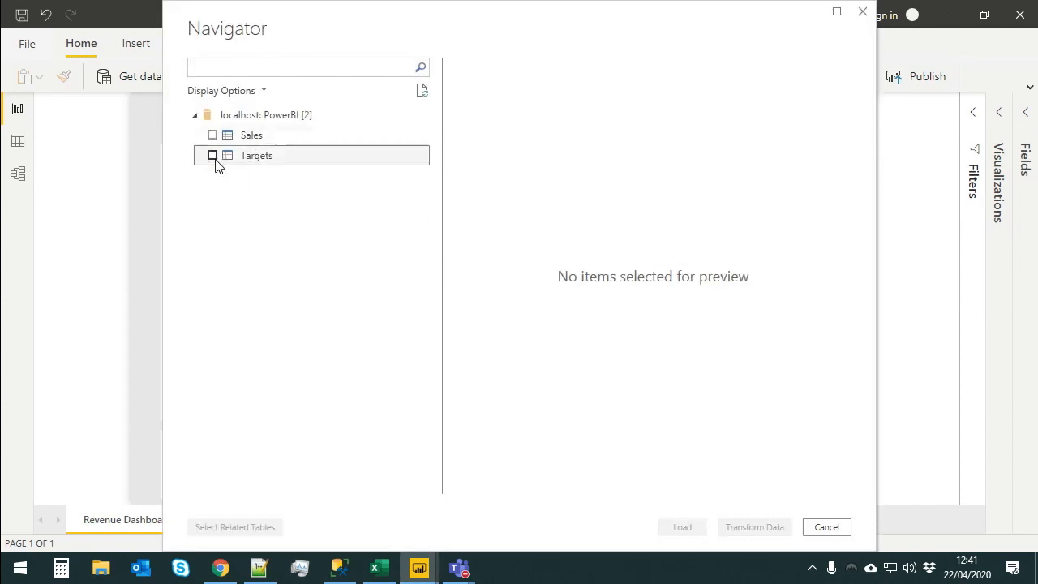
pyautogui.click(213, 157)
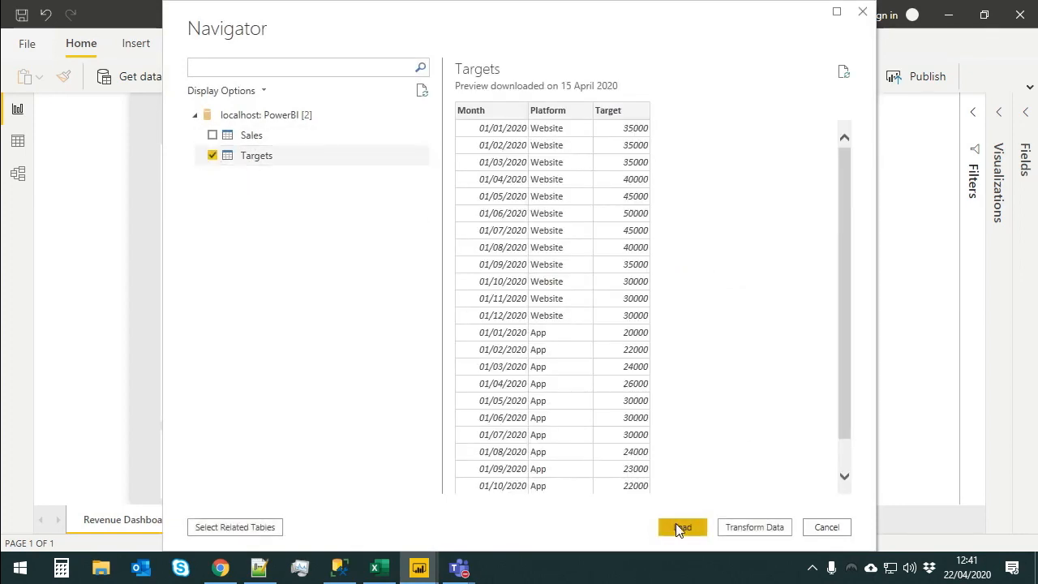
pyautogui.click(681, 527)
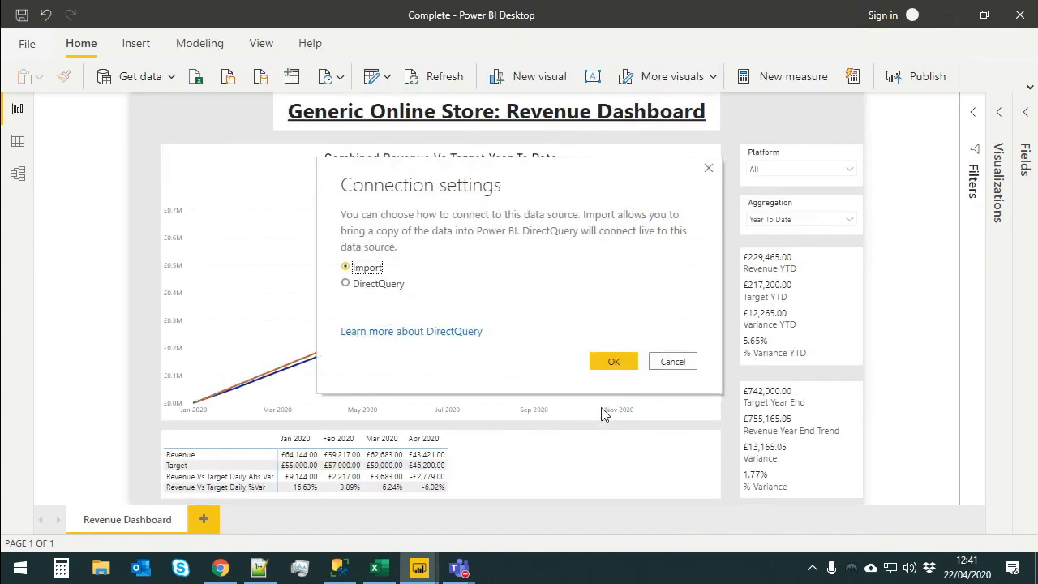
pyautogui.click(690, 362)
pyautogui.click(955, 18)
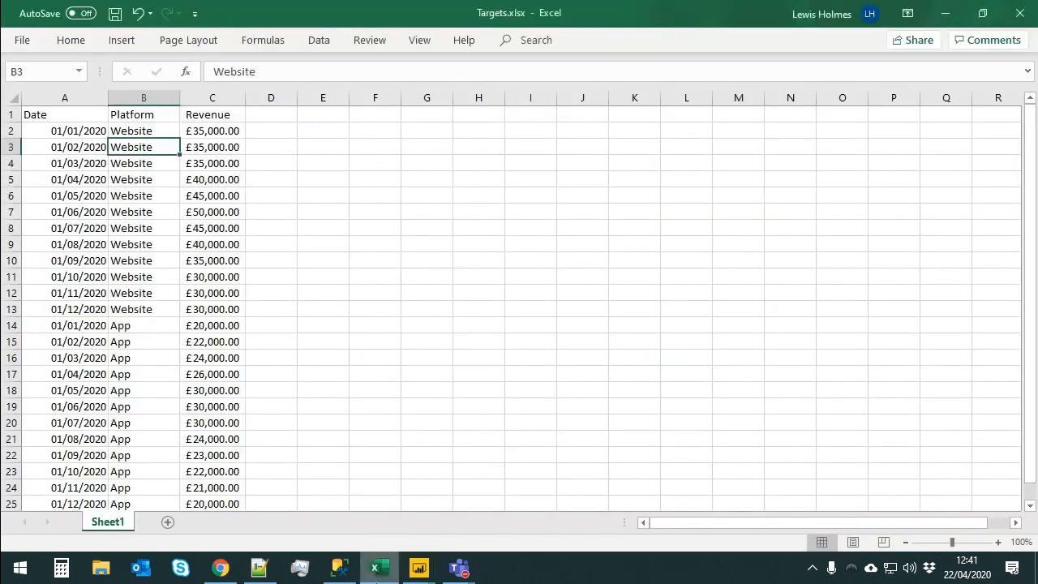
# - Switch to the Untitled Power BI report, import the Targets table from the recent localhost: PowerBI source, and expand its fields
pyautogui.moveTo(419, 567)
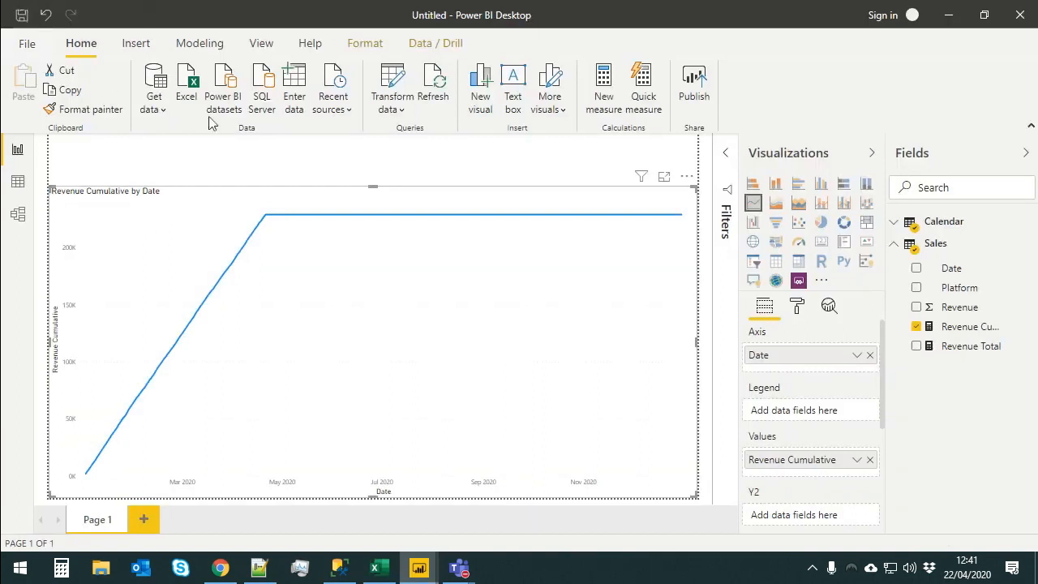
pyautogui.click(342, 110)
pyautogui.click(361, 164)
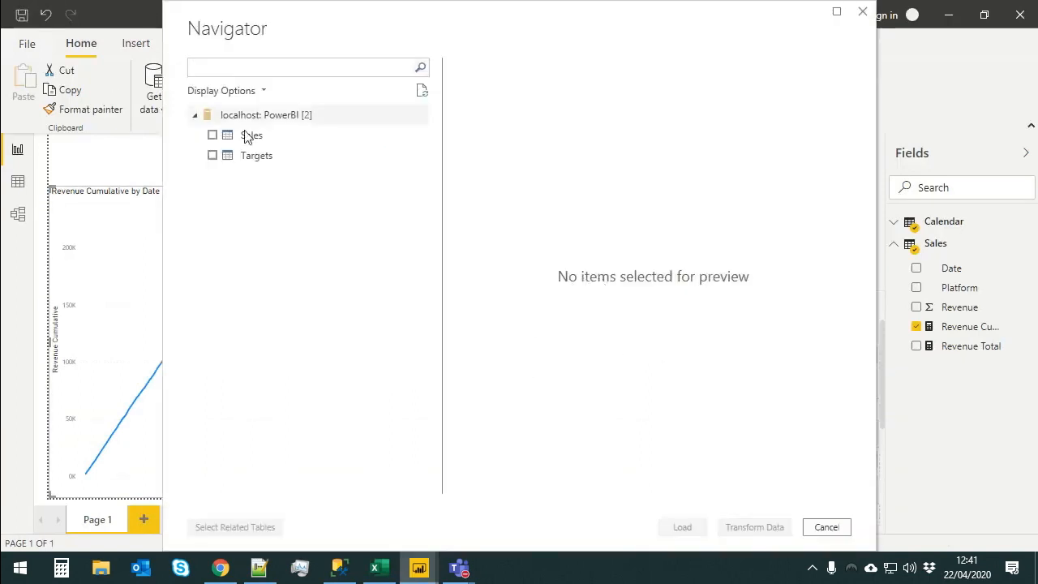
pyautogui.click(212, 155)
pyautogui.click(682, 527)
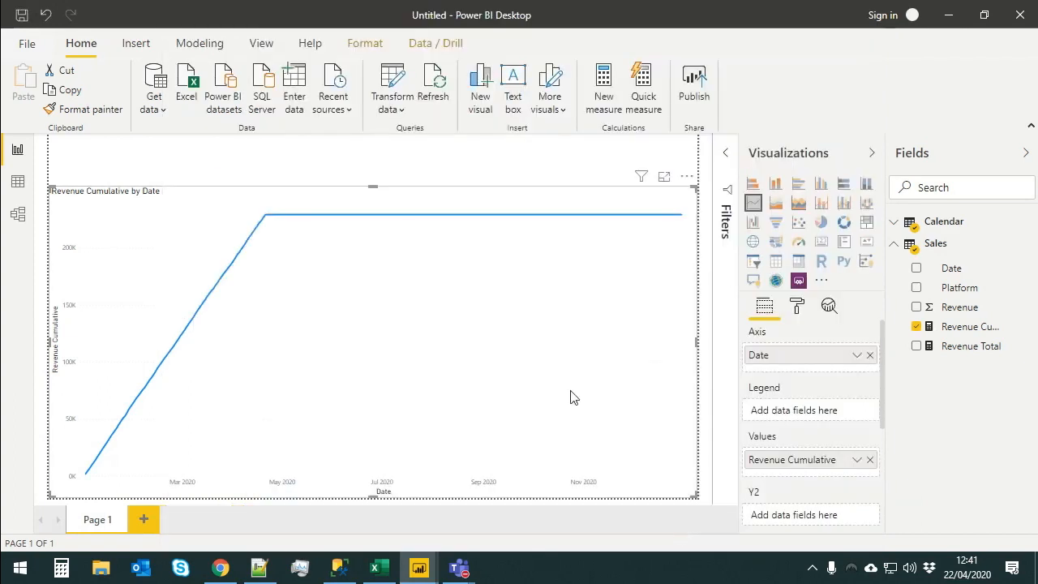
pyautogui.click(610, 360)
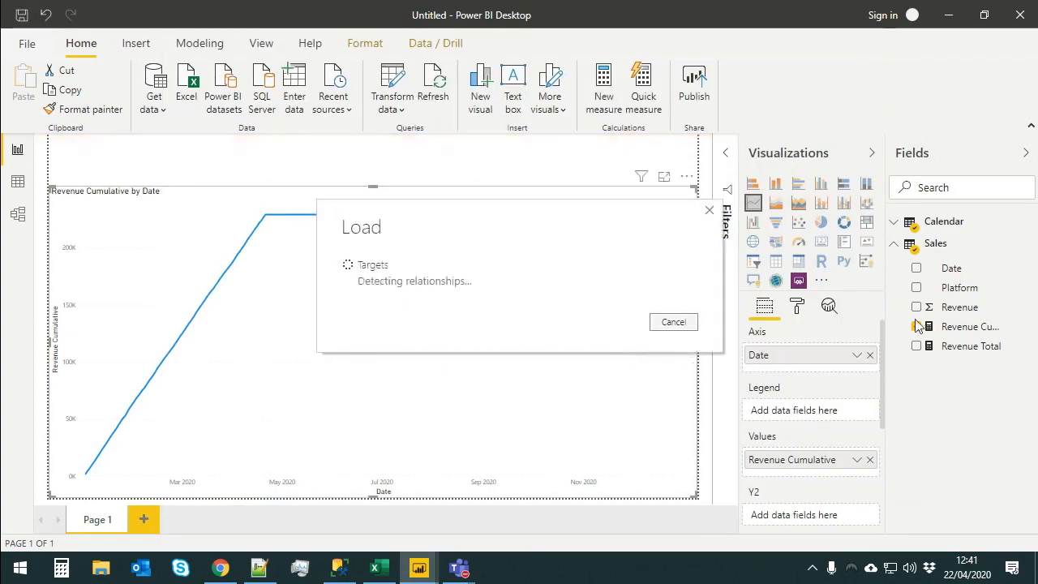
pyautogui.click(895, 370)
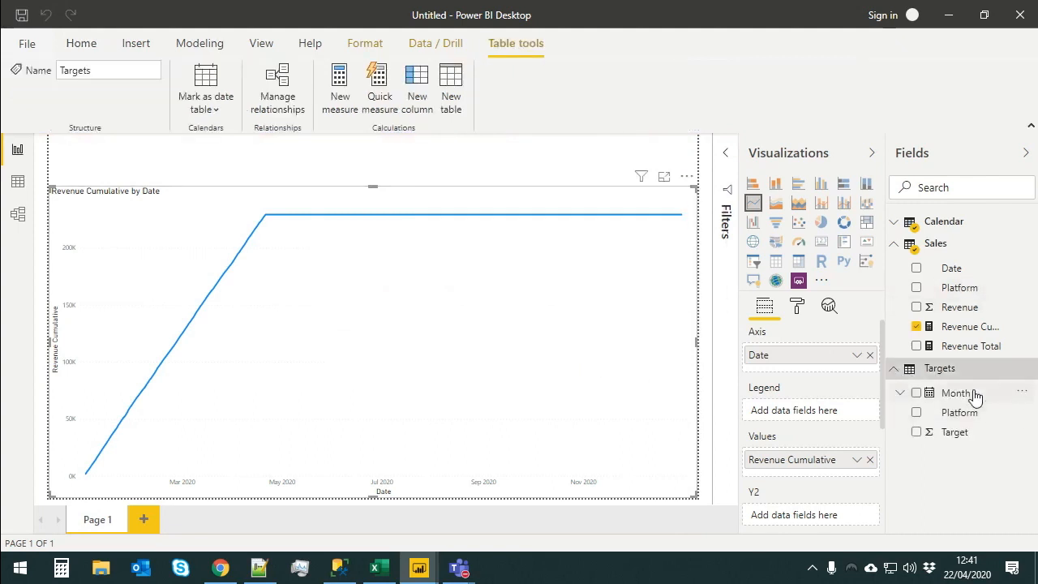
# - Add a Targets measure with the formula Target Total = sum(Targets[Target])
pyautogui.rightClick(932, 369)
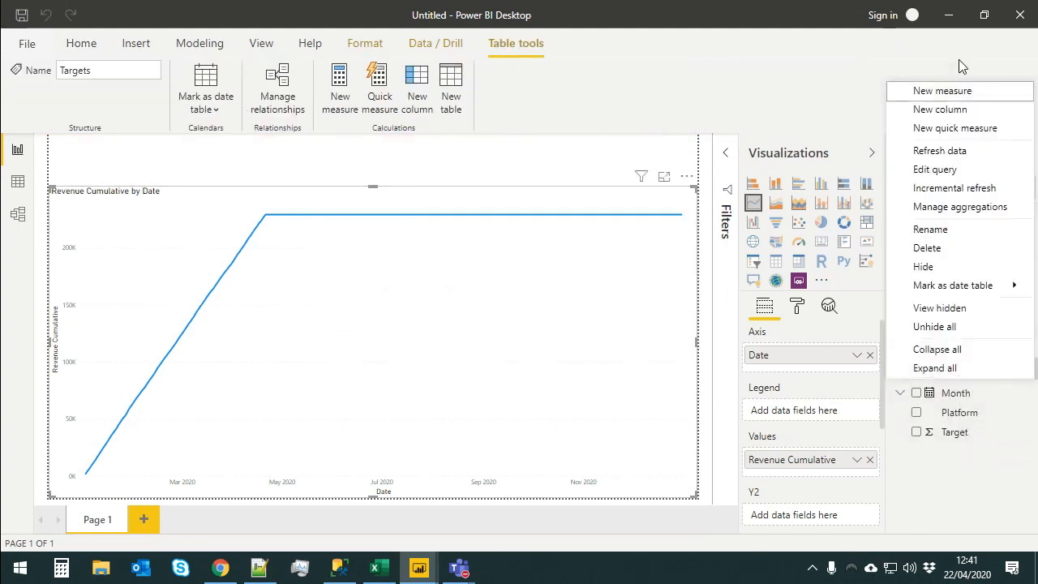
pyautogui.click(958, 91)
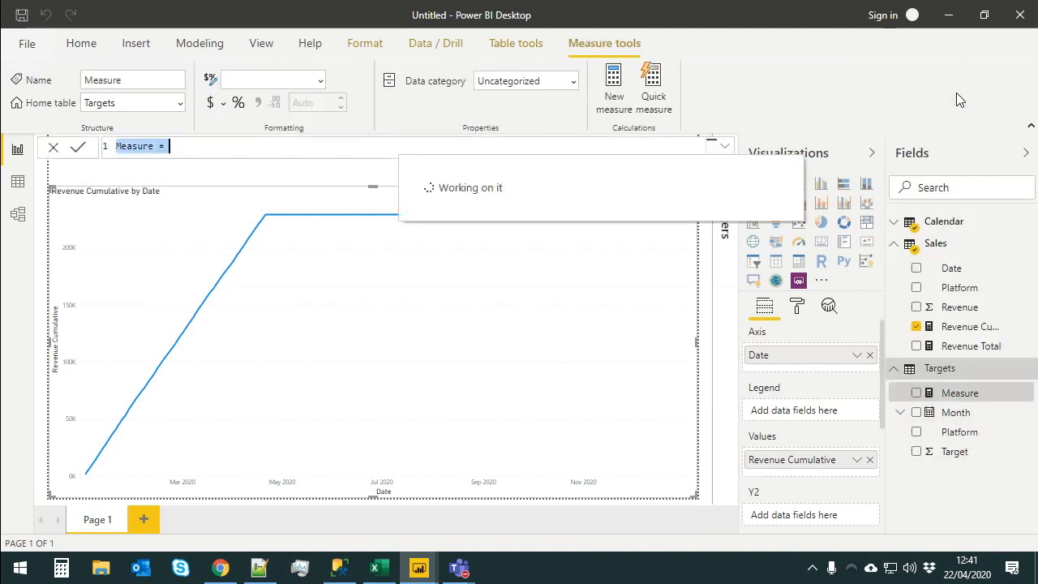
pyautogui.write('Target')
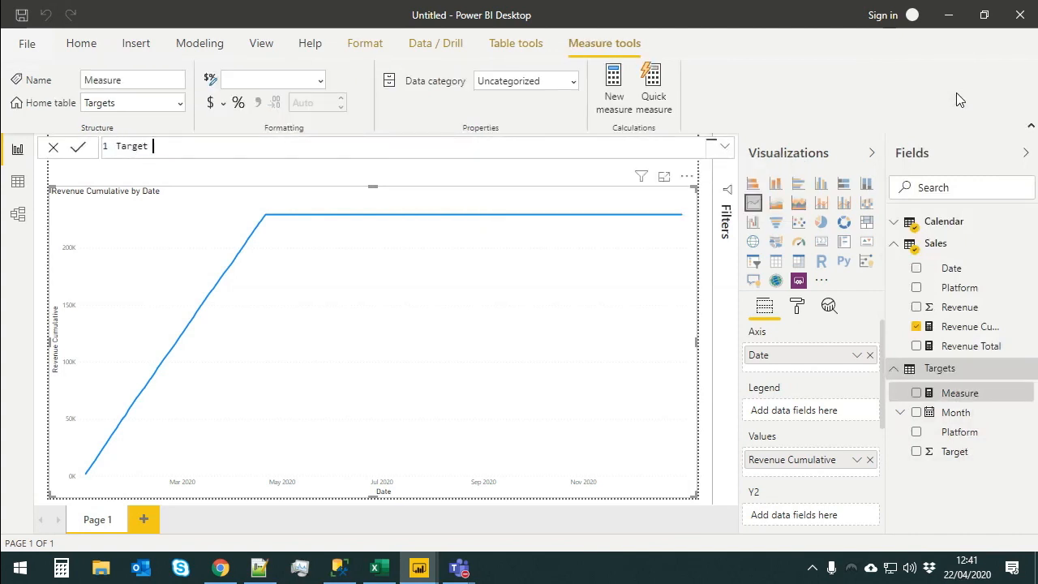
pyautogui.write(' Total = sum(tar')
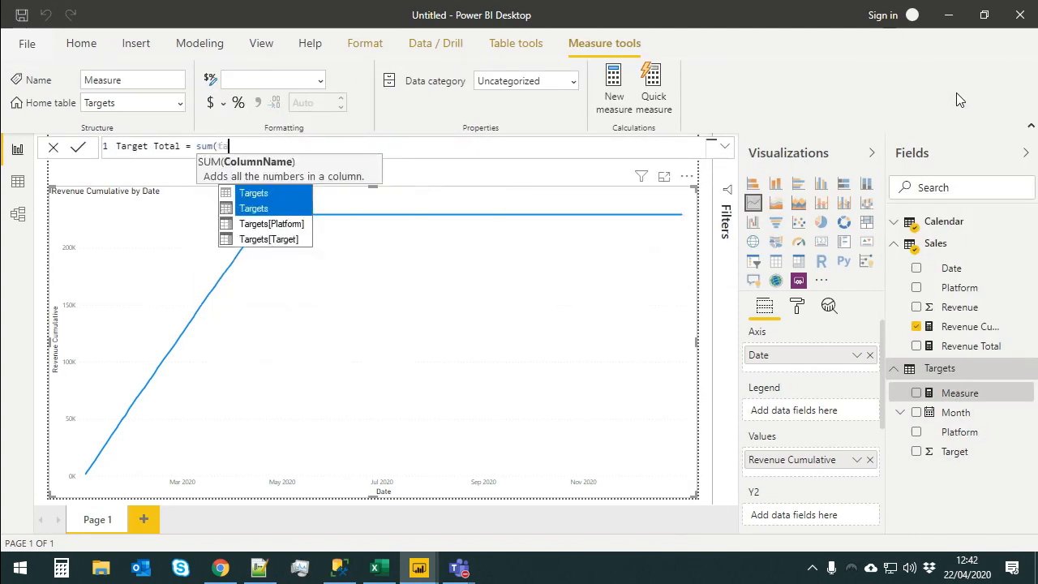
pyautogui.press('Down')
pyautogui.press('Down')
pyautogui.press('Down')
pyautogui.press('Tab')
pyautogui.write(')')
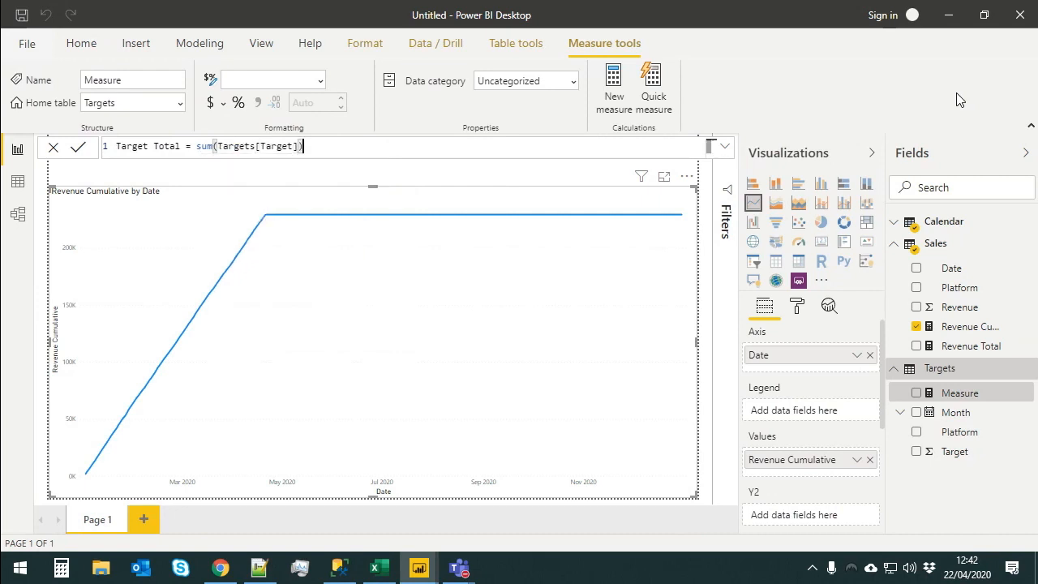
pyautogui.press('Return')
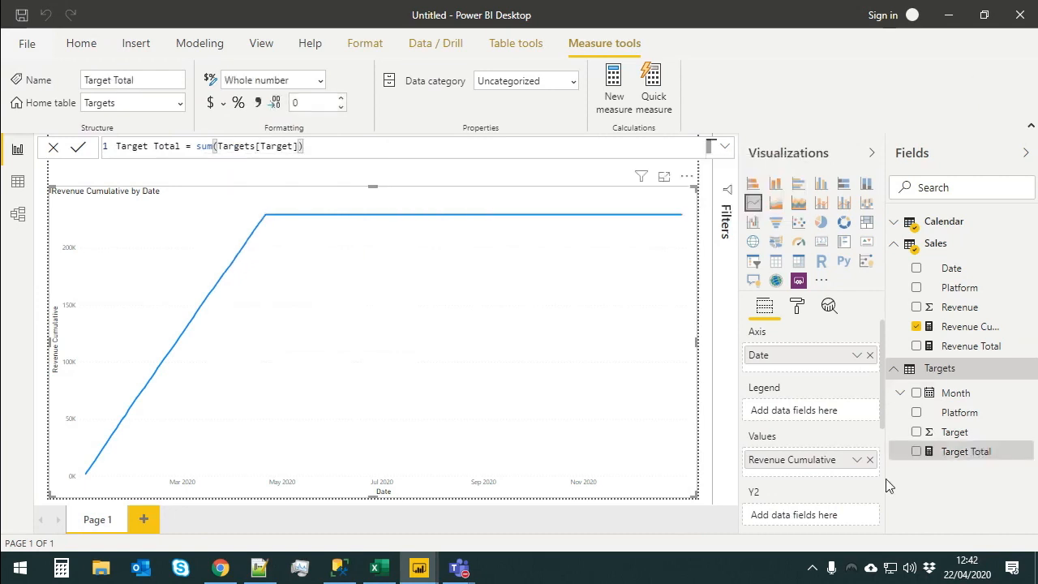
# - Add a Targets measure with the formula Target Cumulative = TOTALYTD(Targets[Target Total],'Calendar'[Date])
pyautogui.rightClick(950, 371)
pyautogui.click(943, 95)
pyautogui.write('Target Cumu')
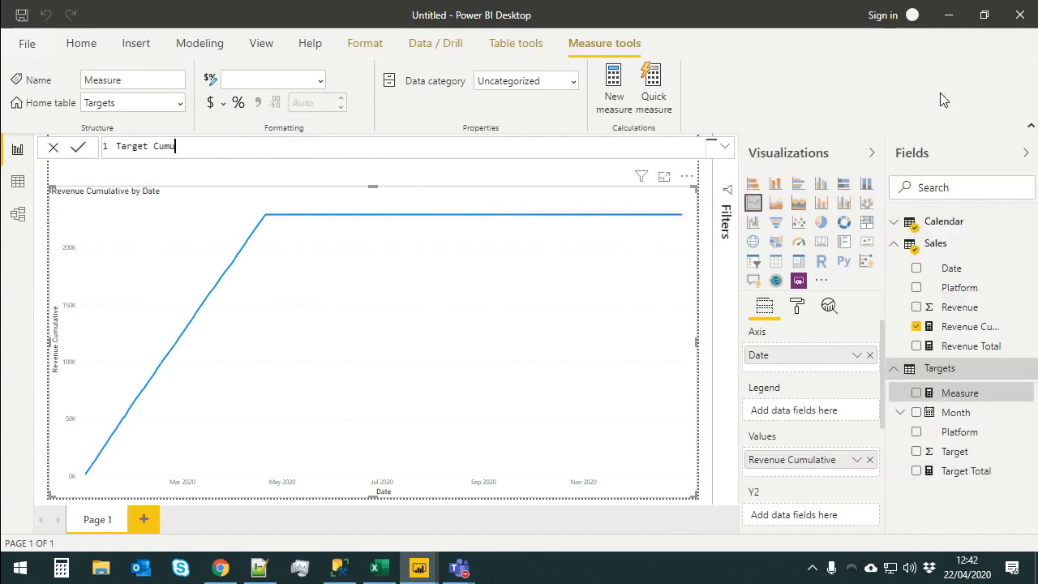
pyautogui.write('lative = tar')
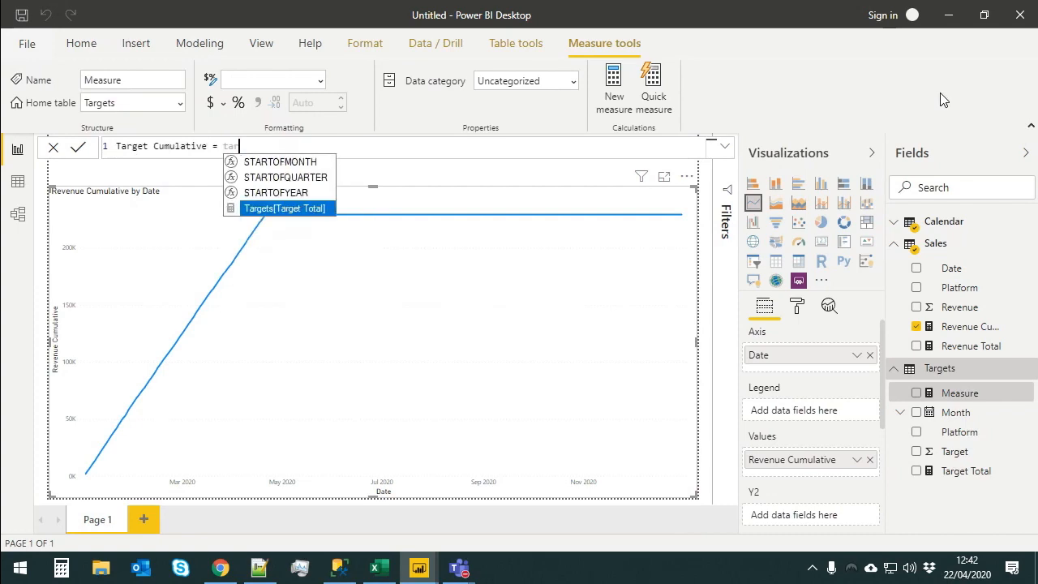
pyautogui.hotkey('ctrl', 'shift', 'Left')
pyautogui.write('tiota')
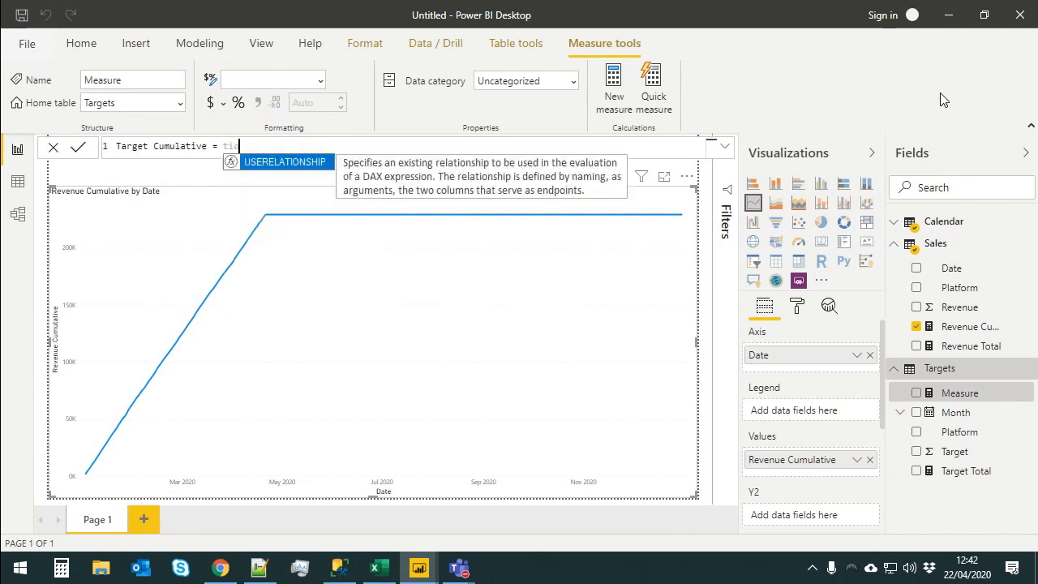
pyautogui.press('BackSpace')
pyautogui.press('BackSpace')
pyautogui.press('BackSpace')
pyautogui.press('BackSpace')
pyautogui.write('total')
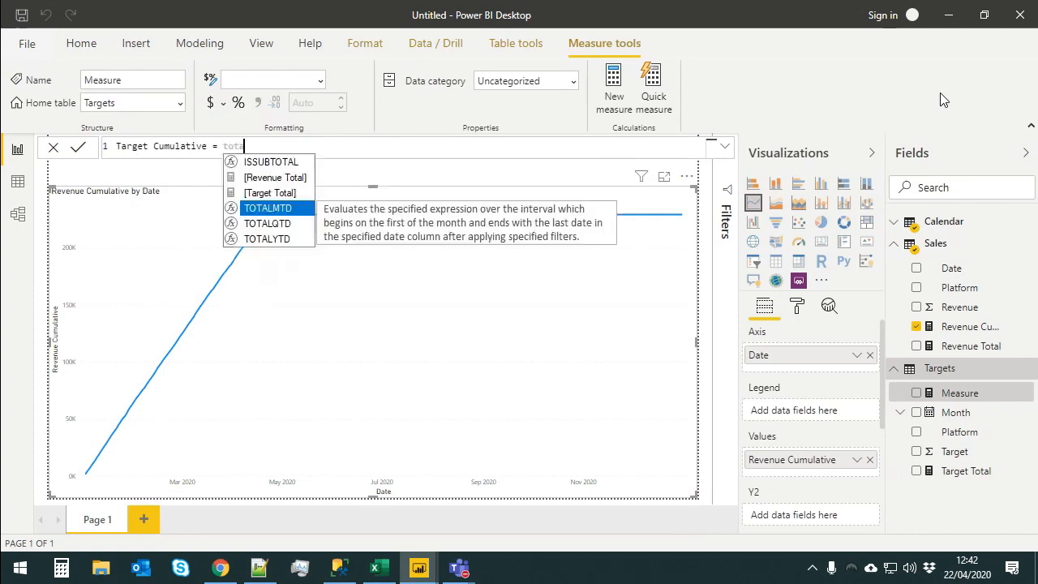
pyautogui.press('Down')
pyautogui.press('Down')
pyautogui.press('Tab')
pyautogui.write('ts[Tar')
pyautogui.press('Tab')
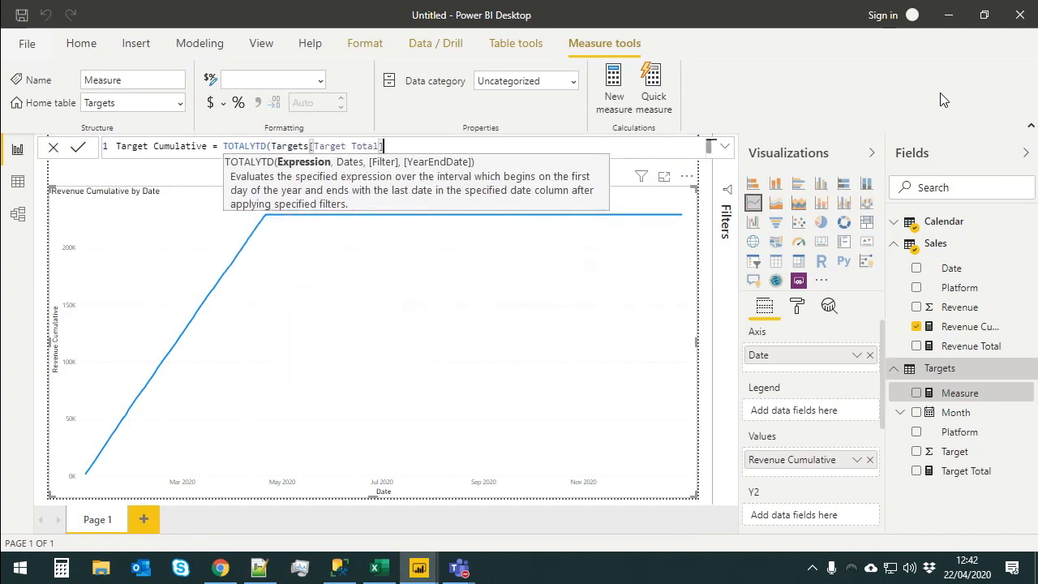
pyautogui.write(',date')
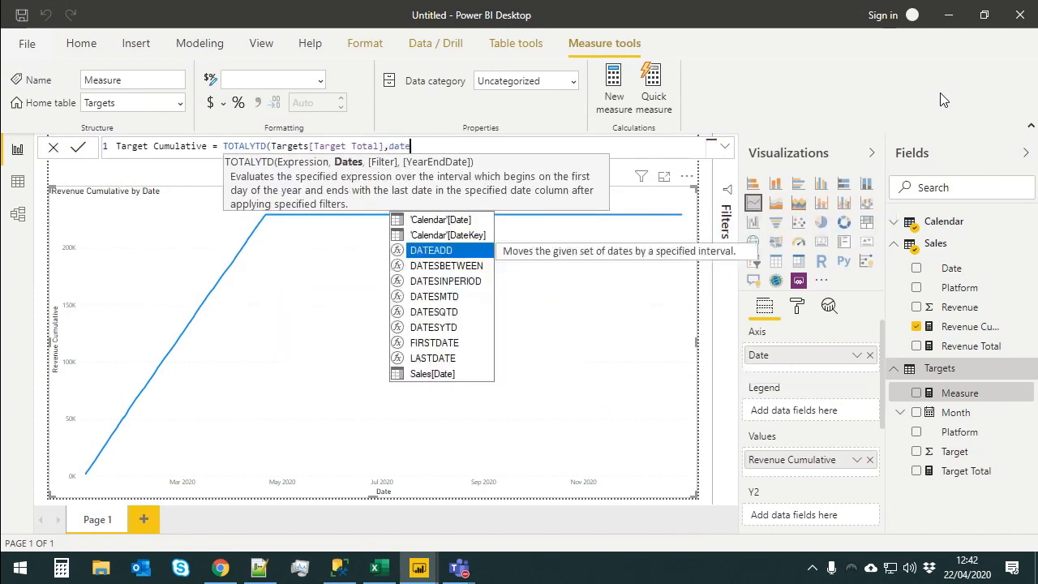
pyautogui.press('Up')
pyautogui.press('Up')
pyautogui.press('Tab')
pyautogui.write(')')
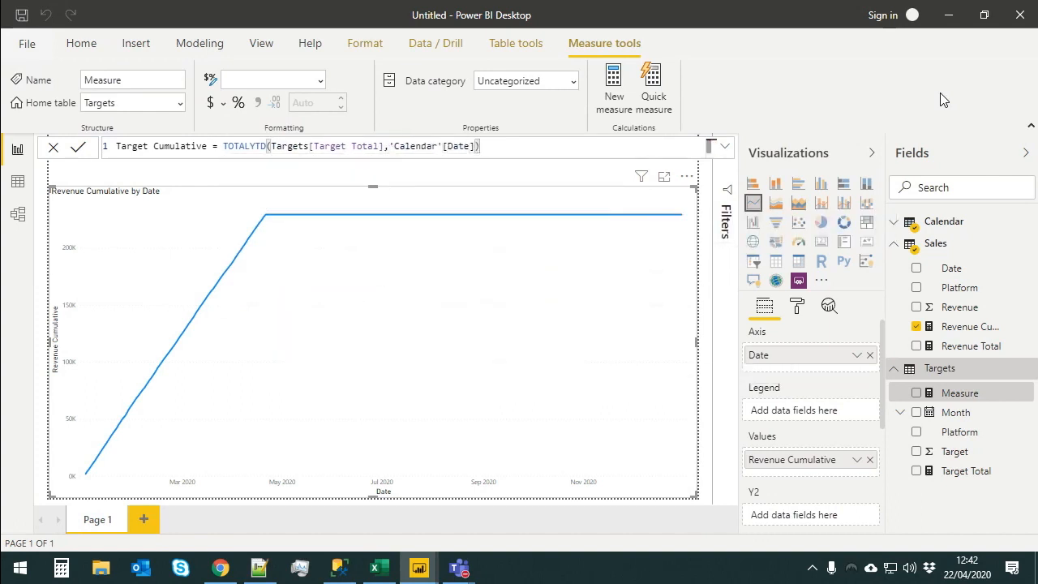
pyautogui.press('Return')
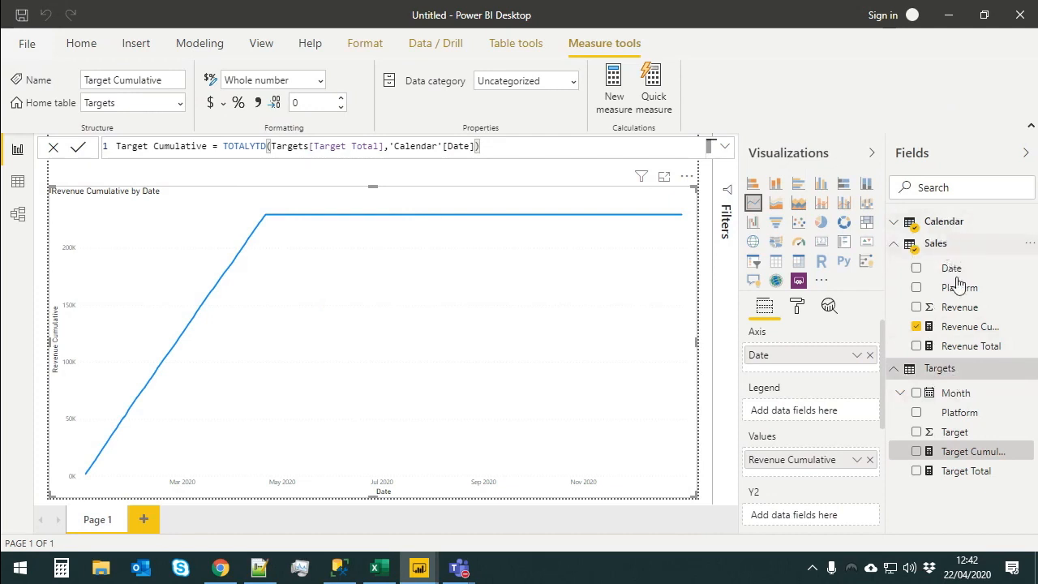
# - Plot Target Cumulative alongside Revenue Cumulative in the line chart, and relate the Targets table's Month to the Calendar table's Date
pyautogui.click(917, 452)
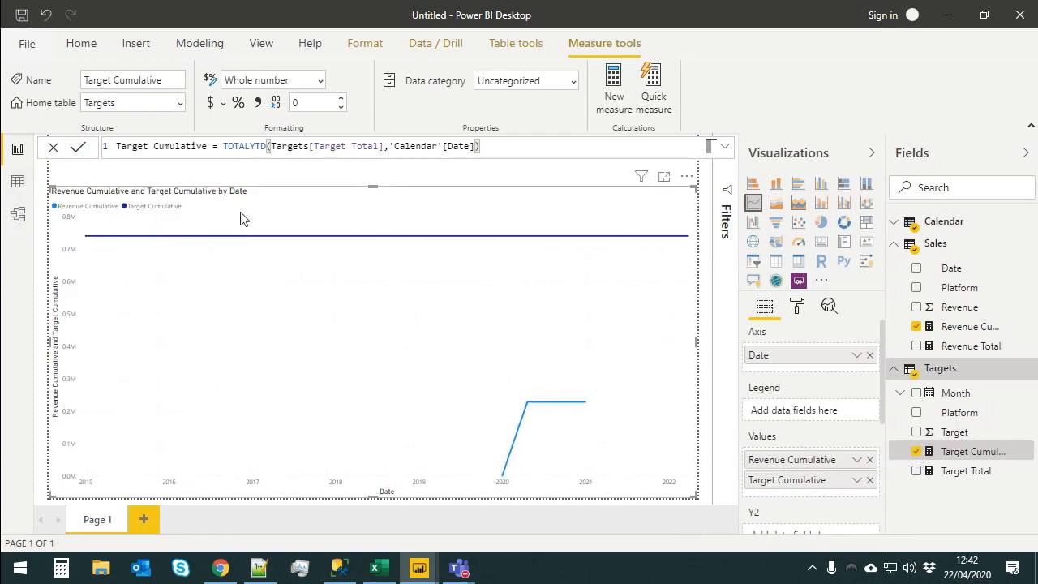
pyautogui.click(18, 215)
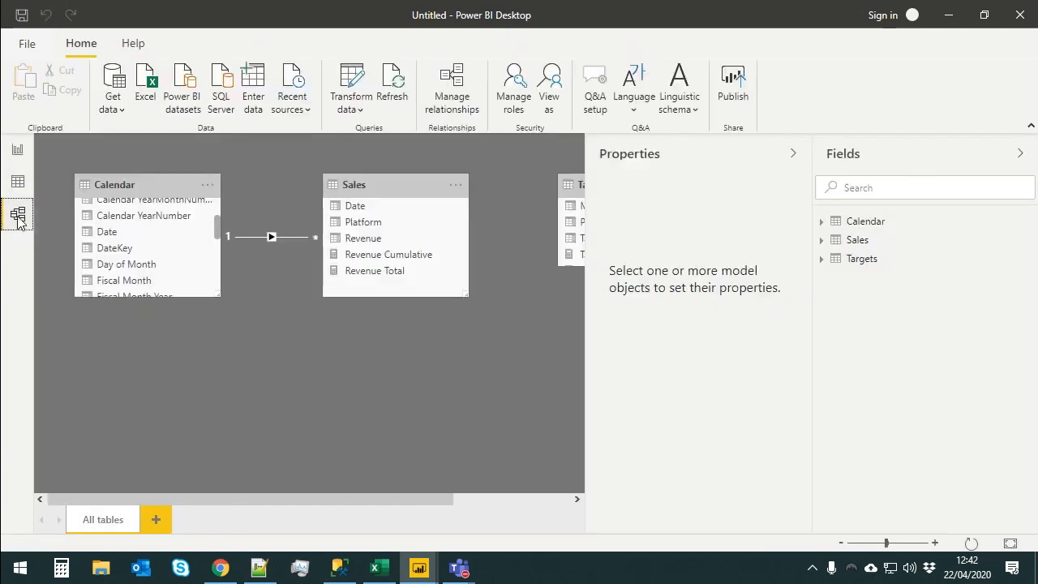
pyautogui.click(792, 155)
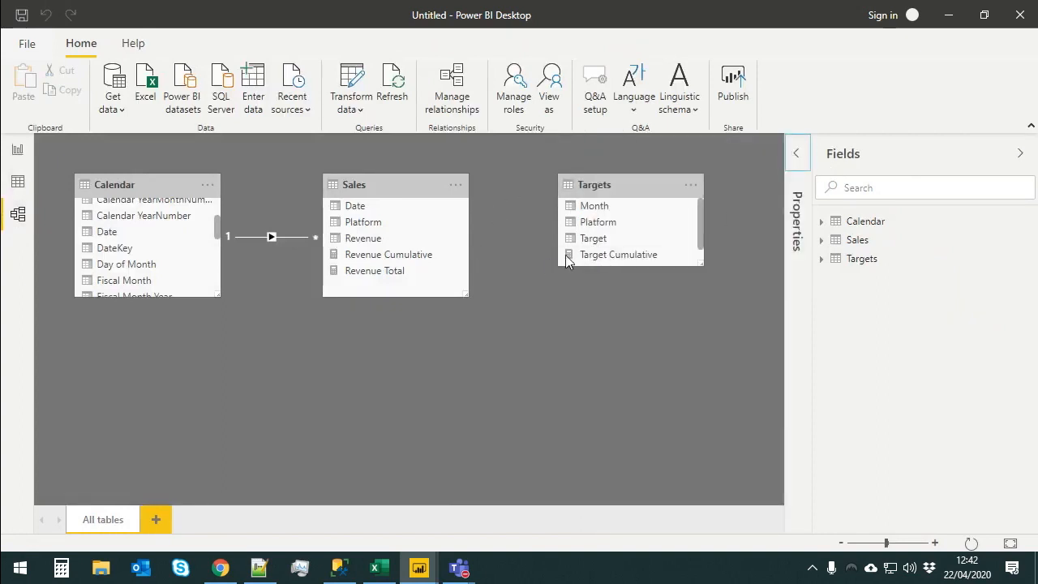
pyautogui.moveTo(595, 209); pyautogui.dragTo(111, 234)
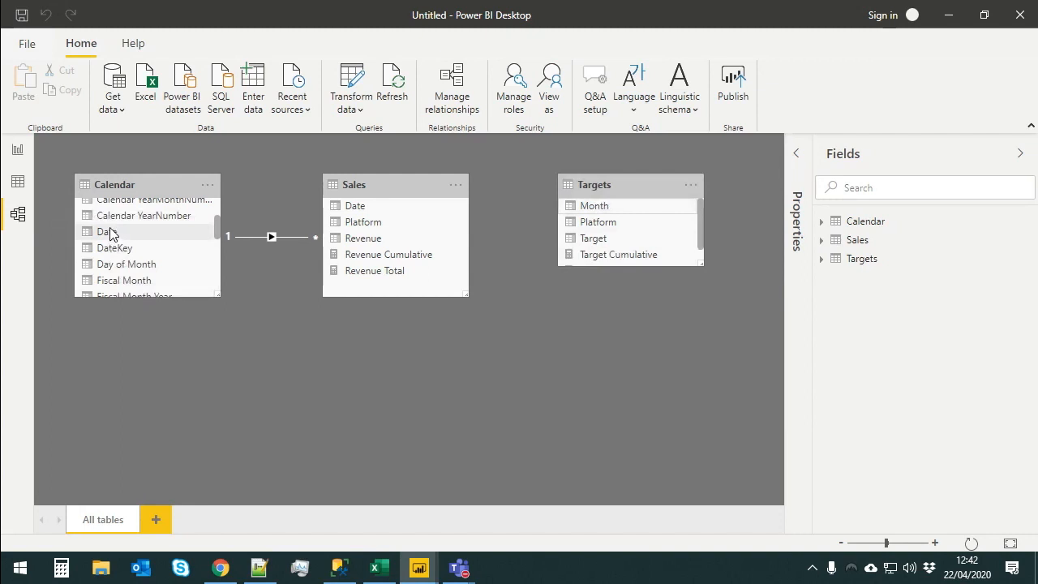
pyautogui.scroll(-1, 651, 232)
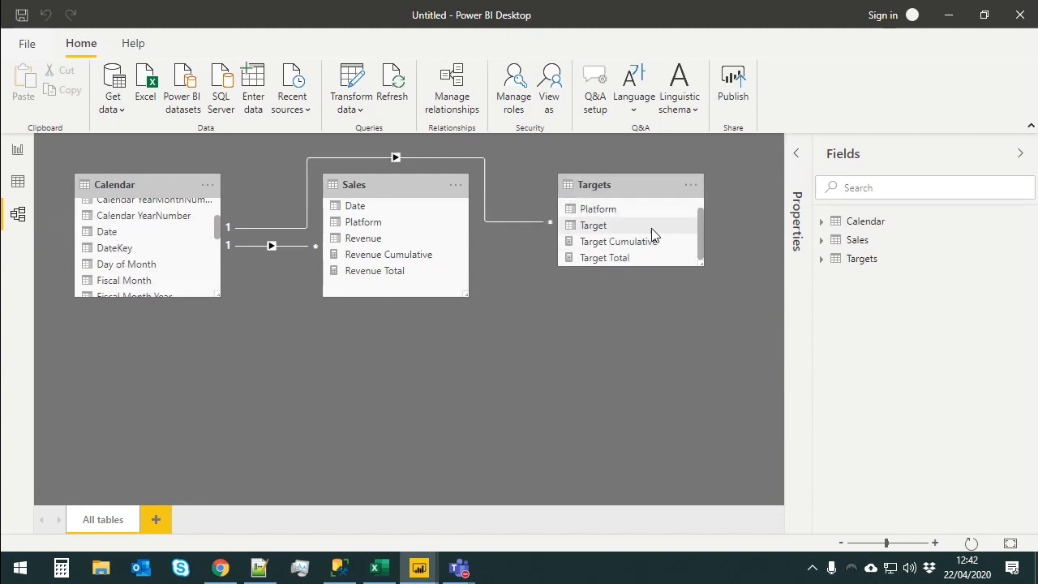
pyautogui.click(17, 151)
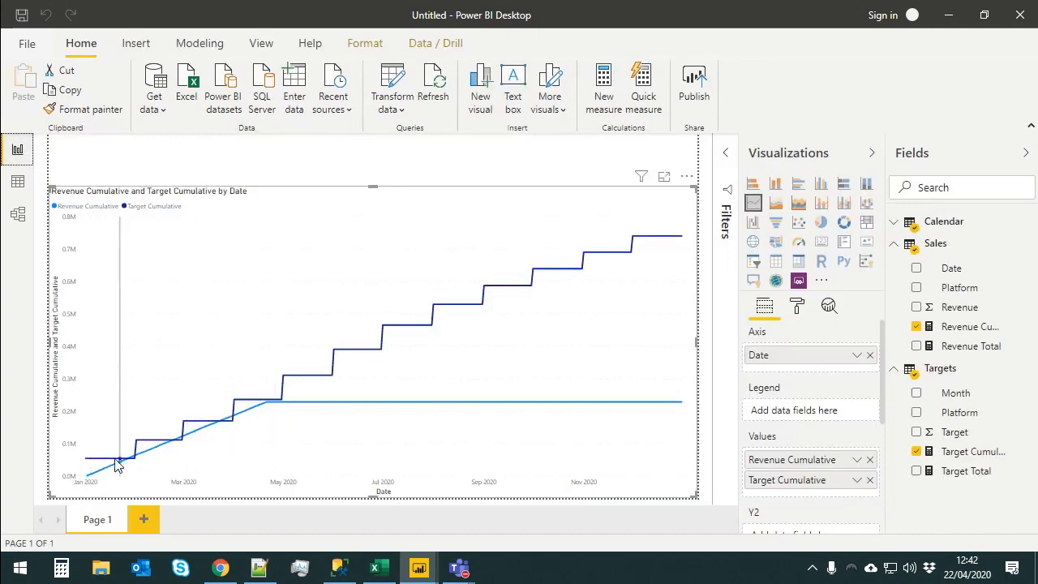
pyautogui.moveTo(137, 463)
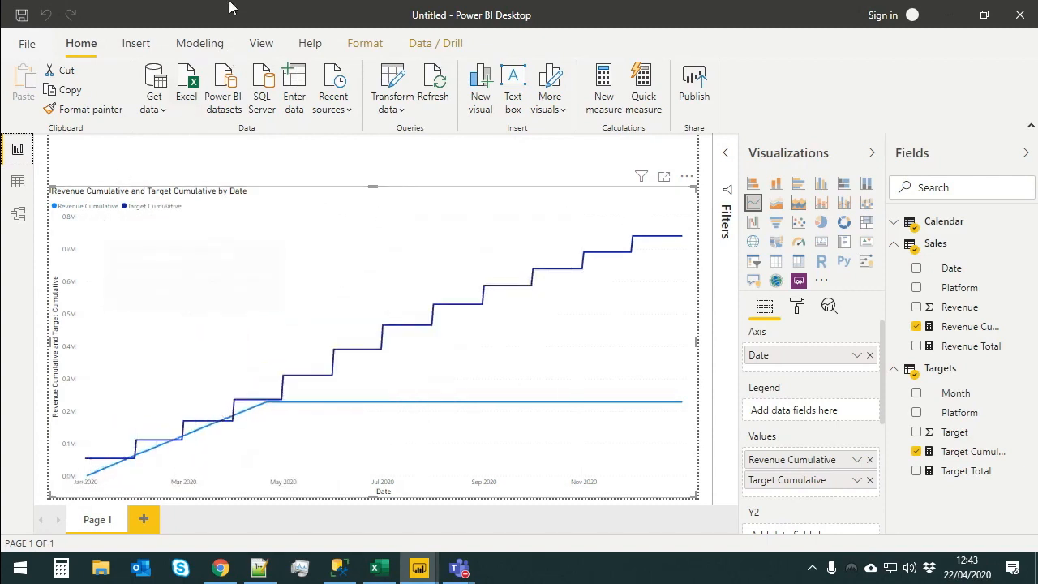
# - Open the report's data in the Power Query Editor and display the Targets query
pyautogui.click(200, 43)
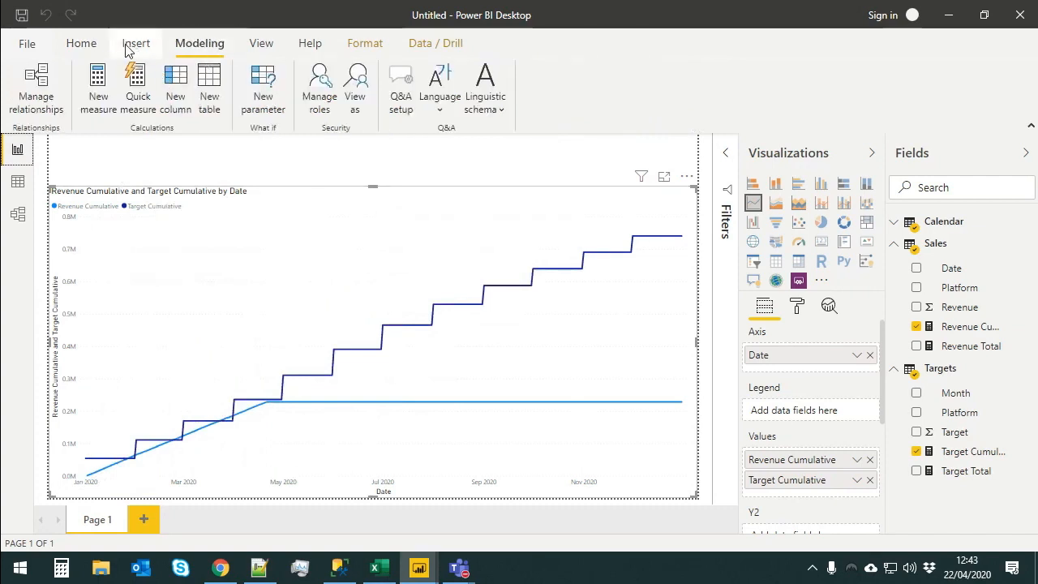
pyautogui.click(81, 45)
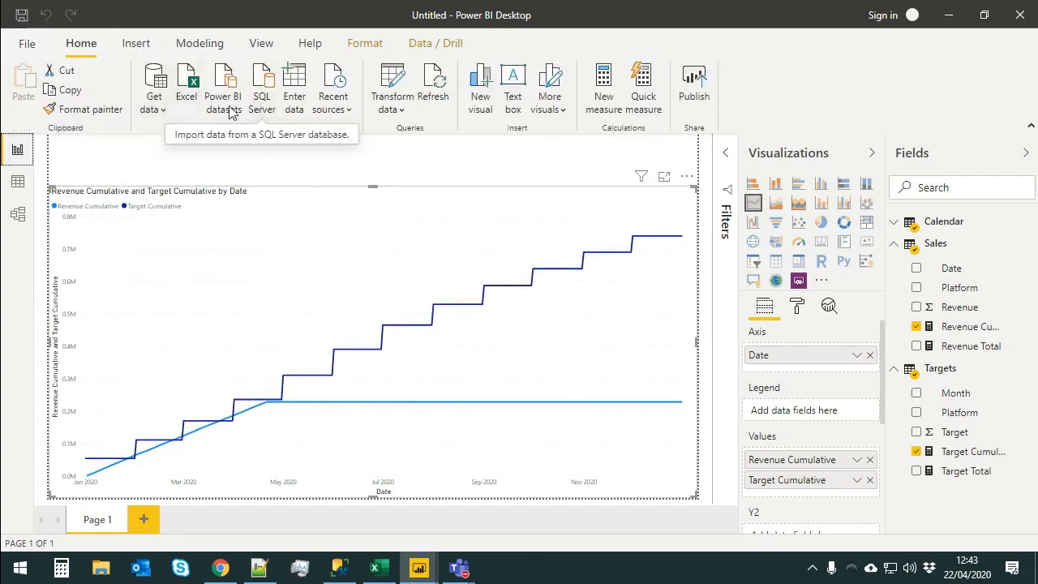
pyautogui.click(395, 116)
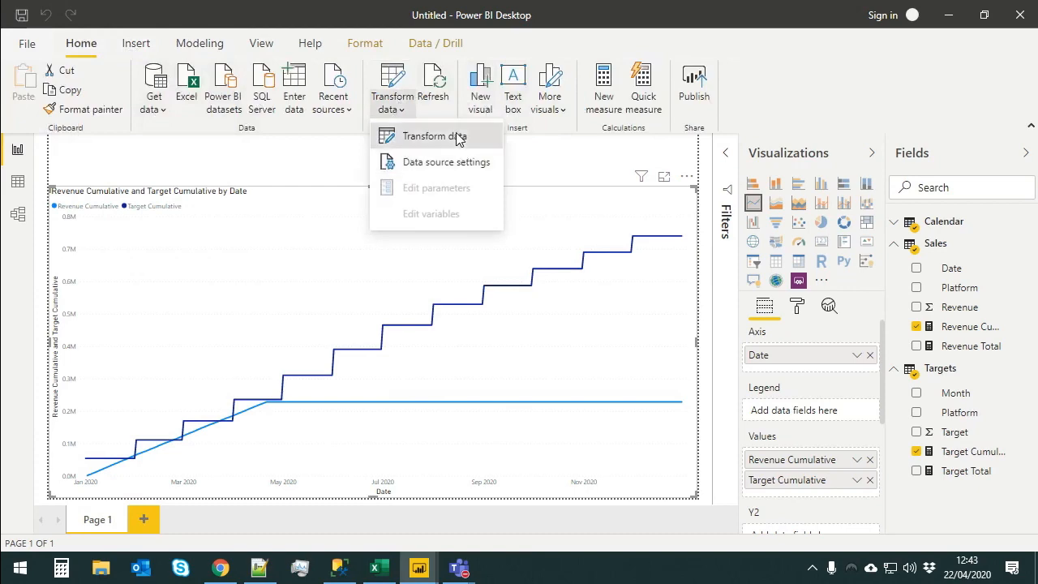
pyautogui.click(459, 136)
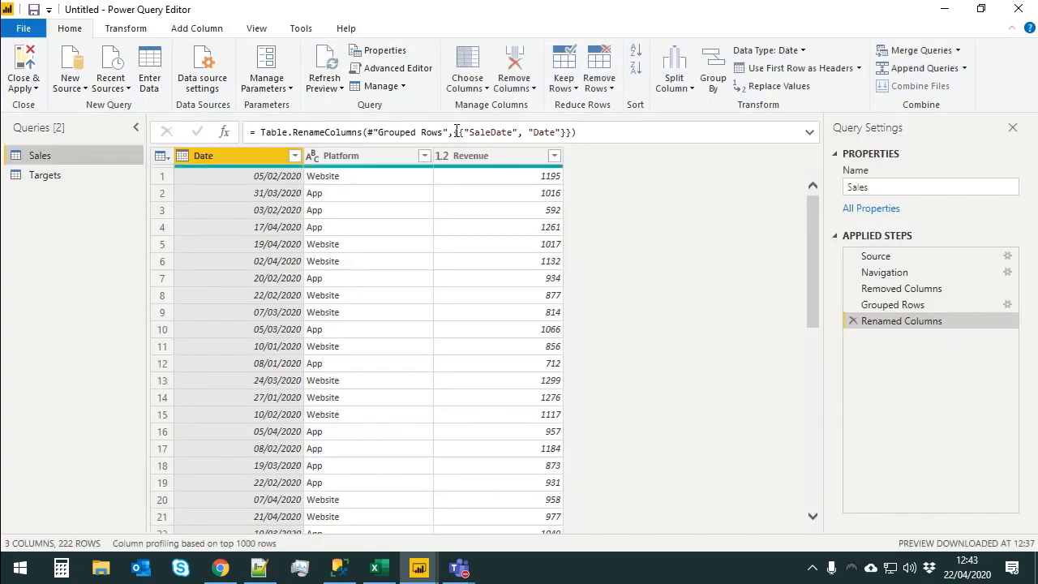
pyautogui.click(59, 181)
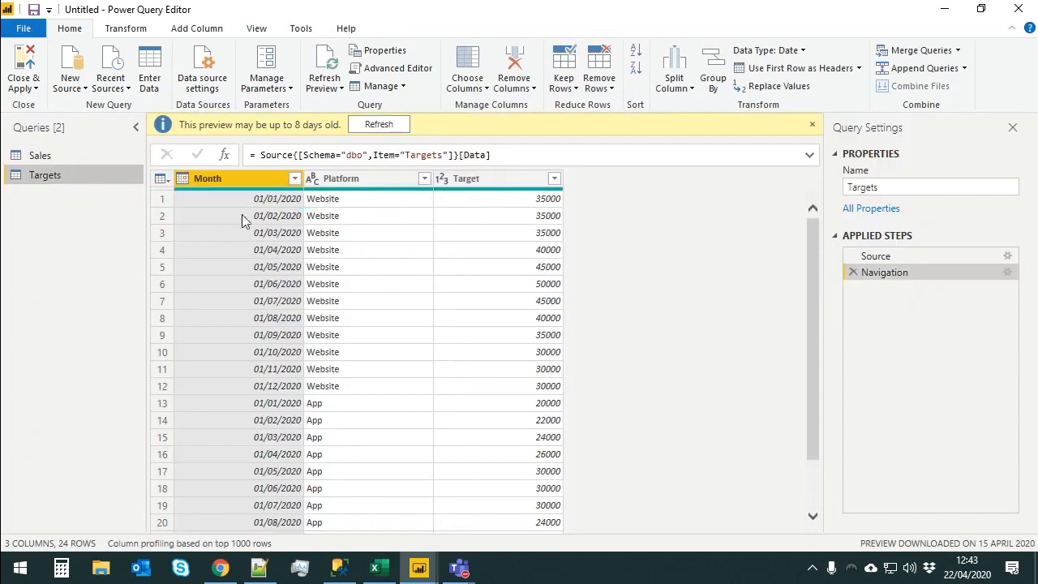
# - Examine the monthly values in the Target column of the Targets query
pyautogui.click(538, 202)
pyautogui.click(548, 217)
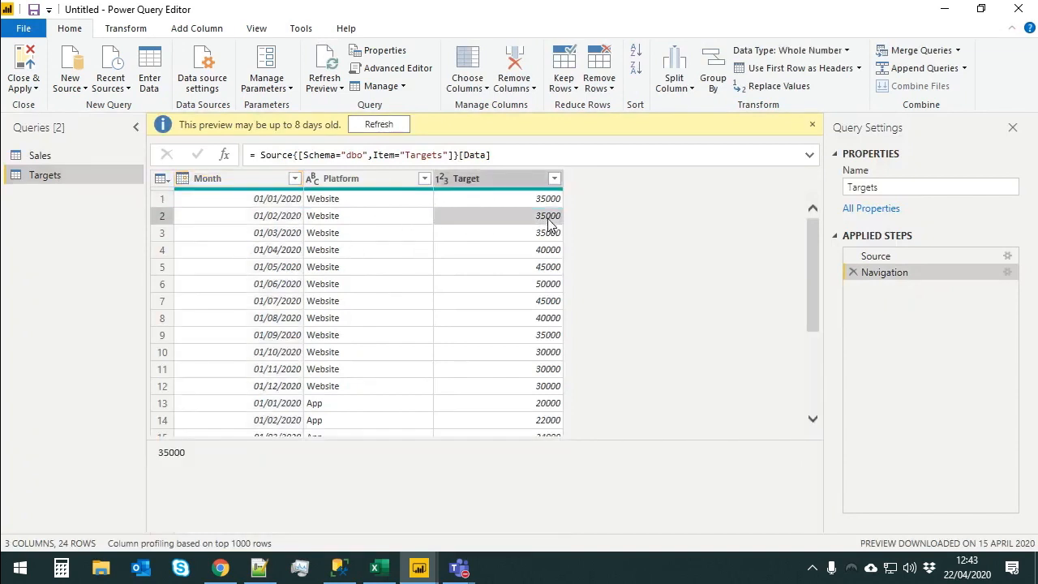
pyautogui.click(547, 235)
pyautogui.click(548, 256)
pyautogui.click(548, 284)
pyautogui.click(546, 319)
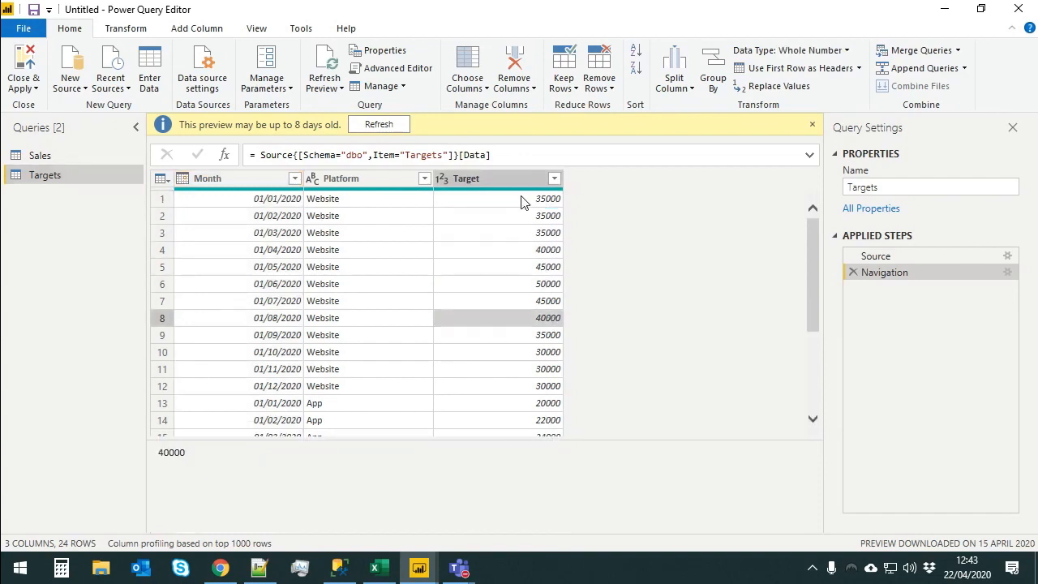
pyautogui.click(527, 186)
pyautogui.click(539, 200)
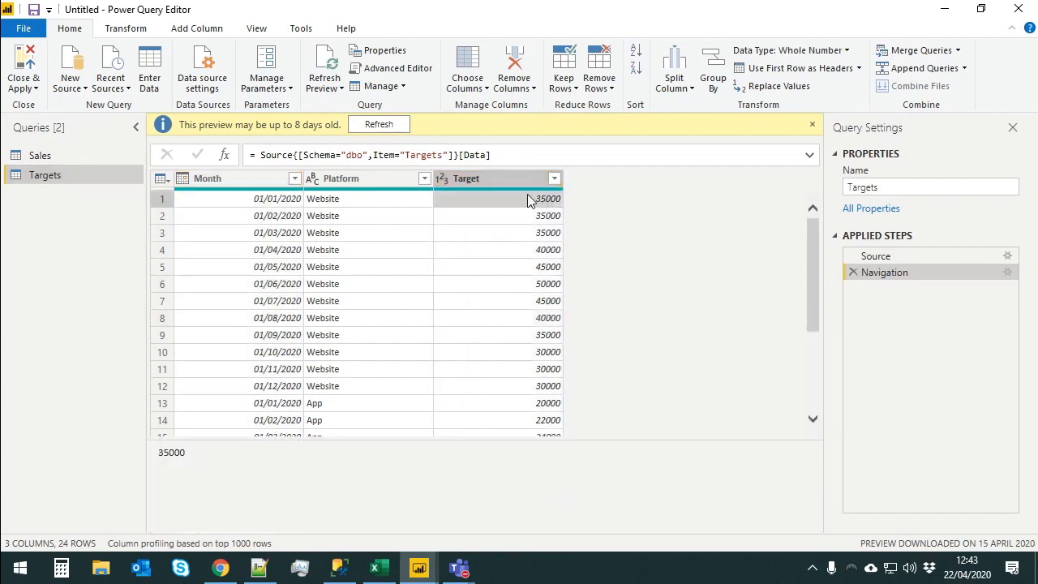
pyautogui.click(503, 178)
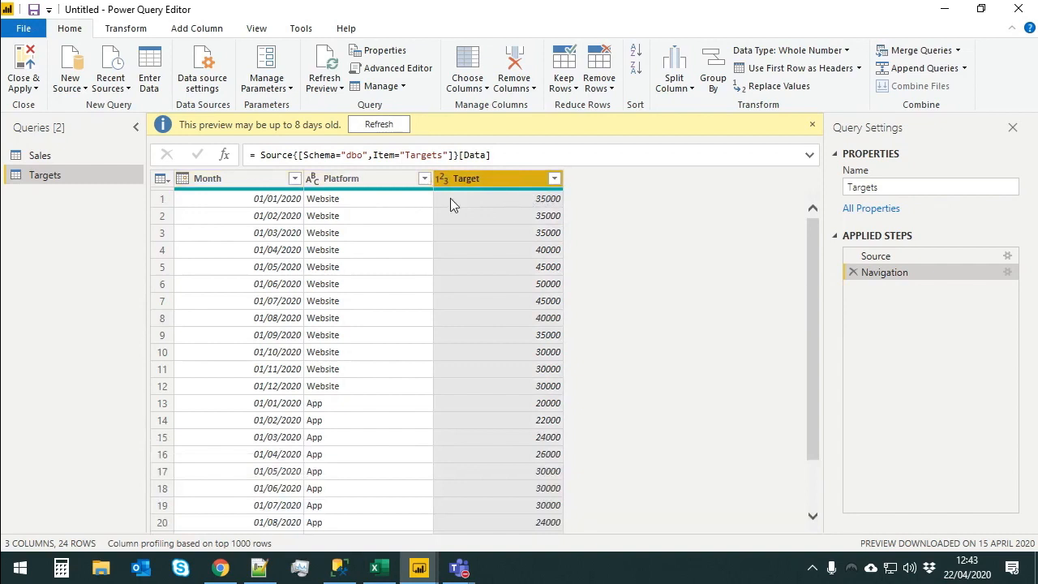
# - Add a Days in Month column to the Targets query, derived from the Month column, and check its first rows
pyautogui.click(264, 179)
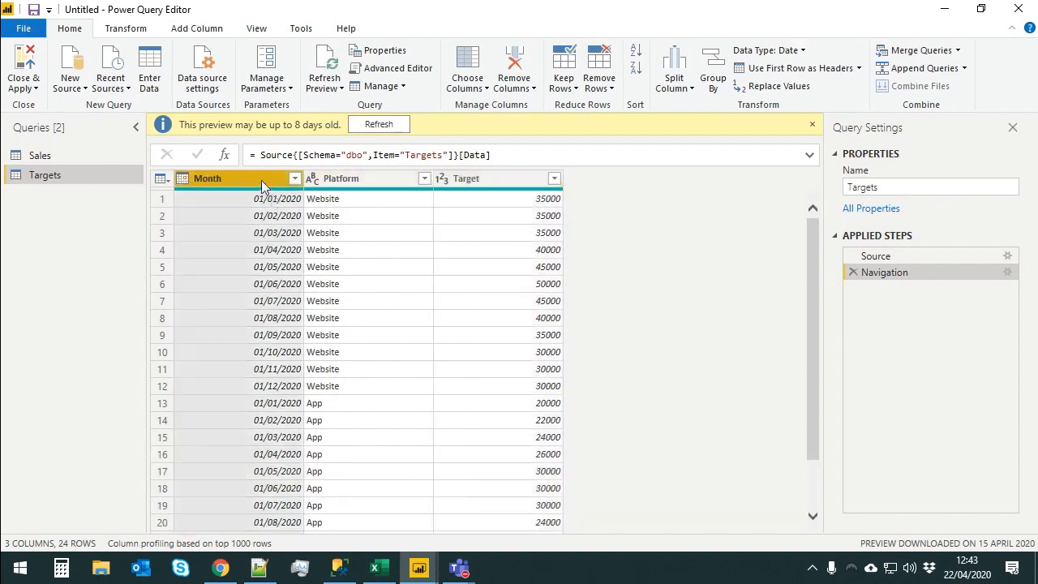
pyautogui.click(201, 31)
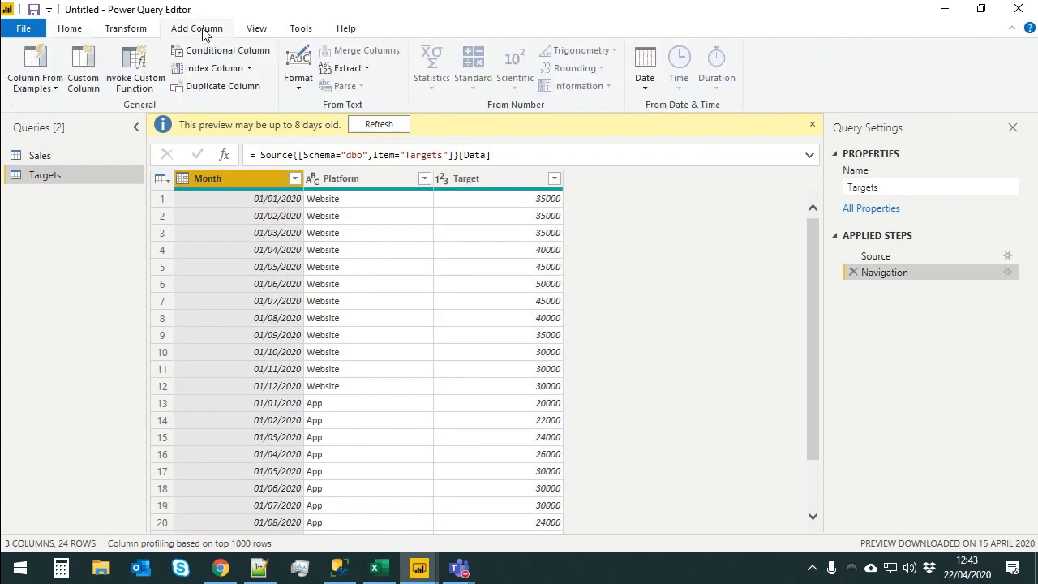
pyautogui.click(646, 88)
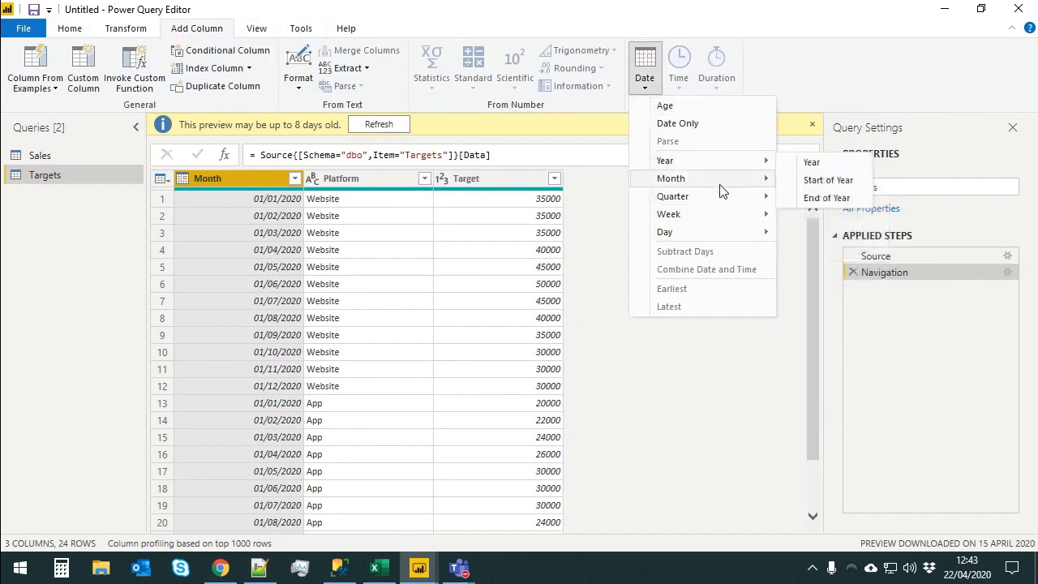
pyautogui.moveTo(717, 185)
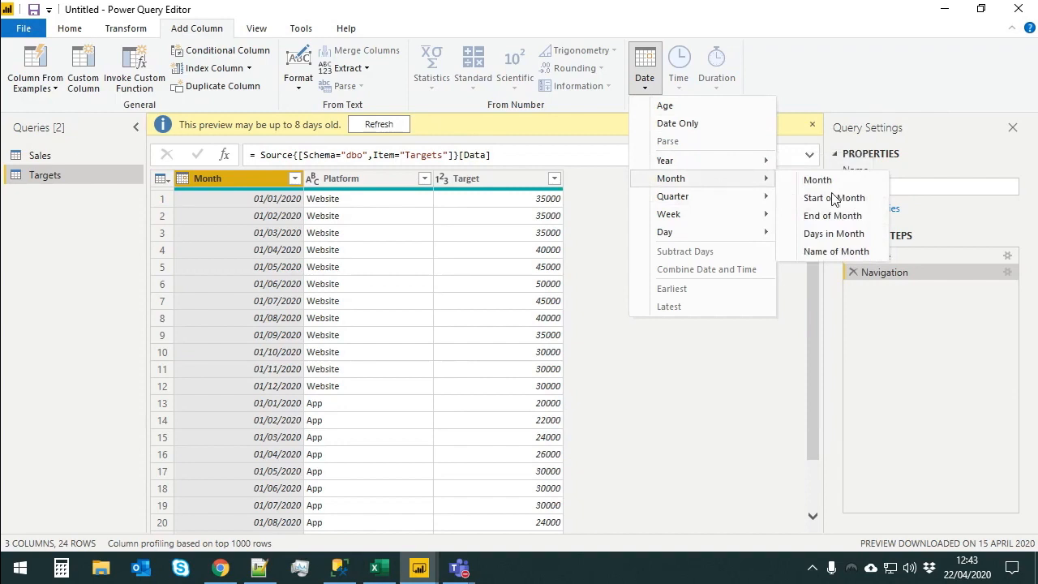
pyautogui.click(843, 233)
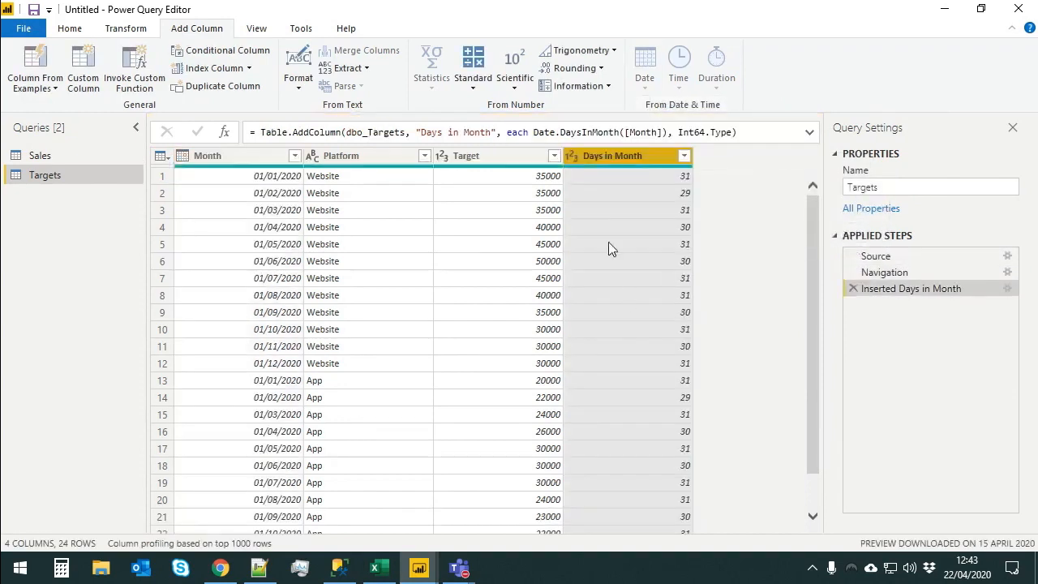
pyautogui.click(580, 177)
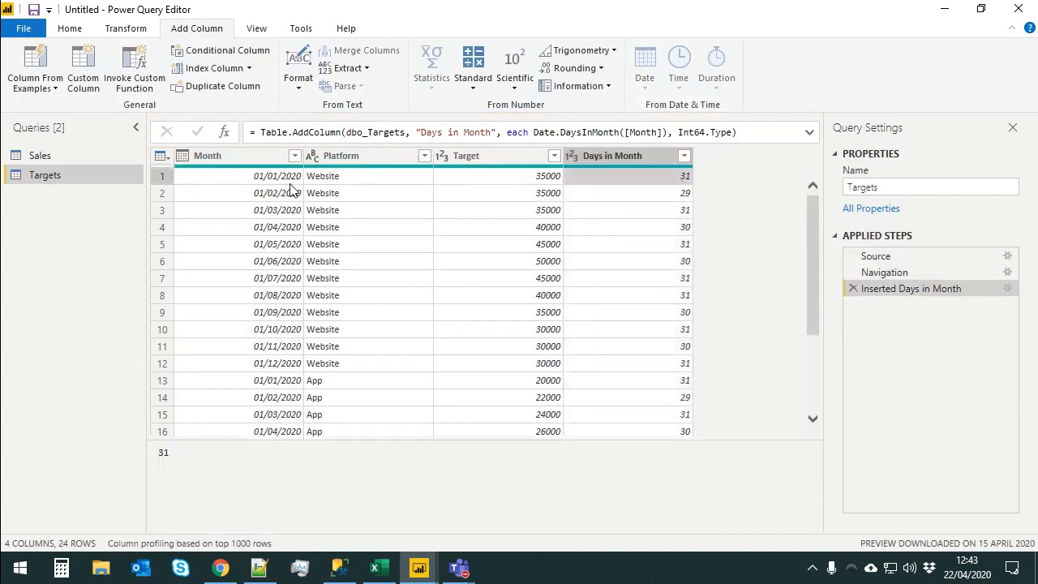
pyautogui.click(684, 193)
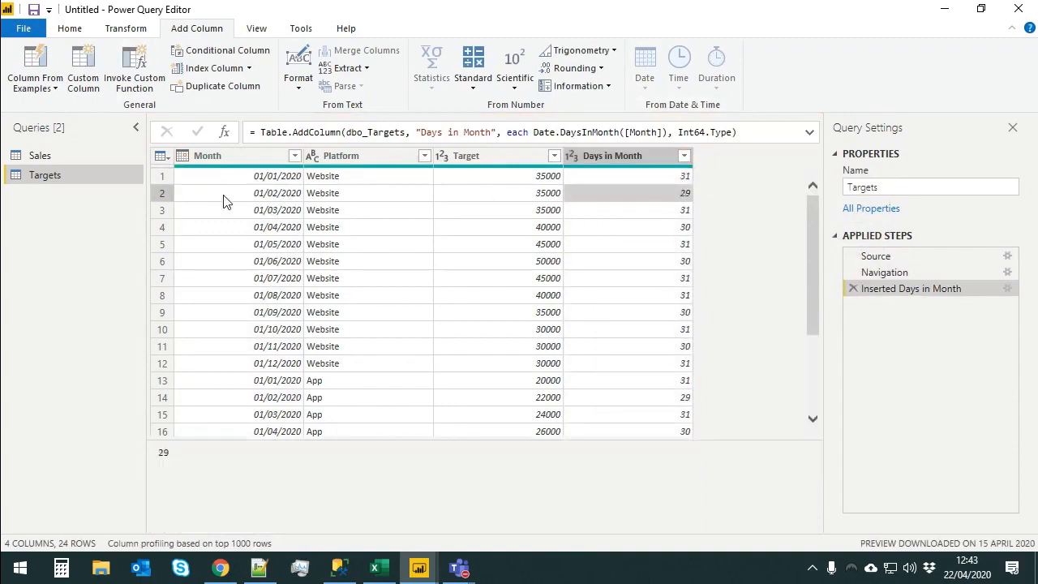
pyautogui.click(264, 199)
pyautogui.click(650, 191)
pyautogui.click(638, 177)
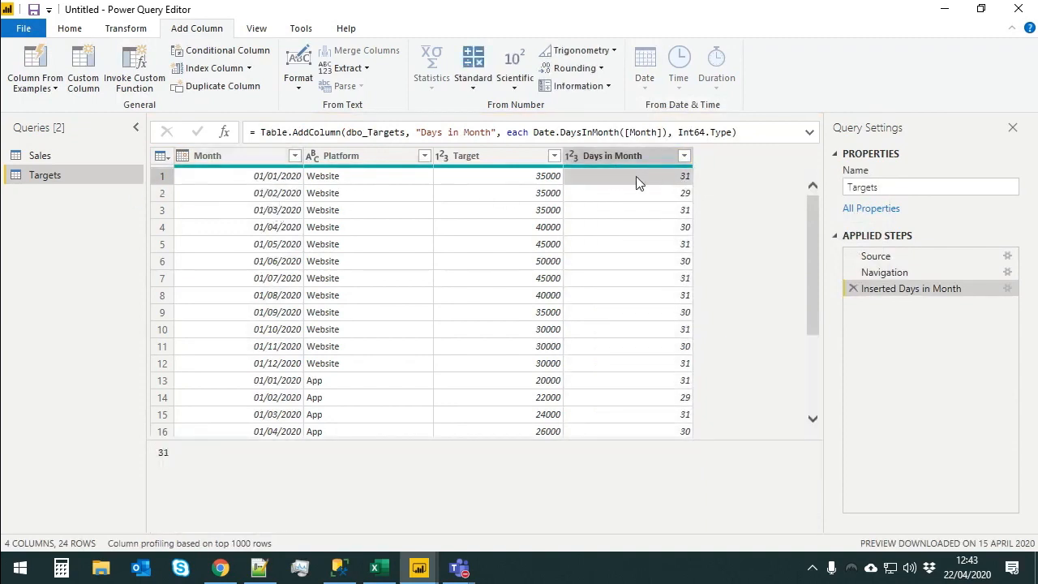
# - Add a custom column named "DailyTarget =" with the formula [Target]/[Days in Month] to Targets, and inspect the first row's daily value
pyautogui.click(490, 155)
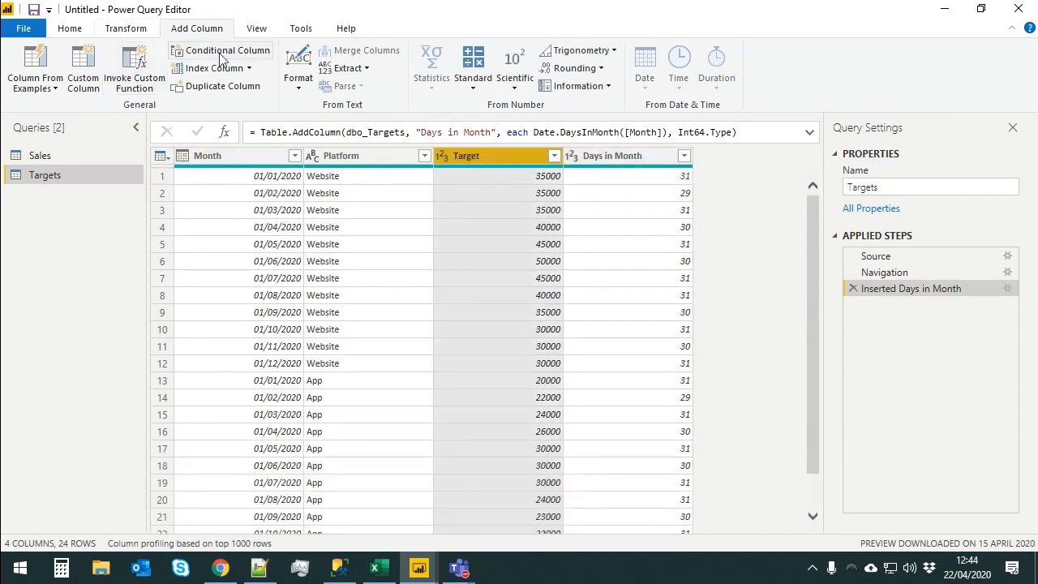
pyautogui.click(82, 81)
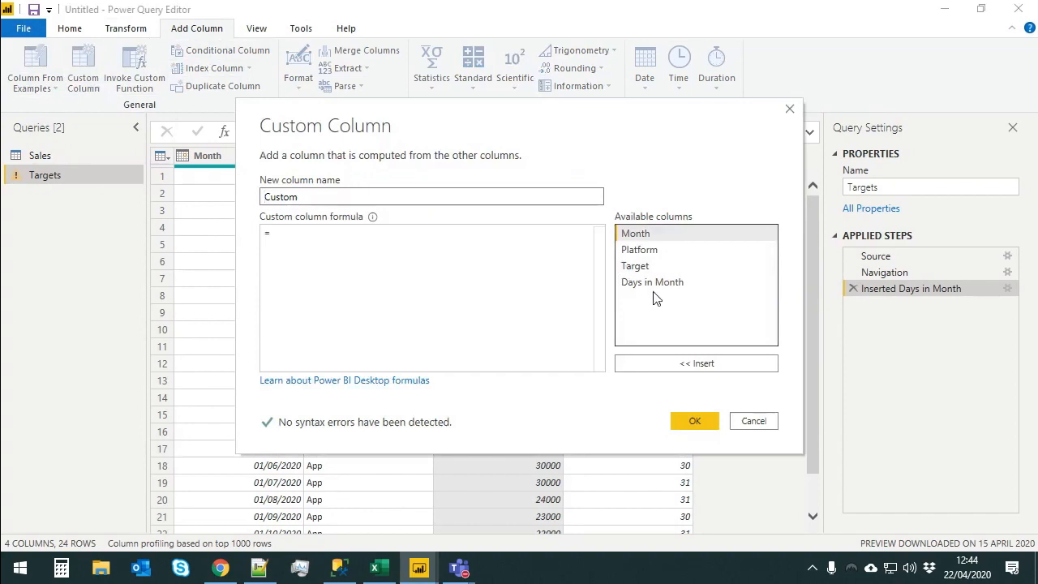
pyautogui.write('DailyTarget =')
pyautogui.doubleClick(658, 266)
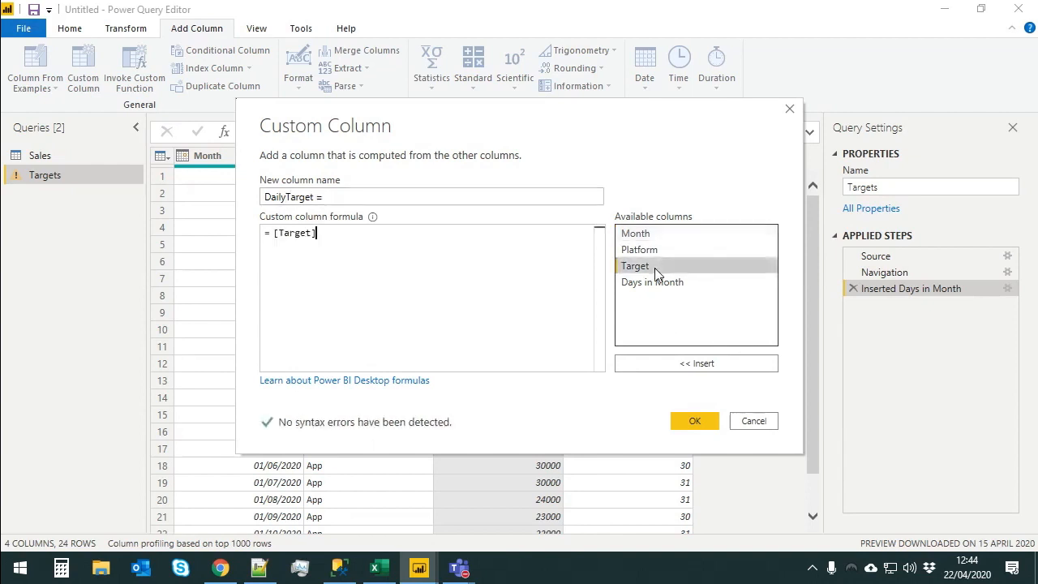
pyautogui.write('/')
pyautogui.doubleClick(641, 282)
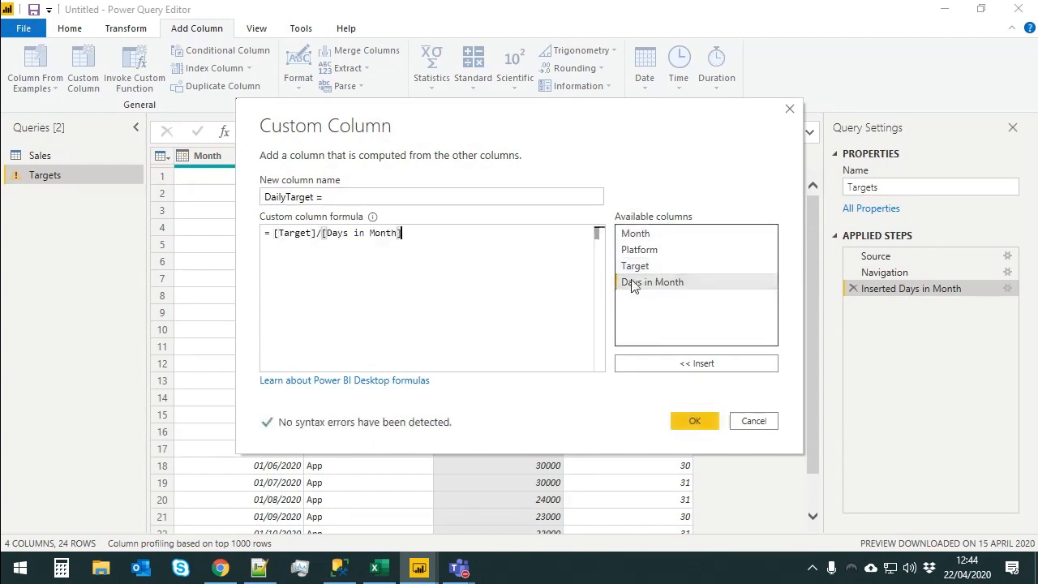
pyautogui.click(696, 422)
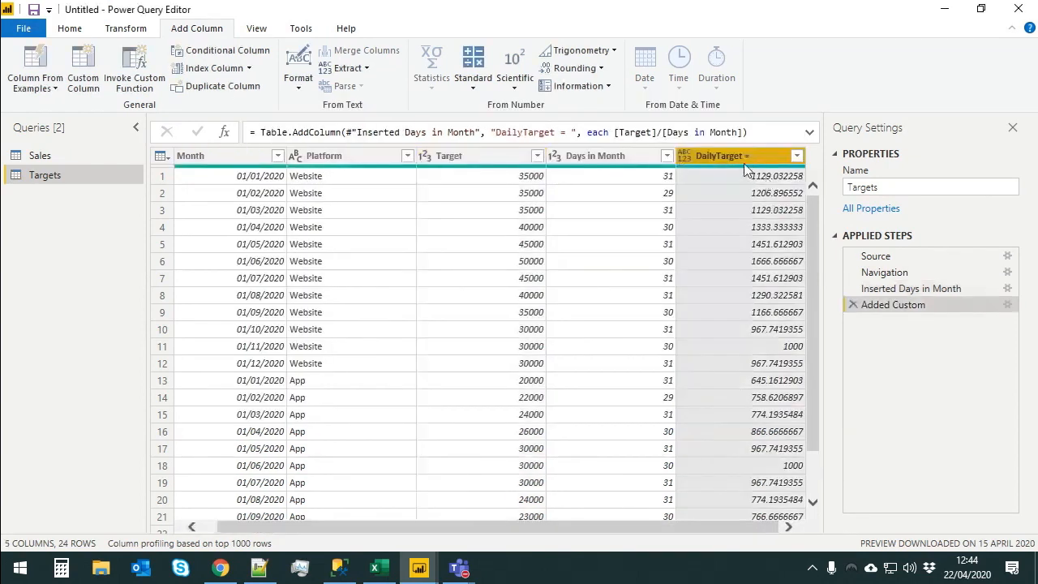
pyautogui.click(770, 179)
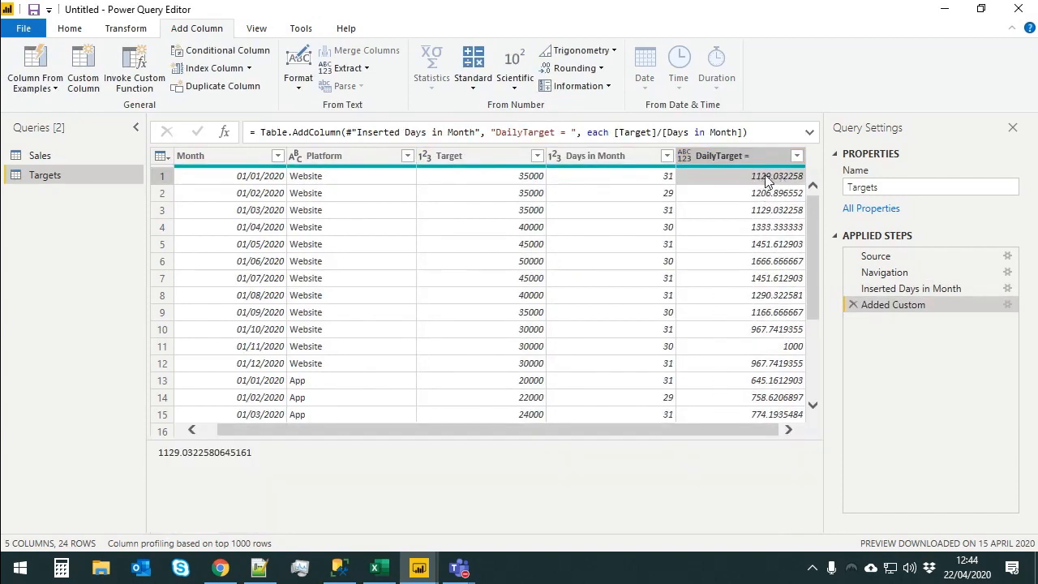
pyautogui.click(251, 176)
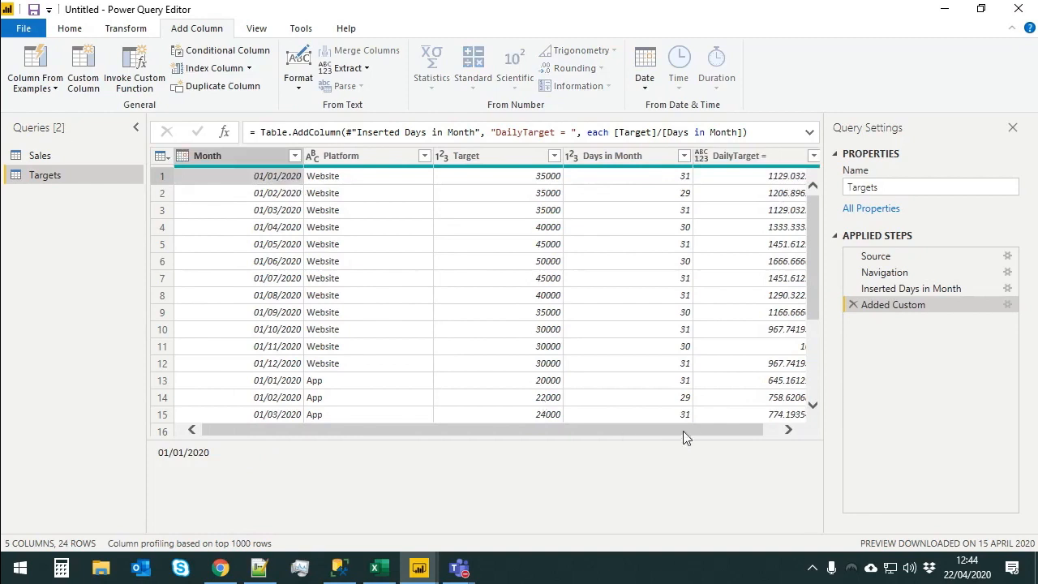
pyautogui.hscroll(1, 683, 438)
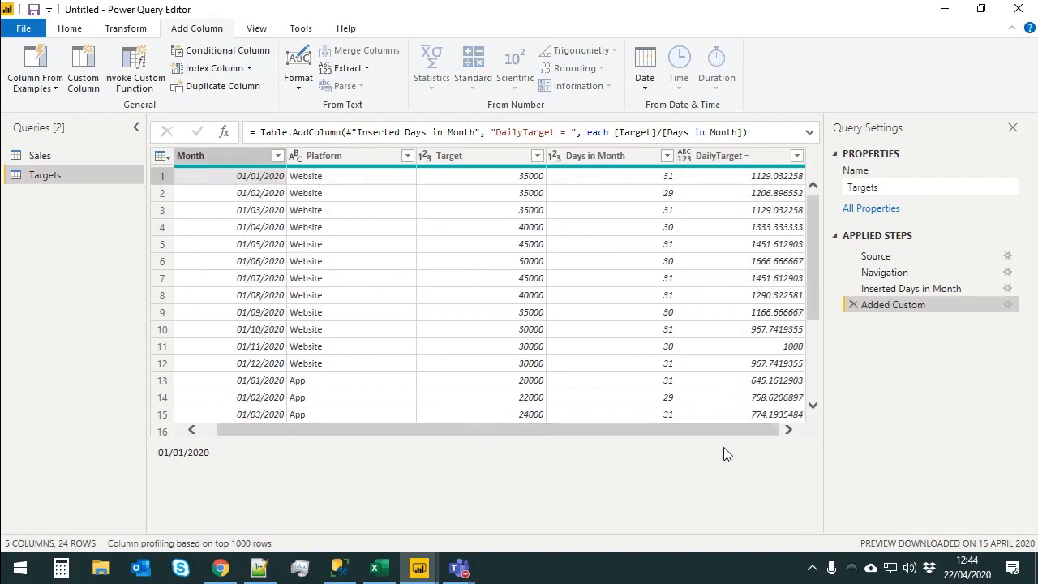
pyautogui.moveTo(725, 442); pyautogui.dragTo(725, 470)
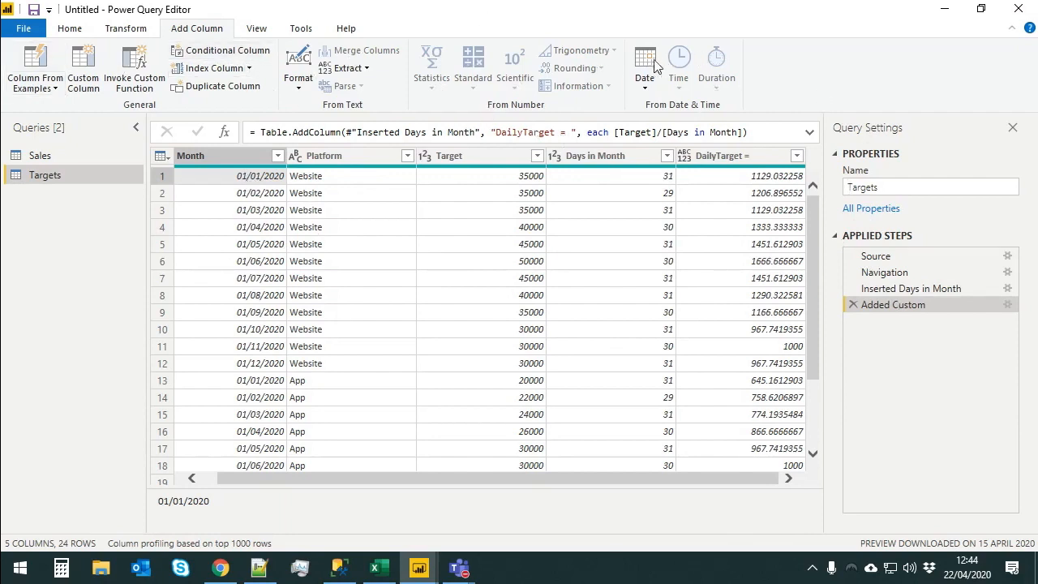
# - Append the copied line #"AddDaysInMonth" = Table.AddColumn(#"Added Custom", "AllMonthDates", each List.Dates([Month],[Days in Month],#duration(1,0,0,0))) to the Targets query code, with a comma ending the line before it
pyautogui.click(70, 29)
pyautogui.click(404, 69)
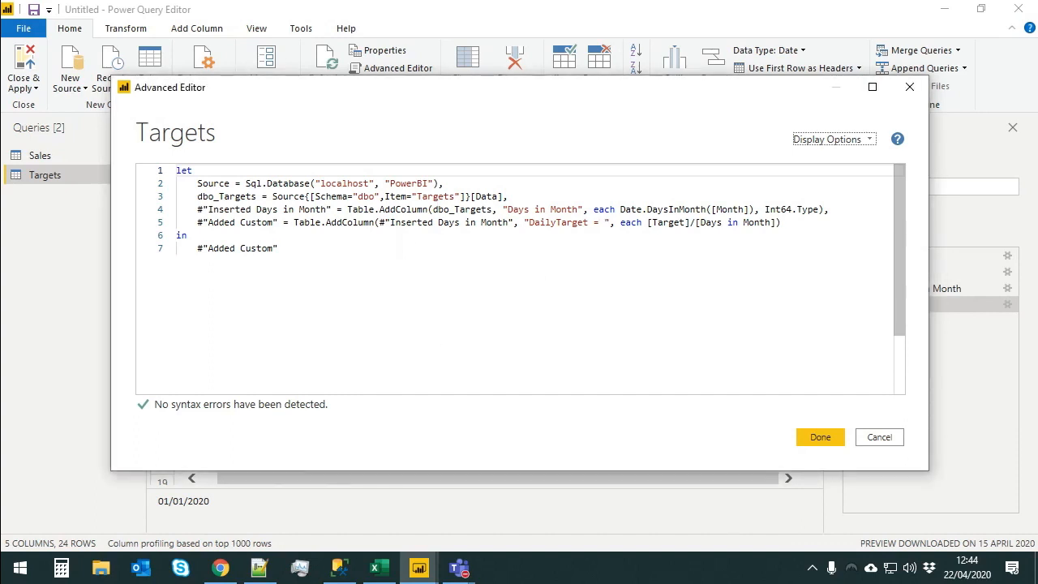
pyautogui.hotkey('alt', 'Tab')
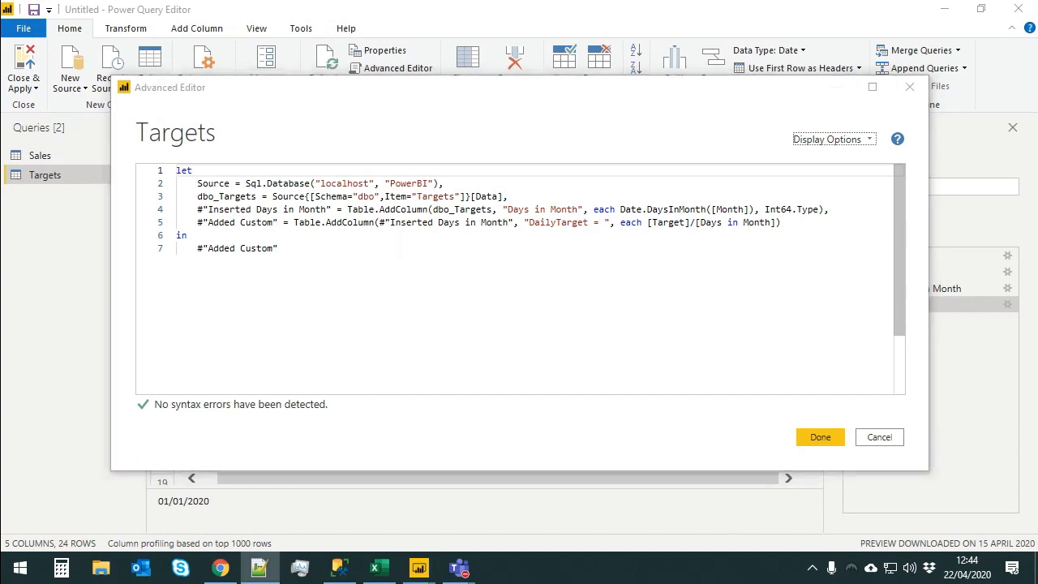
pyautogui.click(800, 228)
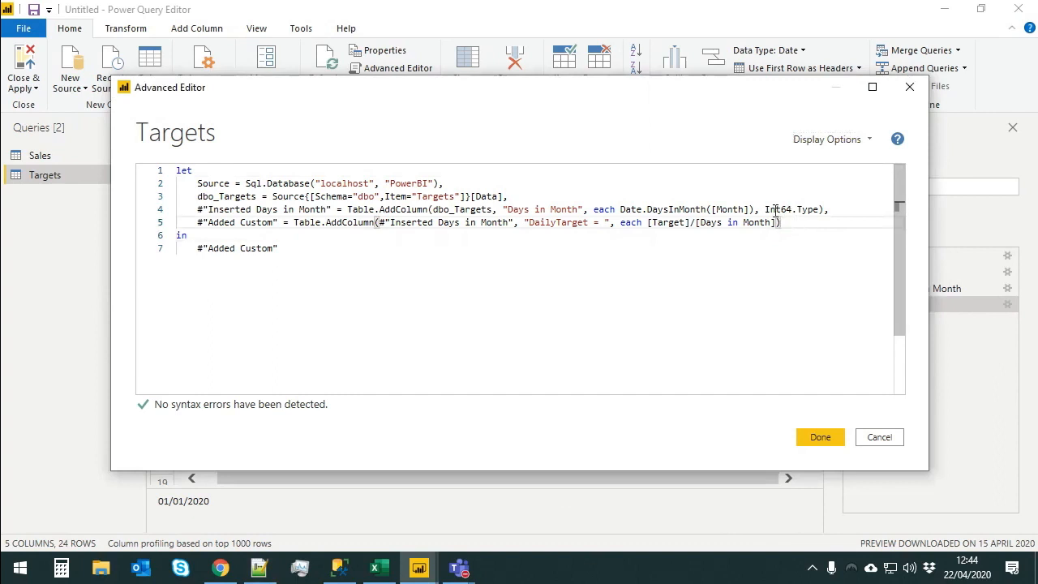
pyautogui.press('Return')
pyautogui.hotkey('ctrl', 'v')
pyautogui.press('Up')
pyautogui.write(',')
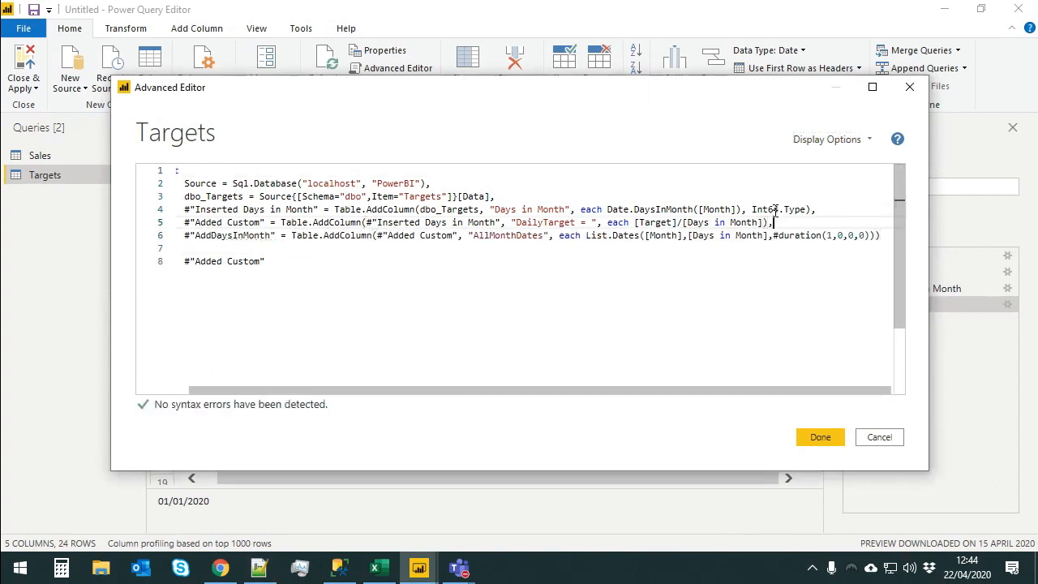
# - Switch to Chrome and read the List.Dates documentation, focusing on its syntax, description, and start and count arguments
pyautogui.click(773, 236)
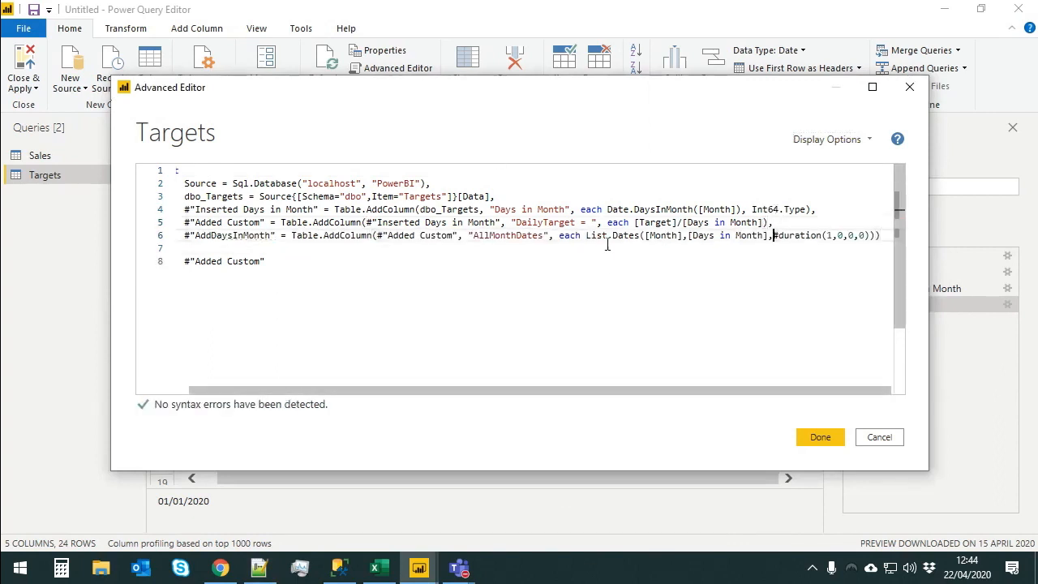
pyautogui.moveTo(586, 235); pyautogui.dragTo(628, 235)
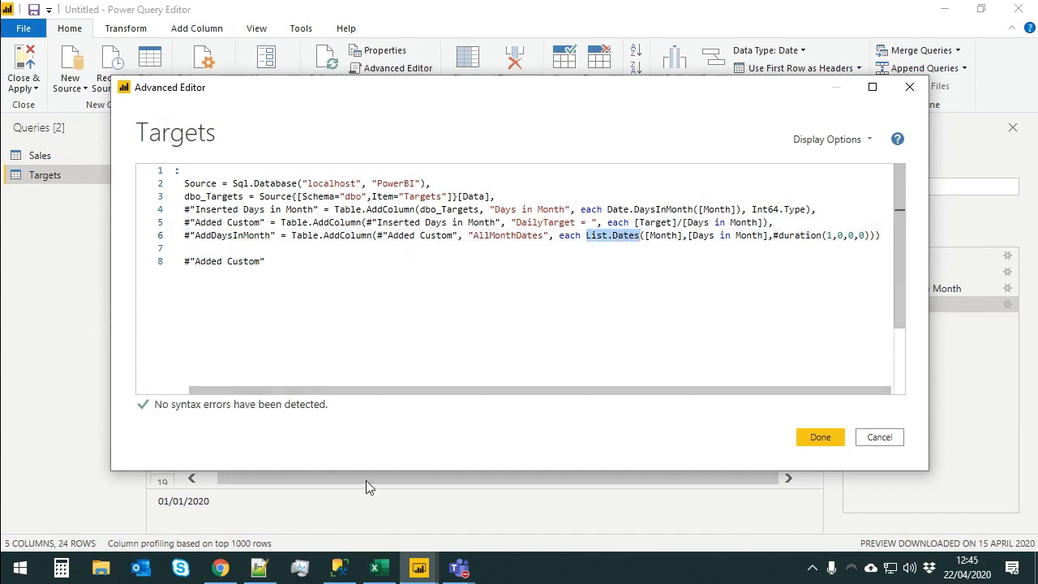
pyautogui.click(221, 570)
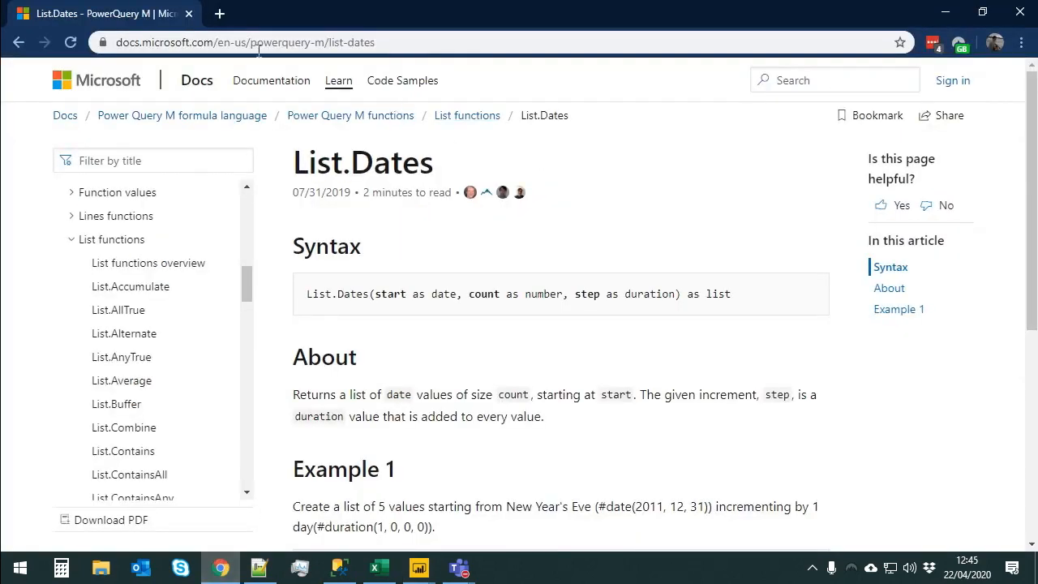
pyautogui.moveTo(304, 162); pyautogui.dragTo(481, 179)
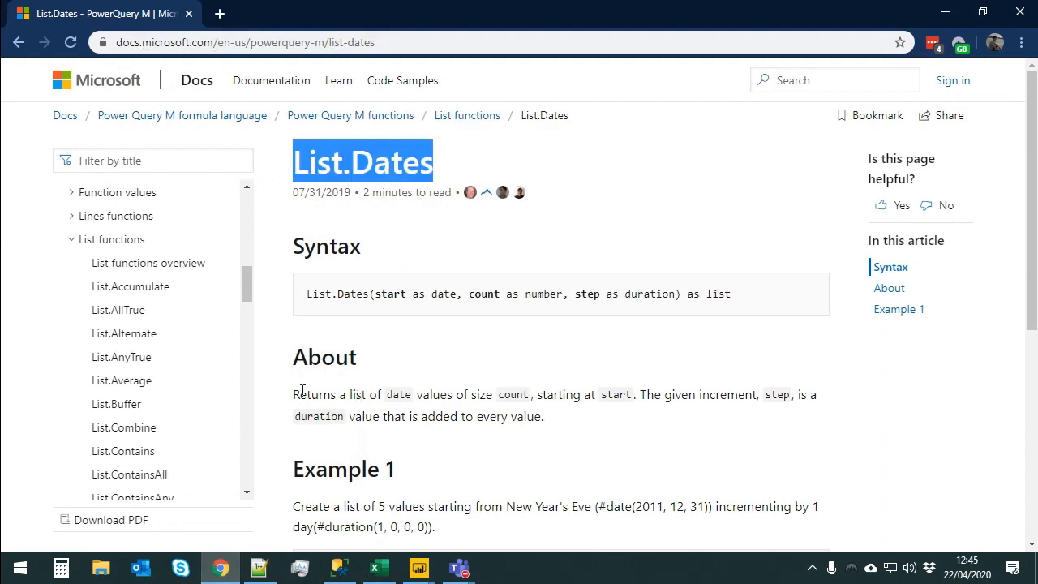
pyautogui.moveTo(297, 397); pyautogui.dragTo(451, 389)
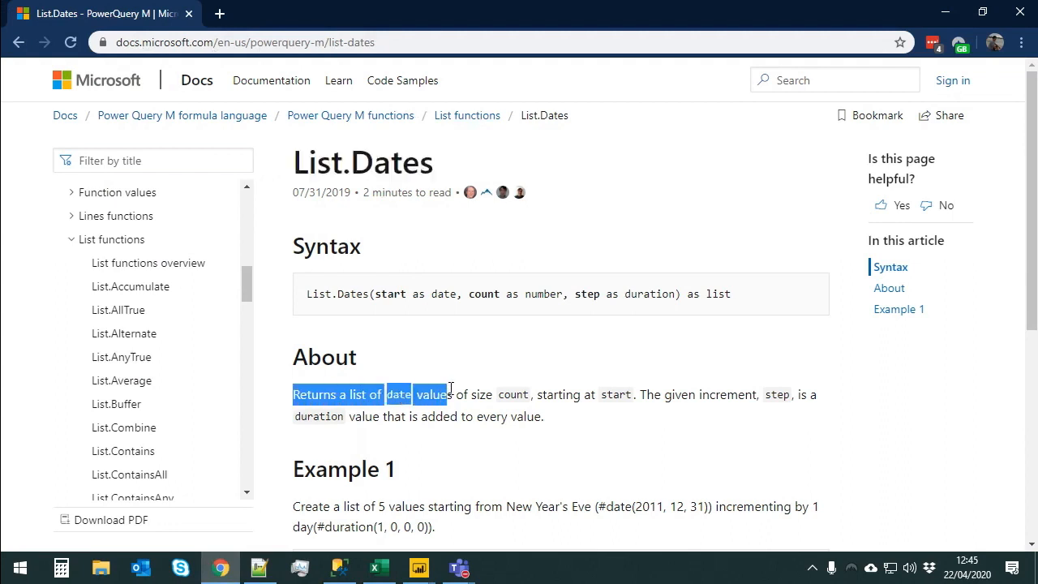
pyautogui.doubleClick(515, 395)
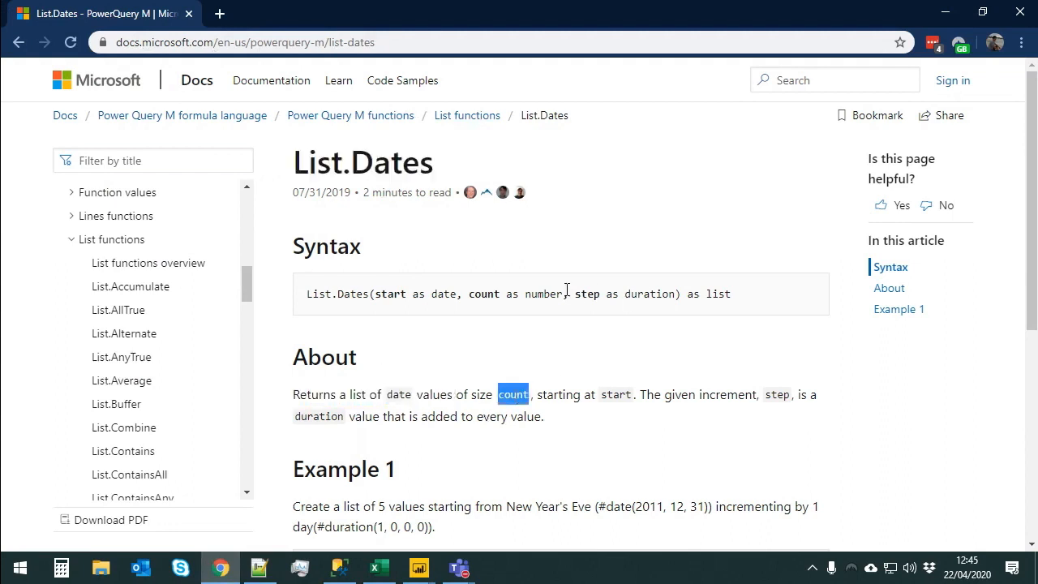
pyautogui.doubleClick(483, 294)
pyautogui.moveTo(319, 396); pyautogui.dragTo(312, 395)
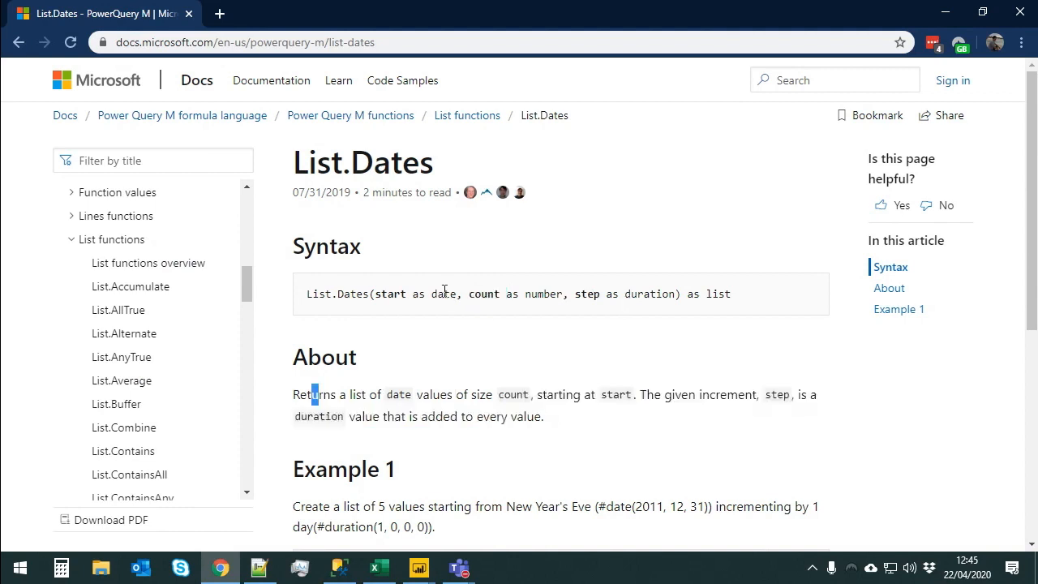
pyautogui.doubleClick(400, 298)
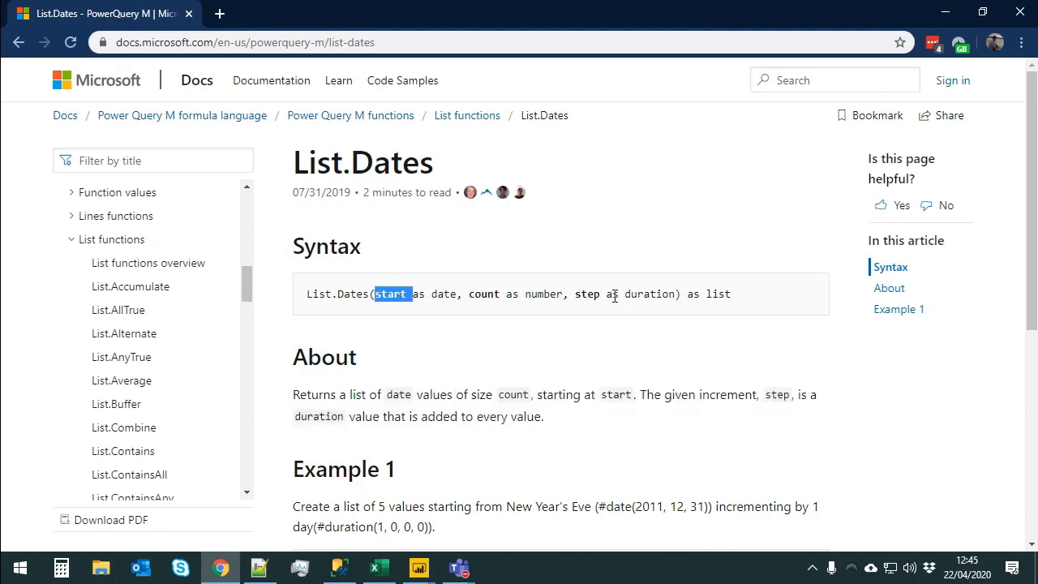
# - Return to the Targets code in Power Query and examine the List.Dates arguments [Month], [Days in Month] and #duration(1,0,0,0)
pyautogui.click(339, 568)
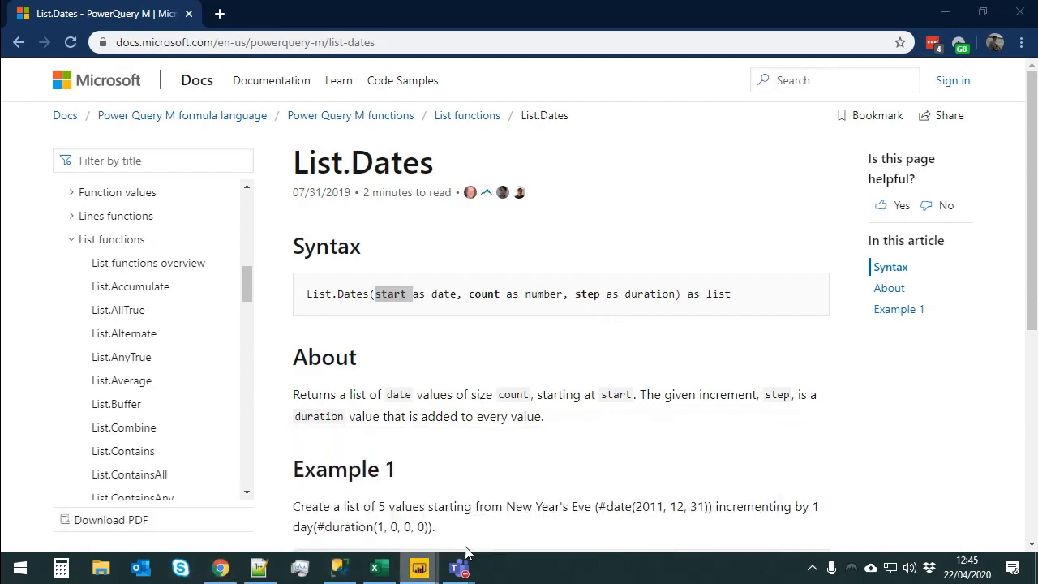
pyautogui.click(421, 572)
pyautogui.click(519, 495)
pyautogui.click(946, 13)
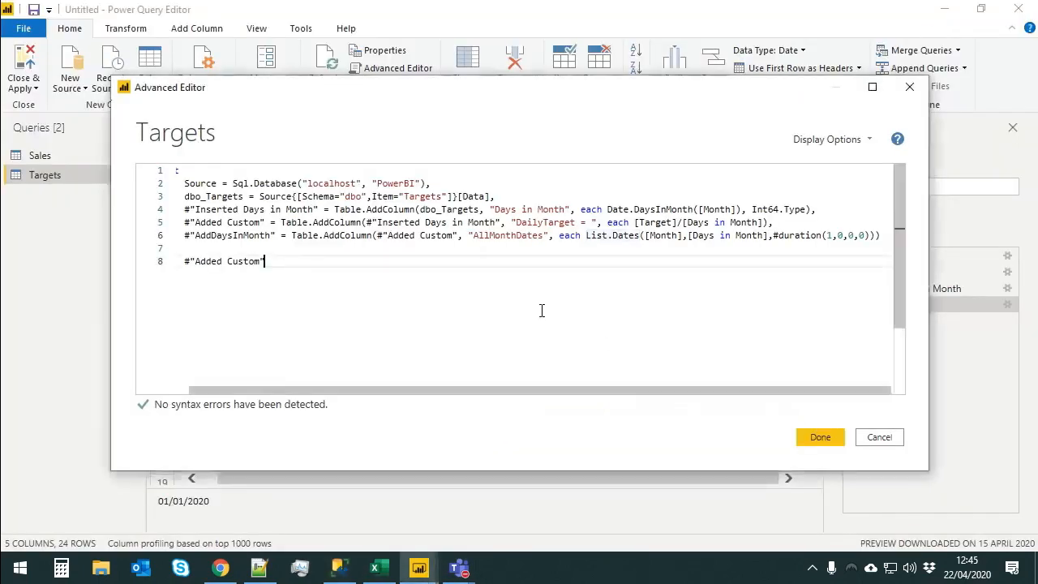
pyautogui.doubleClick(665, 235)
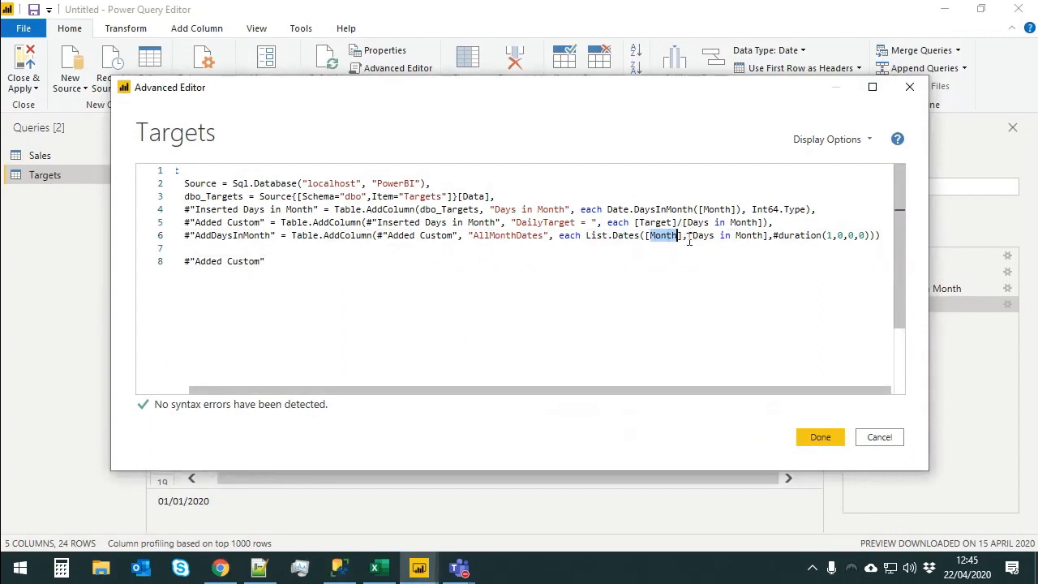
pyautogui.click(688, 235)
pyautogui.moveTo(688, 235); pyautogui.dragTo(768, 235)
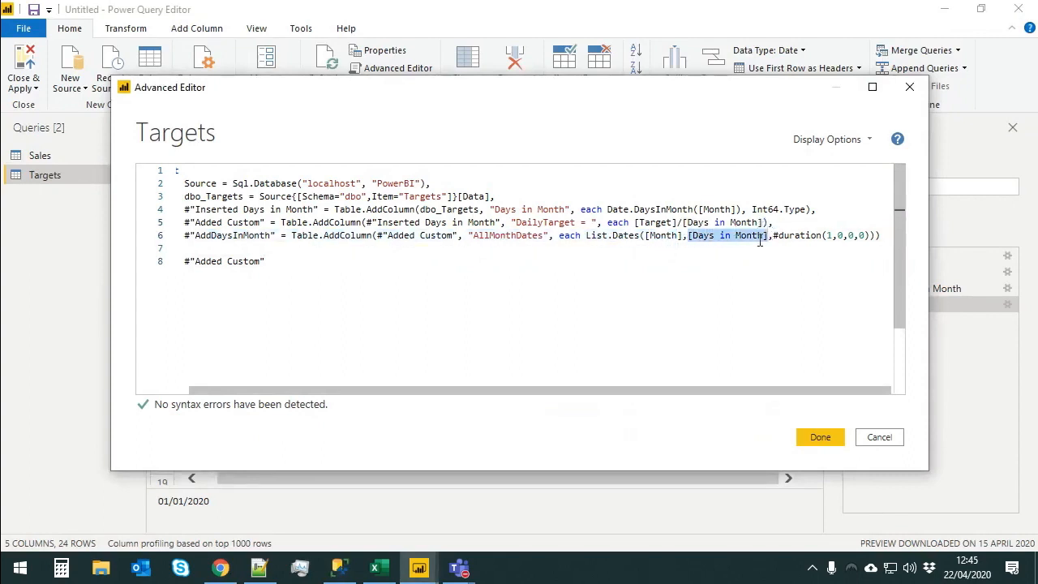
pyautogui.click(790, 236)
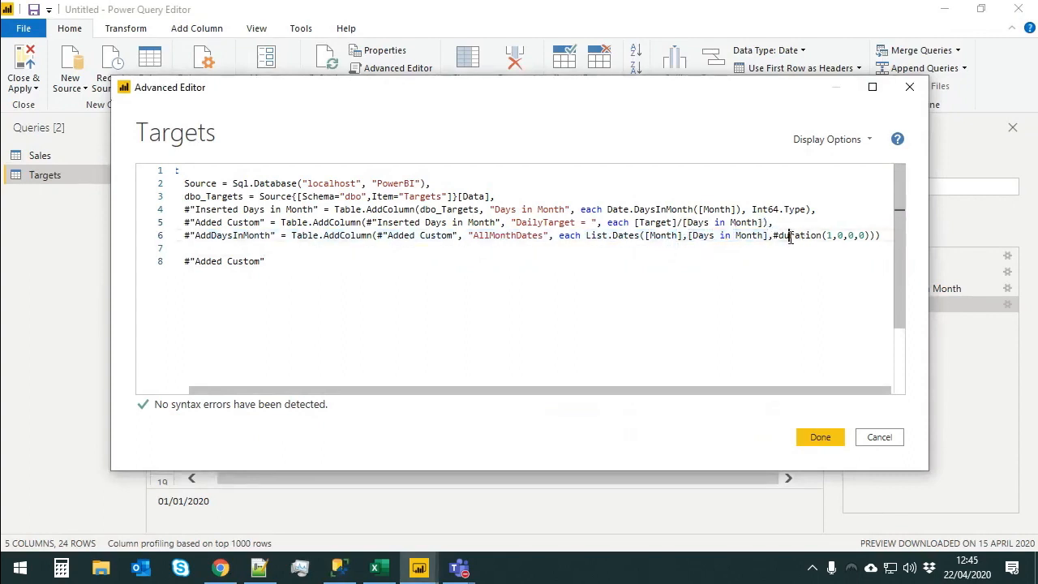
pyautogui.doubleClick(799, 235)
pyautogui.click(779, 235)
pyautogui.moveTo(775, 238); pyautogui.dragTo(874, 235)
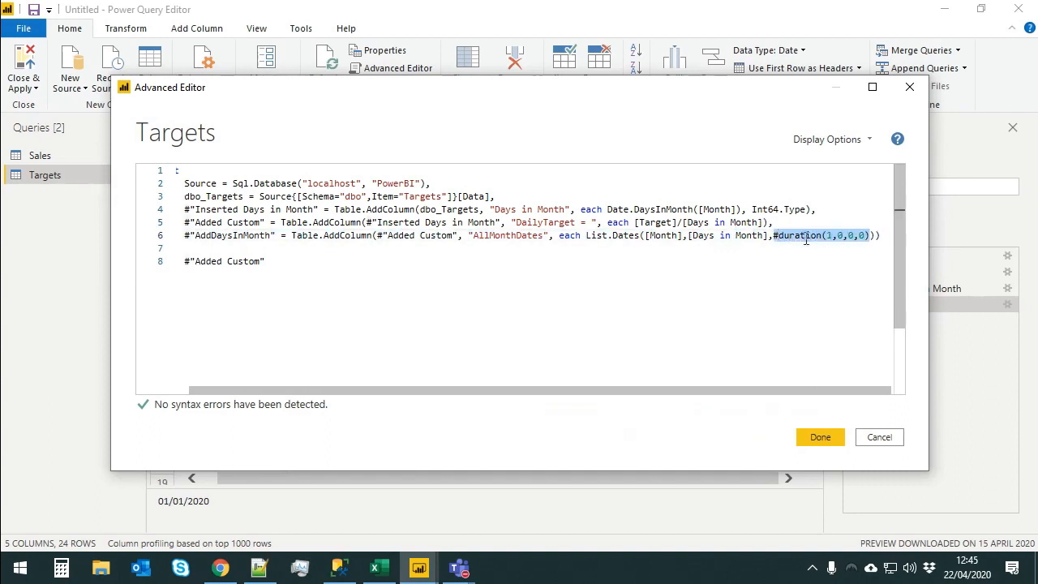
# - Replace the output name after "in" with #"AddDaysInMonth" in the Targets code and apply the edited query
pyautogui.doubleClick(234, 238)
pyautogui.hotkey('ctrl', 'c')
pyautogui.doubleClick(241, 264)
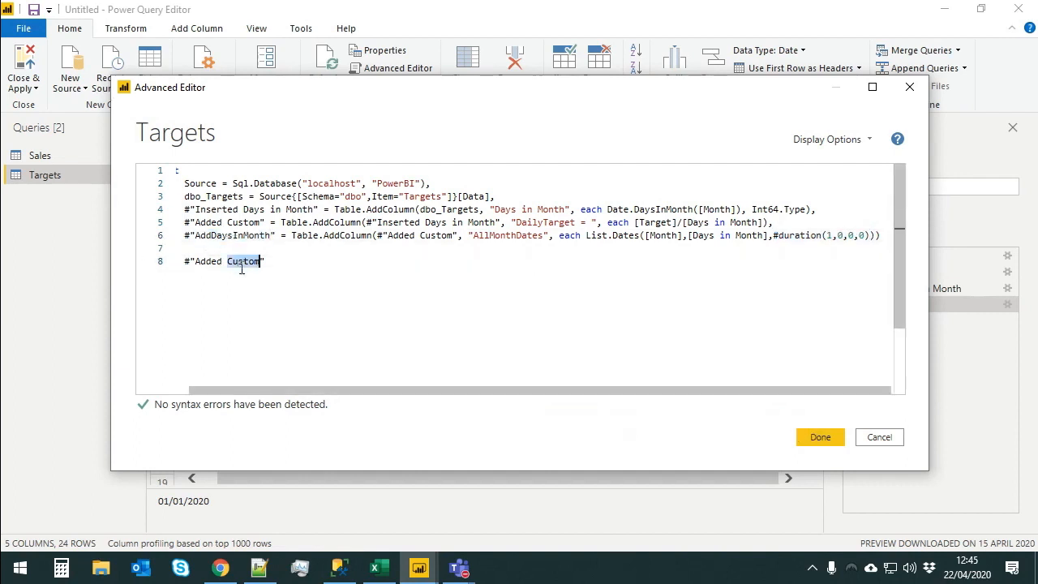
pyautogui.hotkey('ctrl', 'v')
pyautogui.moveTo(304, 390); pyautogui.dragTo(289, 390)
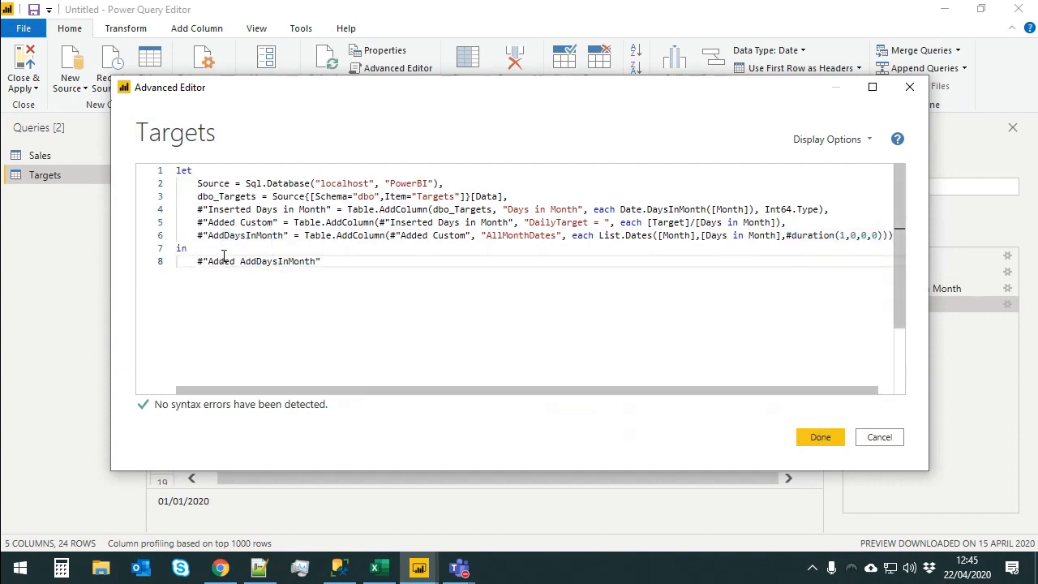
pyautogui.doubleClick(223, 259)
pyautogui.press('Delete')
pyautogui.press('Delete')
pyautogui.click(819, 436)
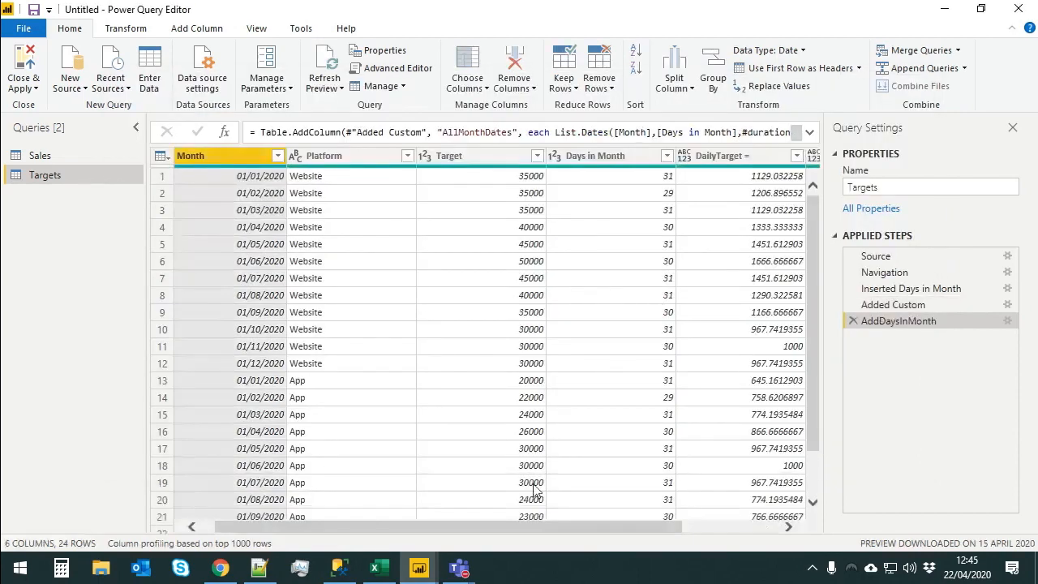
# - Inspect the list of dates held in the first row of the AllMonthDates column, using an enlarged preview
pyautogui.click(724, 528)
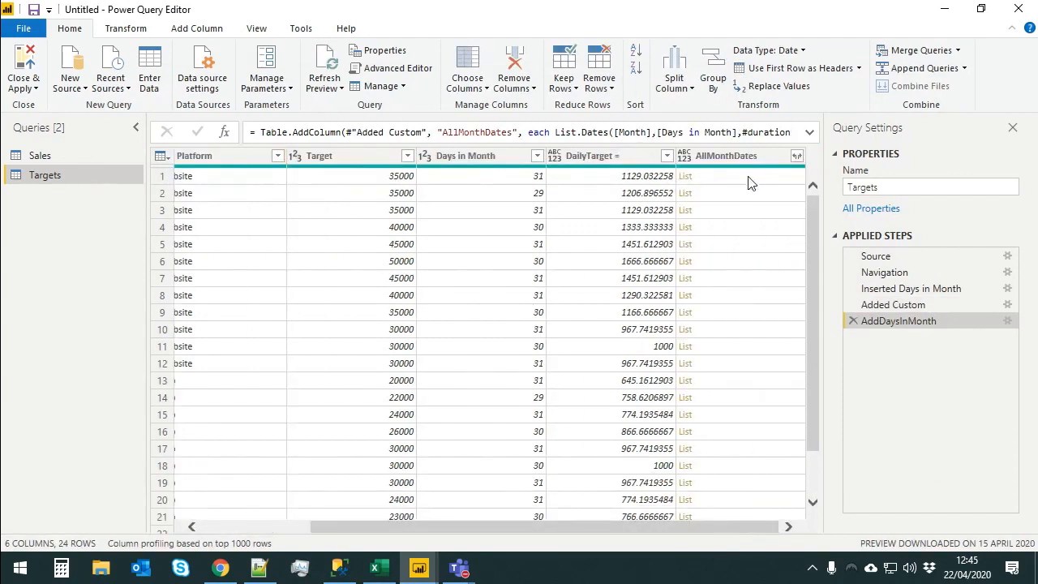
pyautogui.click(708, 177)
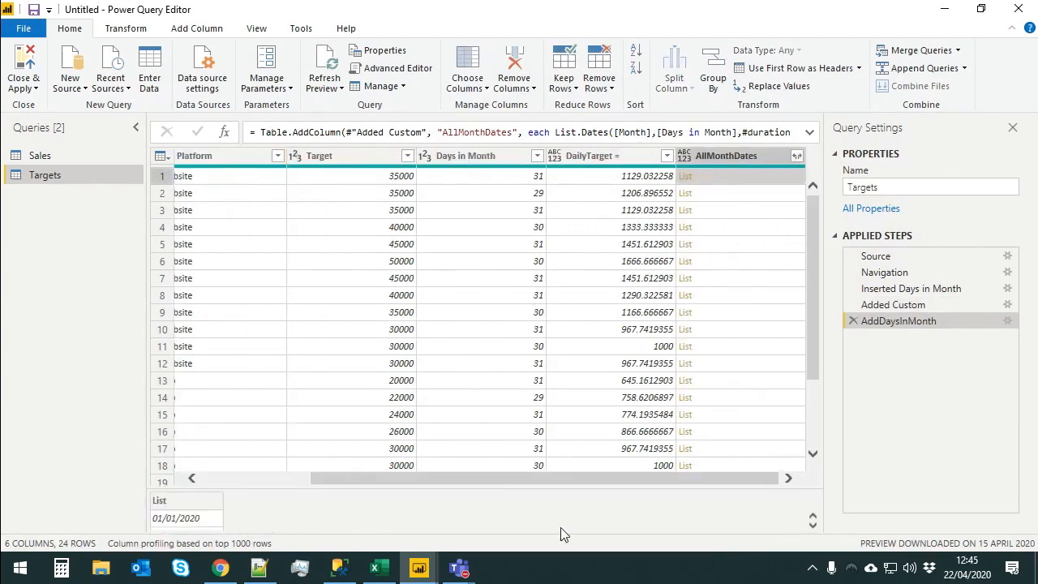
pyautogui.moveTo(551, 486); pyautogui.dragTo(568, 253)
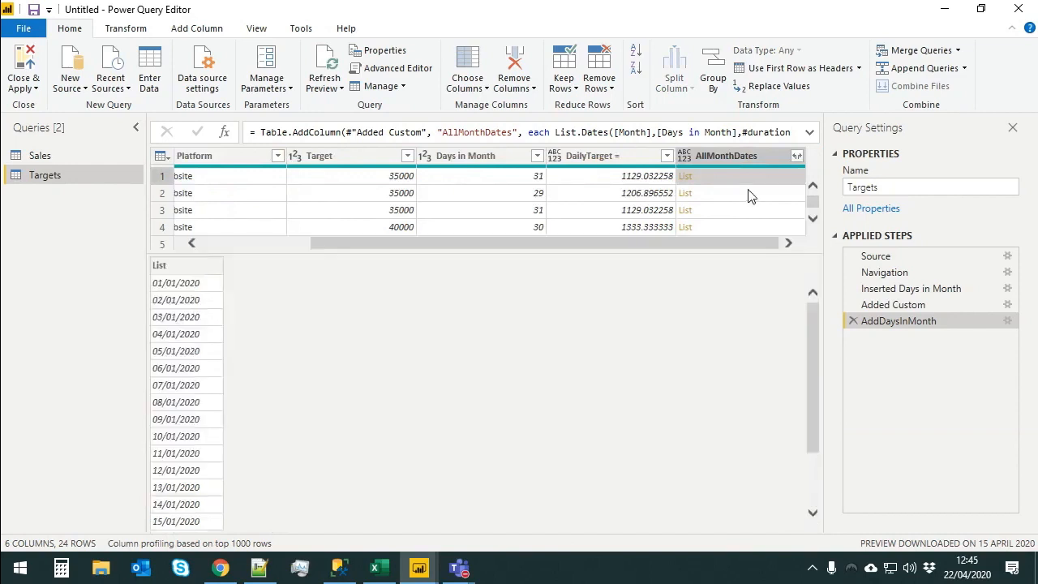
pyautogui.scroll(-2, 186, 325)
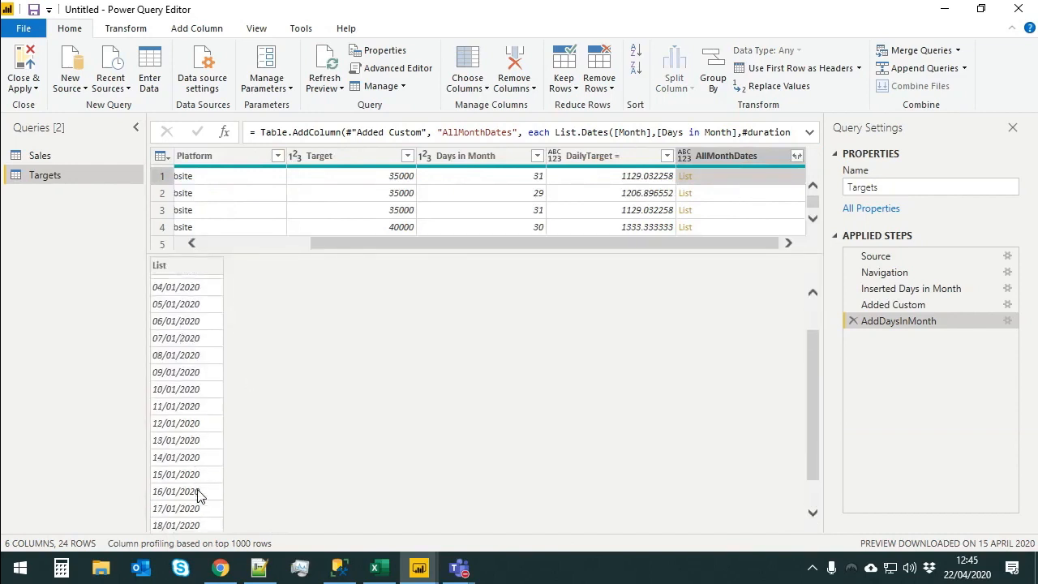
pyautogui.scroll(2, 200, 494)
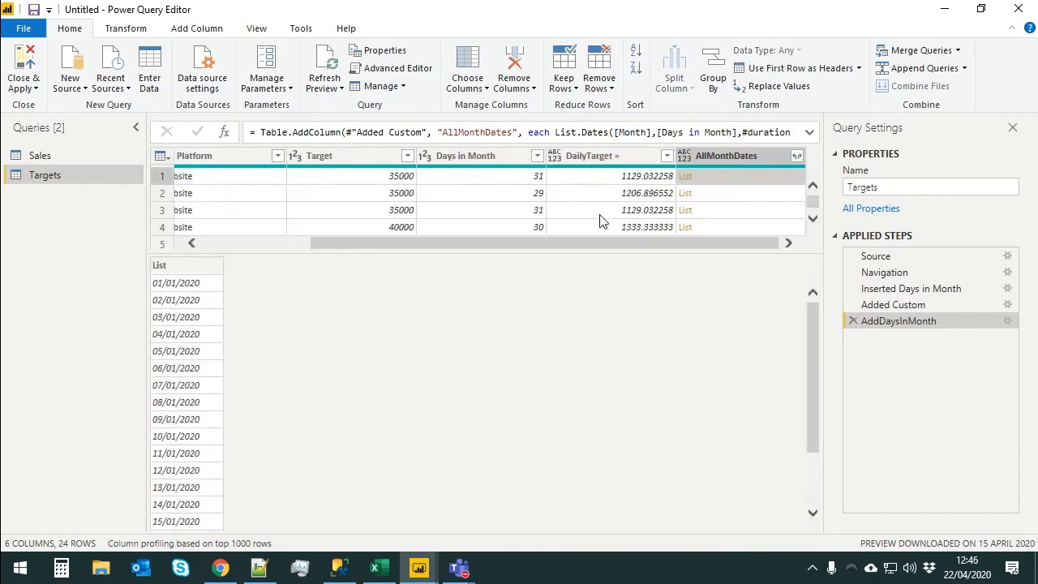
pyautogui.moveTo(736, 242)
pyautogui.mouseDown()
pyautogui.moveTo(454, 235)
pyautogui.moveTo(738, 242)
pyautogui.mouseUp()
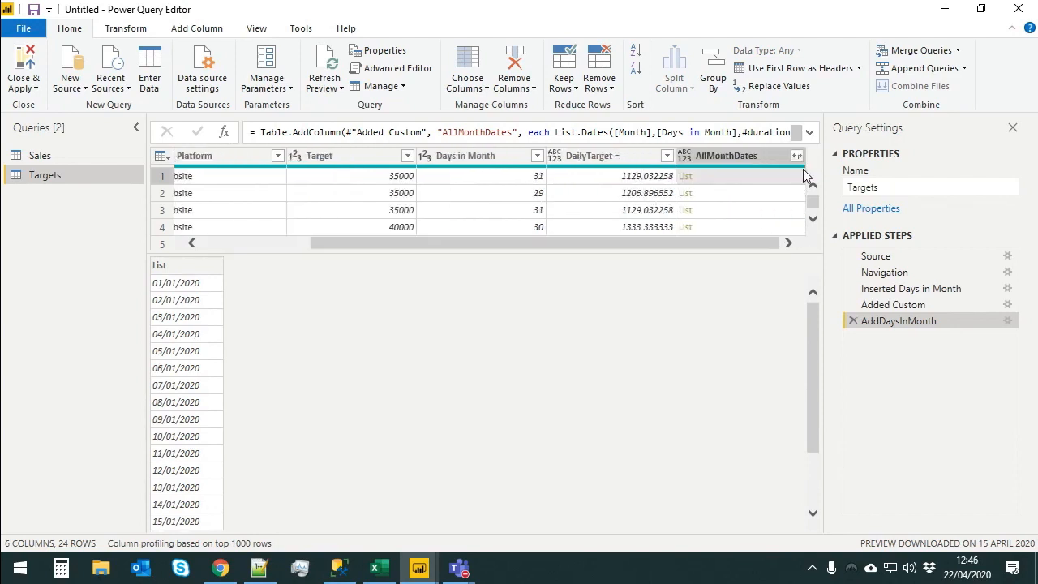
# - Expand the lists in the AllMonthDates column to new rows
pyautogui.click(798, 159)
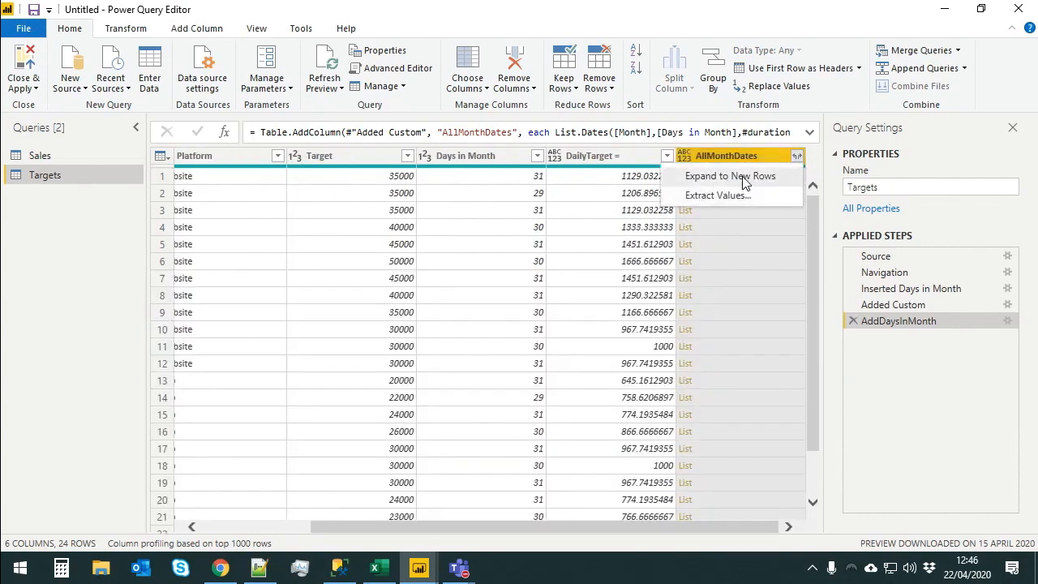
pyautogui.click(743, 177)
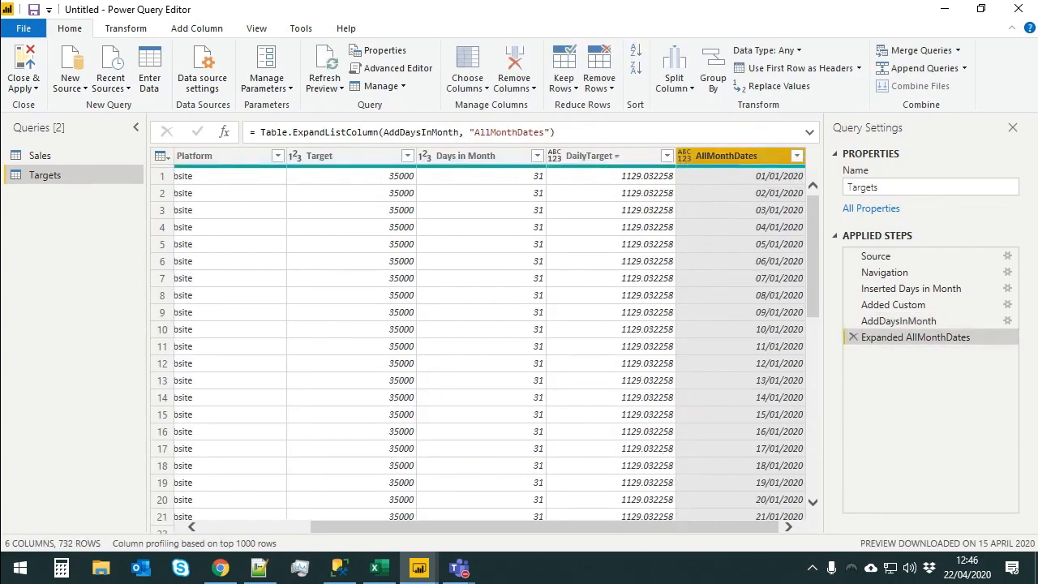
pyautogui.hotkey('alt', 'Tab')
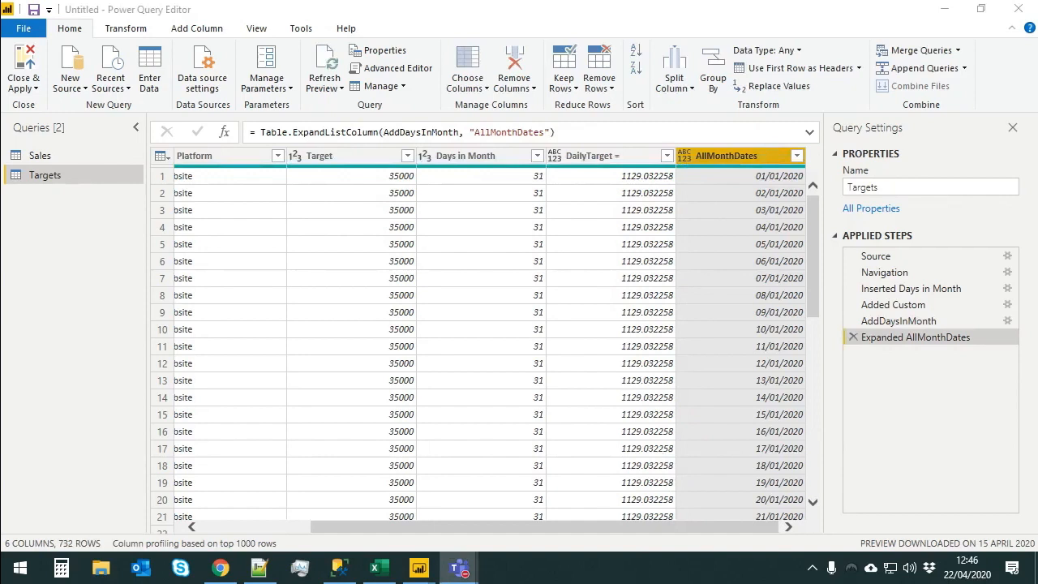
pyautogui.click(661, 529)
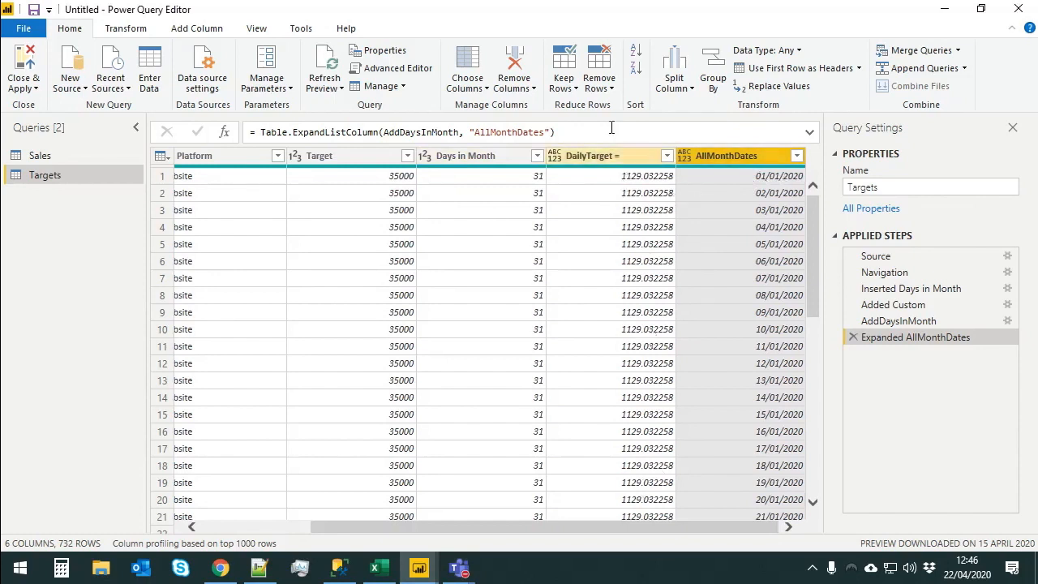
# - Remove the Month, Target and Days in Month columns from the Targets query
pyautogui.moveTo(704, 529); pyautogui.dragTo(430, 524)
pyautogui.click(217, 154)
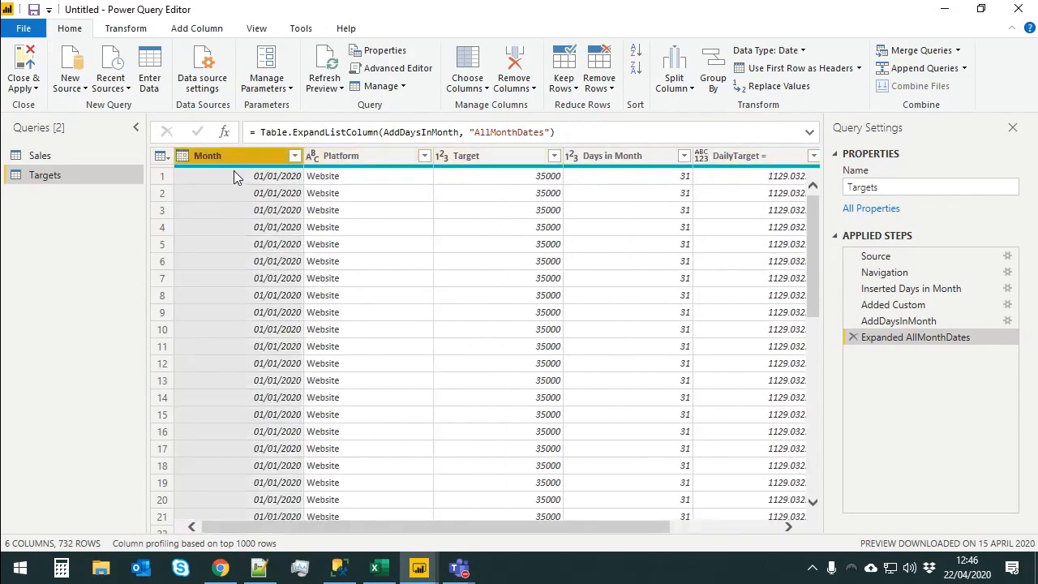
pyautogui.keyDown('ctrl'); pyautogui.click(495, 162); pyautogui.keyUp('ctrl')
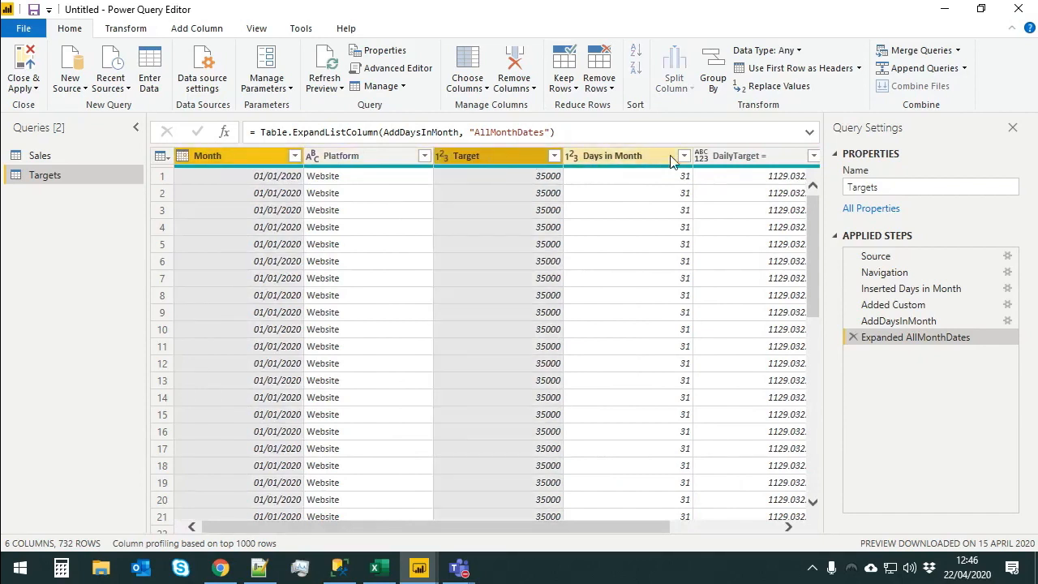
pyautogui.keyDown('ctrl'); pyautogui.click(574, 157); pyautogui.keyUp('ctrl')
pyautogui.rightClick(605, 157)
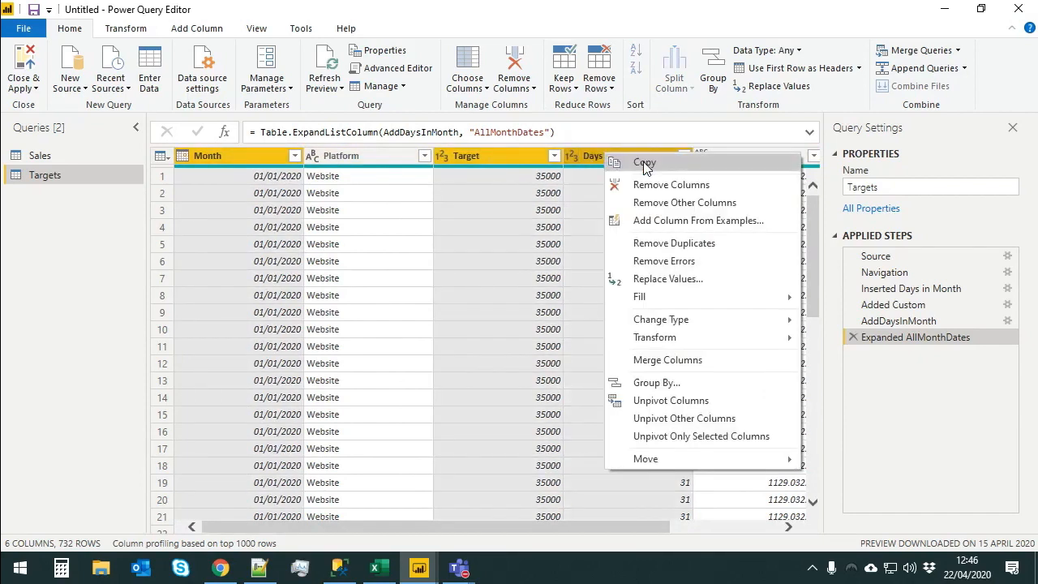
pyautogui.click(671, 184)
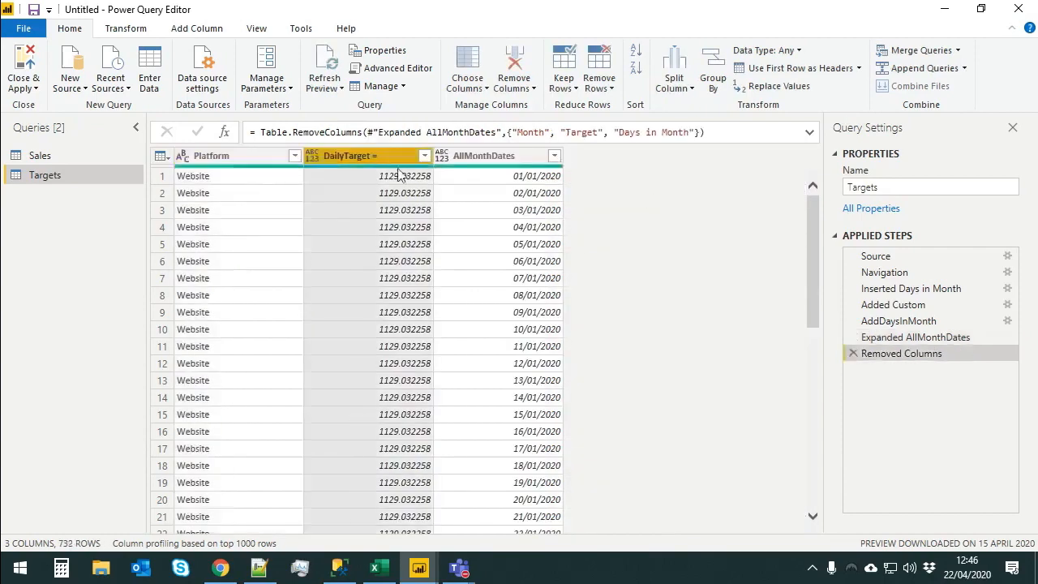
# - Move the AllMonthDates column ahead of Platform and rename it Date
pyautogui.moveTo(472, 158); pyautogui.dragTo(215, 162)
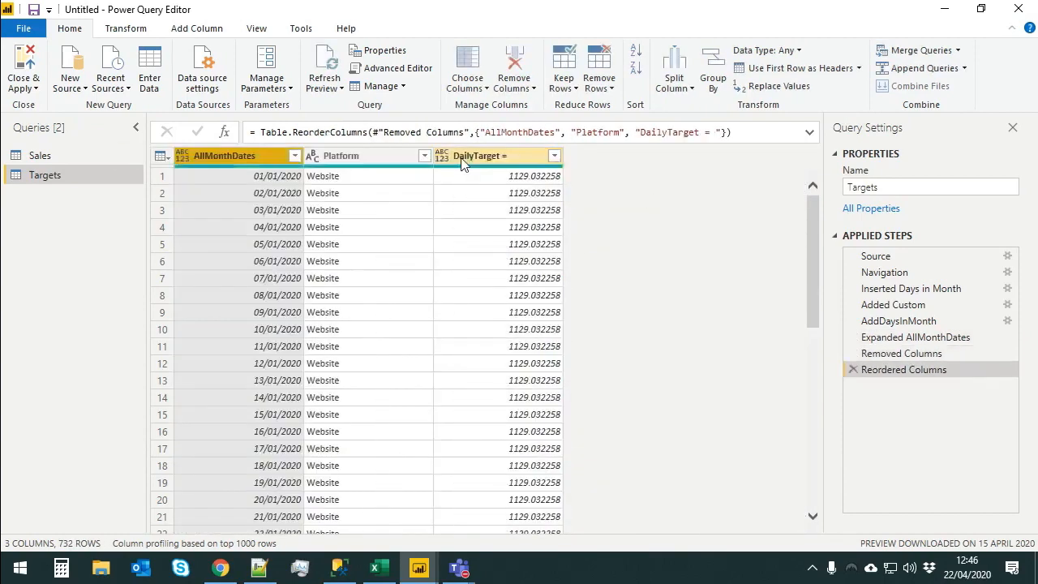
pyautogui.doubleClick(226, 158)
pyautogui.write('Date')
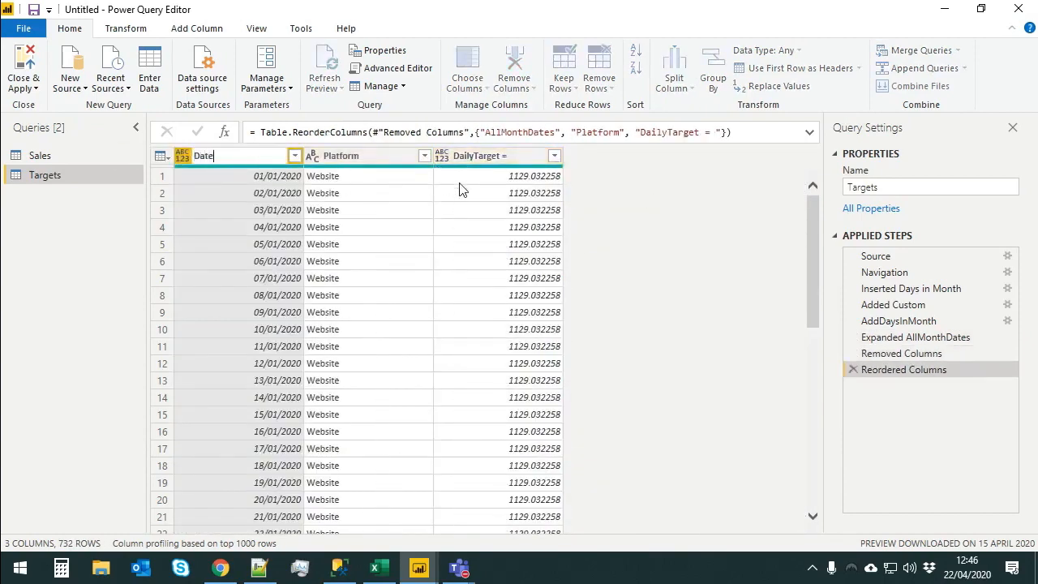
# - Rename the "DailyTarget =" column in the Targets query to Target
pyautogui.click(487, 158)
pyautogui.doubleClick(487, 158)
pyautogui.write('Ta')
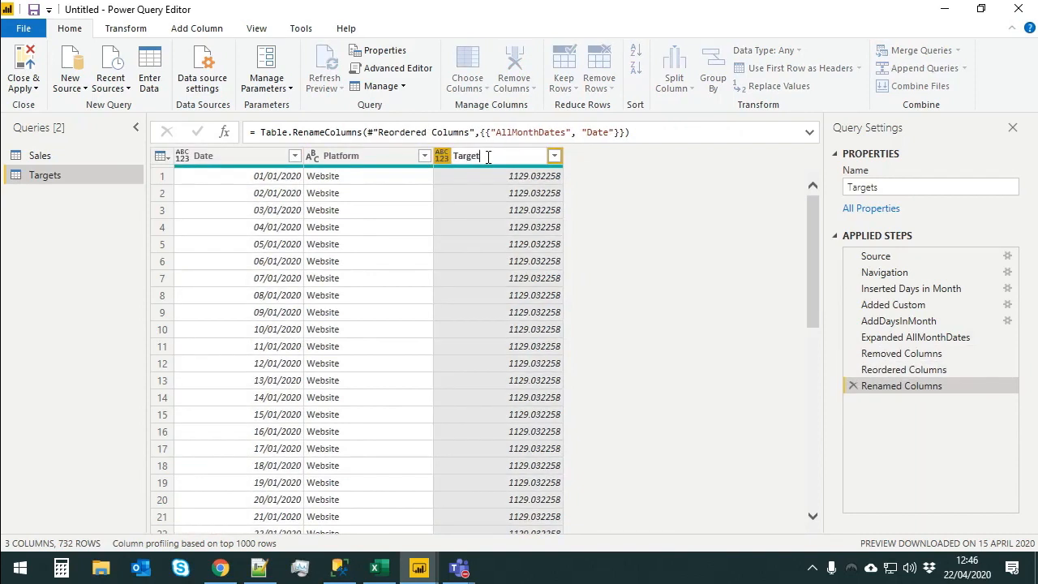
pyautogui.write('rget')
pyautogui.press('Return')
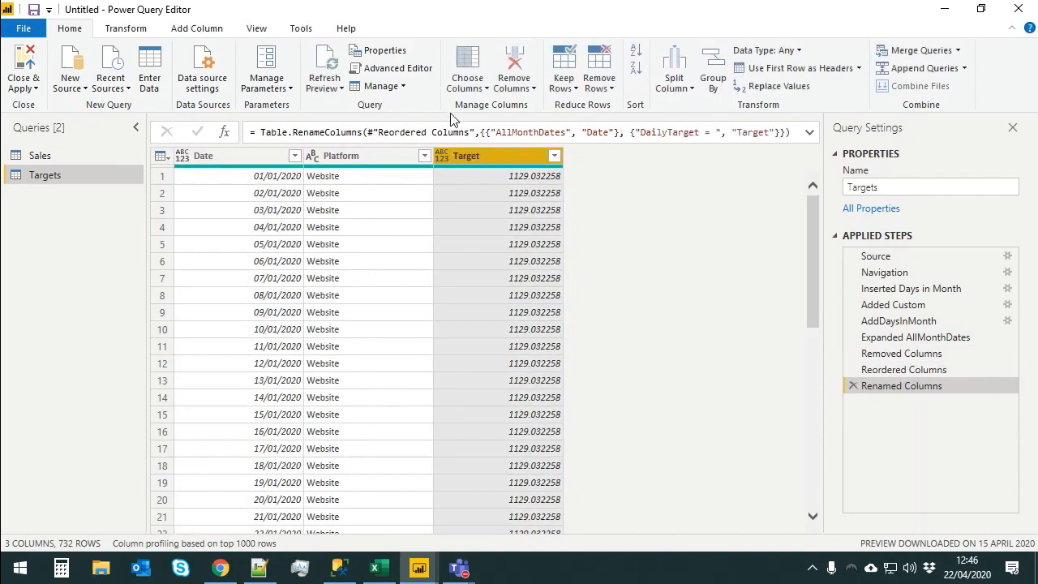
# - Set the Targets query's Date column to the Date type and its Target column to Decimal Number
pyautogui.click(181, 157)
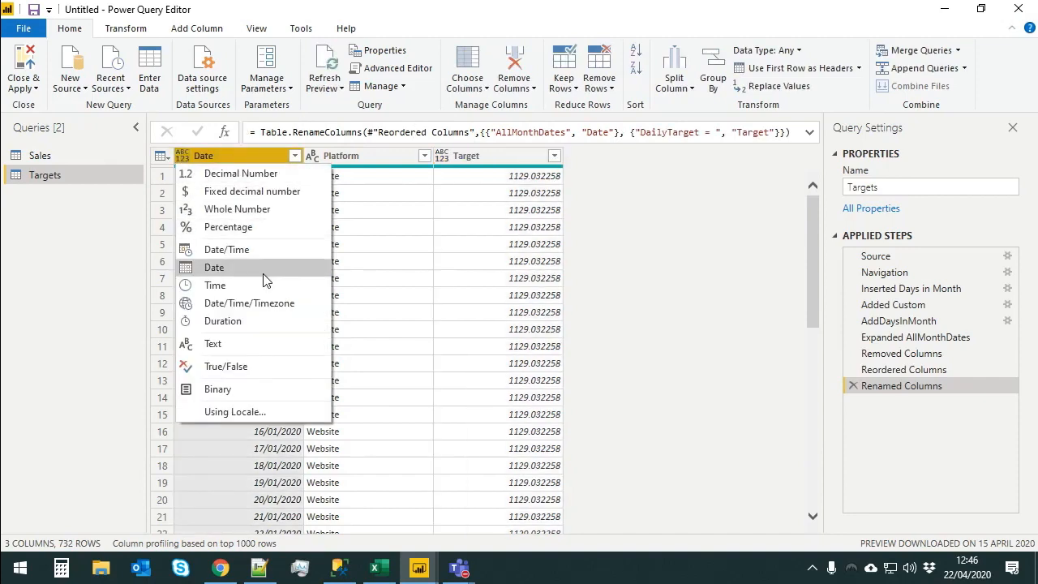
pyautogui.click(213, 267)
pyautogui.click(442, 156)
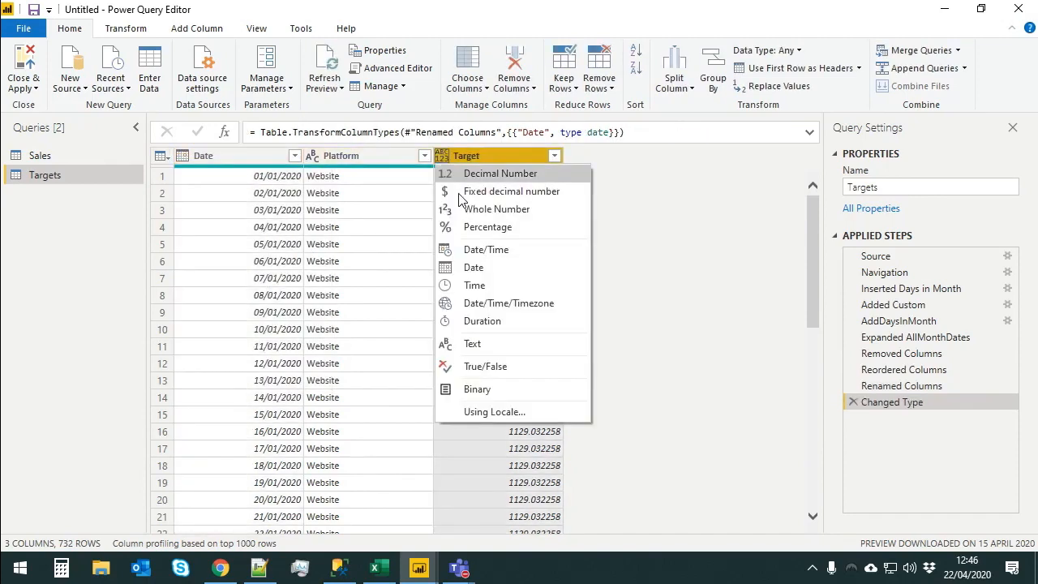
pyautogui.click(557, 180)
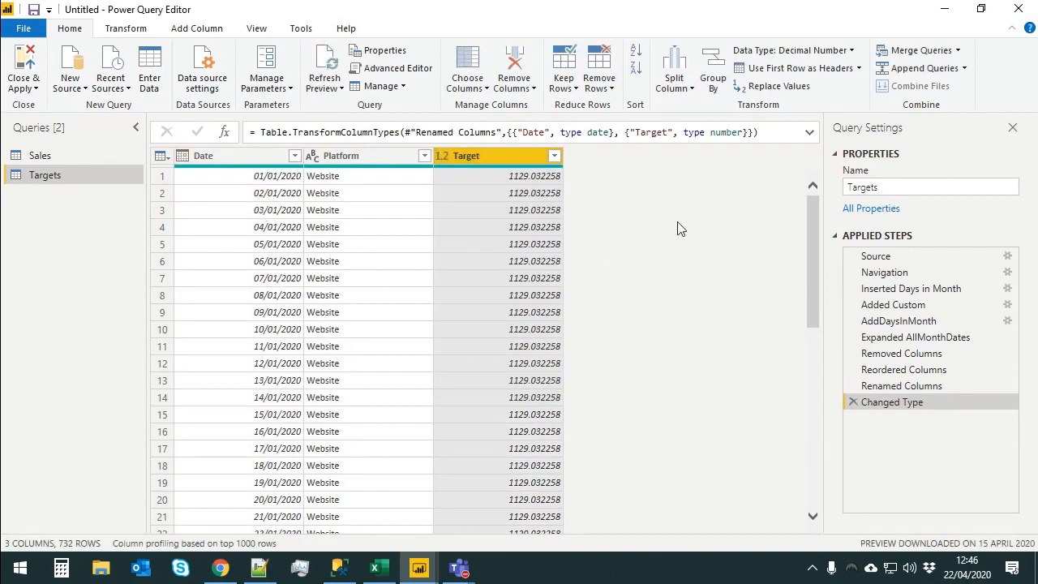
# - Check the daily rows of the Targets query, and close the Power Query Editor, applying the pending changes
pyautogui.click(267, 179)
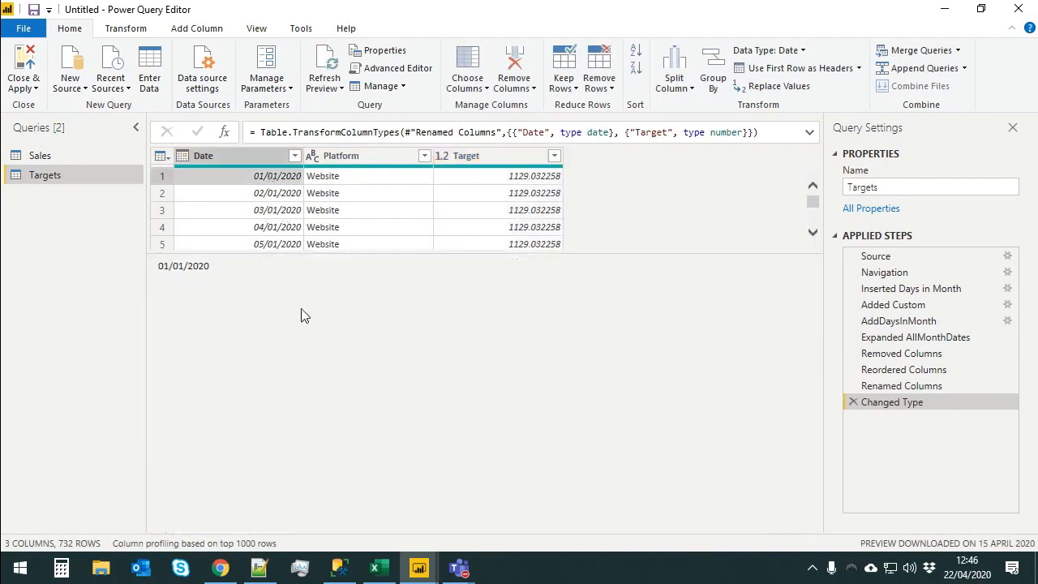
pyautogui.moveTo(753, 254); pyautogui.dragTo(684, 484)
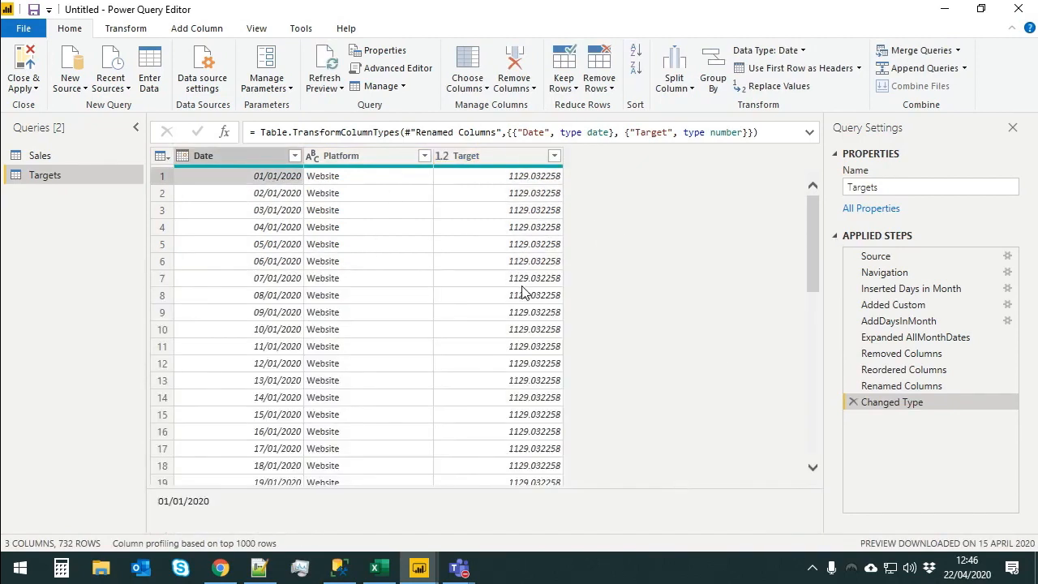
pyautogui.scroll(-10, 523, 295)
pyautogui.scroll(-13, 440, 317)
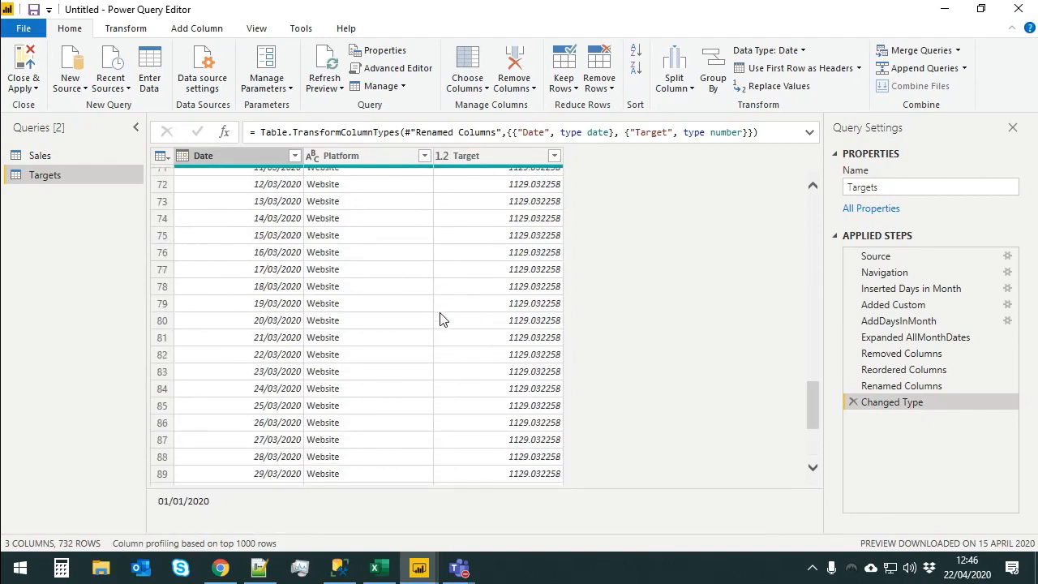
pyautogui.scroll(16, 442, 317)
pyautogui.scroll(8, 442, 312)
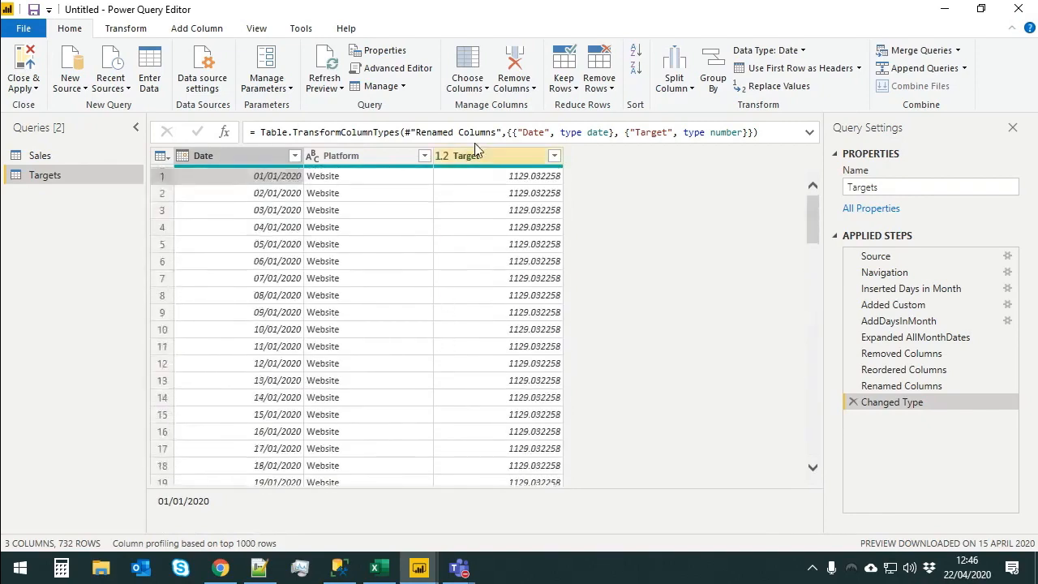
pyautogui.click(1019, 9)
pyautogui.click(541, 311)
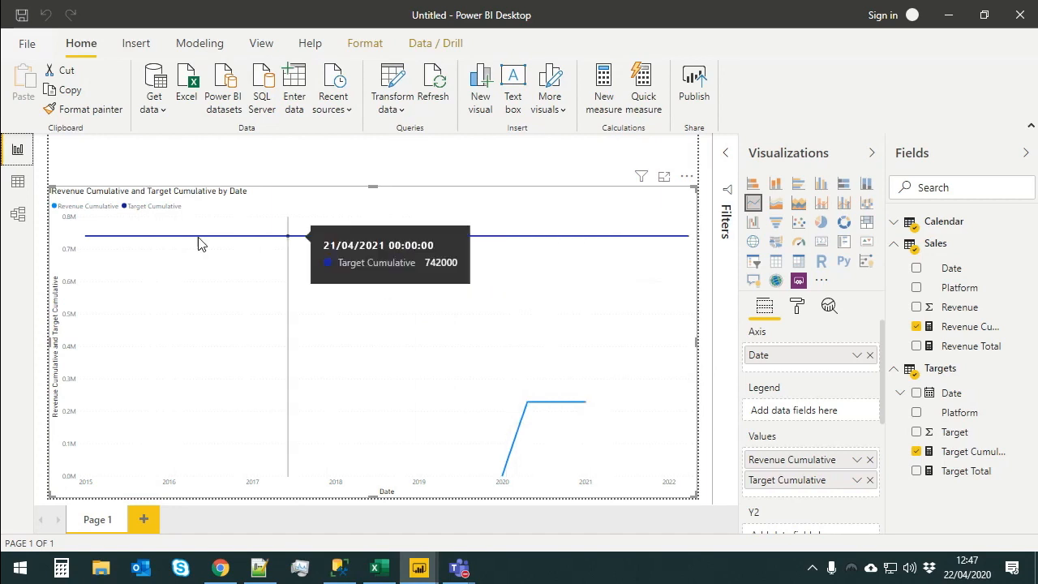
# - Place Calendar between Sales and Targets in the model, and relate its Date column to the Targets Date column
pyautogui.click(17, 214)
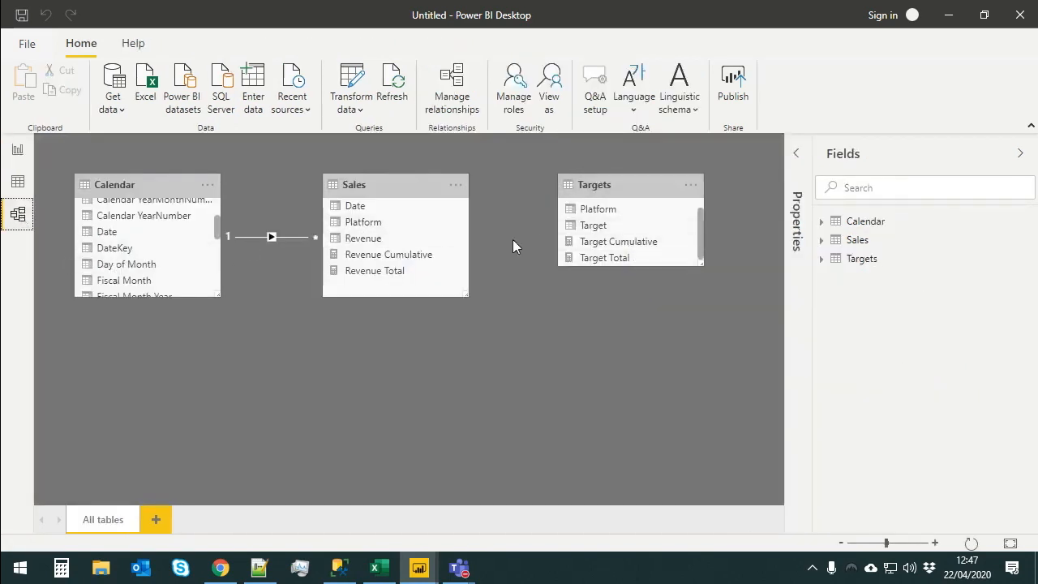
pyautogui.moveTo(347, 208); pyautogui.dragTo(388, 216)
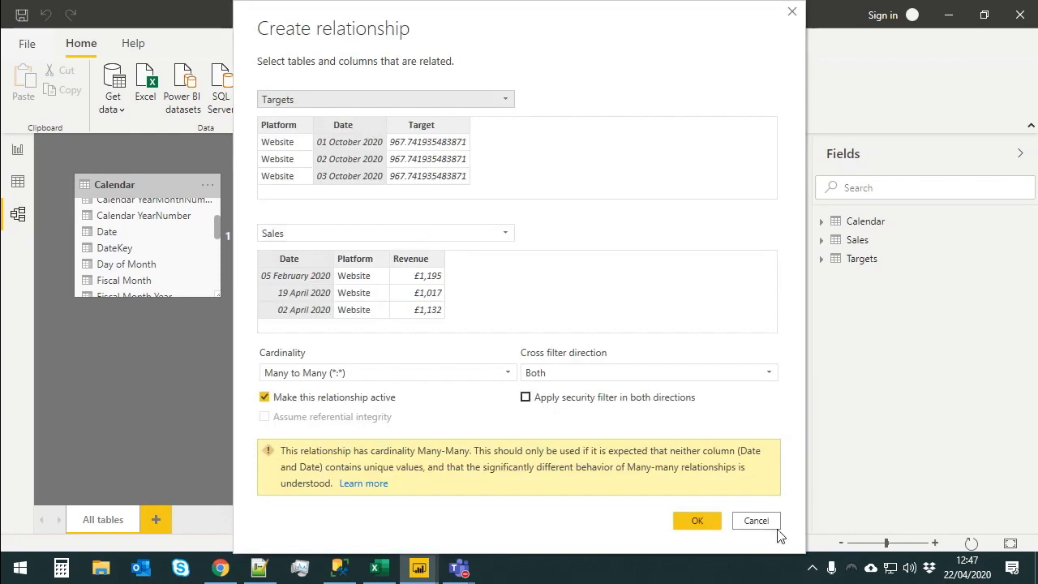
pyautogui.click(767, 528)
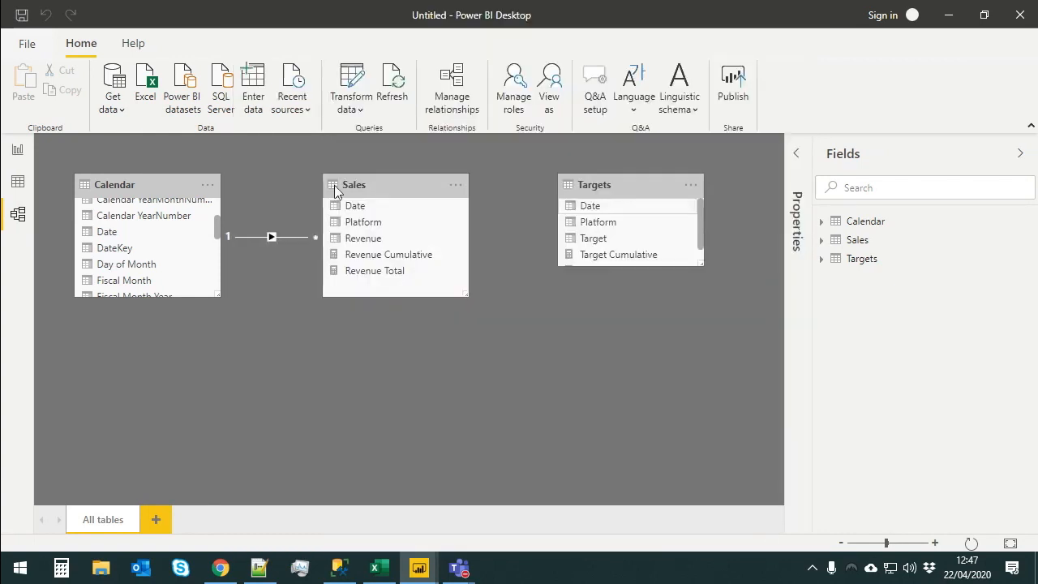
pyautogui.moveTo(91, 182); pyautogui.dragTo(514, 332)
pyautogui.moveTo(378, 184); pyautogui.dragTo(209, 201)
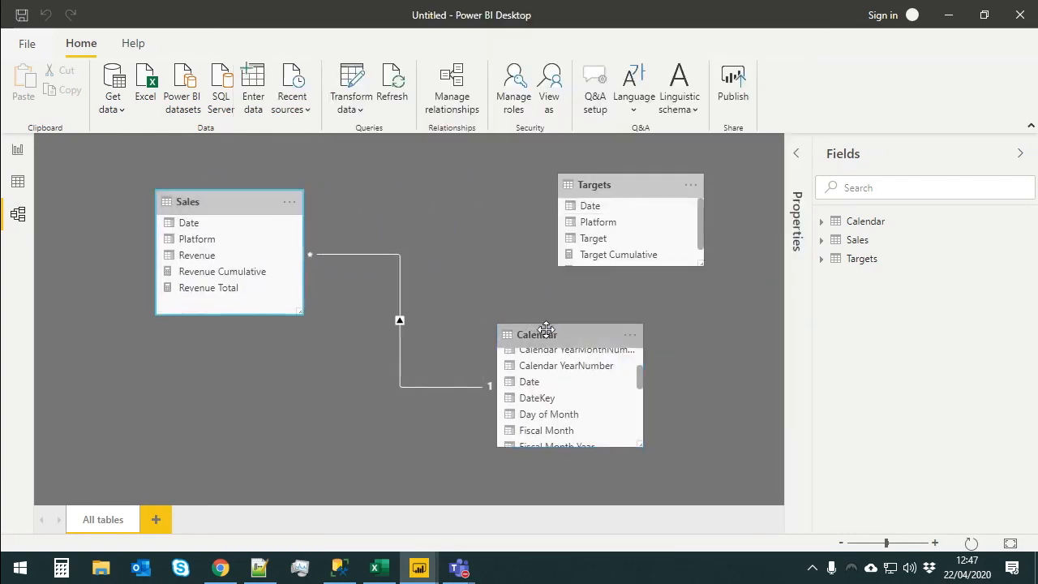
pyautogui.moveTo(545, 332); pyautogui.dragTo(436, 198)
pyautogui.moveTo(422, 238); pyautogui.dragTo(663, 235)
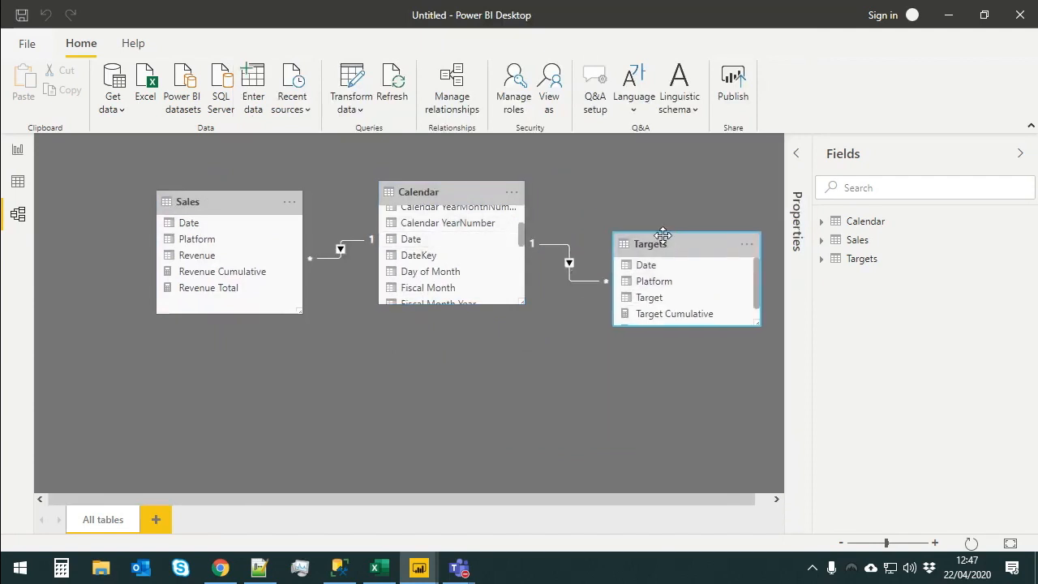
pyautogui.click(19, 154)
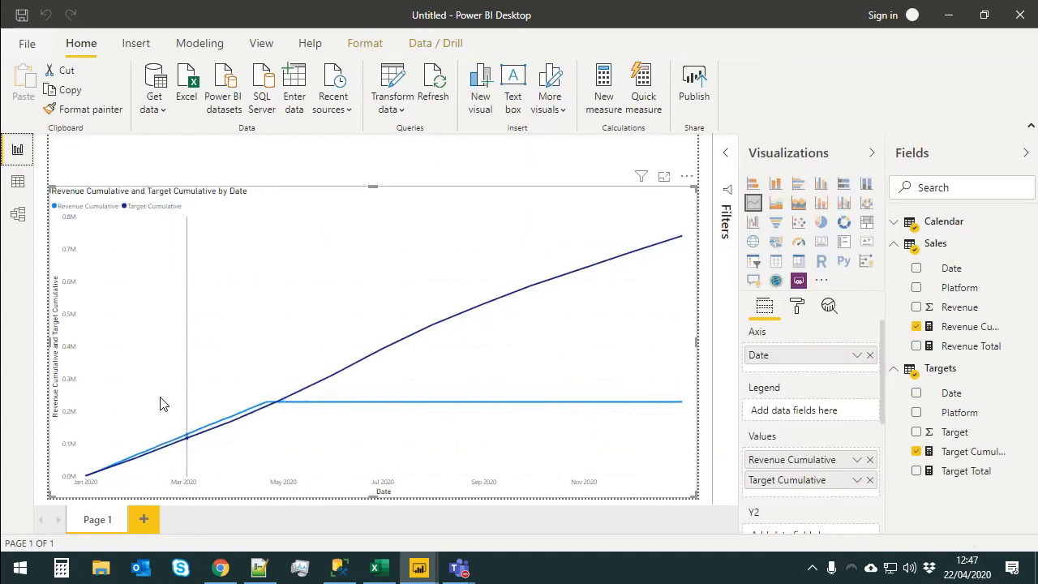
# - Narrow the cumulative revenue and target line chart, and review the Platform values in the Sales table's data
pyautogui.moveTo(696, 344); pyautogui.dragTo(563, 355)
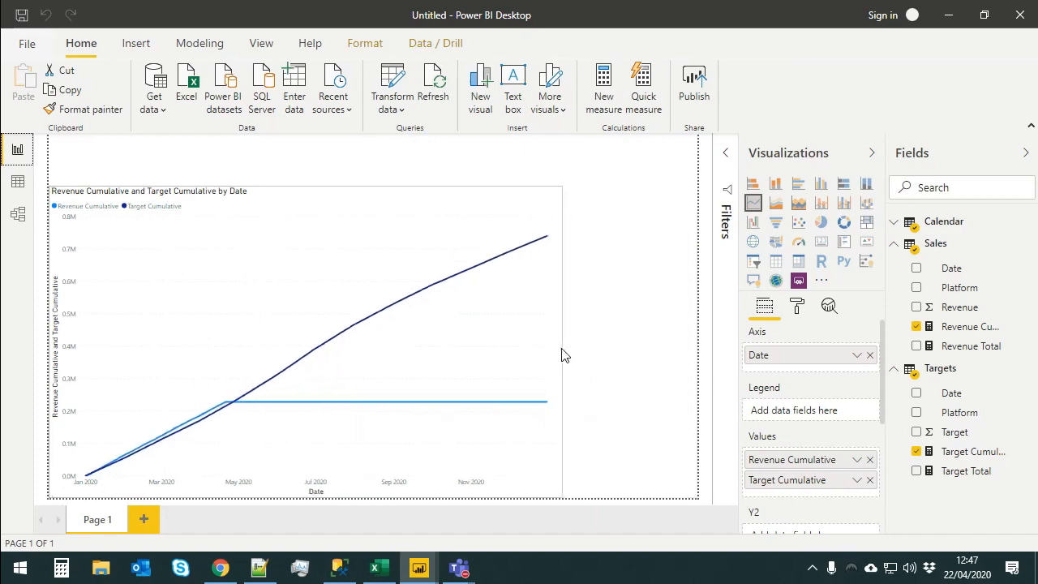
pyautogui.click(18, 182)
pyautogui.click(147, 178)
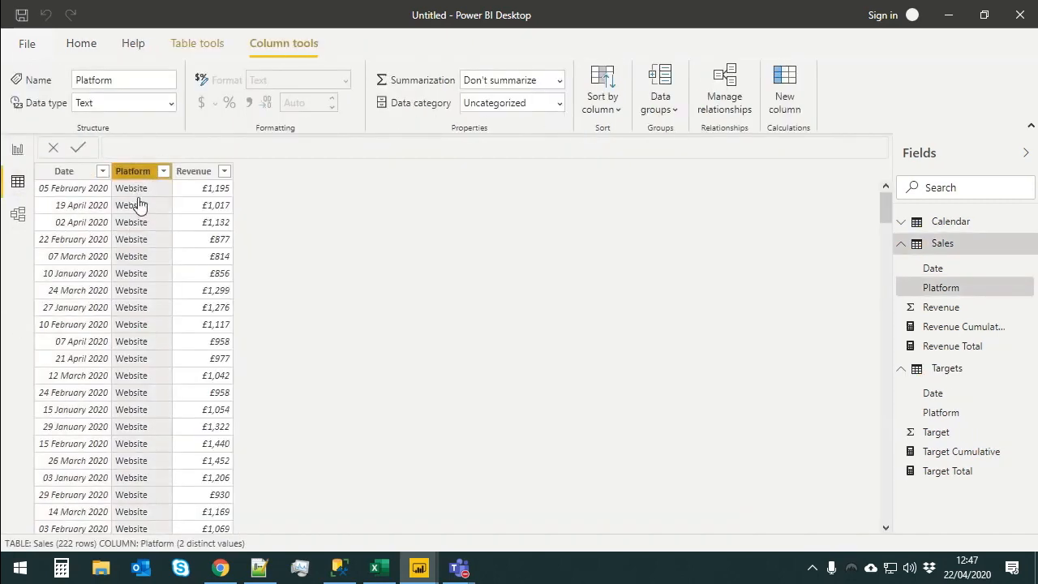
pyautogui.scroll(-20, 171, 344)
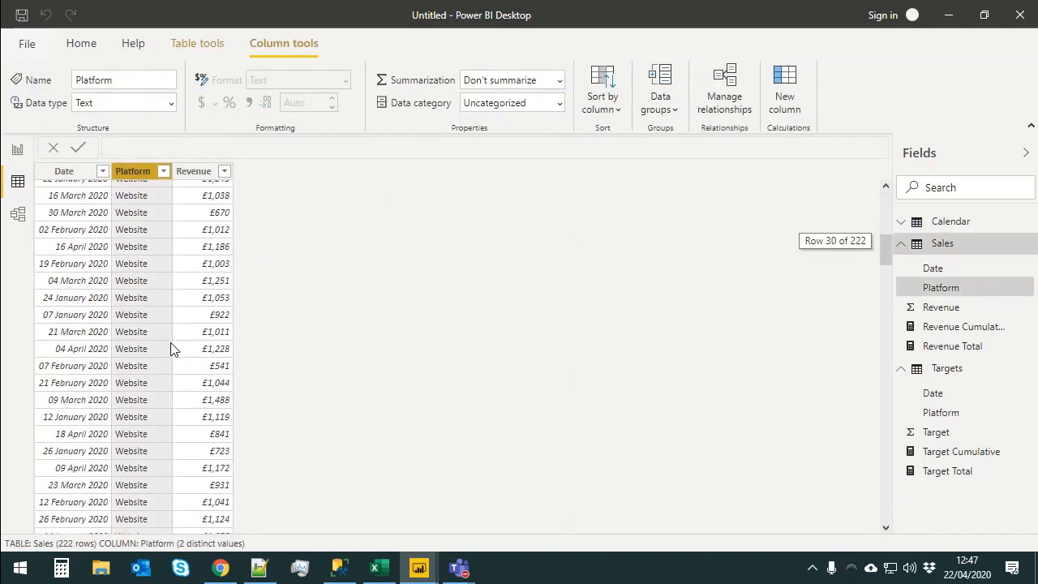
# - Return to the report page and reopen the Power Query Editor to transform the data
pyautogui.click(17, 150)
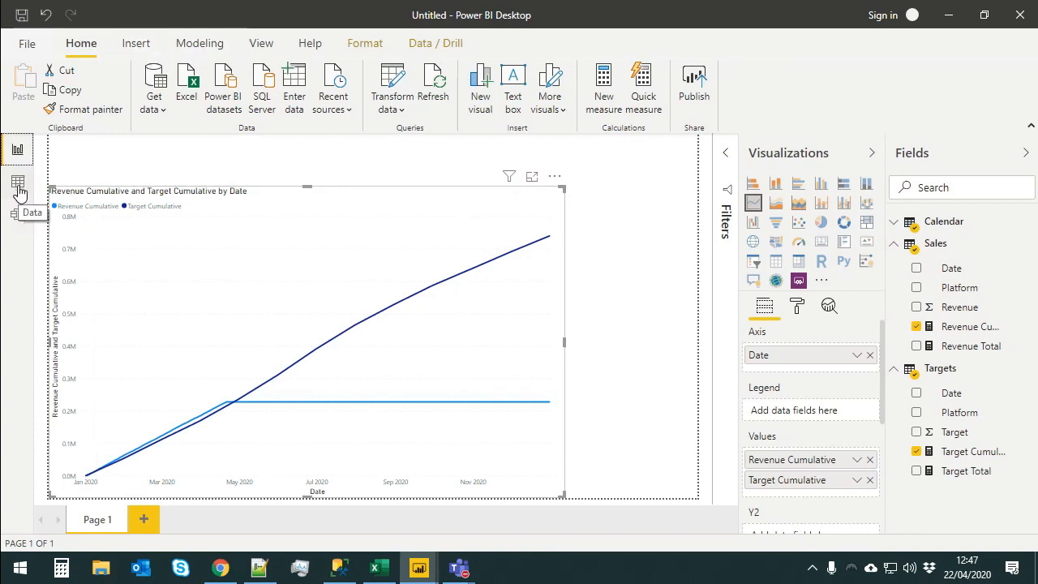
pyautogui.click(197, 44)
pyautogui.click(81, 46)
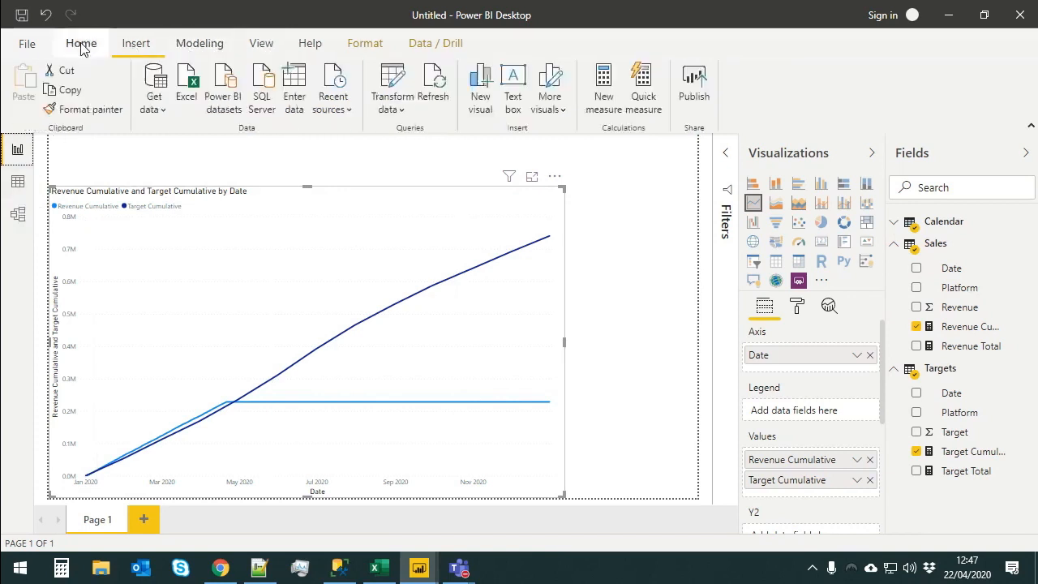
pyautogui.click(392, 106)
pyautogui.click(438, 138)
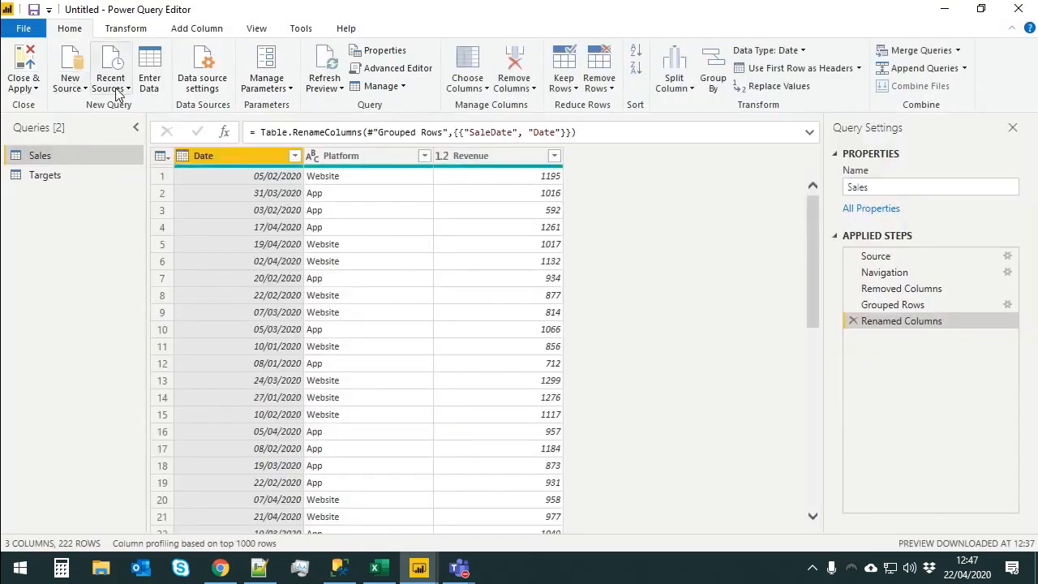
# - Import the Sales and Targets tables again from the recently used localhost PowerBI database
pyautogui.click(118, 90)
pyautogui.click(148, 130)
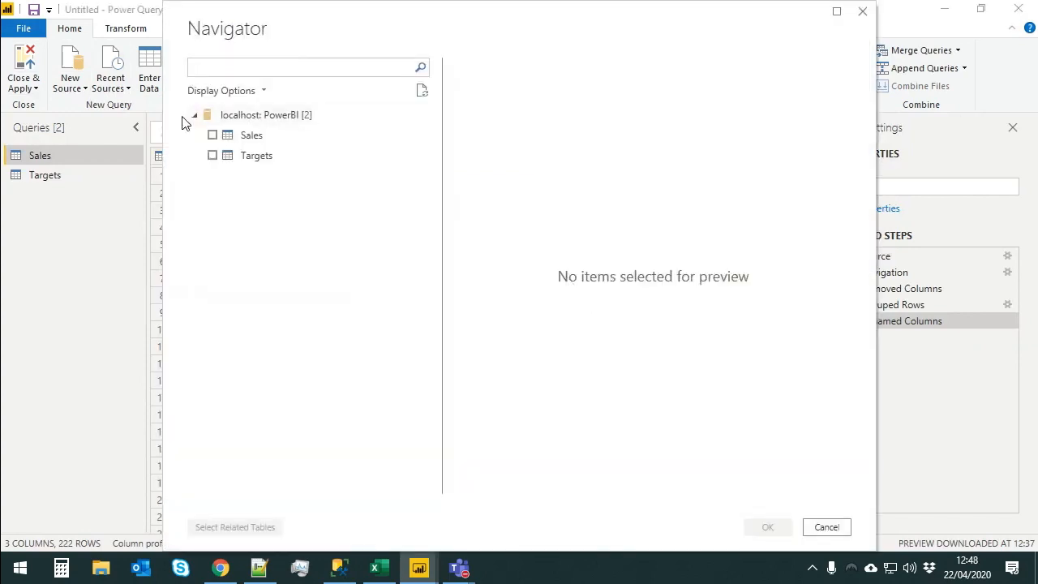
pyautogui.click(213, 135)
pyautogui.click(212, 154)
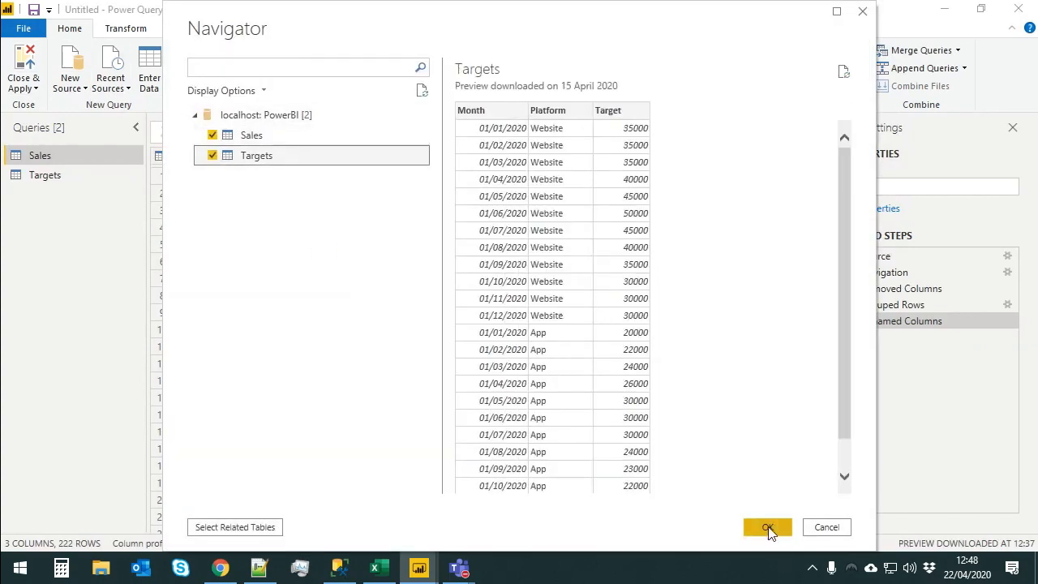
pyautogui.click(768, 528)
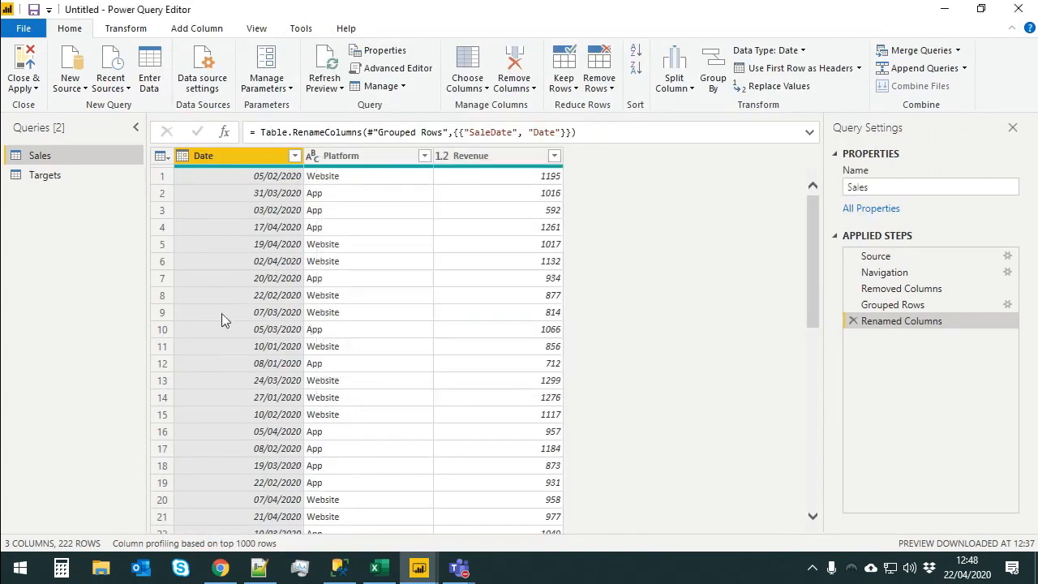
# - Compare the contents of the newly imported Sales (2) and Targets (2) queries
pyautogui.click(60, 195)
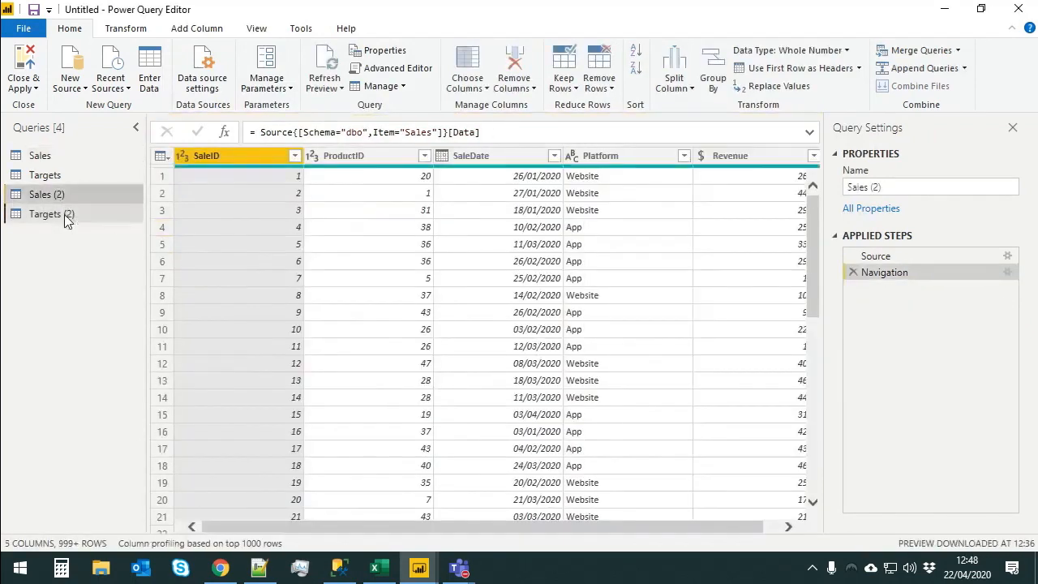
pyautogui.click(65, 217)
pyautogui.click(62, 191)
pyautogui.click(71, 217)
pyautogui.click(56, 194)
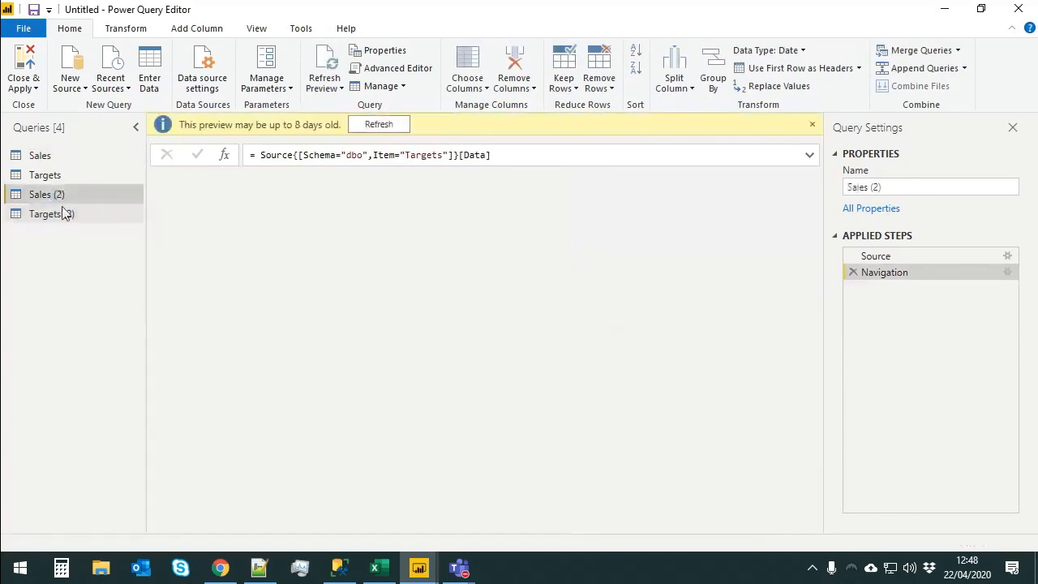
pyautogui.click(63, 211)
pyautogui.click(59, 196)
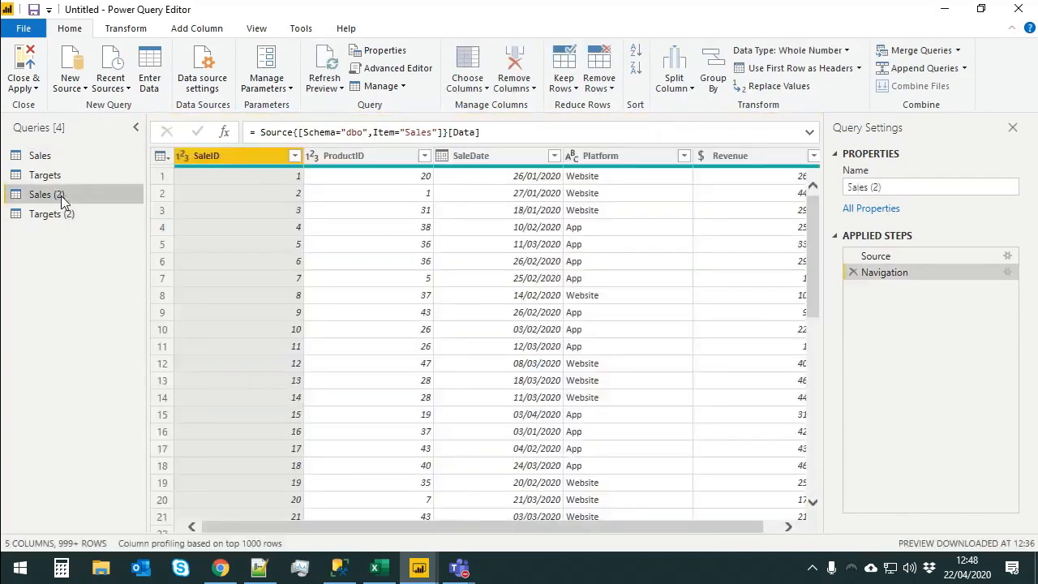
# - Group the Sales (2) query by Platform with a Count Rows column, and remove the Count column
pyautogui.click(615, 158)
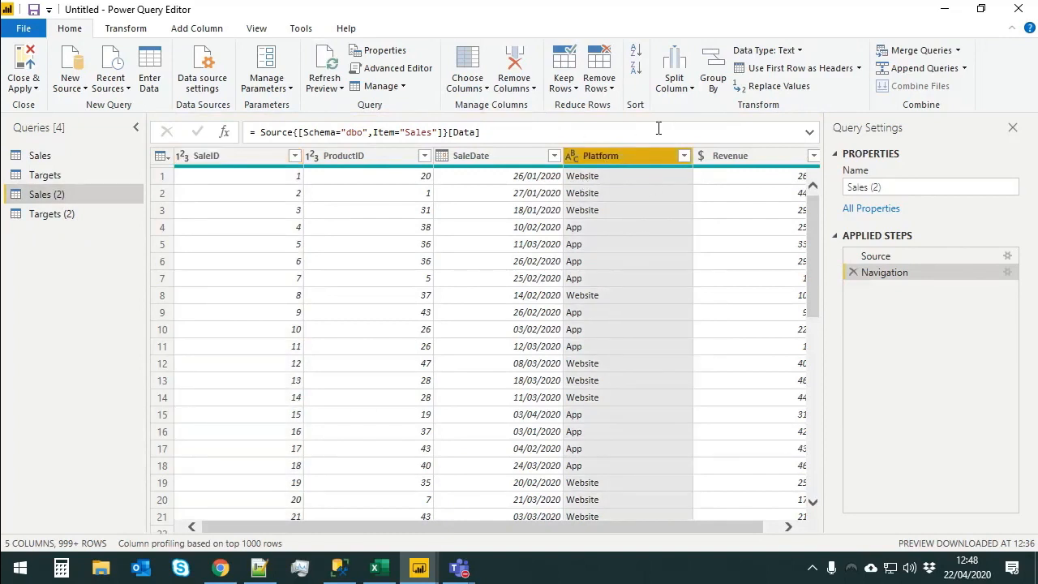
pyautogui.click(713, 75)
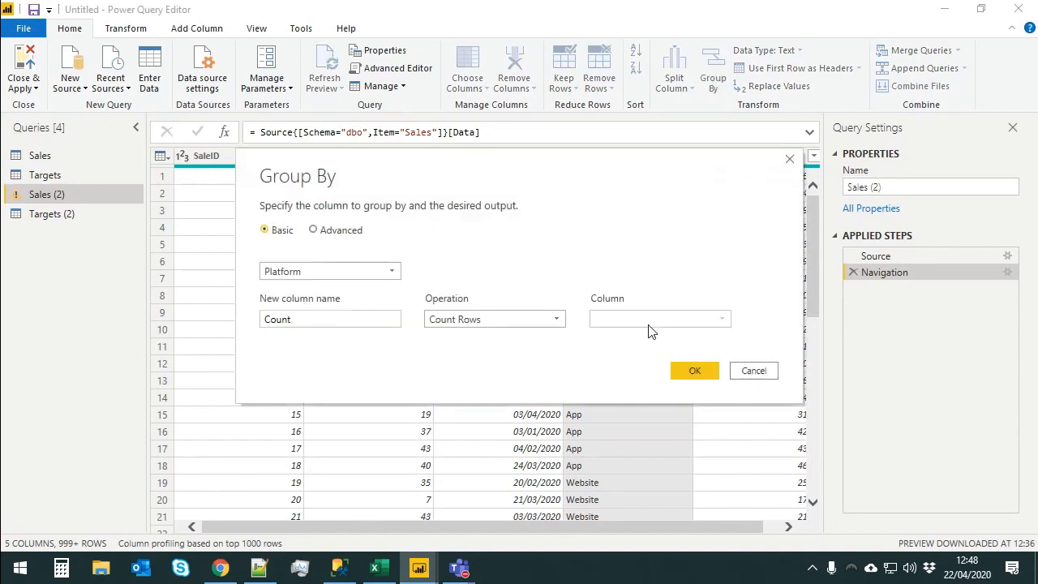
pyautogui.click(703, 371)
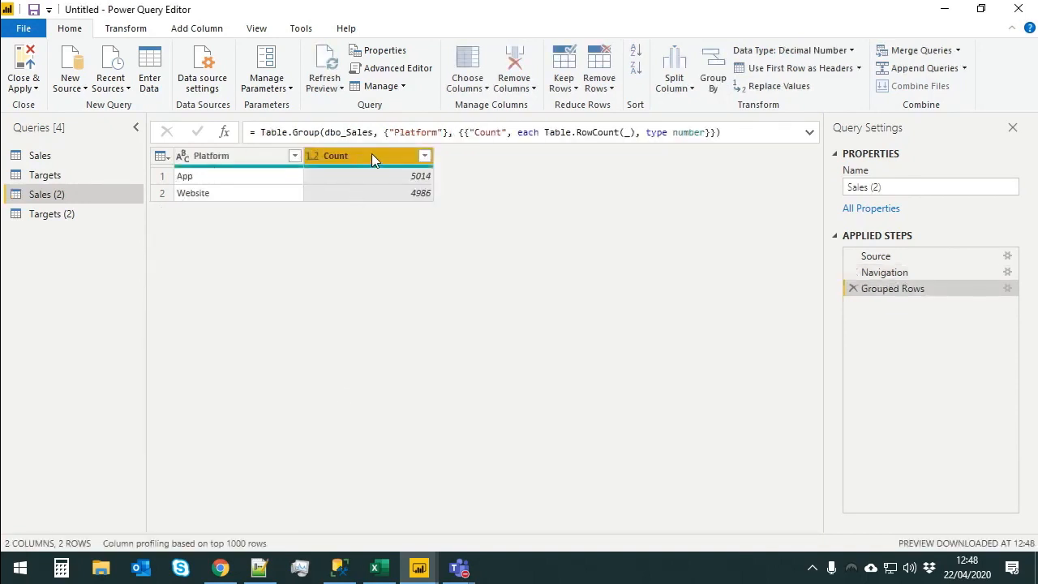
pyautogui.rightClick(371, 153)
pyautogui.click(446, 189)
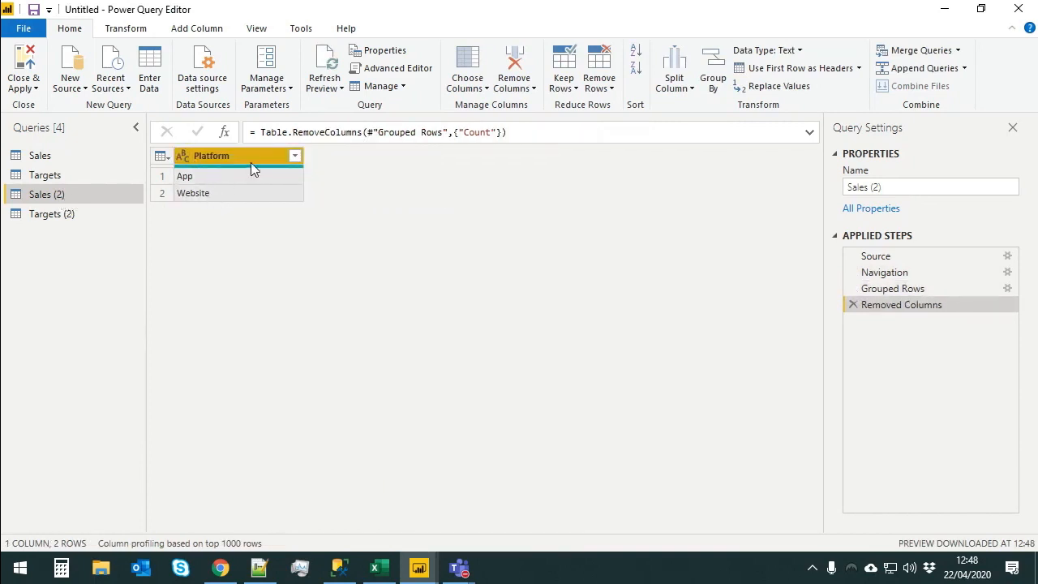
# - Remove the Month and Target columns from the Targets (2) query and the duplicates from its Platform column
pyautogui.click(42, 213)
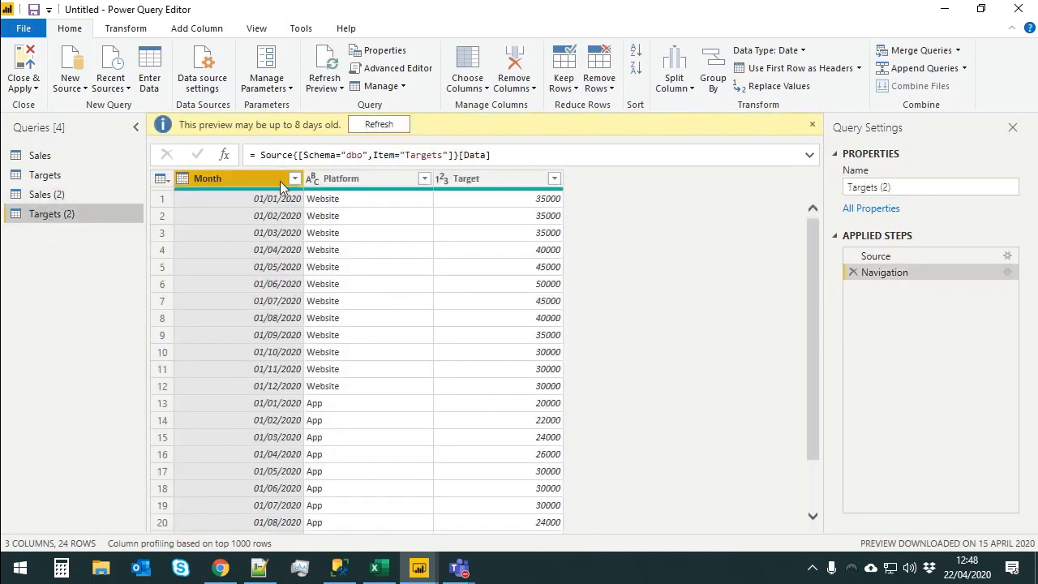
pyautogui.keyDown('ctrl'); pyautogui.click(485, 179); pyautogui.keyUp('ctrl')
pyautogui.rightClick(482, 180)
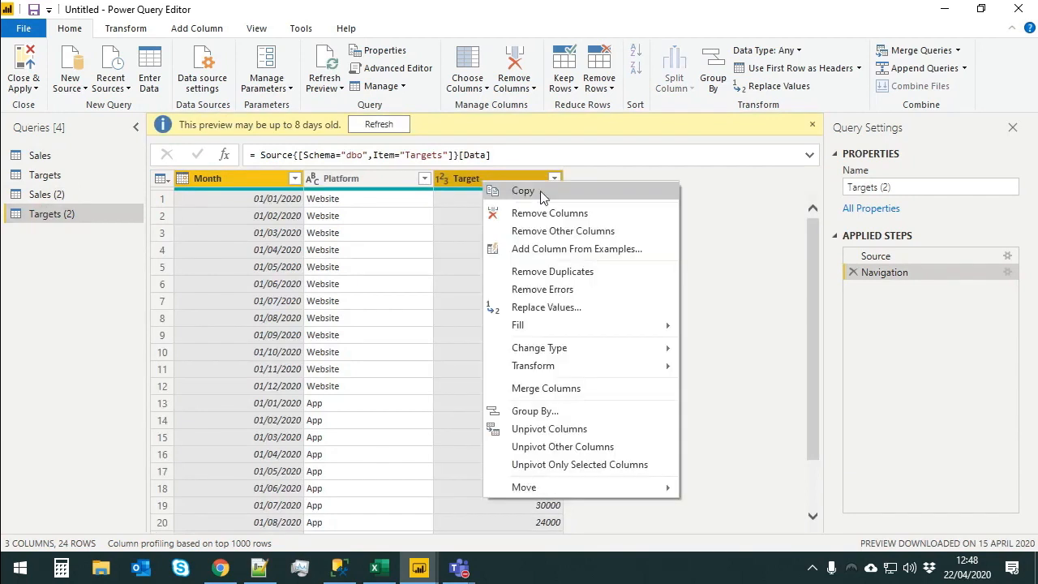
pyautogui.click(558, 213)
pyautogui.rightClick(211, 158)
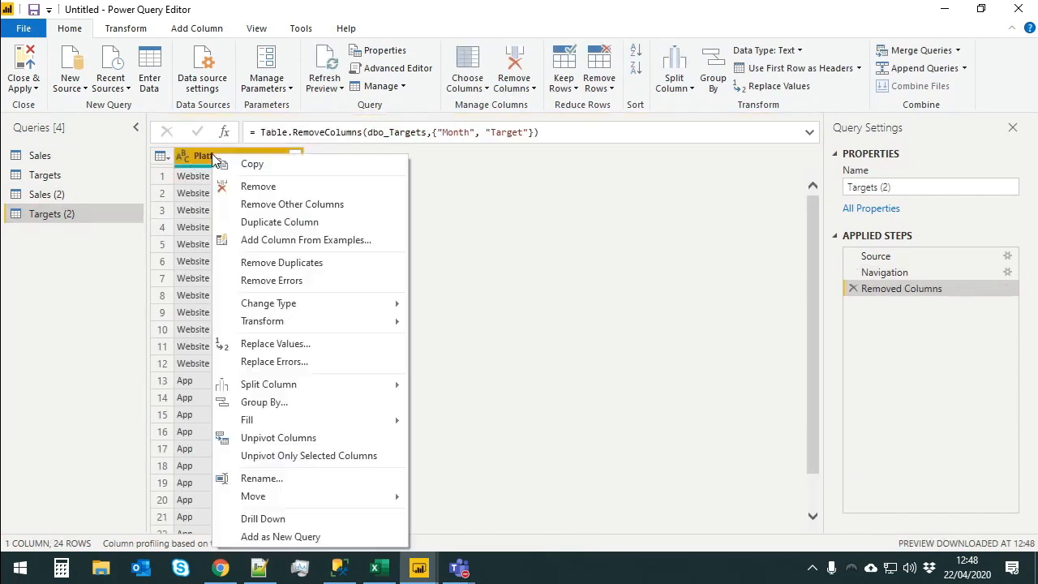
pyautogui.click(339, 264)
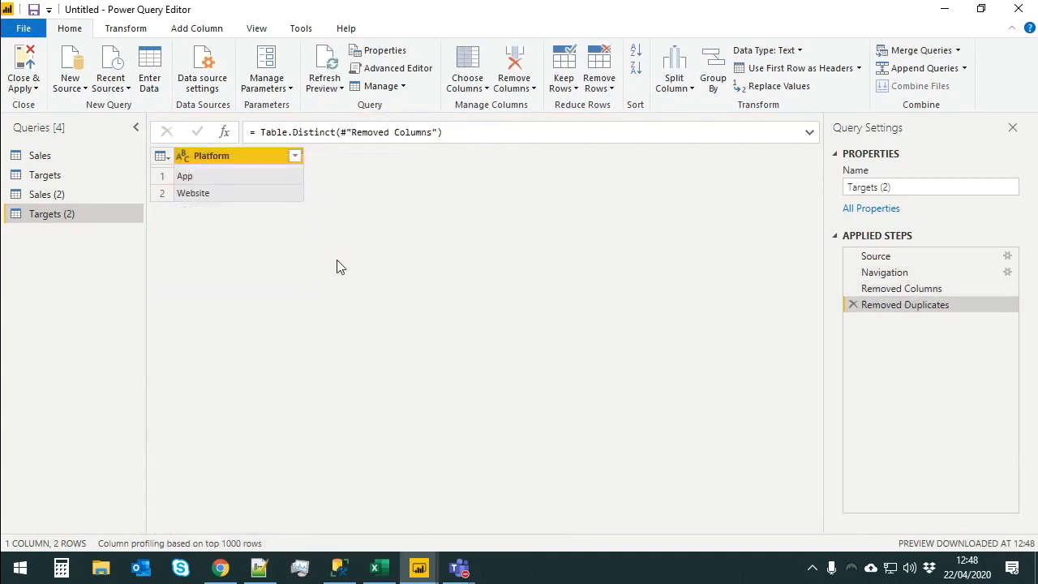
pyautogui.click(67, 198)
pyautogui.click(86, 212)
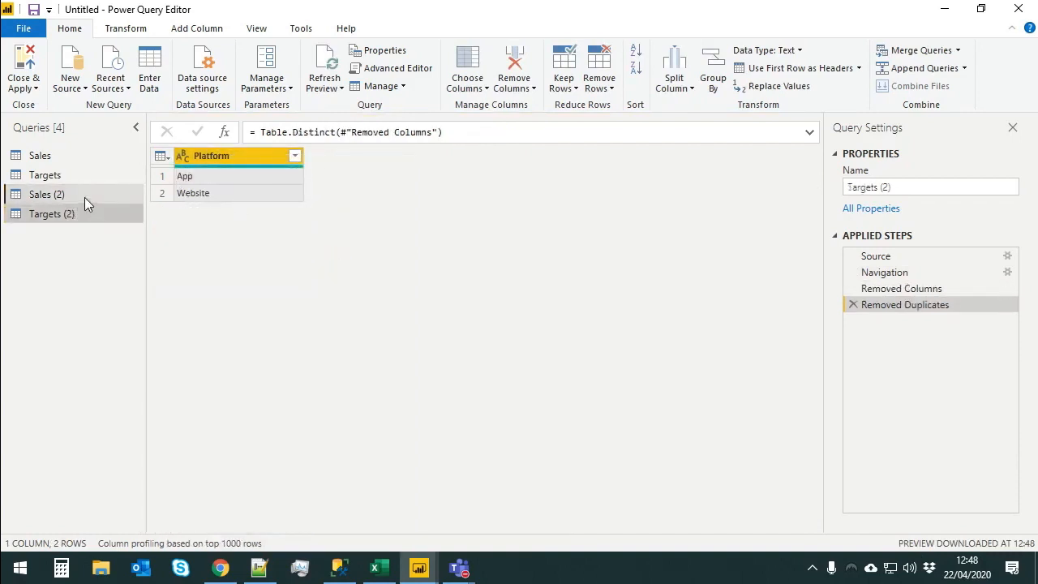
# - Inspect the native SQL query behind the Removed Duplicates step of the Targets (2) query
pyautogui.click(84, 197)
pyautogui.click(86, 213)
pyautogui.click(87, 195)
pyautogui.click(86, 213)
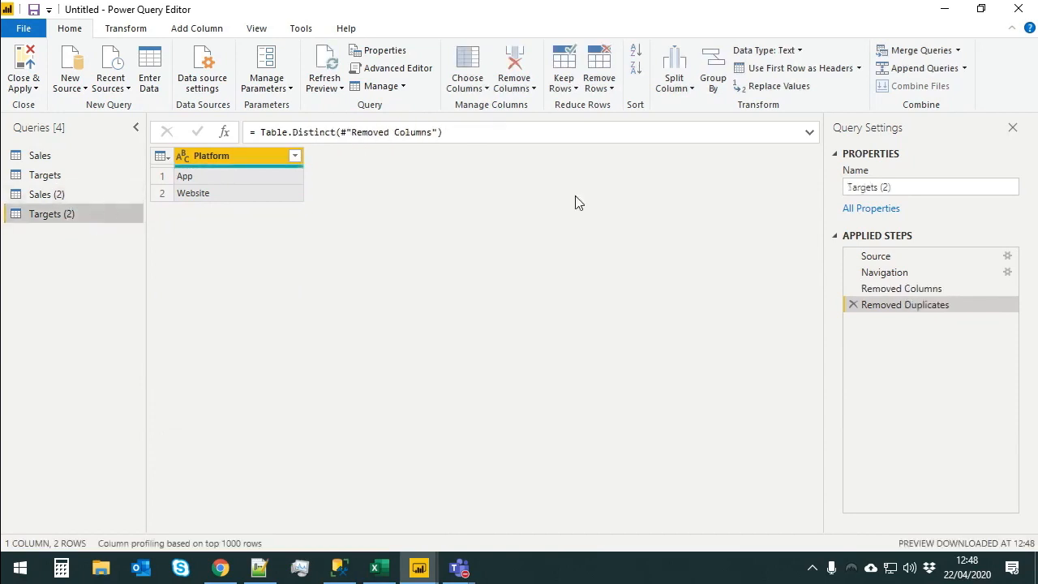
pyautogui.rightClick(897, 306)
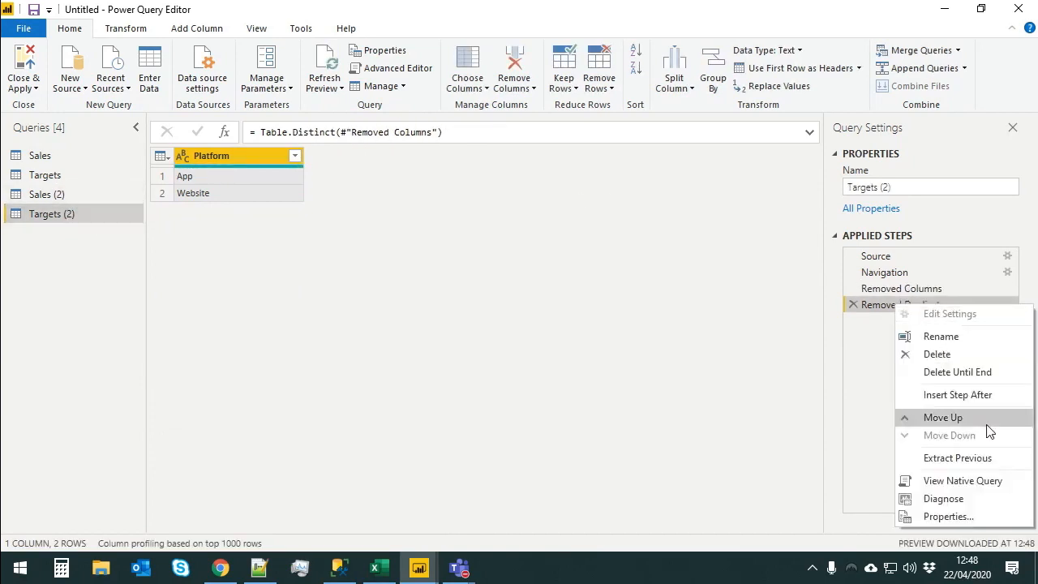
pyautogui.click(978, 482)
pyautogui.moveTo(436, 111); pyautogui.dragTo(204, 97)
pyautogui.click(378, 110)
pyautogui.moveTo(454, 111); pyautogui.dragTo(265, 97)
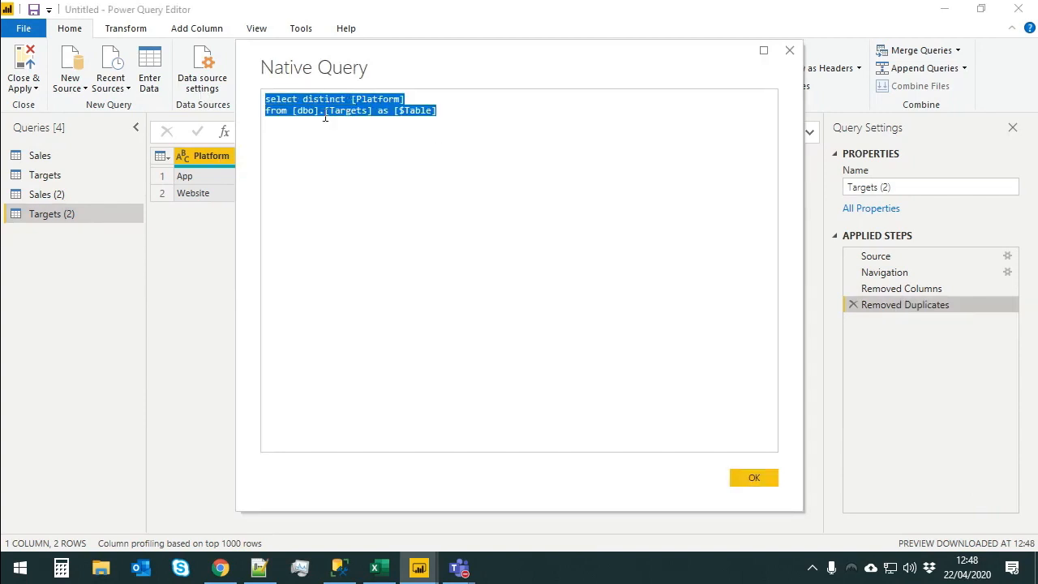
pyautogui.click(761, 477)
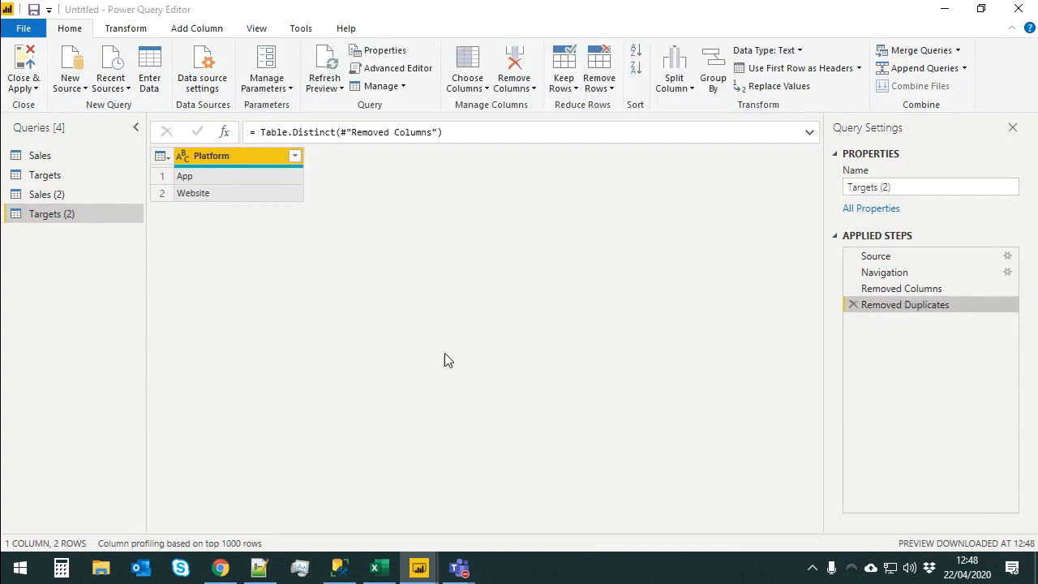
# - Inspect the native SQL query behind the Removed Columns step of the Sales (2) query, including its group by clause
pyautogui.click(78, 191)
pyautogui.rightClick(915, 307)
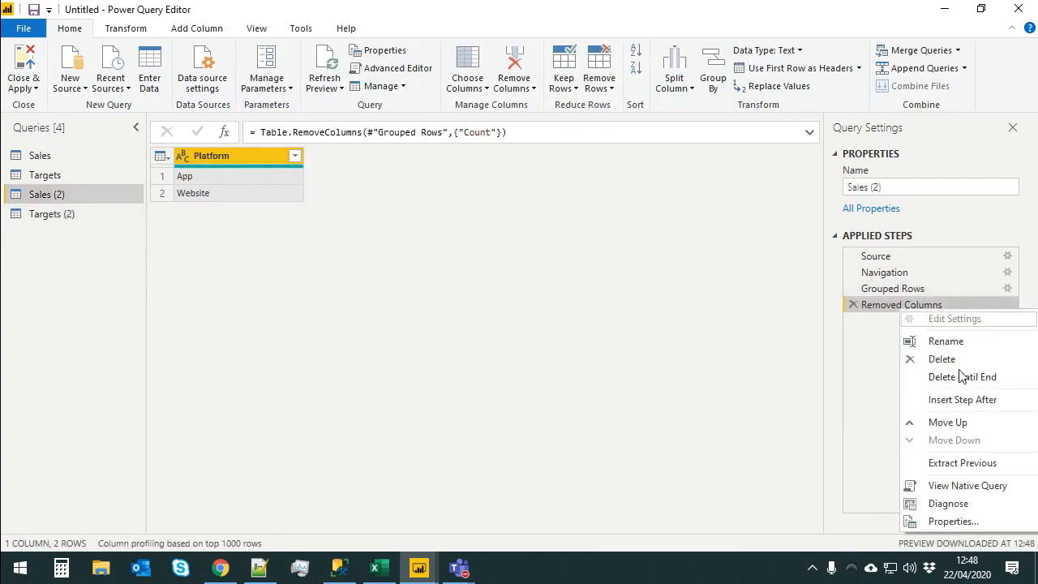
pyautogui.click(967, 485)
pyautogui.moveTo(265, 167); pyautogui.dragTo(369, 169)
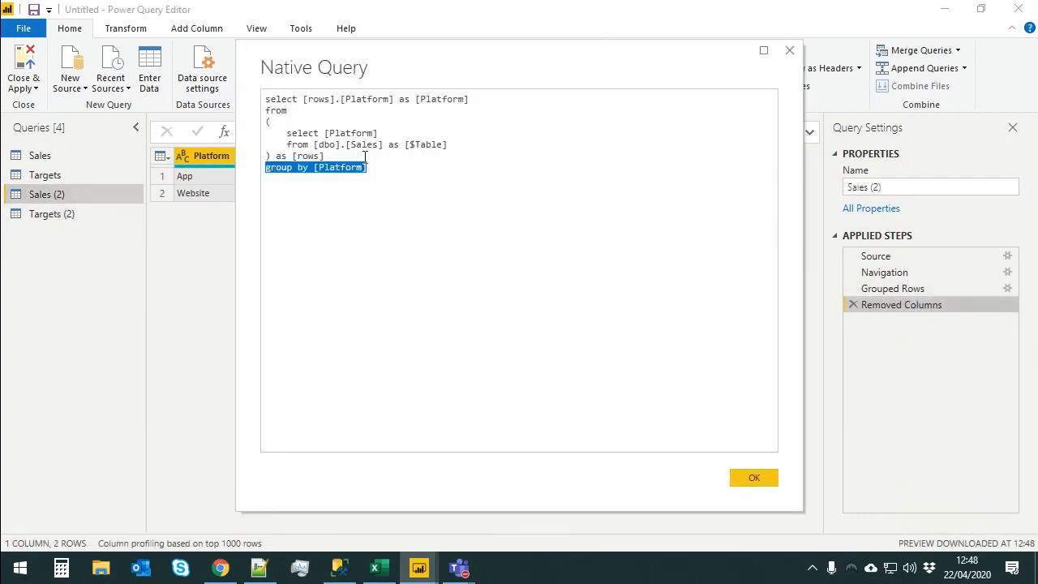
pyautogui.click(405, 178)
pyautogui.hotkey('ctrl', 'a')
pyautogui.click(441, 178)
pyautogui.hotkey('ctrl', 'a')
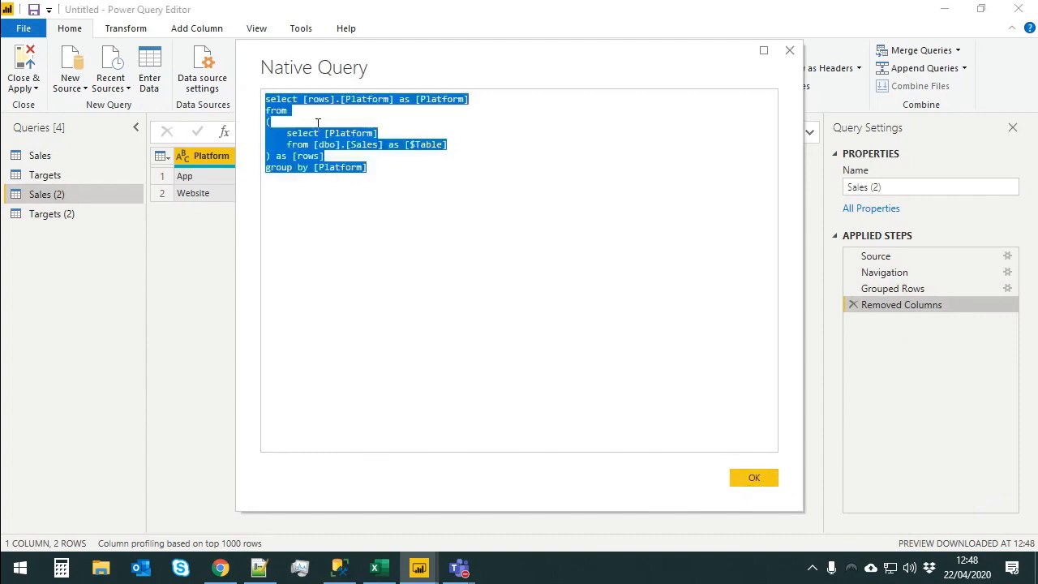
pyautogui.click(434, 185)
pyautogui.hotkey('ctrl', 'a')
pyautogui.click(446, 194)
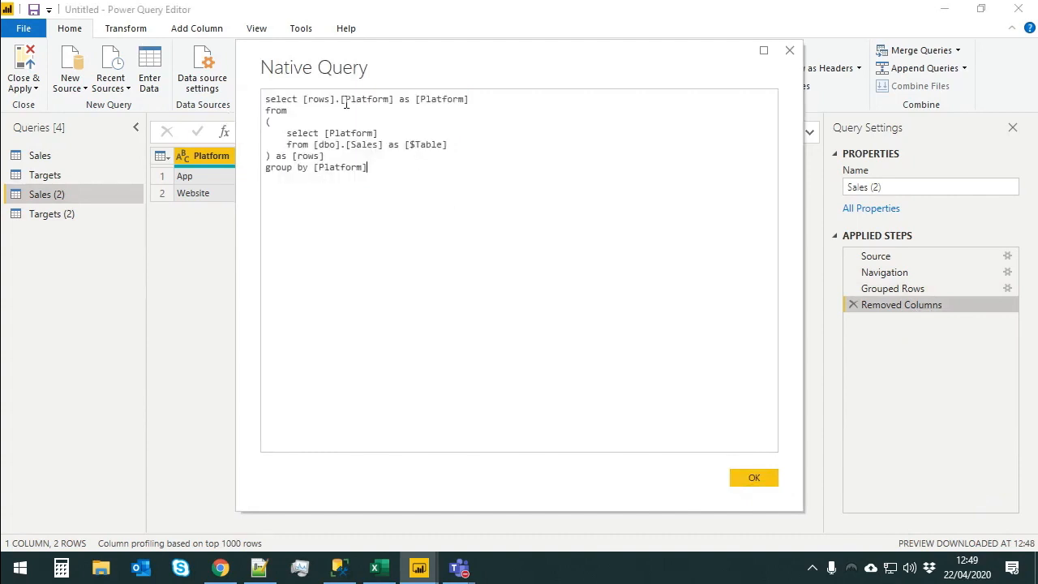
pyautogui.click(756, 480)
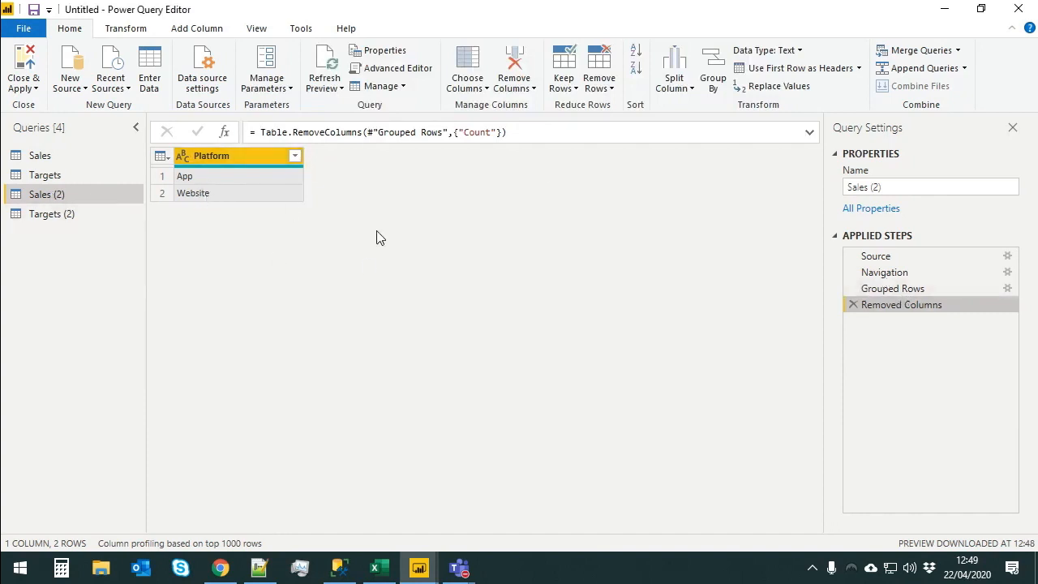
# - Append the Sales (2) query to Targets (2) as a new query
pyautogui.click(62, 215)
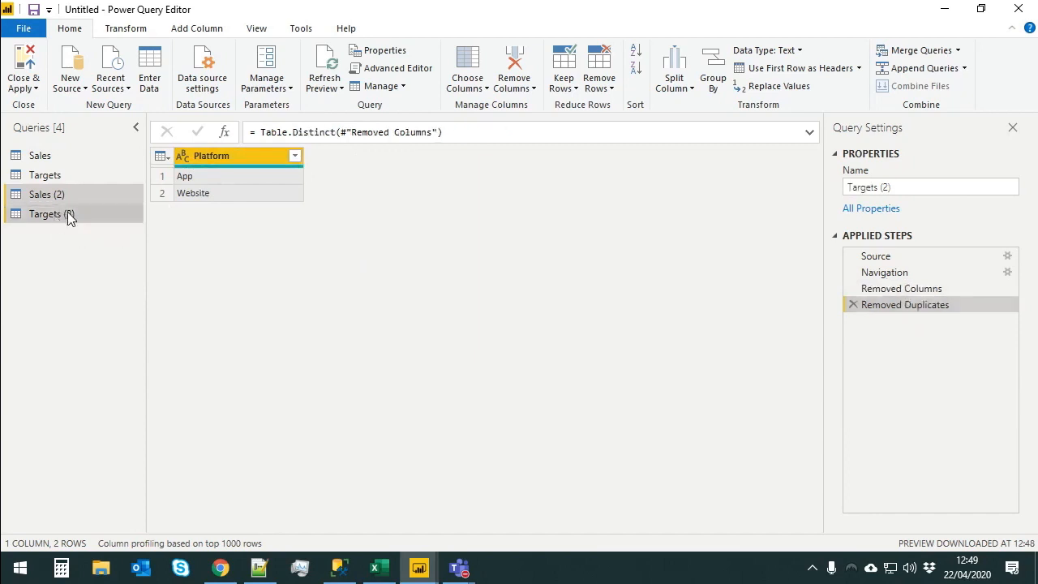
pyautogui.click(86, 195)
pyautogui.click(81, 213)
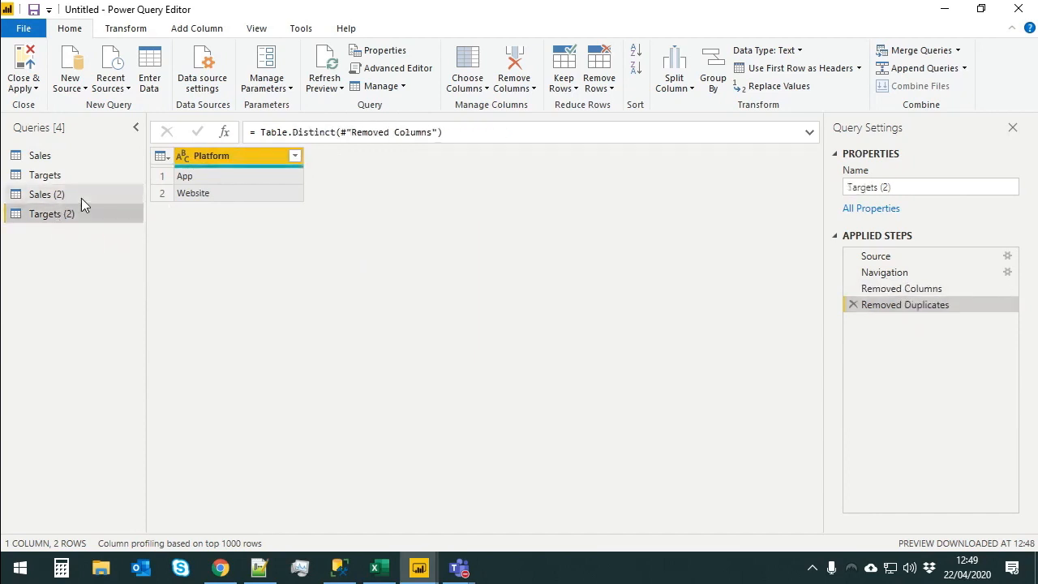
pyautogui.click(37, 198)
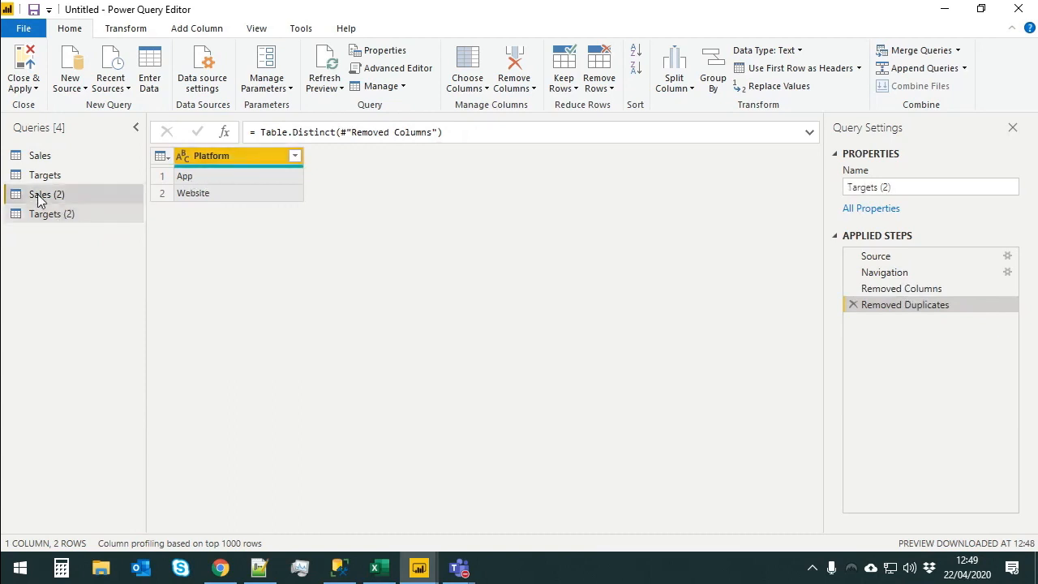
pyautogui.click(53, 217)
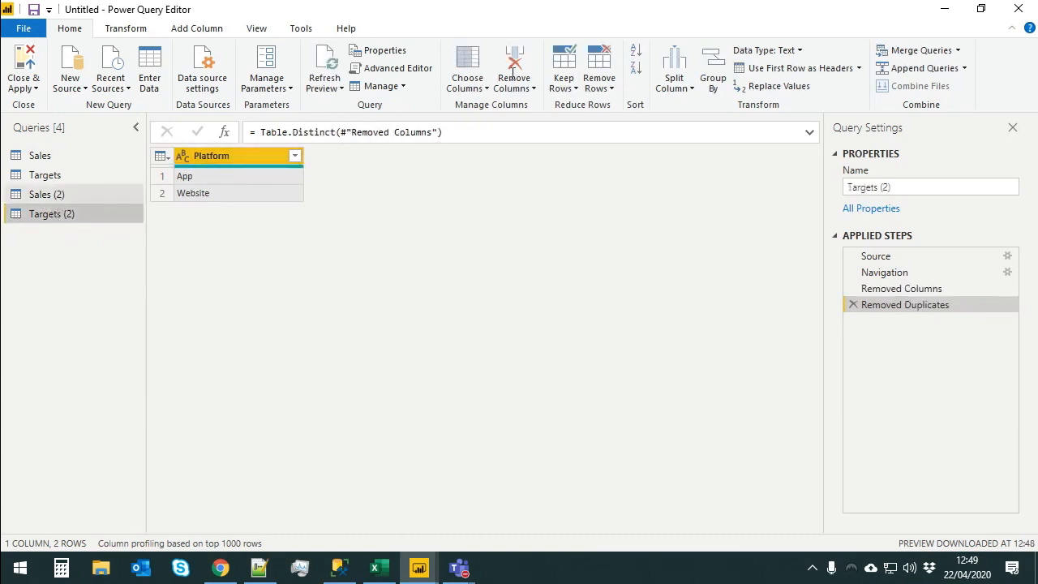
pyautogui.click(964, 69)
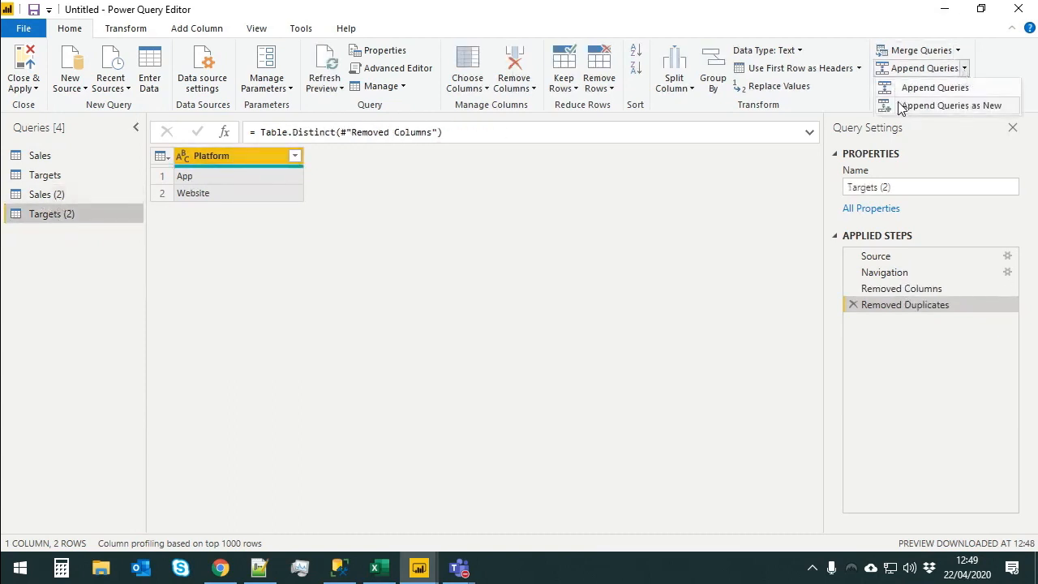
pyautogui.click(943, 107)
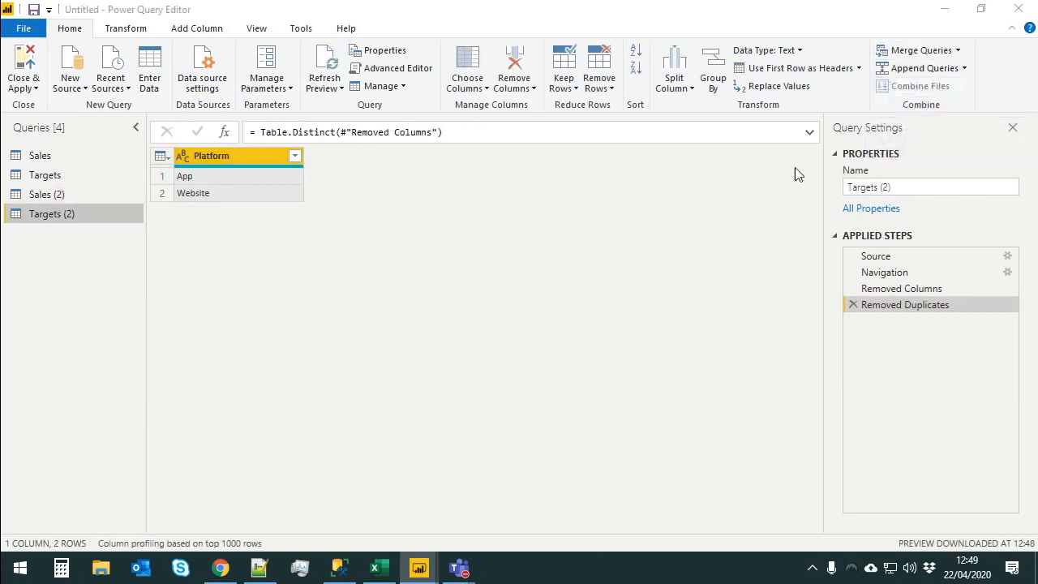
pyautogui.click(348, 323)
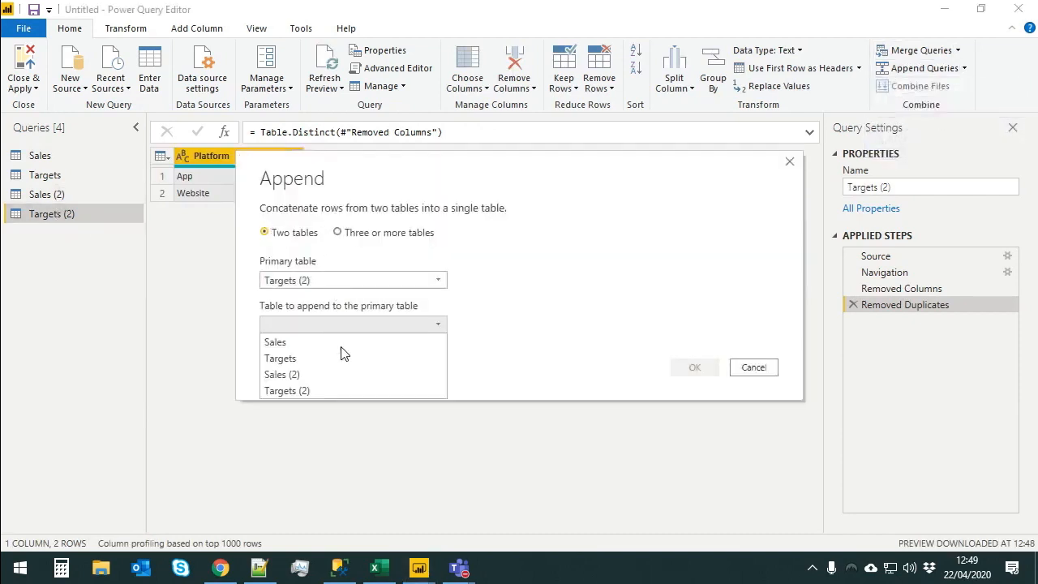
pyautogui.click(292, 374)
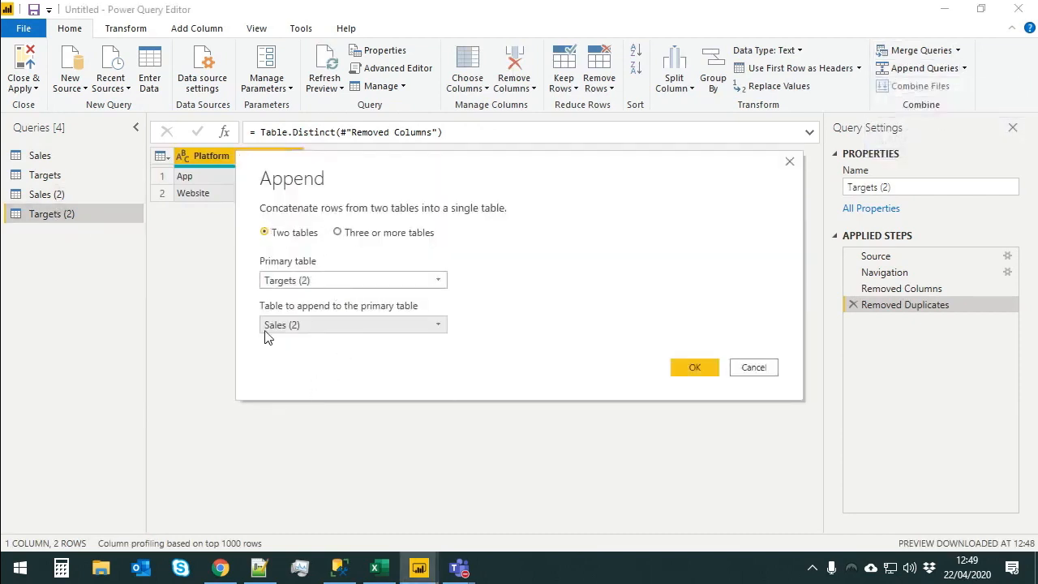
pyautogui.click(705, 376)
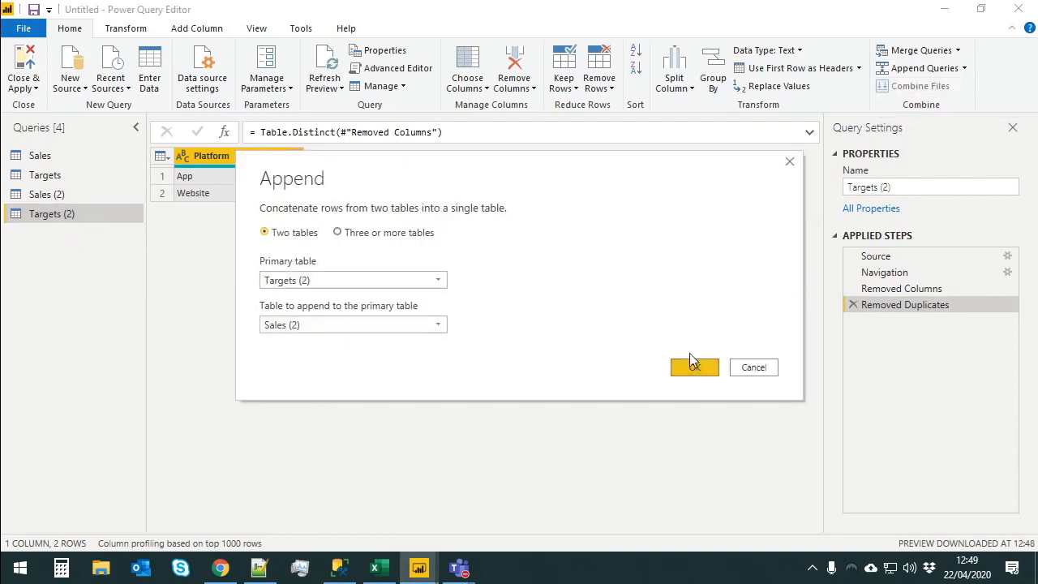
pyautogui.click(706, 373)
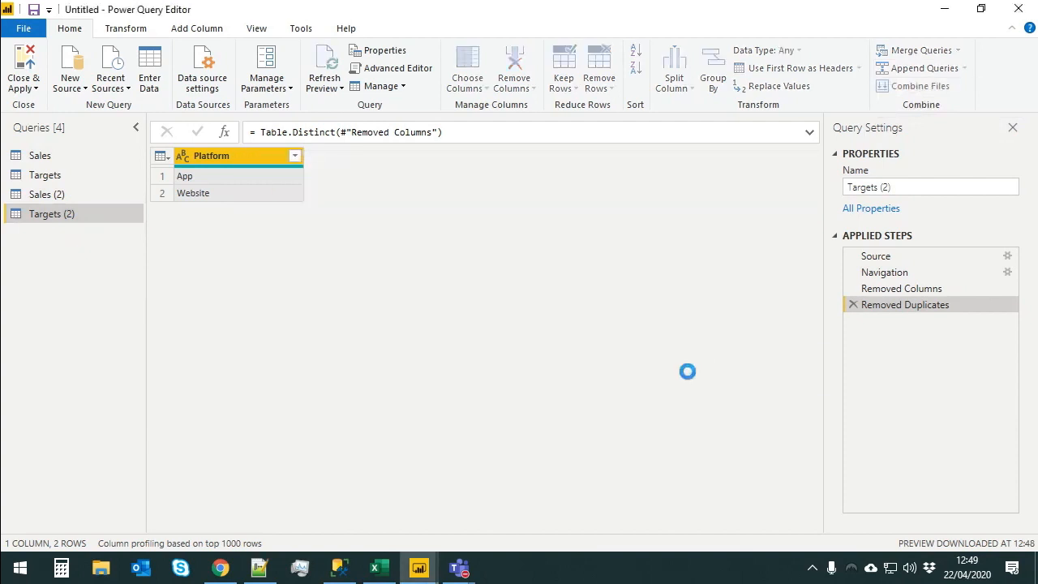
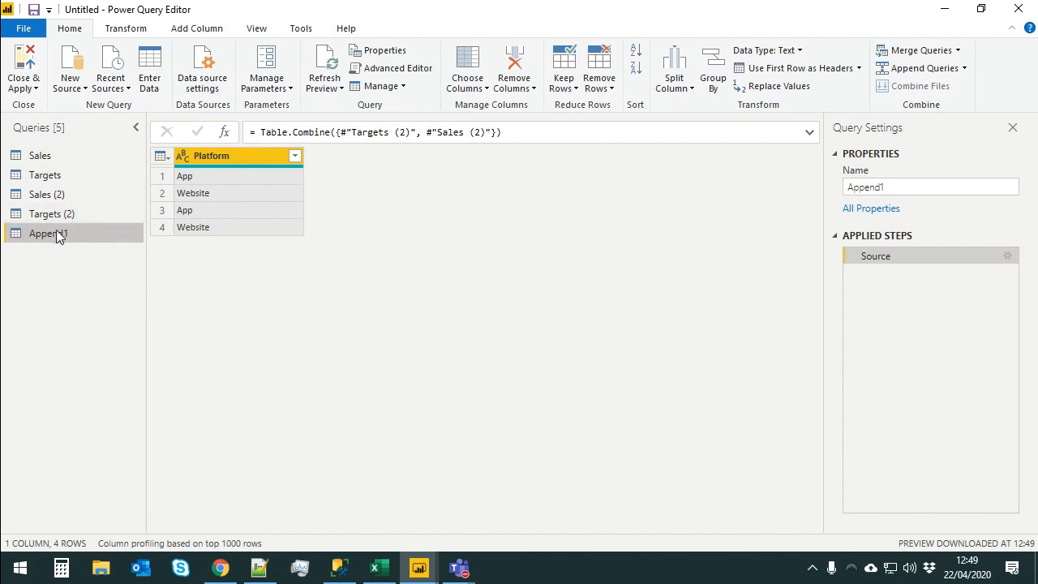
# - Remove the duplicates from the appended query's Platform column and rename the query as Platform
pyautogui.rightClick(228, 155)
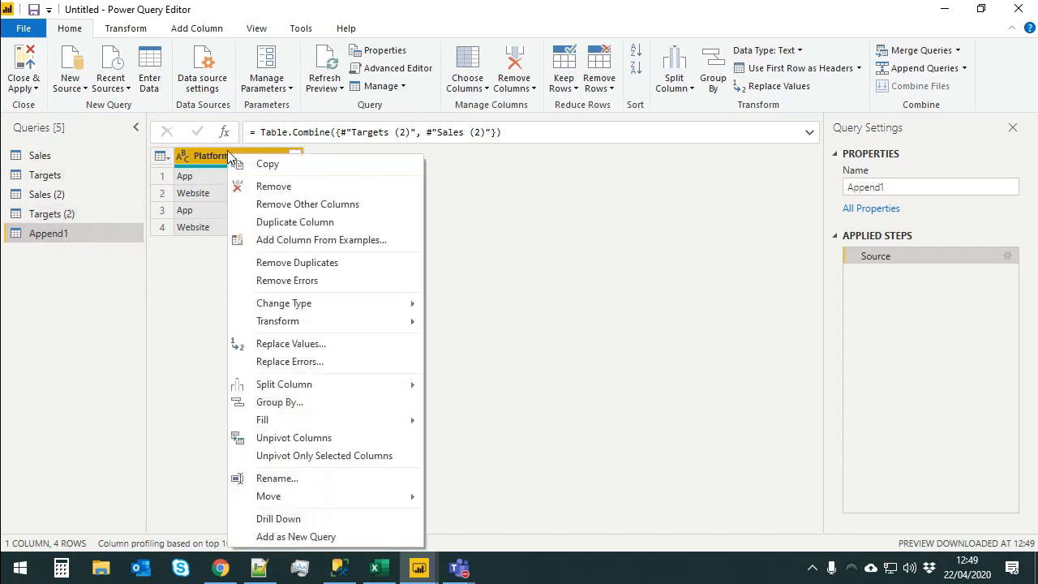
pyautogui.click(346, 262)
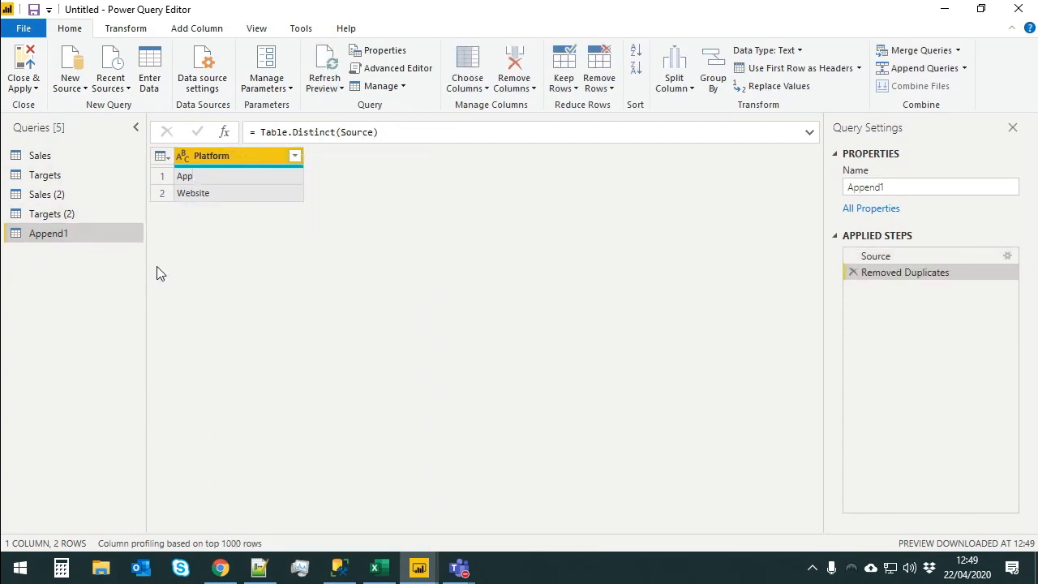
pyautogui.doubleClick(65, 232)
pyautogui.write('Pla')
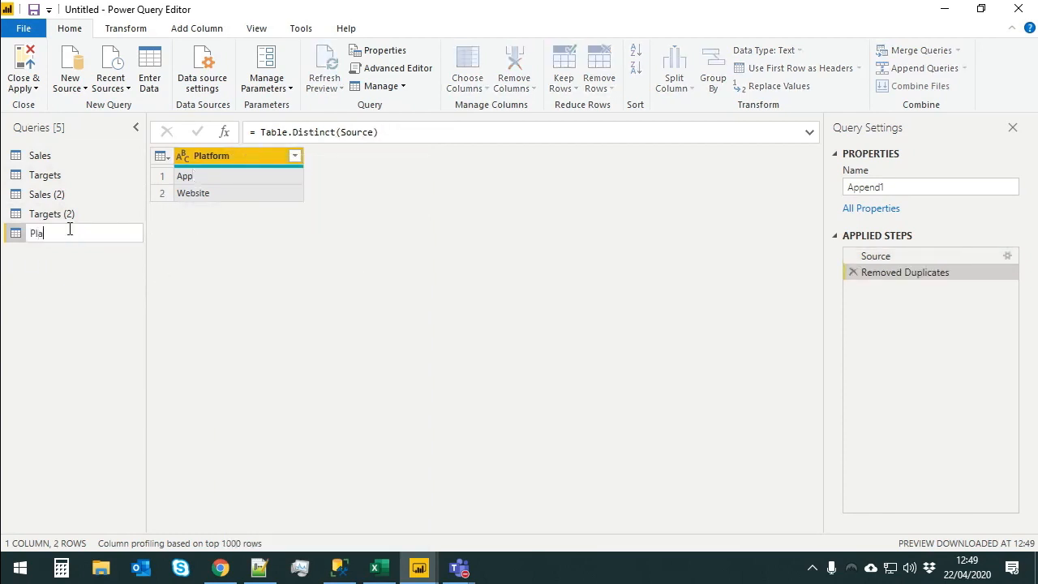
pyautogui.write('tform')
pyautogui.press('Return')
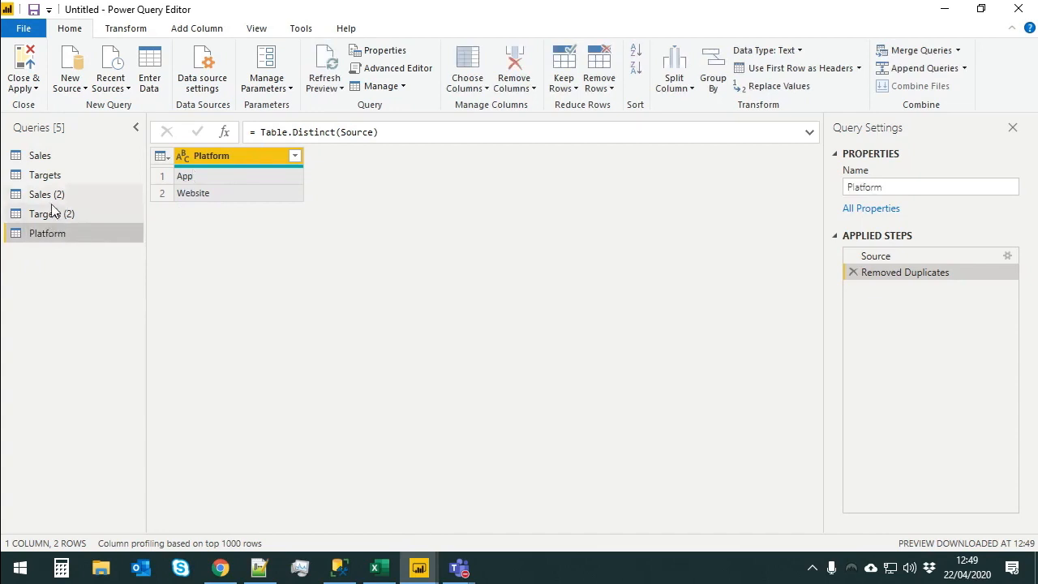
# - Exclude the Sales (2) query from report refresh and disable its load
pyautogui.click(46, 214)
pyautogui.click(45, 194)
pyautogui.click(46, 214)
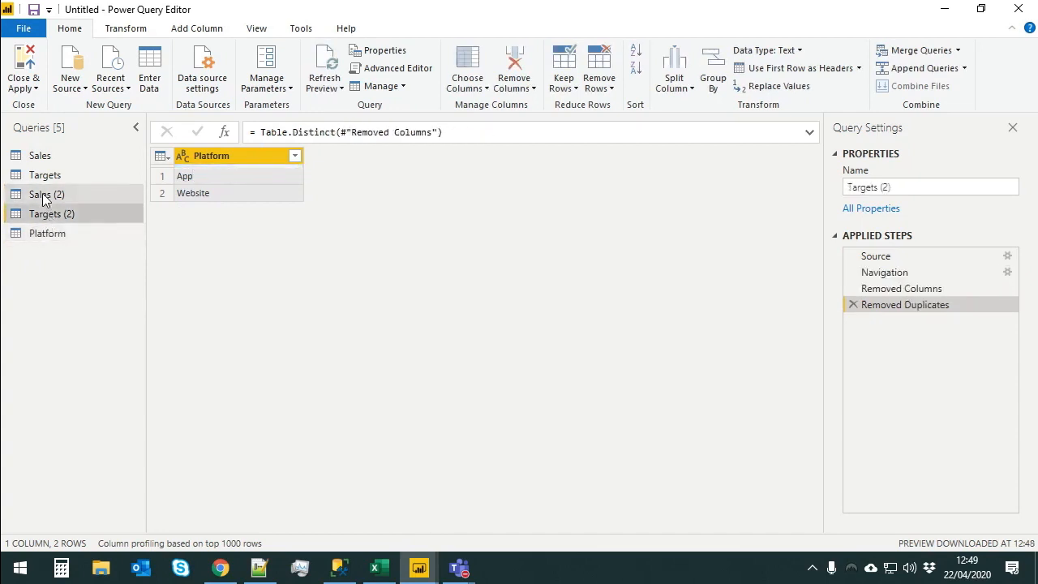
pyautogui.click(44, 196)
pyautogui.click(46, 213)
pyautogui.click(46, 199)
pyautogui.rightClick(51, 201)
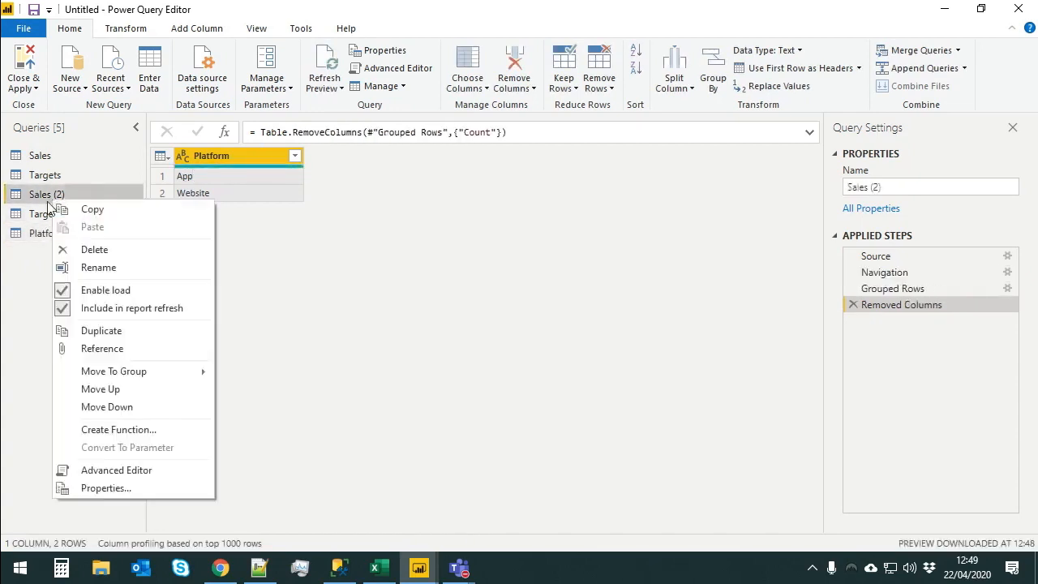
pyautogui.click(138, 312)
pyautogui.rightClick(42, 197)
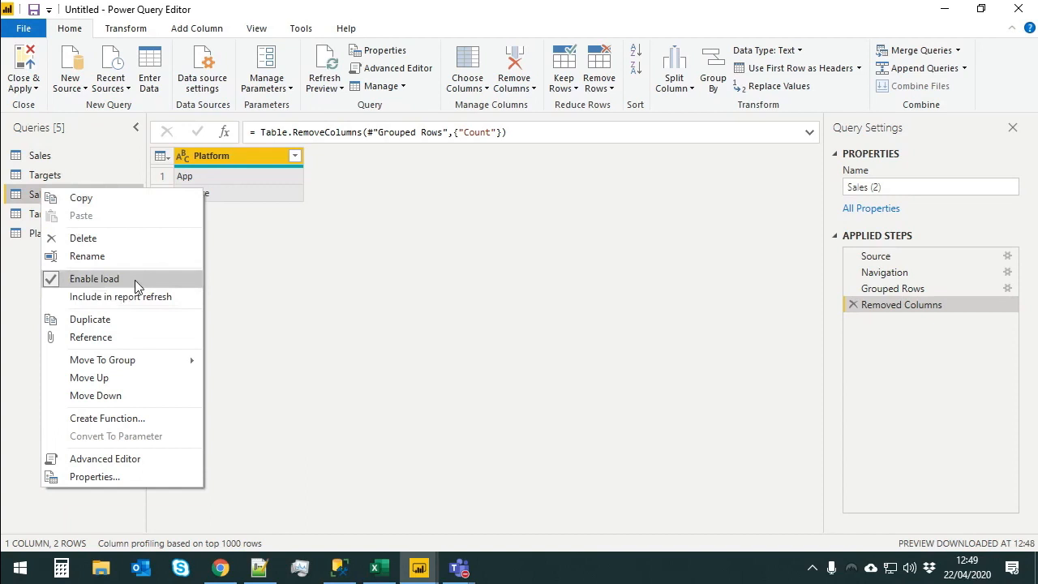
pyautogui.click(134, 280)
# - Exclude the Targets (2) query from report refresh, disable its load, and close the query editor with the changes applied
pyautogui.rightClick(50, 214)
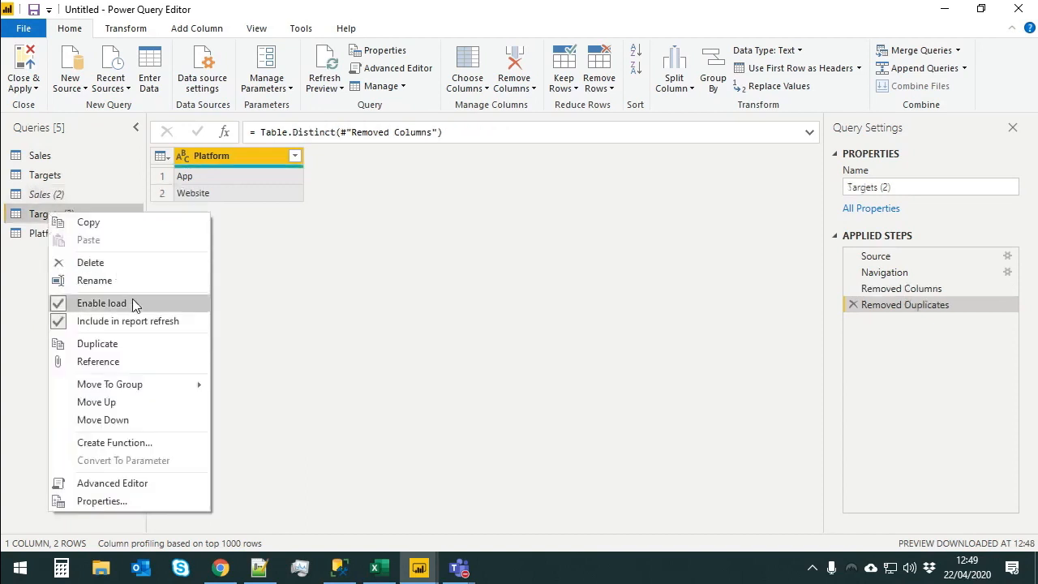
pyautogui.click(128, 320)
pyautogui.rightClick(51, 214)
pyautogui.click(102, 306)
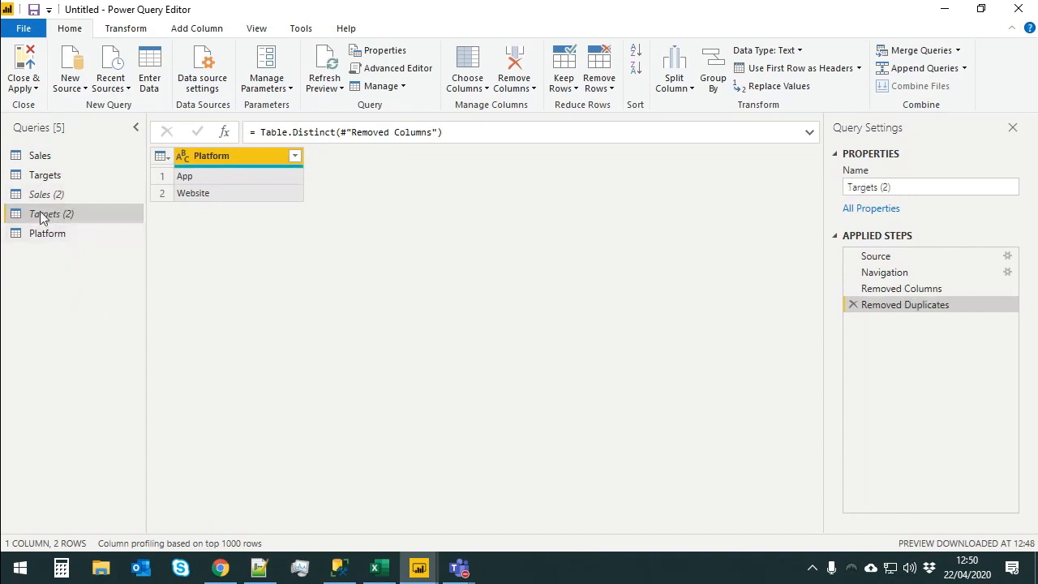
pyautogui.click(1018, 8)
pyautogui.click(547, 308)
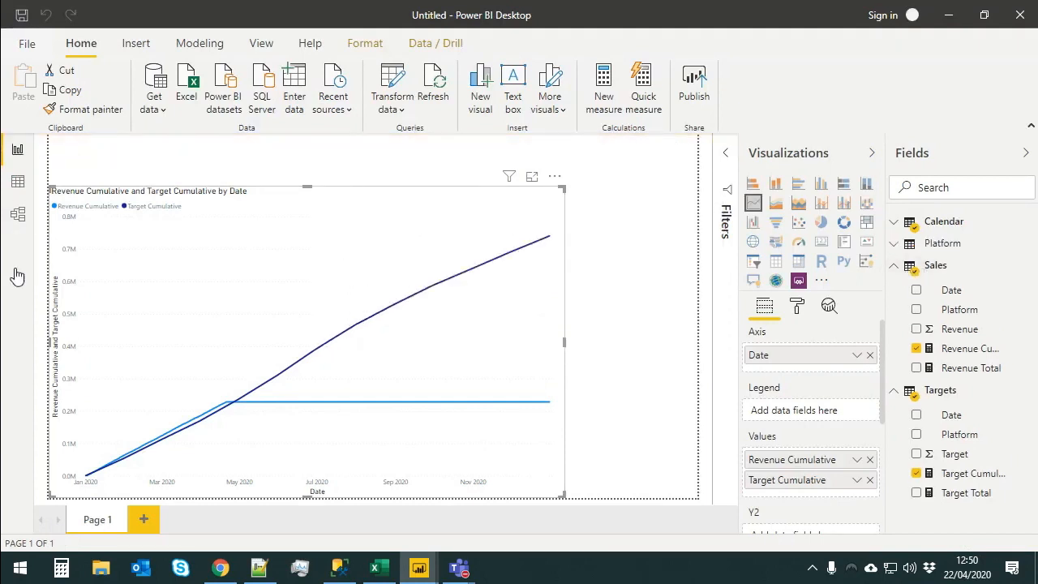
# - Place the Platform table below Calendar, between Sales and Targets, in the model diagram and return to the report
pyautogui.click(18, 217)
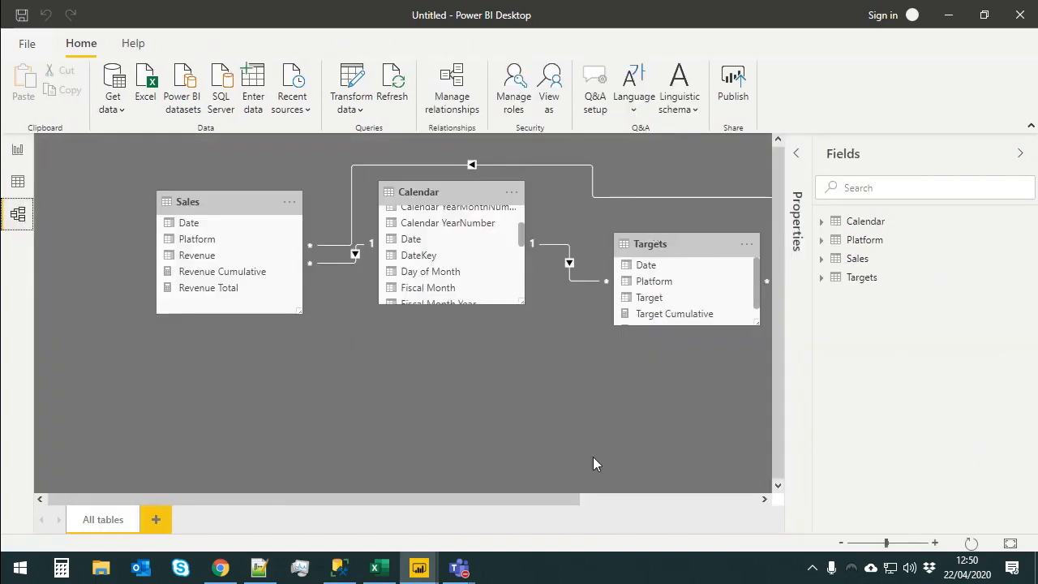
pyautogui.click(644, 503)
pyautogui.moveTo(647, 185); pyautogui.dragTo(203, 381)
pyautogui.moveTo(349, 498); pyautogui.dragTo(162, 498)
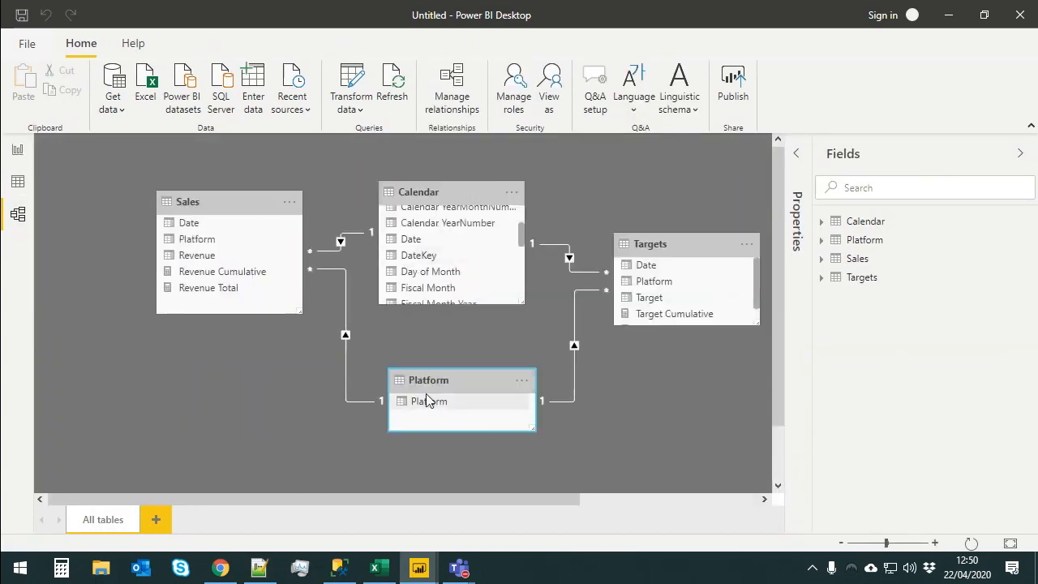
pyautogui.moveTo(451, 378); pyautogui.dragTo(439, 362)
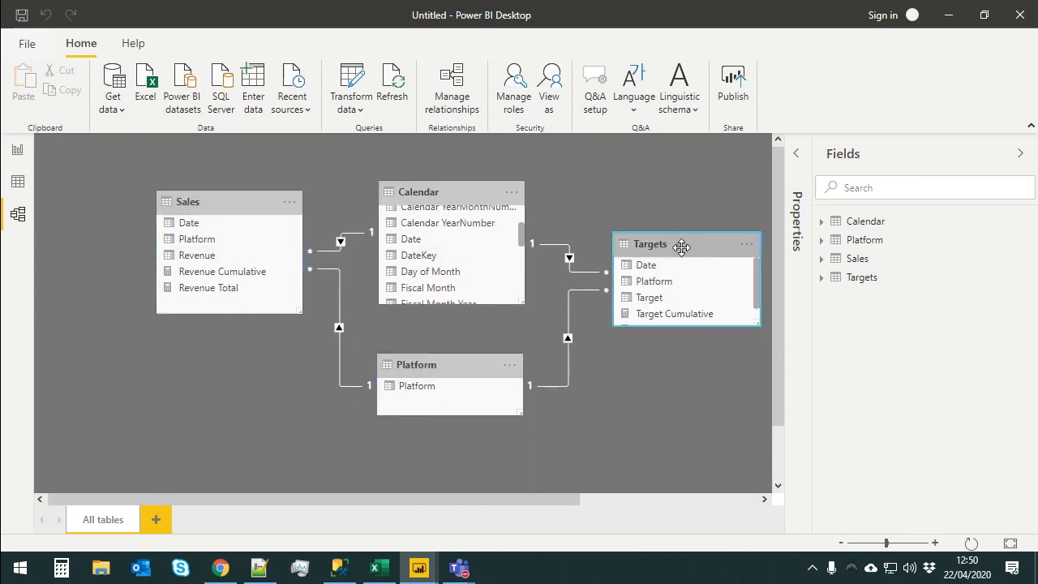
pyautogui.click(679, 244)
pyautogui.click(430, 364)
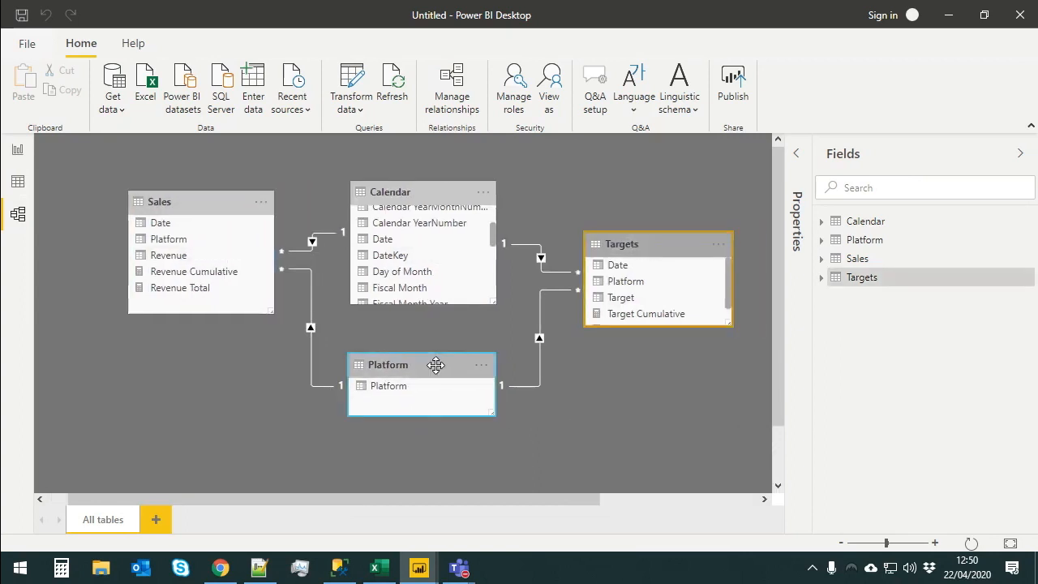
pyautogui.click(18, 153)
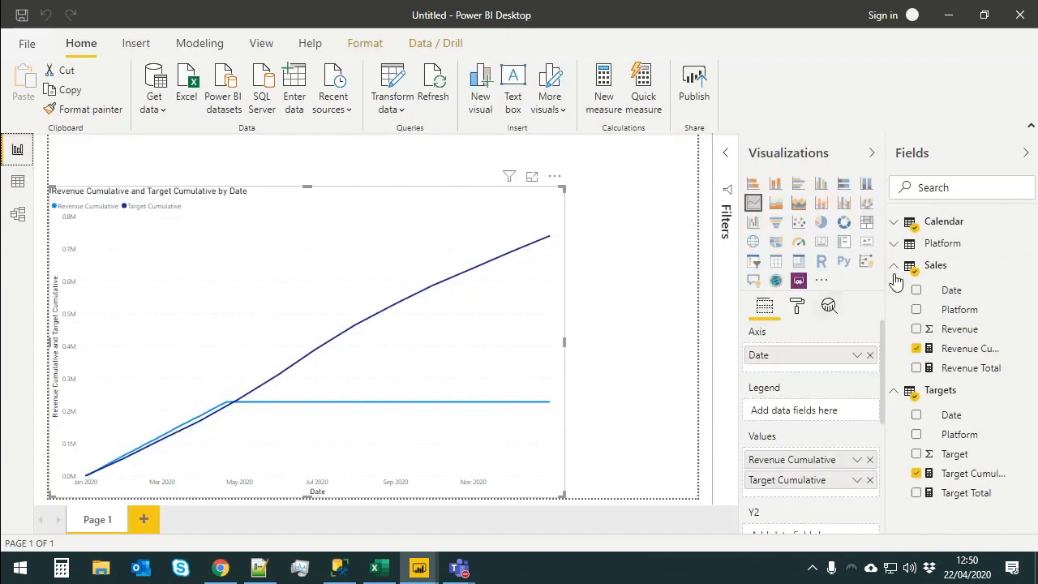
# - Add a slicer on the Platform table's Platform field above the line chart and narrow it
pyautogui.click(902, 245)
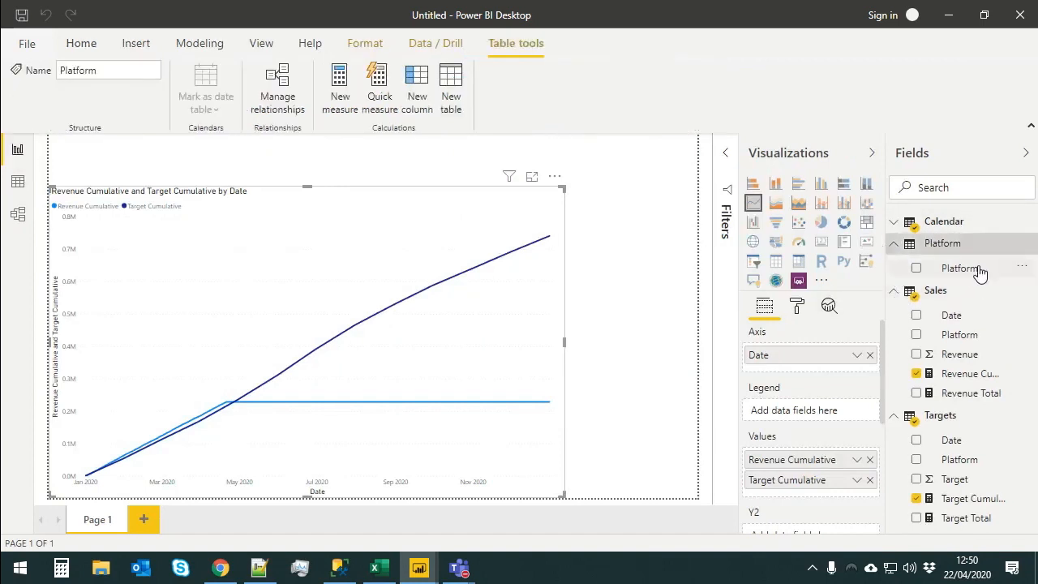
pyautogui.moveTo(969, 269); pyautogui.dragTo(661, 184)
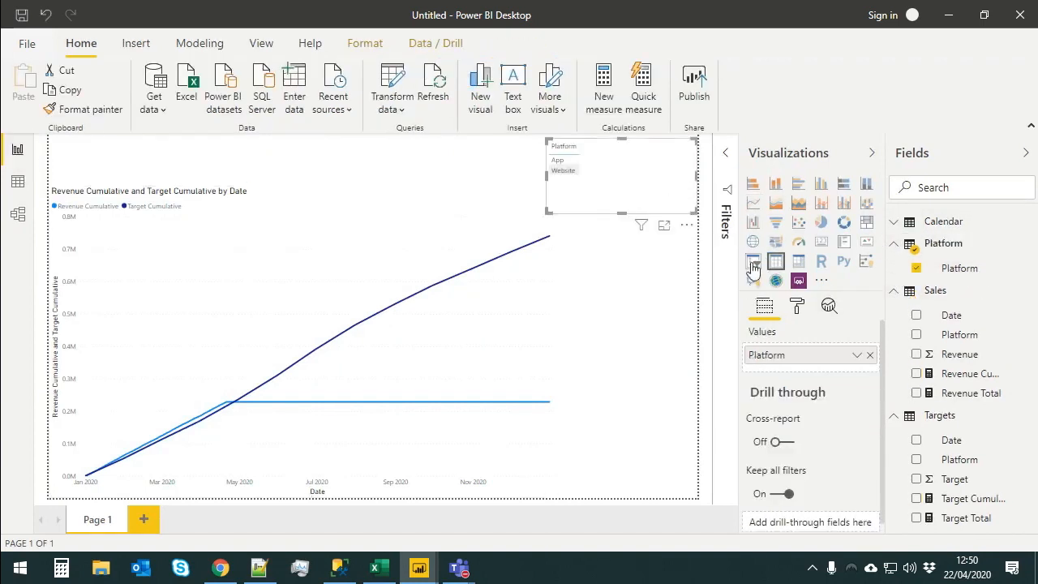
pyautogui.moveTo(548, 173); pyautogui.dragTo(604, 173)
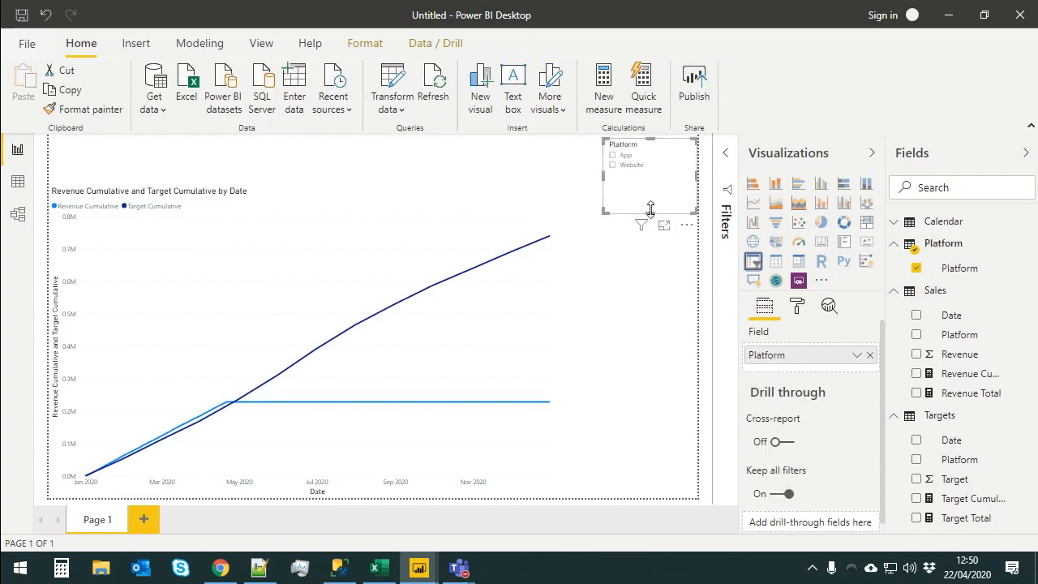
# - Filter the chart by Website, then by App, and compare cumulative revenue with target around late April 2020 for each platform
pyautogui.click(628, 168)
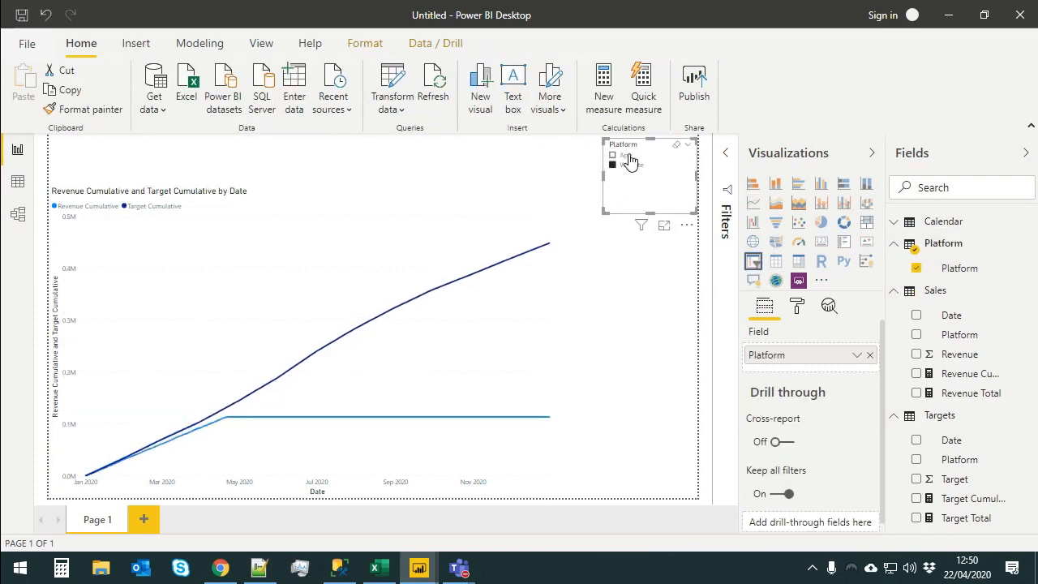
pyautogui.click(629, 155)
pyautogui.click(632, 165)
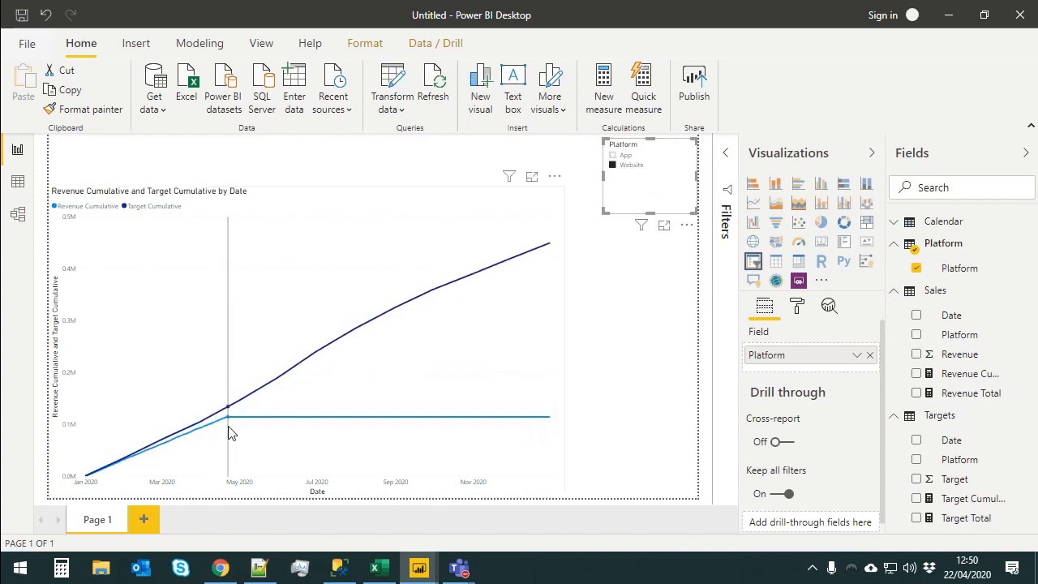
pyautogui.moveTo(228, 428)
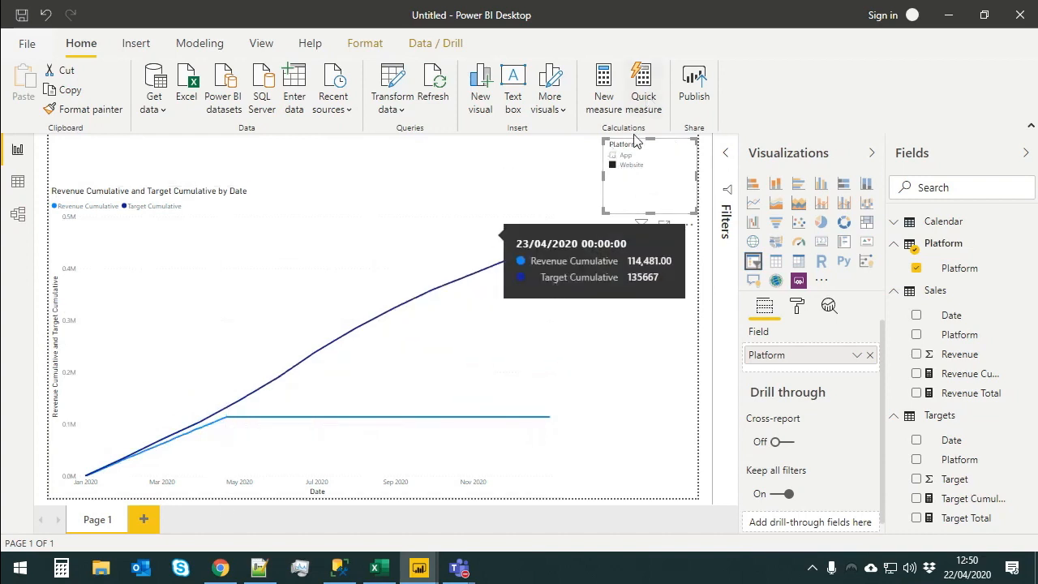
pyautogui.click(626, 155)
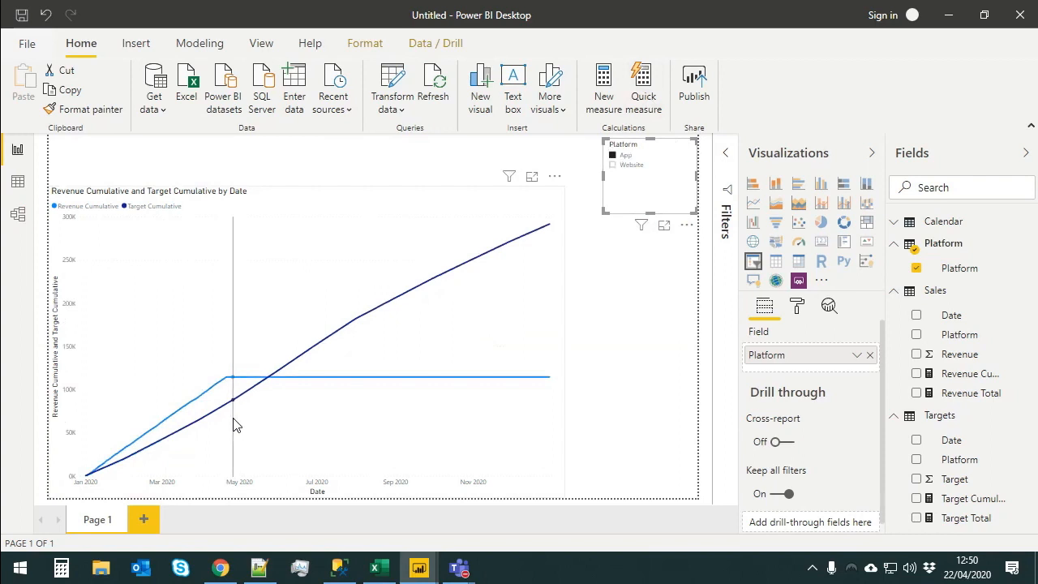
pyautogui.moveTo(228, 428)
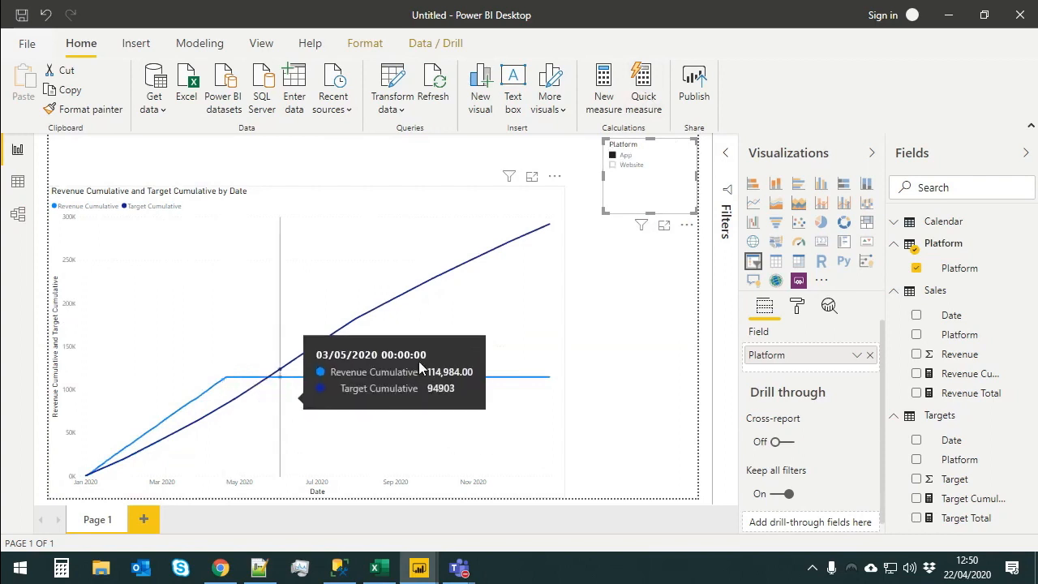
# - Wrap the Target Cumulative measure's TOTALYTD expression in IF(max('Calendar'[Date])<TODAY(), …) and commit the formula
pyautogui.click(295, 382)
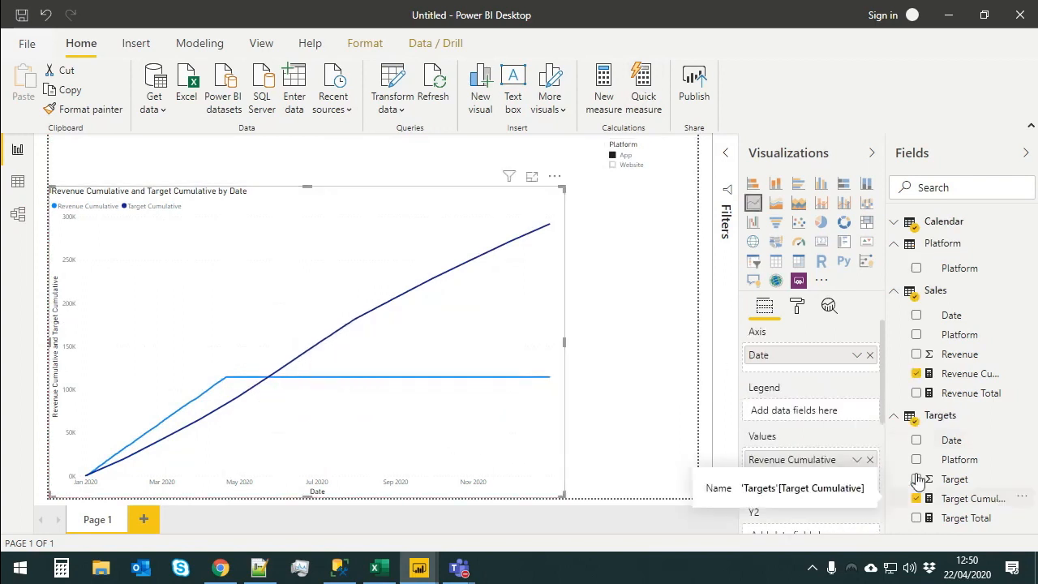
pyautogui.click(980, 505)
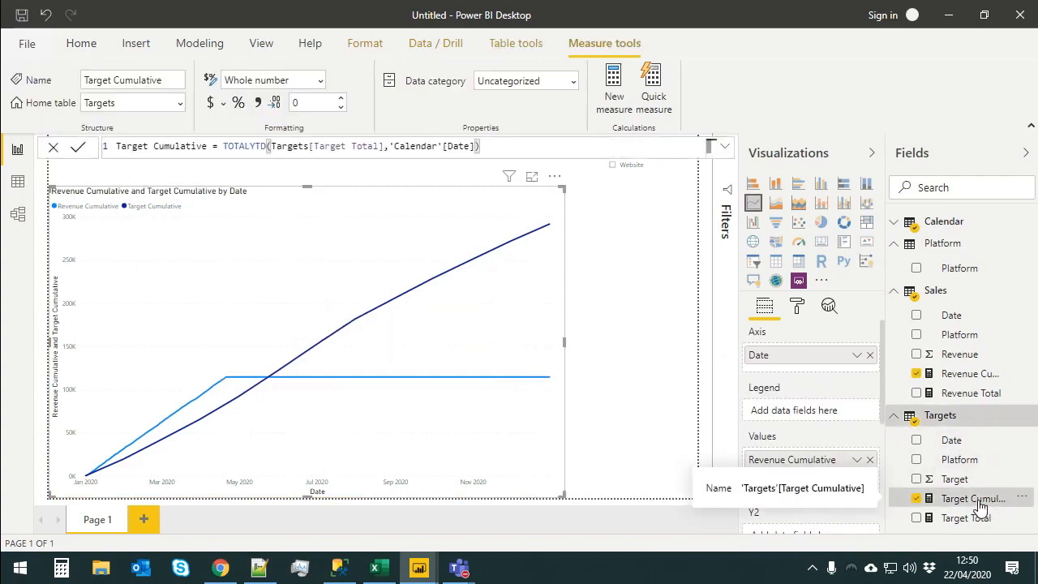
pyautogui.click(219, 150)
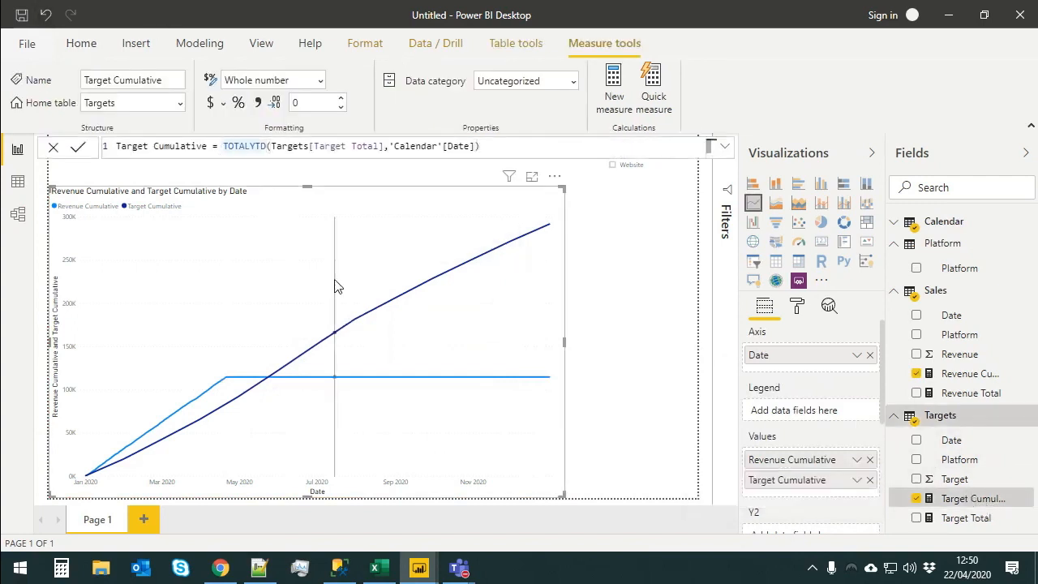
pyautogui.moveTo(338, 286)
pyautogui.write('IF(')
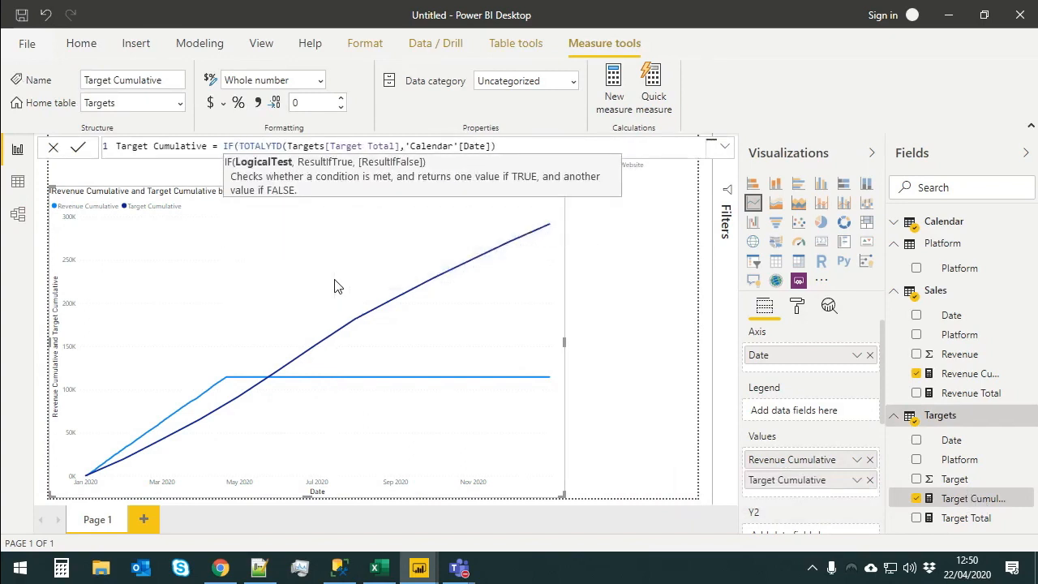
pyautogui.write('max(da')
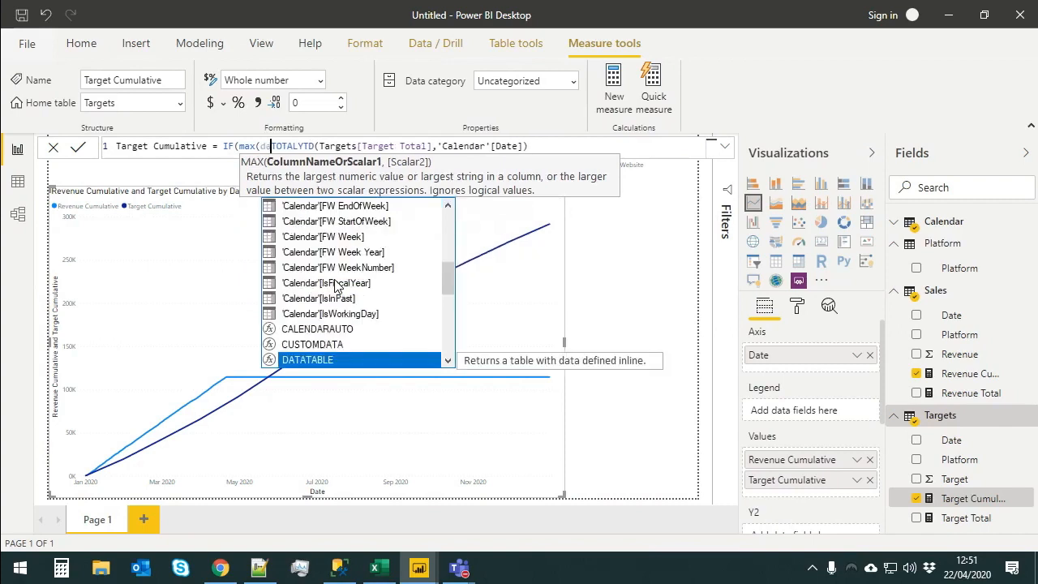
pyautogui.press('Up')
pyautogui.press('Up')
pyautogui.press('Up')
pyautogui.press('Up')
pyautogui.press('Up')
pyautogui.press('Up')
pyautogui.press('Up')
pyautogui.press('Up')
pyautogui.press('Up')
pyautogui.press('Up')
pyautogui.press('Up')
pyautogui.press('Up')
pyautogui.press('Up')
pyautogui.press('Up')
pyautogui.press('Up')
pyautogui.press('Up')
pyautogui.press('Up')
pyautogui.press('Up')
pyautogui.press('Up')
pyautogui.press('Up')
pyautogui.press('Down')
pyautogui.press('Down')
pyautogui.press('Down')
pyautogui.press('Down')
pyautogui.press('Down')
pyautogui.press('Down')
pyautogui.press('Down')
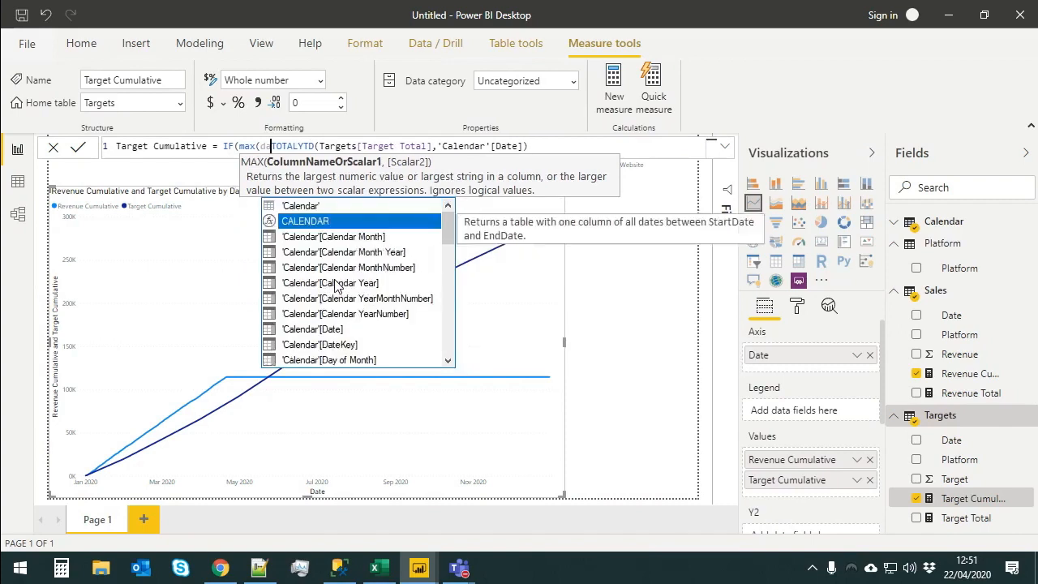
pyautogui.press('Down')
pyautogui.press('Tab')
pyautogui.write(')')
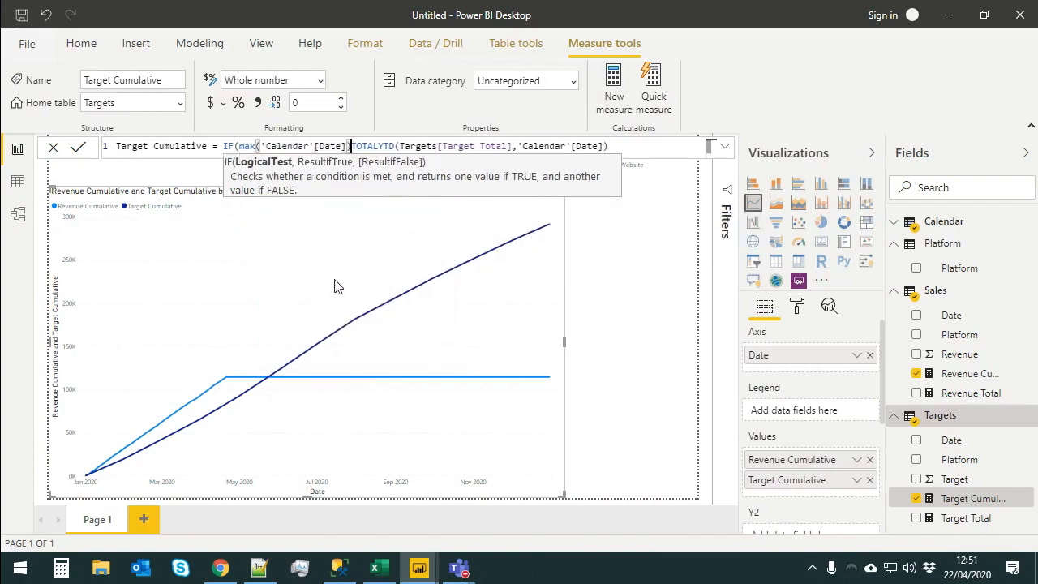
pyautogui.write('<today')
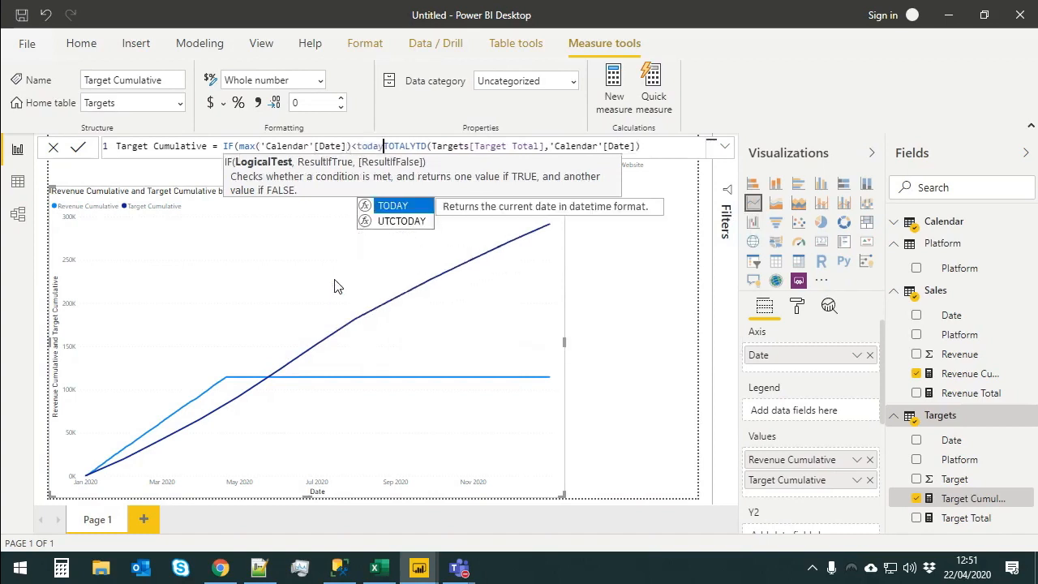
pyautogui.press('Tab')
pyautogui.write('),')
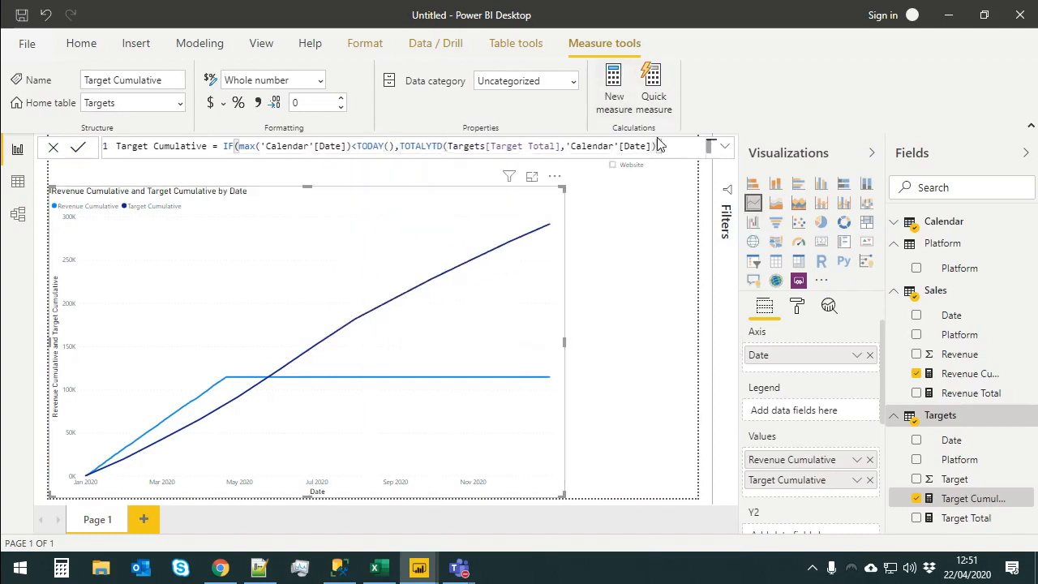
pyautogui.press('Return')
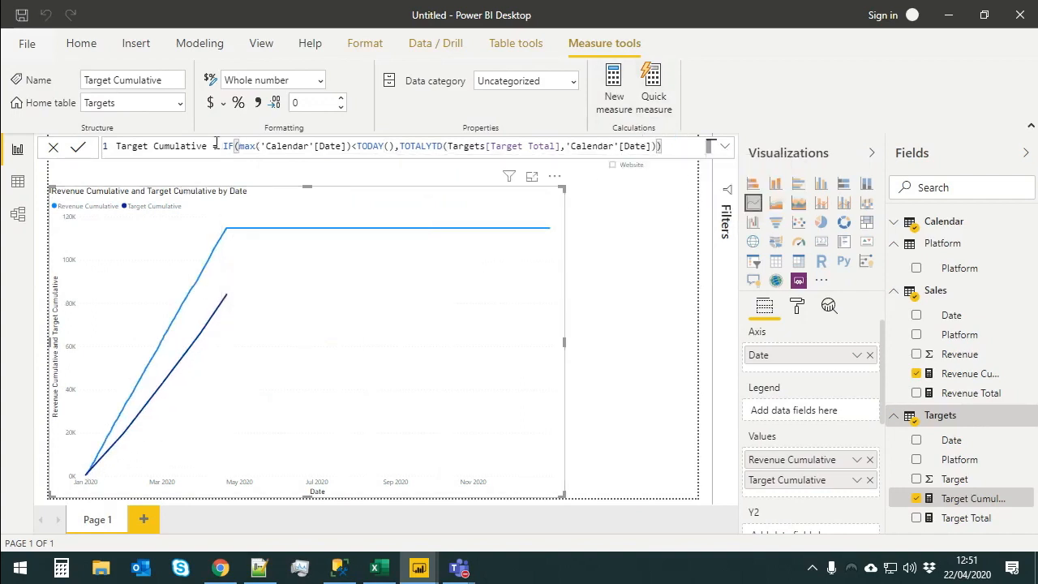
# - Cut the IF date condition out of the Target Cumulative measure, leaving TOTALYTD(Targets[Target Total],'Calendar'[Date])
pyautogui.moveTo(228, 145); pyautogui.dragTo(405, 147)
pyautogui.hotkey('ctrl', 'c')
pyautogui.press('BackSpace')
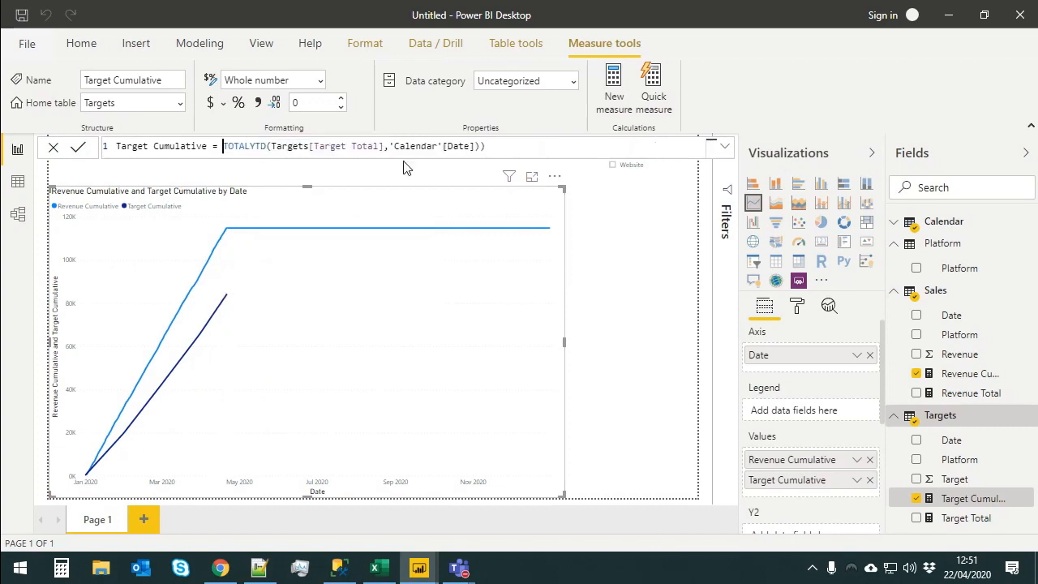
pyautogui.press('BackSpace')
pyautogui.press('Return')
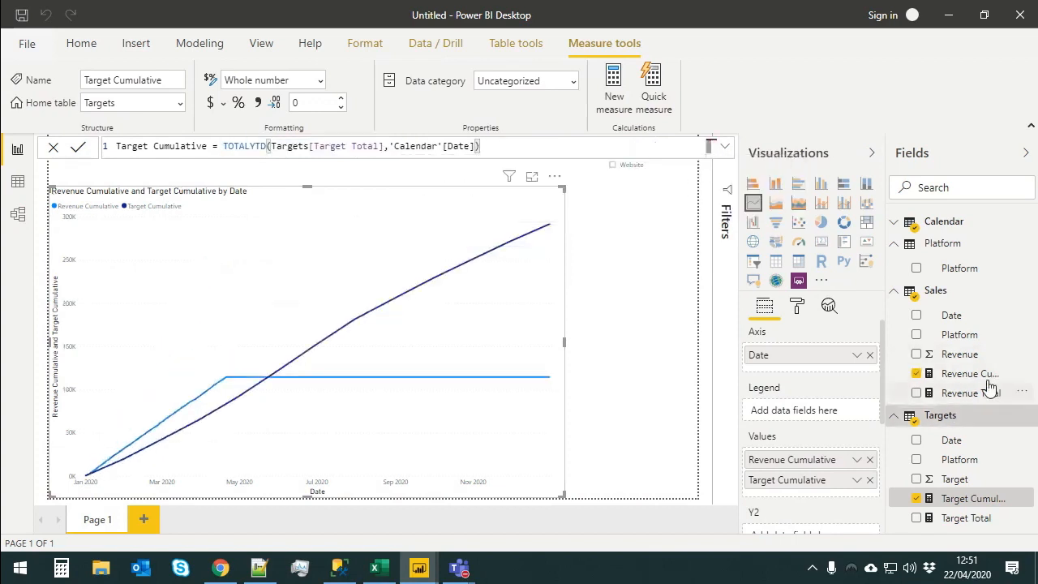
# - Change the Revenue Cumulative measure to IF(max('Calendar'[Date])<TODAY(),TOTALYTD([Revenue Total],'Calendar'[Date])) using the cut condition
pyautogui.click(973, 374)
pyautogui.click(229, 149)
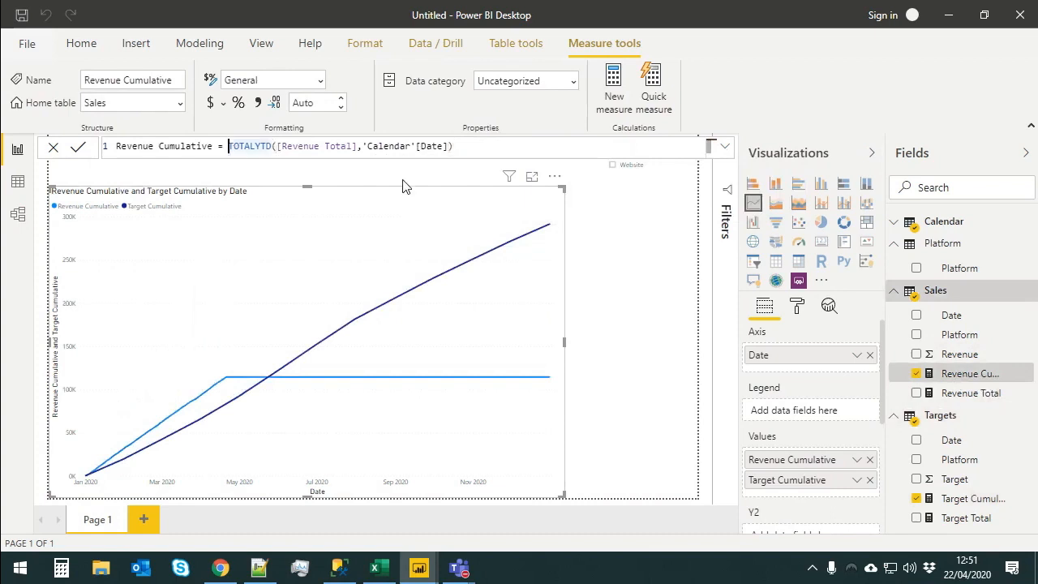
pyautogui.hotkey('ctrl', 'v')
pyautogui.click(656, 150)
pyautogui.write(')')
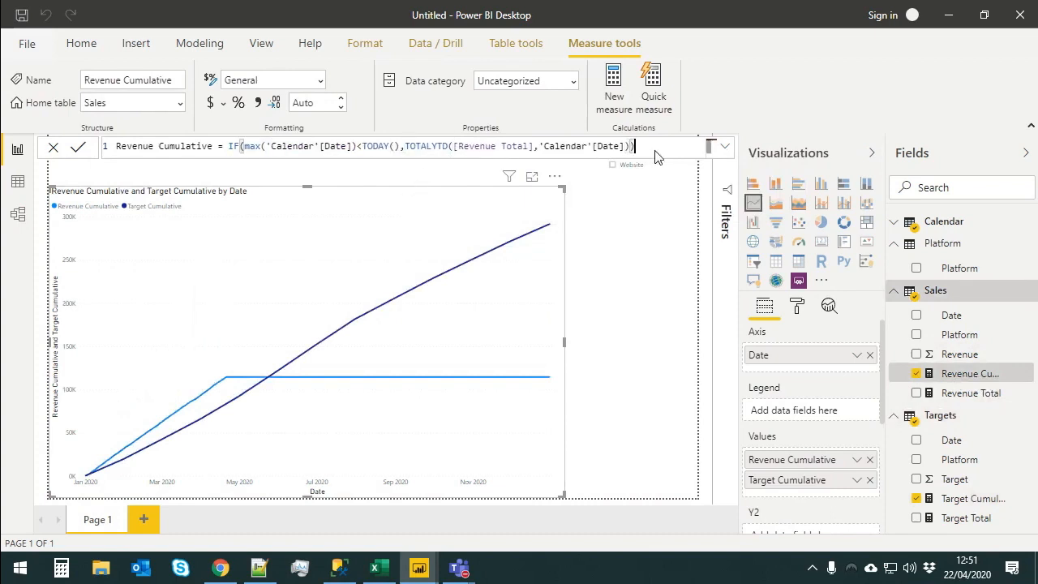
pyautogui.click(640, 329)
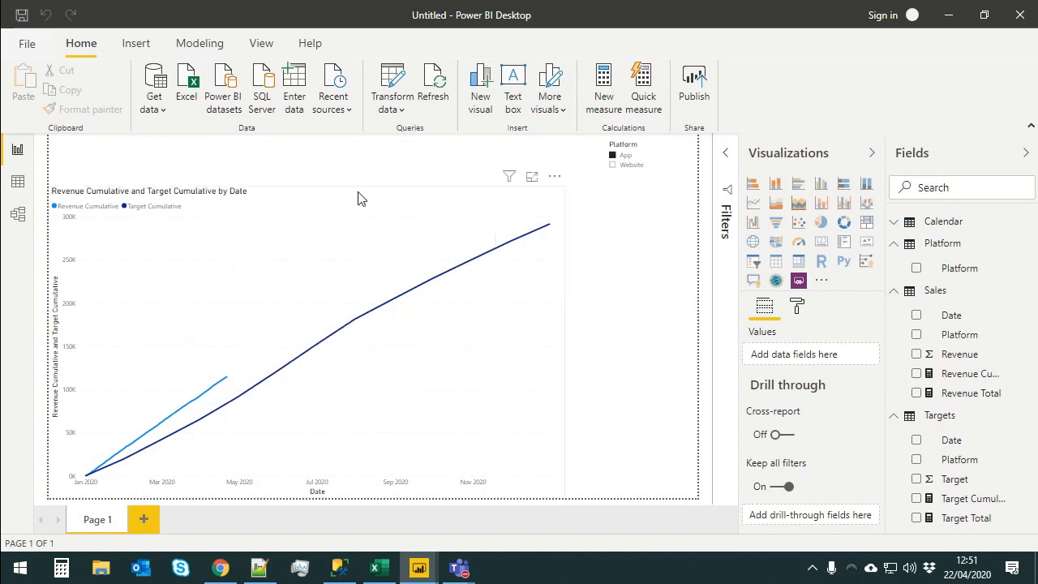
pyautogui.click(66, 198)
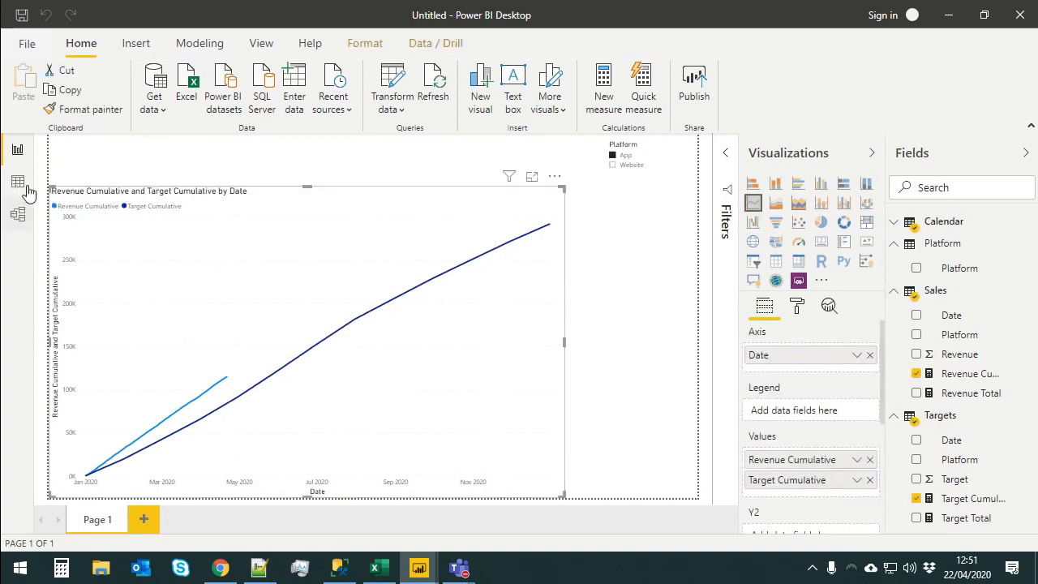
pyautogui.click(28, 189)
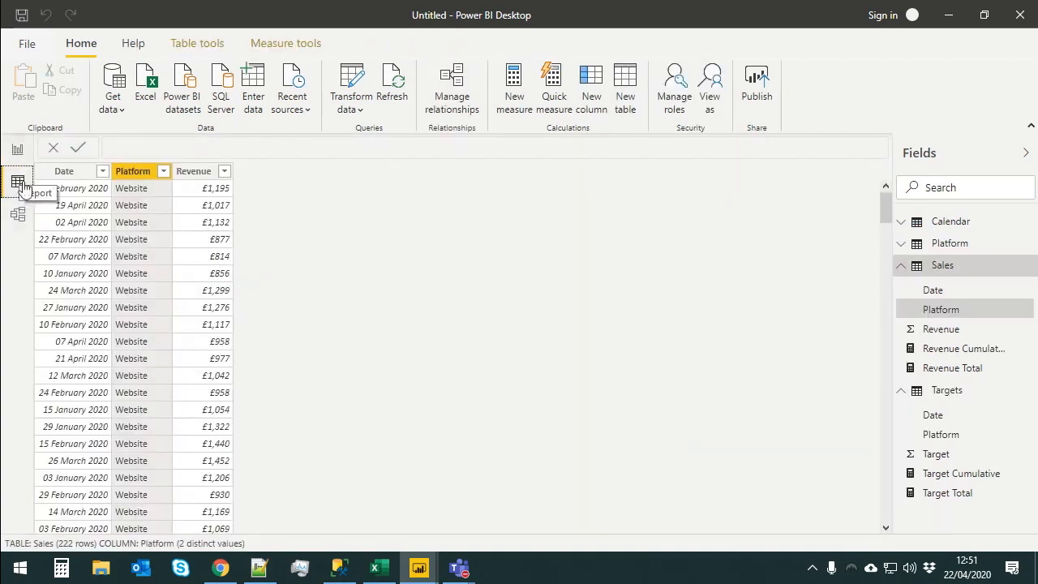
pyautogui.click(17, 149)
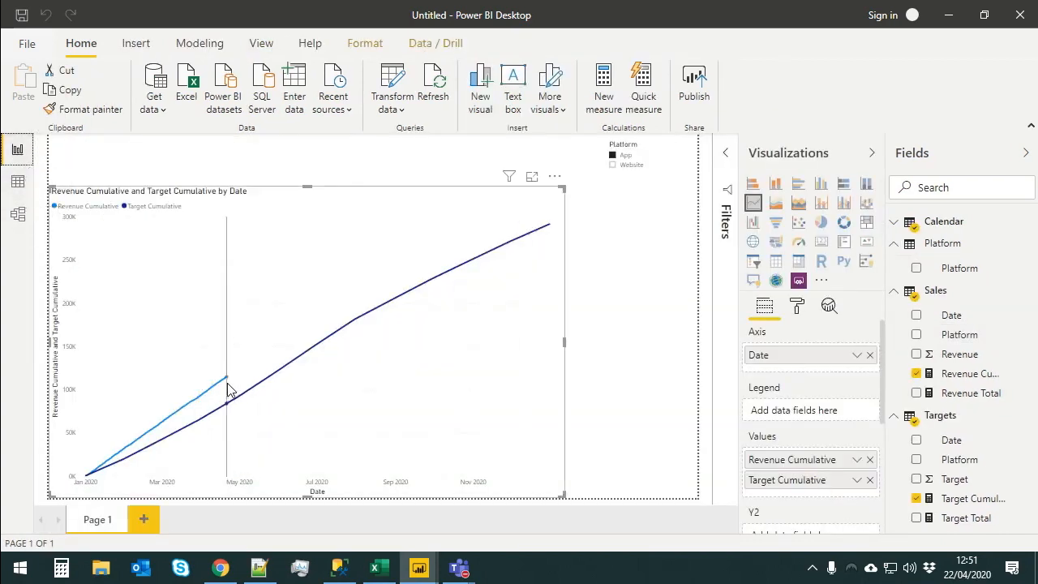
pyautogui.click(894, 293)
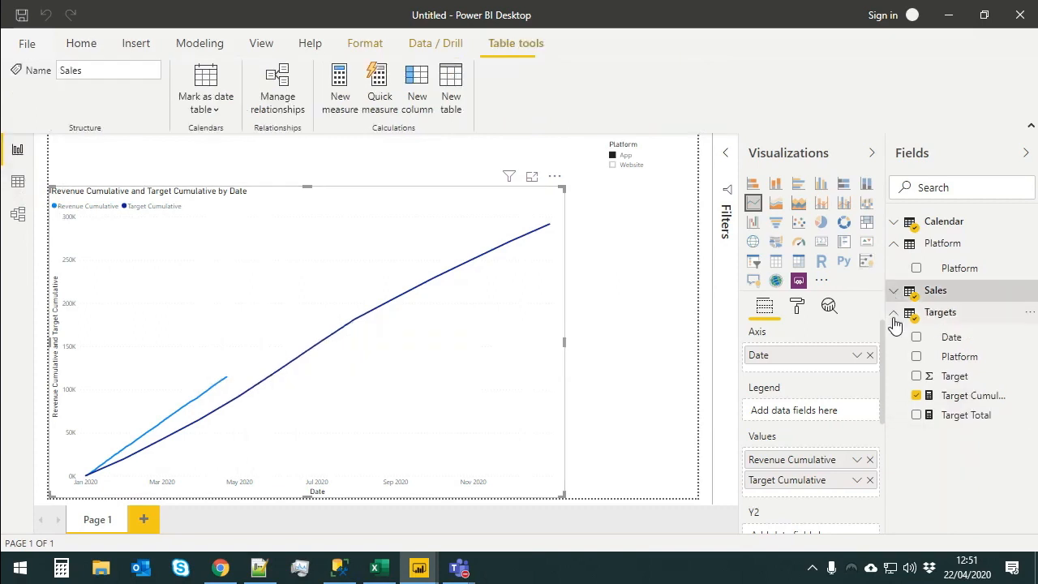
pyautogui.click(895, 314)
pyautogui.click(895, 312)
pyautogui.click(897, 292)
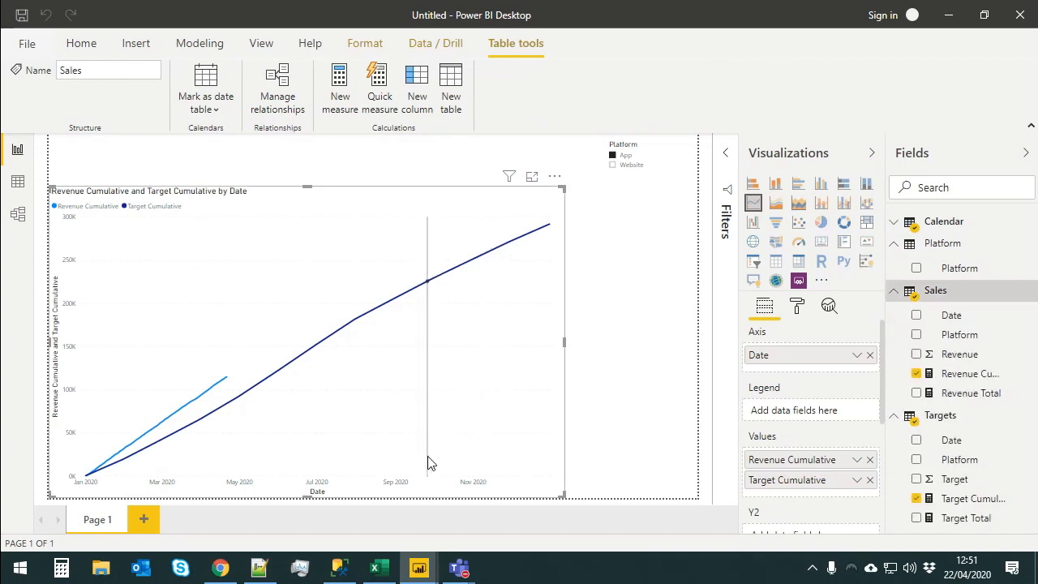
# - Switch to the Complete Power BI report and examine the revenue, target and trend lines on its year-to-date chart
pyautogui.moveTo(420, 574)
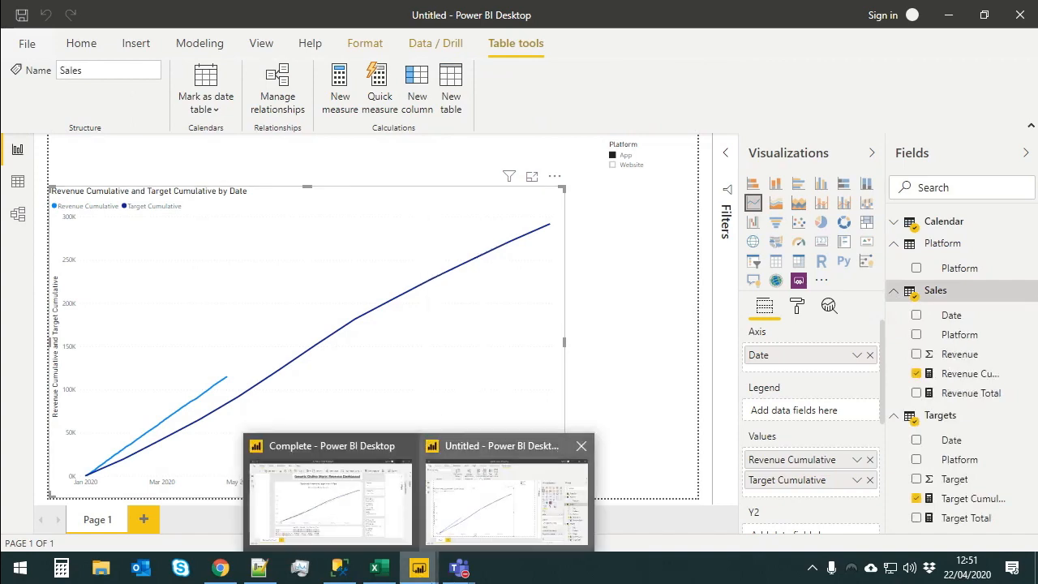
pyautogui.click(329, 497)
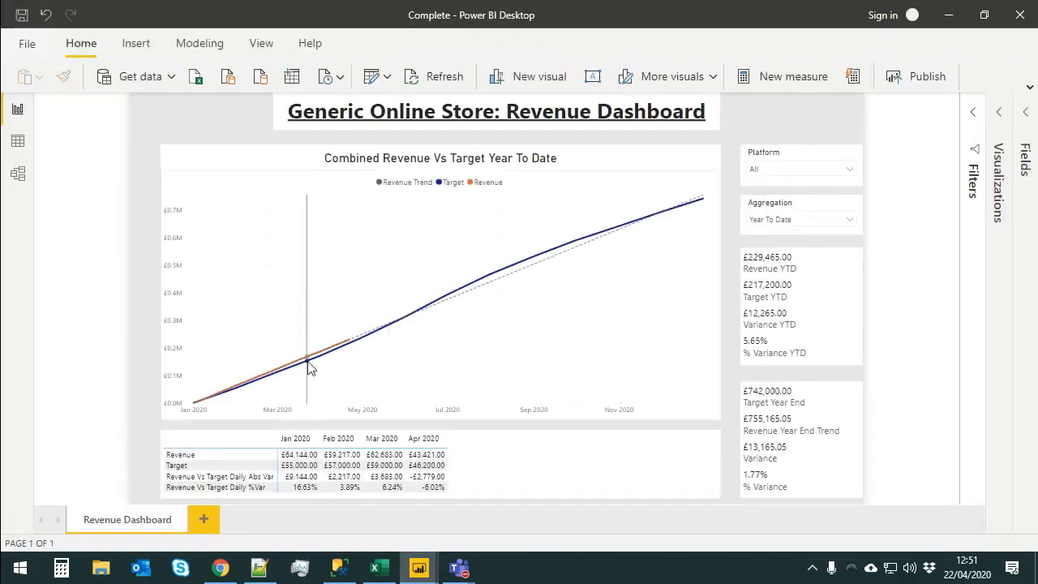
pyautogui.moveTo(391, 339)
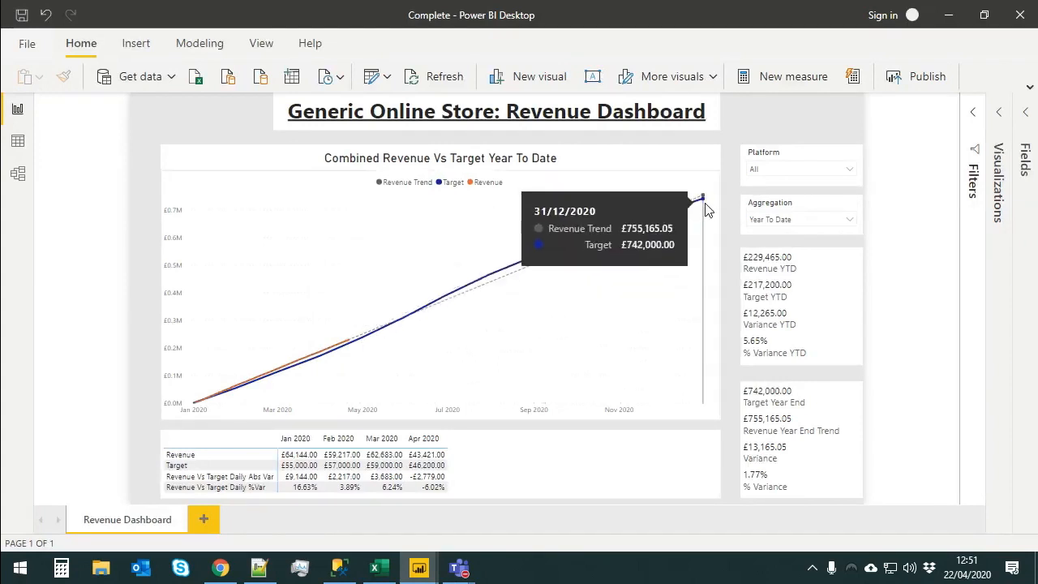
# - Inspect the Trend line analytics settings of the Combined Revenue Vs Target Year To Date chart
pyautogui.click(706, 178)
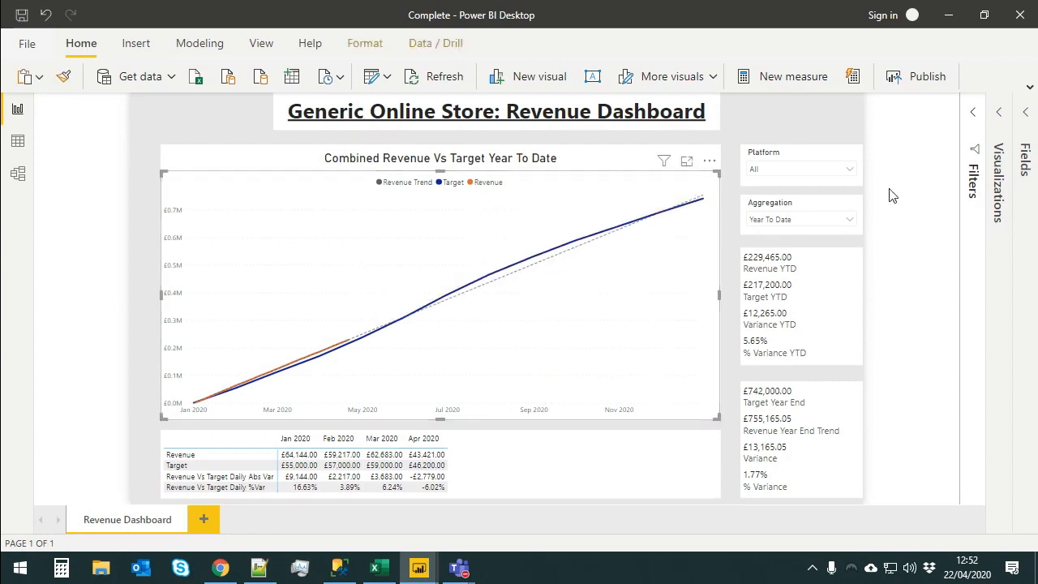
pyautogui.click(1002, 114)
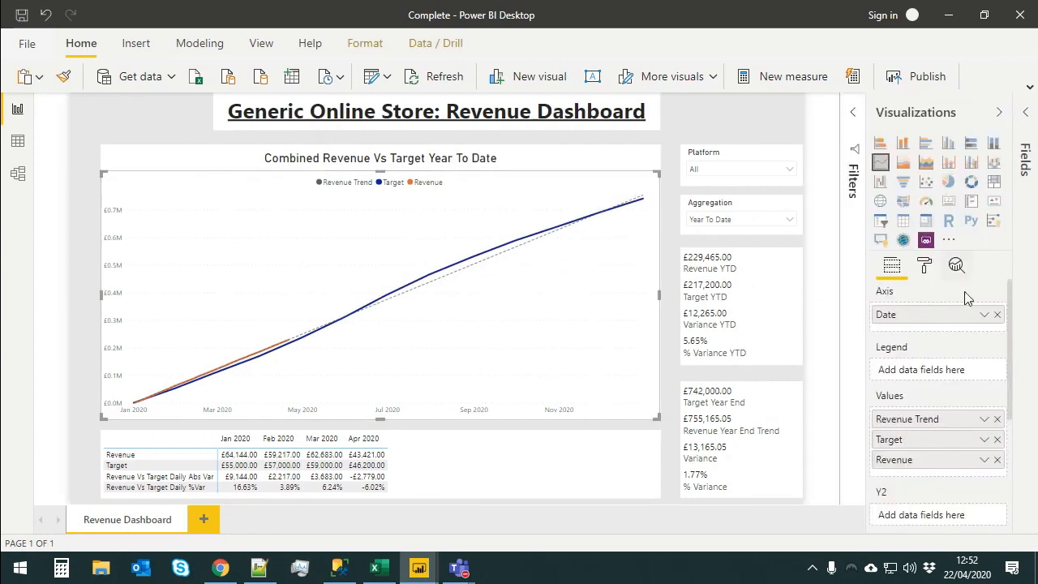
pyautogui.click(924, 268)
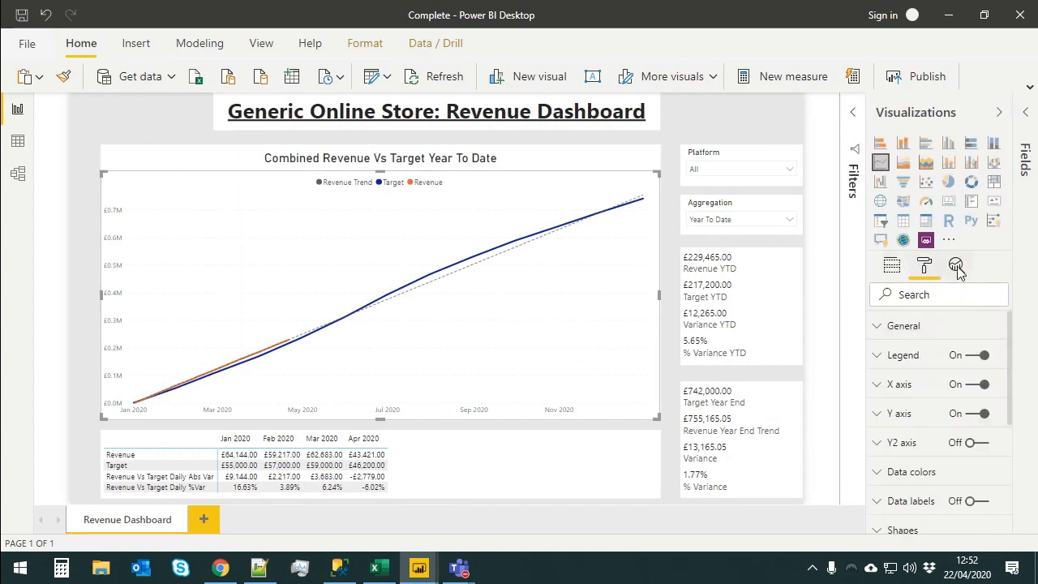
pyautogui.click(957, 268)
pyautogui.click(902, 327)
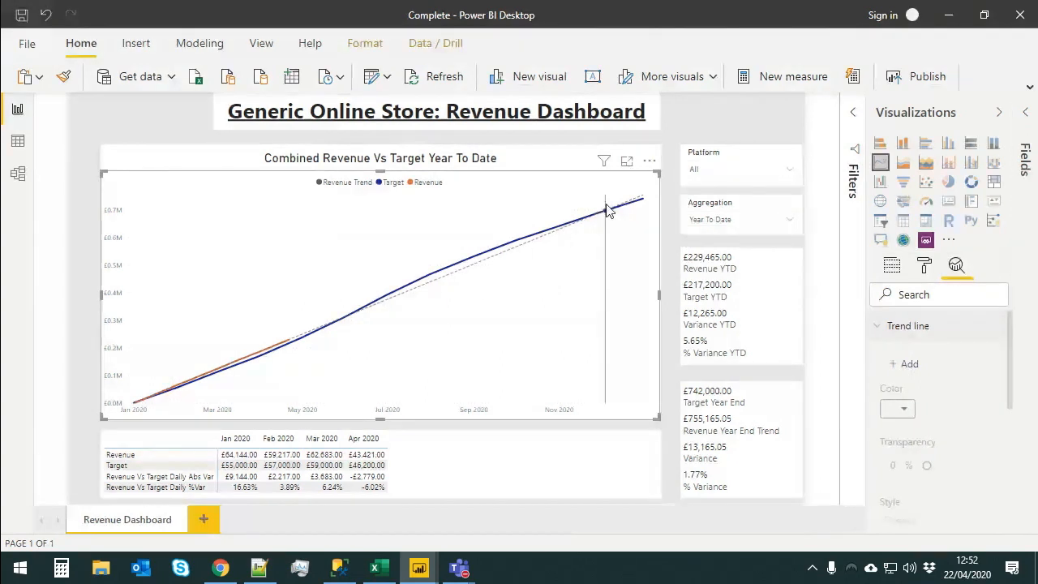
# - Inspect the year-end points of the Revenue Trend and Target lines on the year-to-date chart, clearing the point selection when done
pyautogui.moveTo(645, 202)
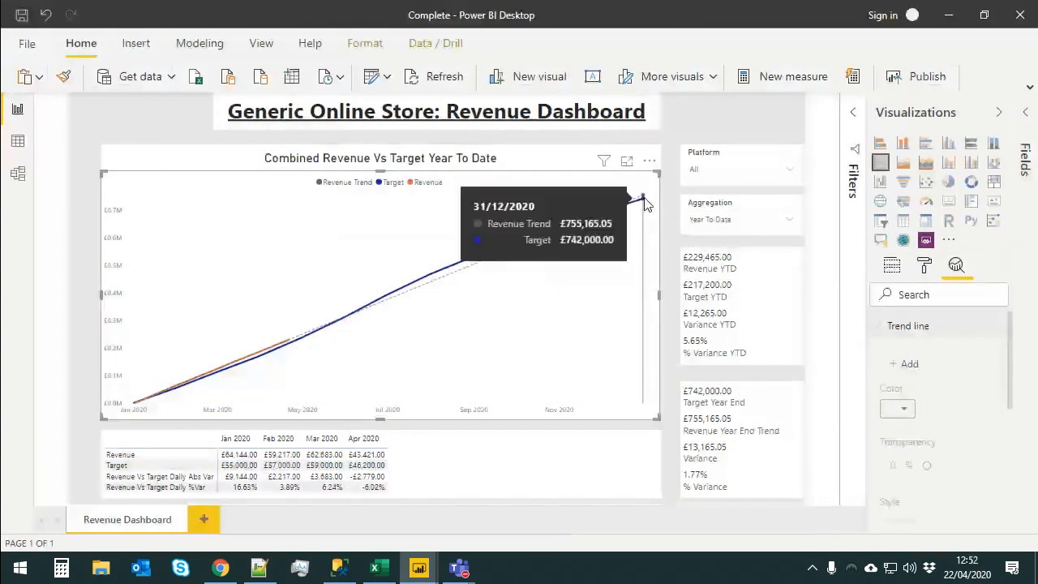
pyautogui.click(637, 205)
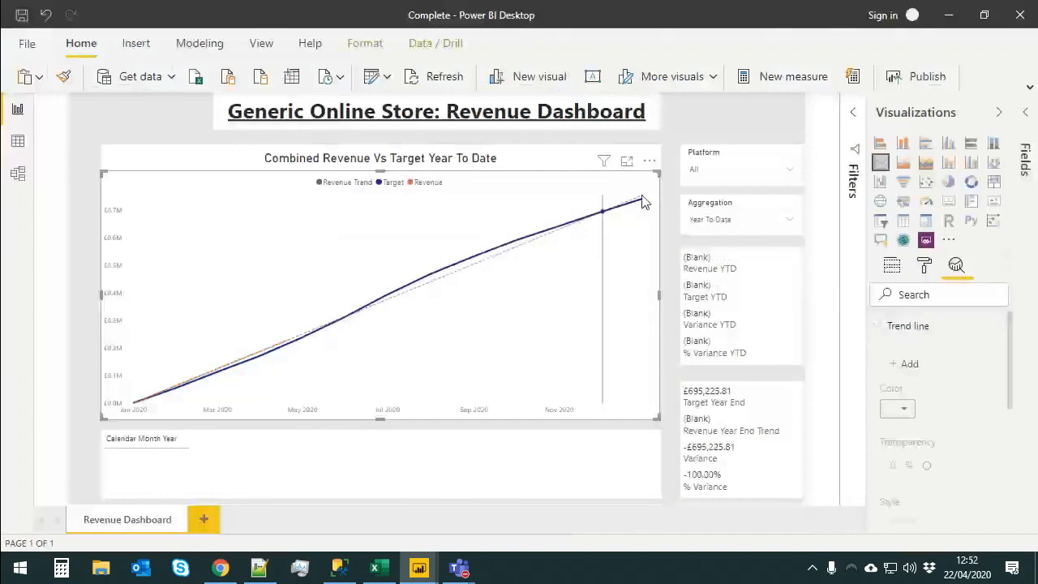
pyautogui.click(641, 201)
pyautogui.click(645, 204)
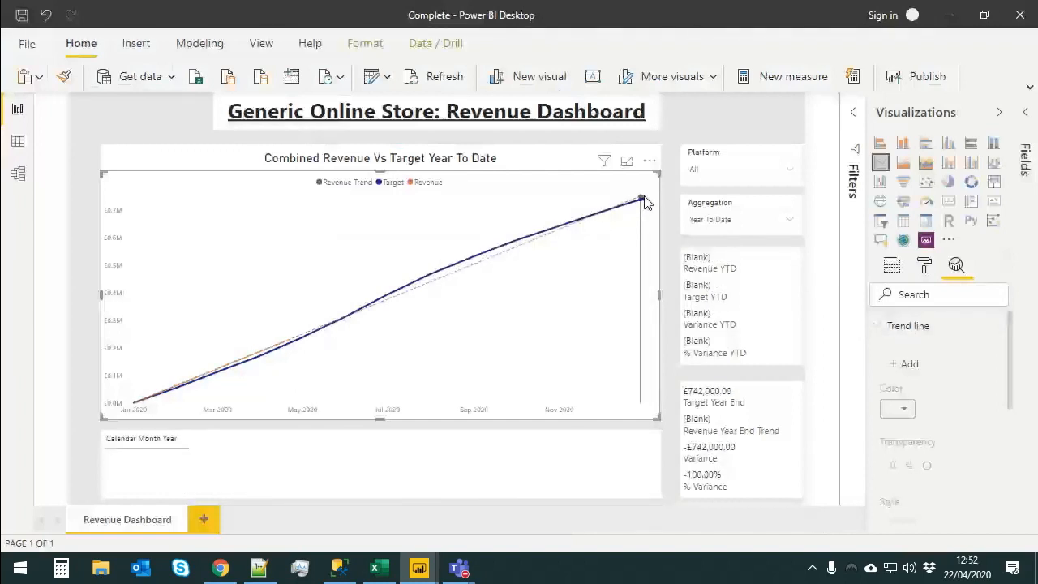
pyautogui.click(642, 197)
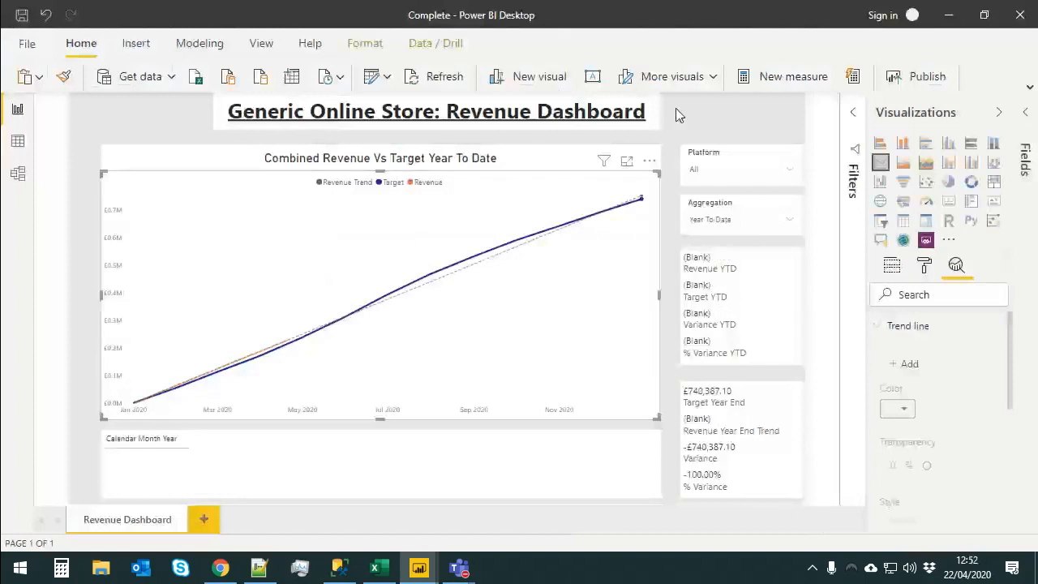
pyautogui.click(675, 108)
pyautogui.click(642, 204)
pyautogui.click(672, 222)
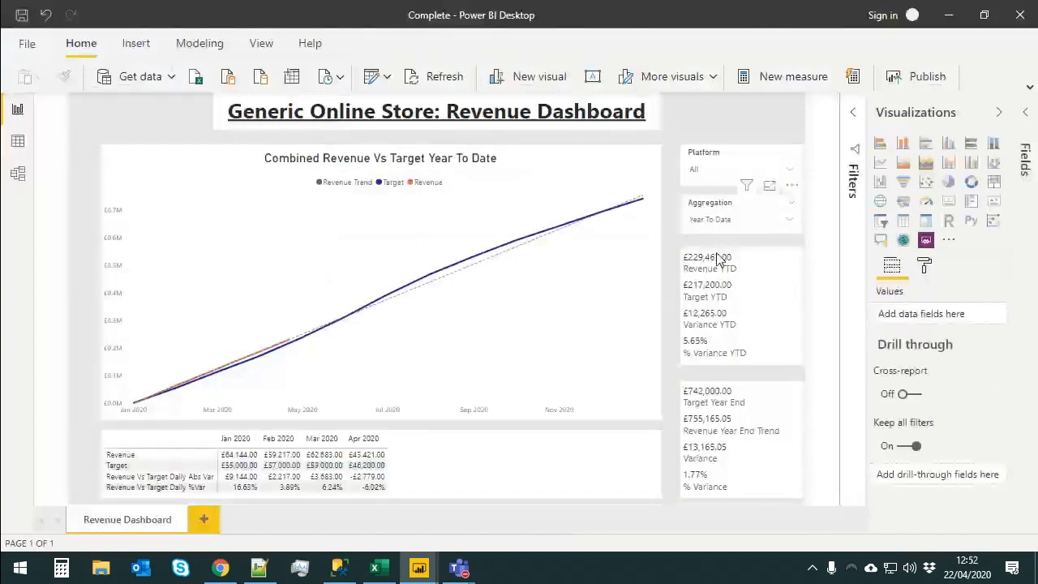
# - Examine the DAX formula of the Revenue Trend measure in the KPIs table, including its 'Calendar'[Date] and [Revenue Cumulative YTD] references
pyautogui.click(1025, 116)
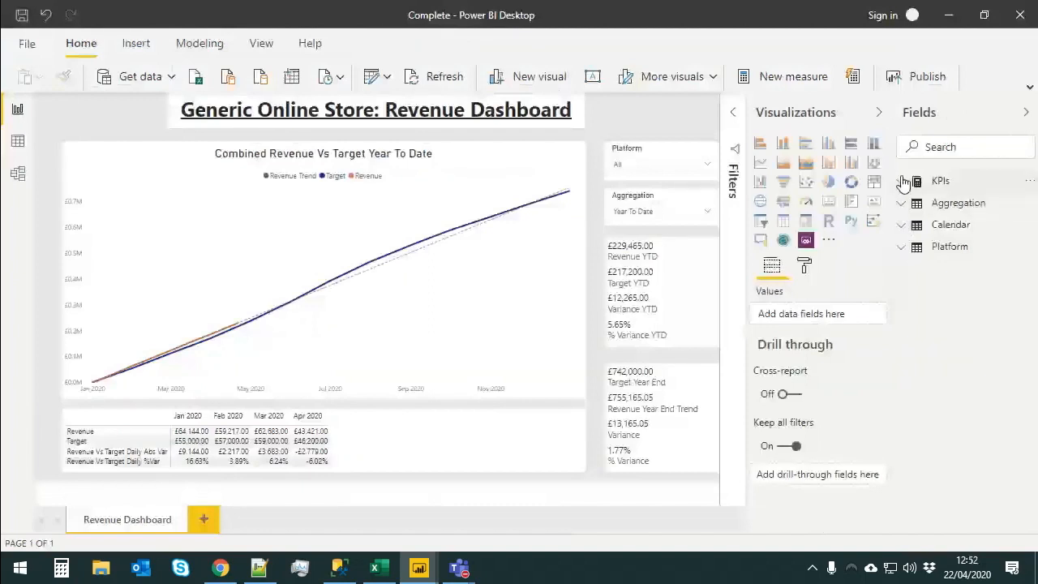
pyautogui.click(903, 184)
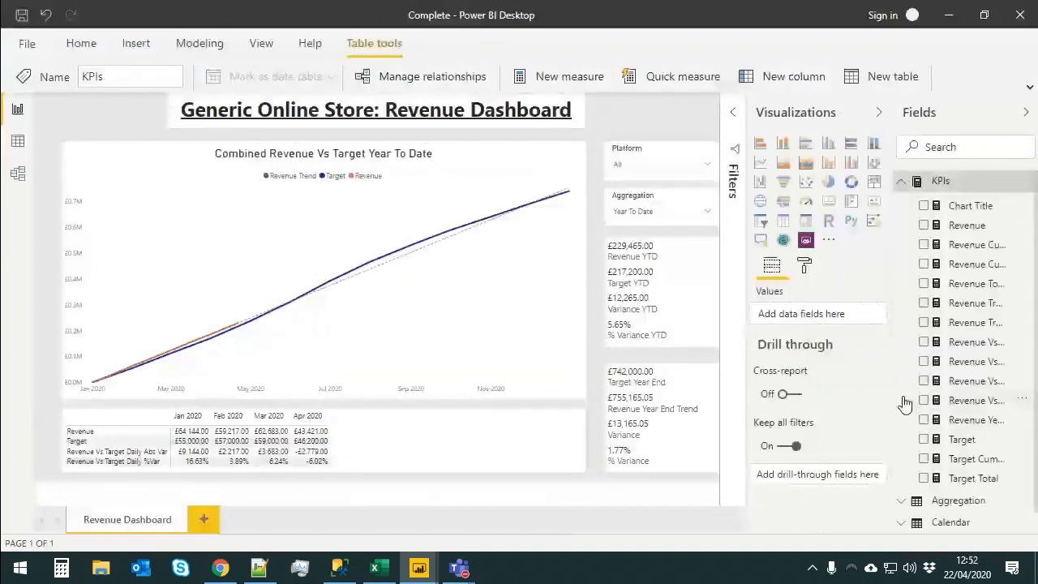
pyautogui.moveTo(893, 399); pyautogui.dragTo(816, 405)
pyautogui.click(876, 306)
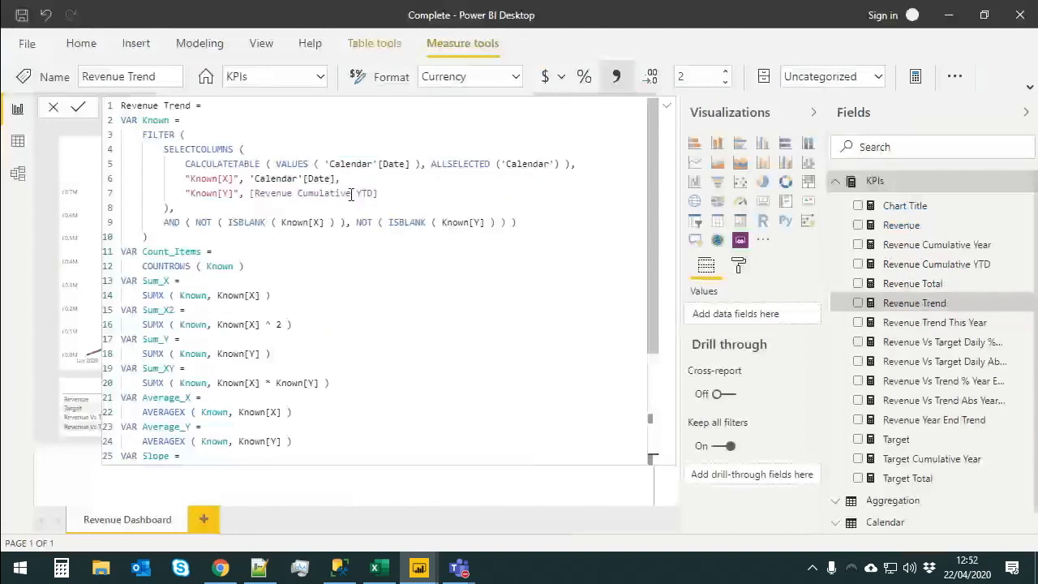
pyautogui.moveTo(377, 193)
pyautogui.mouseDown()
pyautogui.moveTo(254, 193)
pyautogui.moveTo(378, 188)
pyautogui.mouseUp()
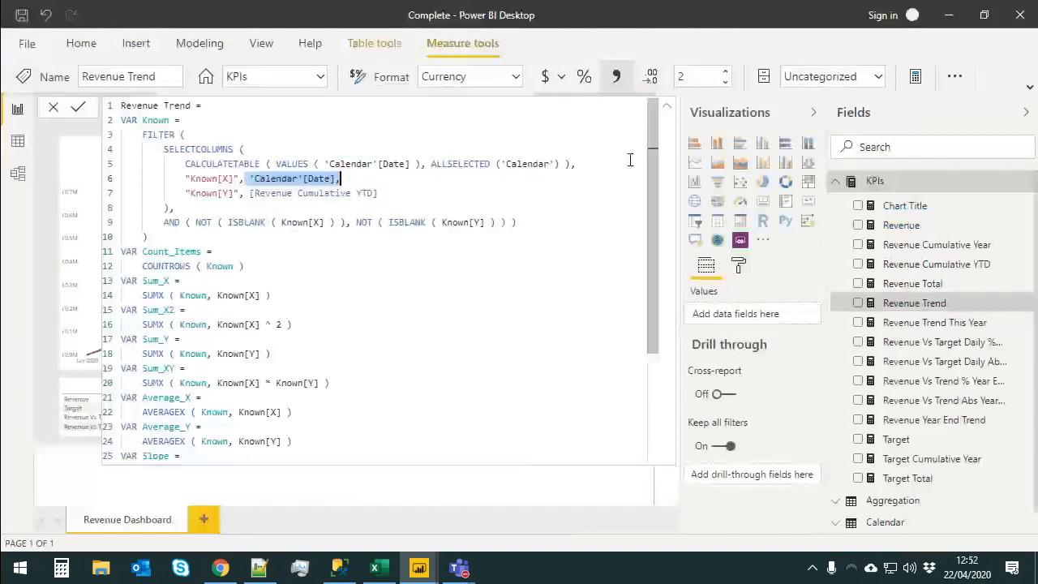
pyautogui.click(668, 107)
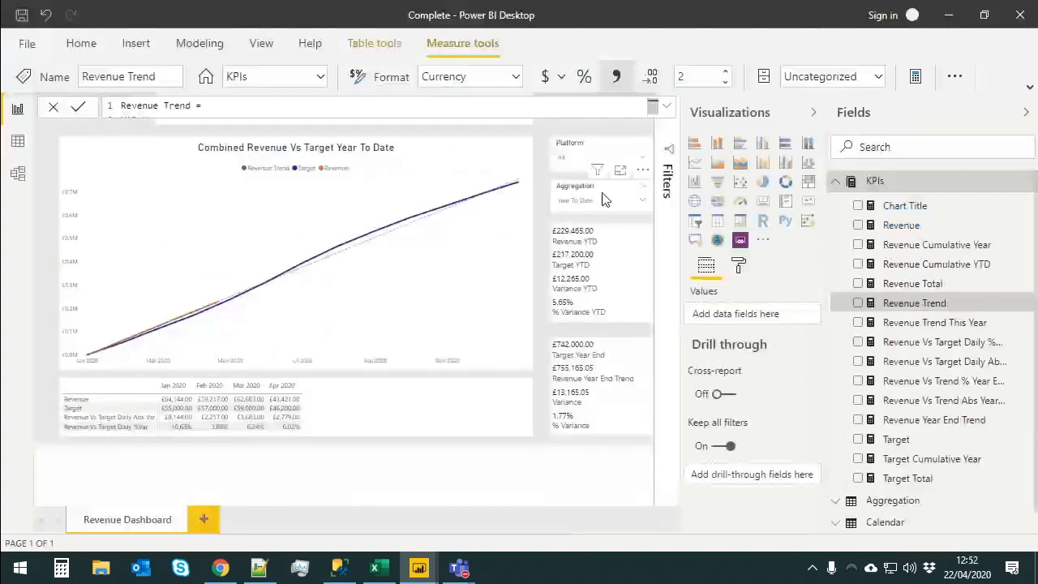
pyautogui.click(1027, 114)
pyautogui.click(1025, 113)
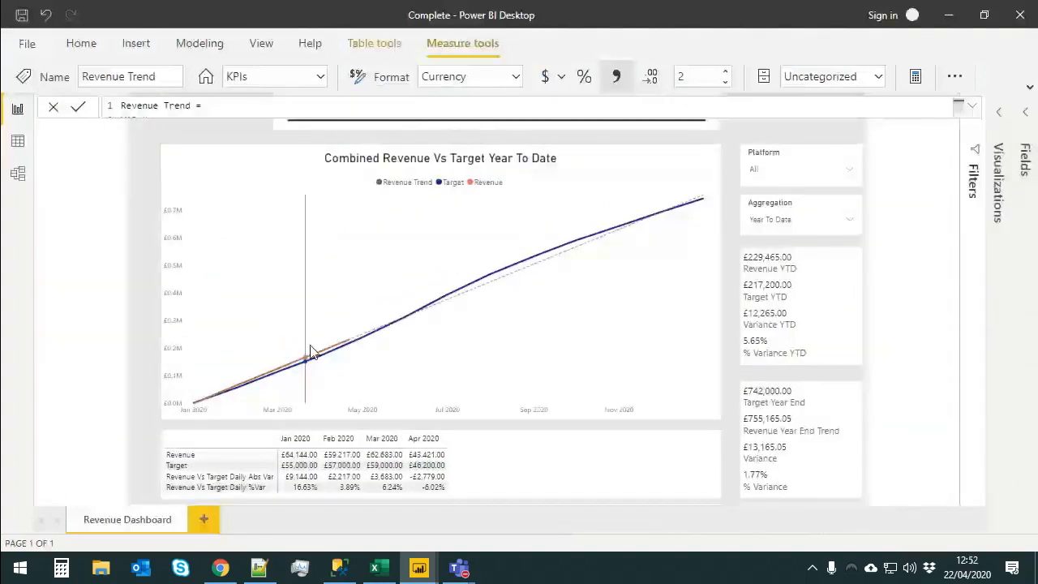
# - Filter the dashboard to the App platform and examine its year-to-date revenue, target and trend
pyautogui.click(776, 172)
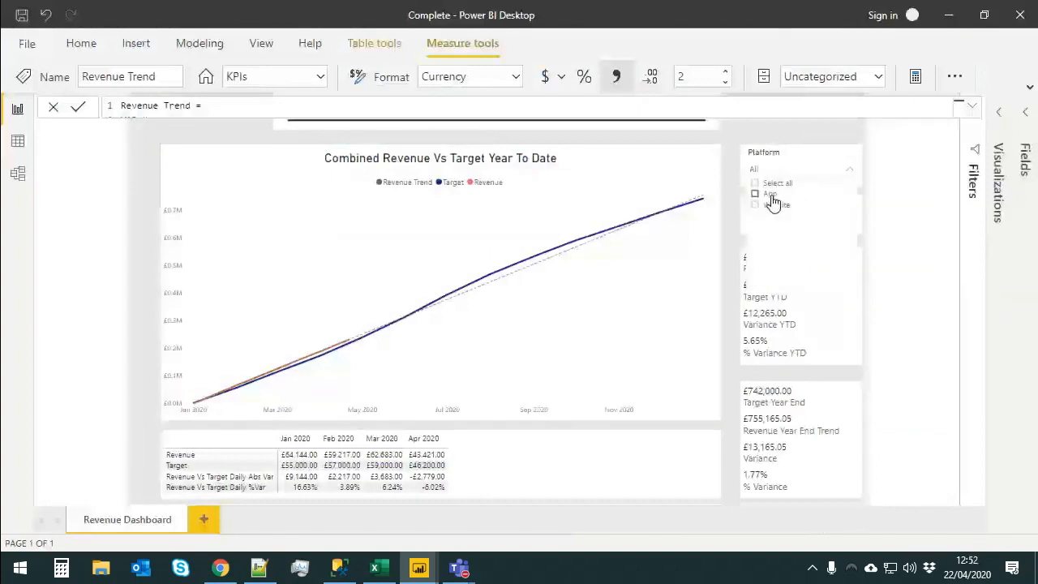
pyautogui.click(771, 196)
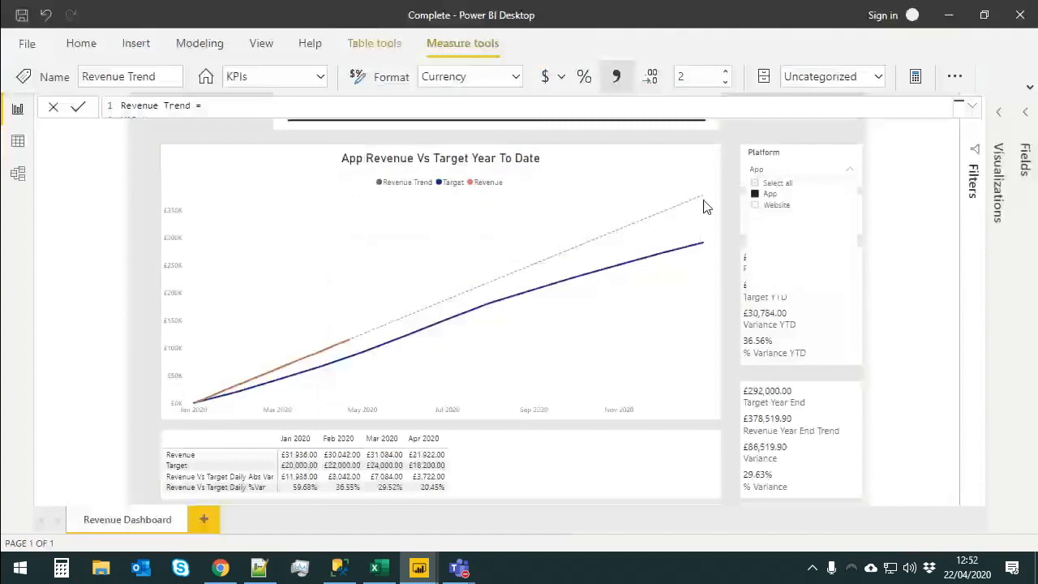
pyautogui.click(850, 172)
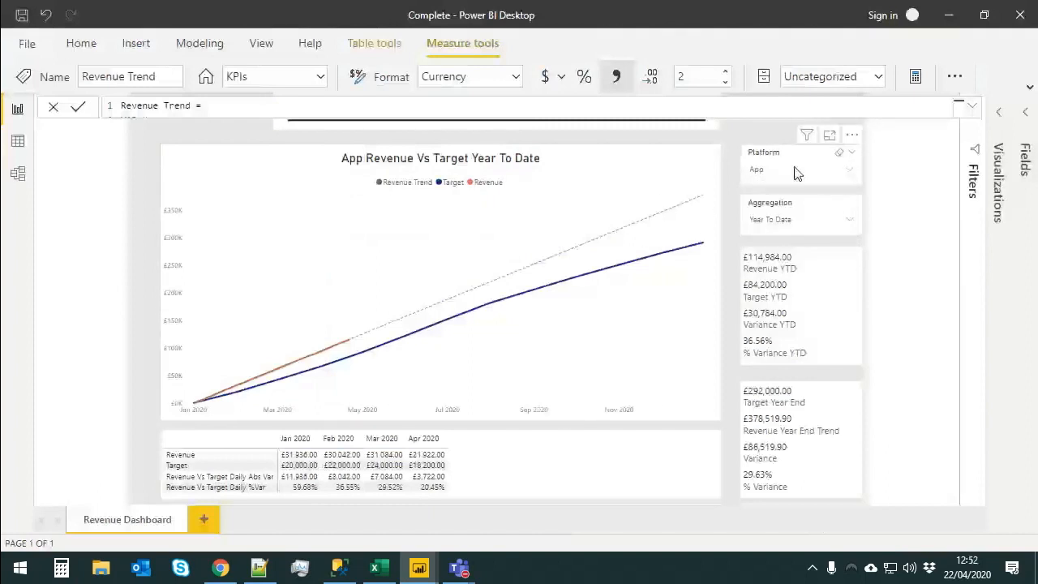
# - Filter the dashboard to the Website platform and check its year-to-date lines and the dynamic chart title
pyautogui.click(795, 173)
pyautogui.click(769, 204)
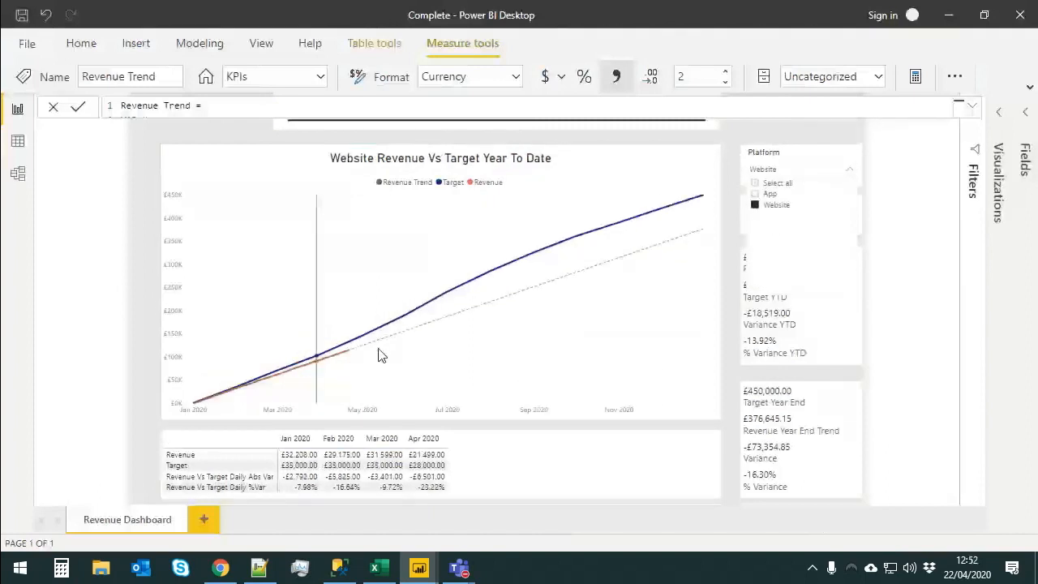
pyautogui.click(851, 172)
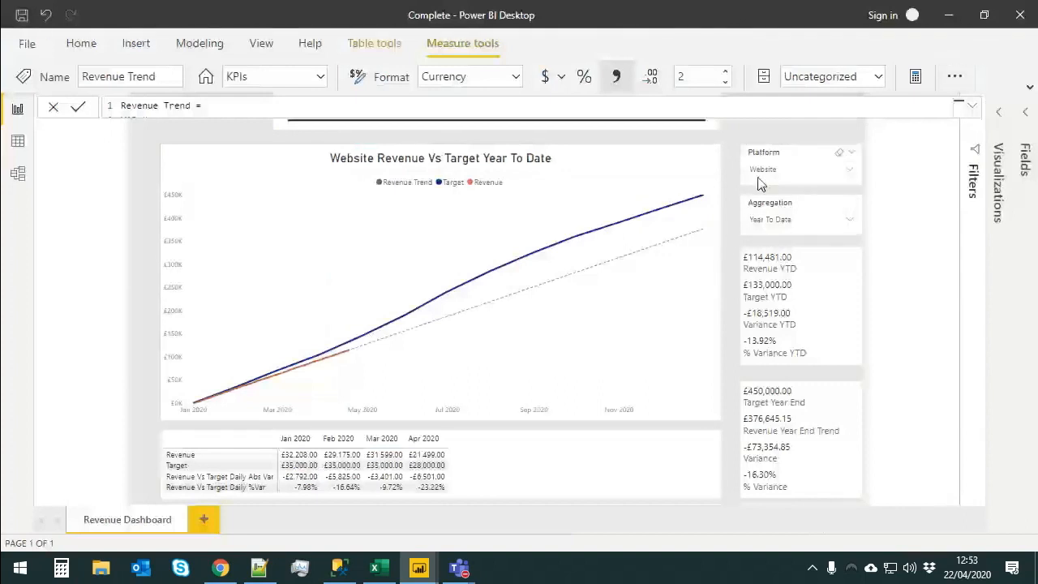
pyautogui.click(454, 163)
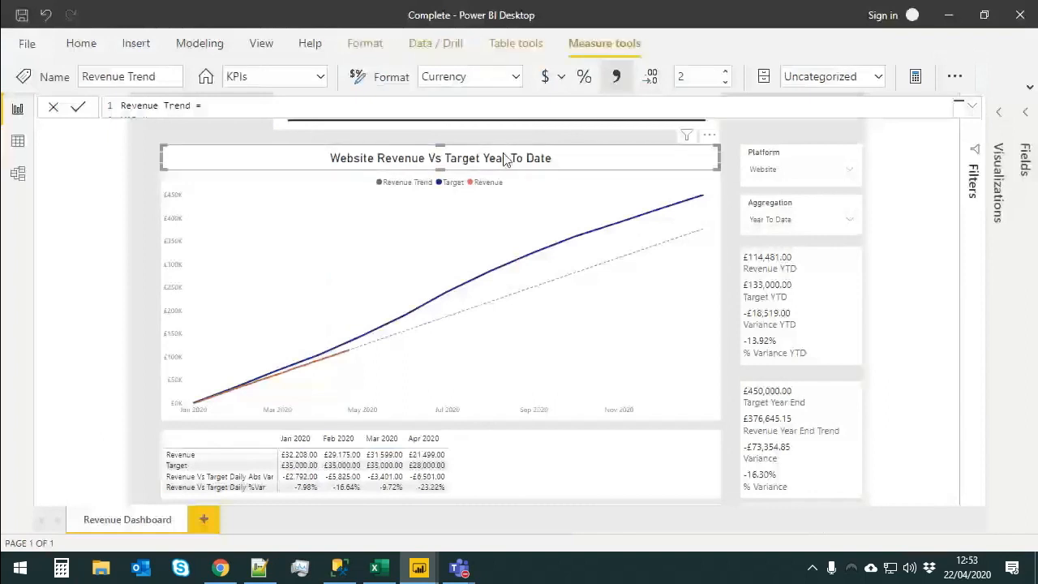
pyautogui.click(933, 240)
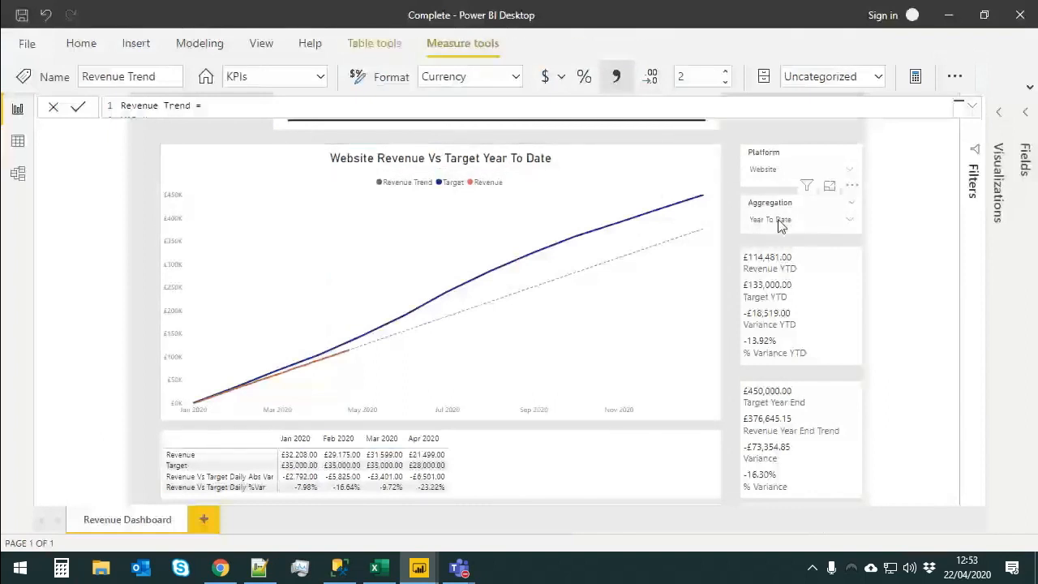
# - Switch the dashboard's aggregation from Year To Date to Daily
pyautogui.click(779, 221)
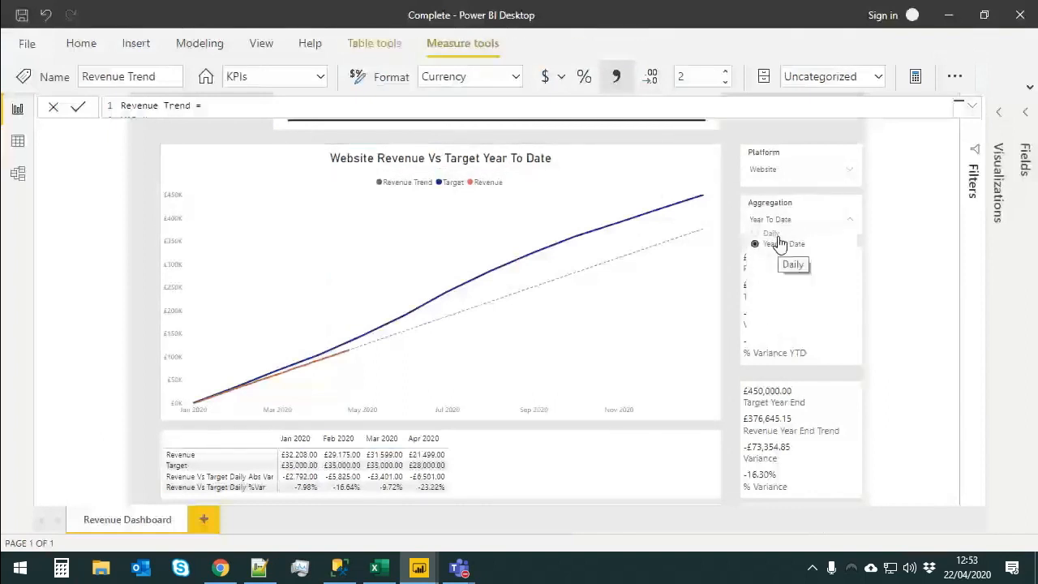
pyautogui.click(770, 236)
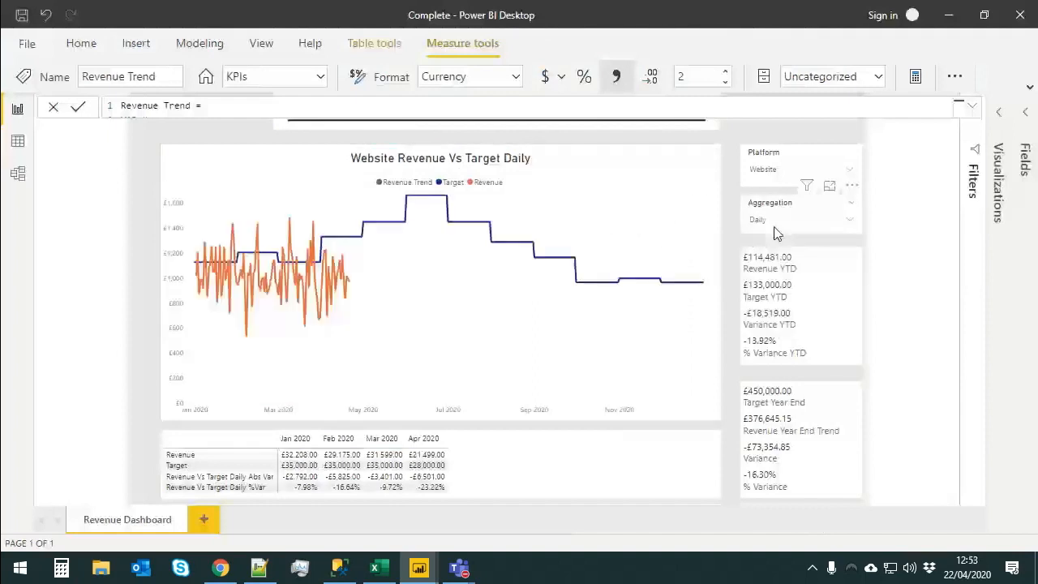
pyautogui.click(784, 224)
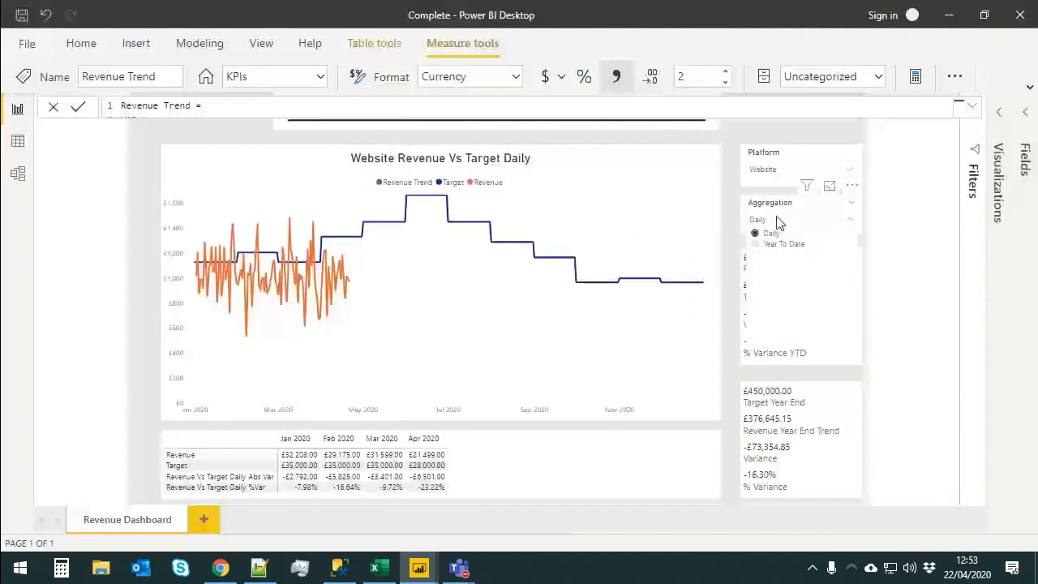
pyautogui.click(777, 220)
# - Compare the daily revenue and target chart for App and for Website, finishing with all platforms selected
pyautogui.click(780, 168)
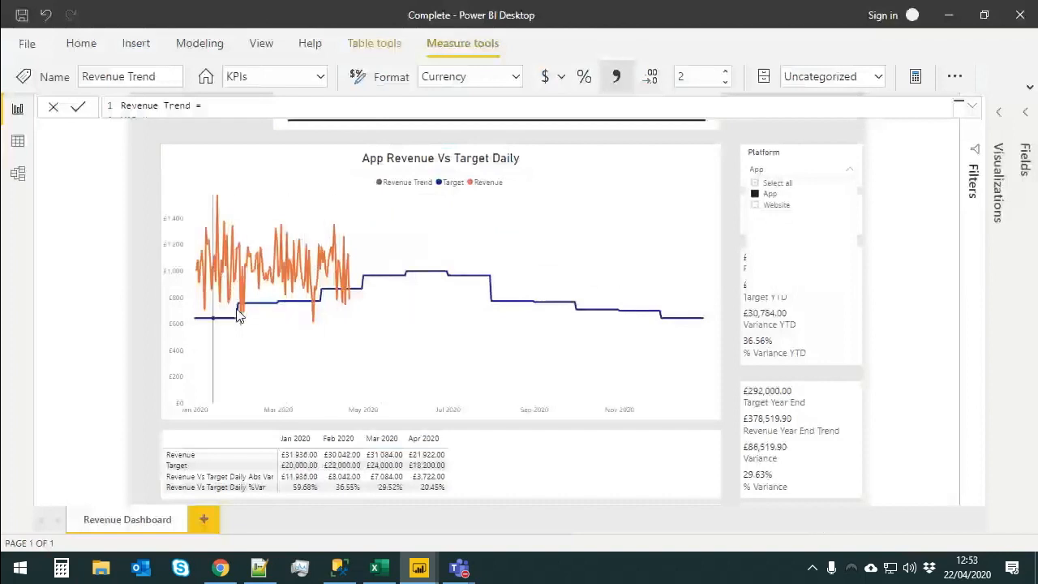
pyautogui.click(769, 205)
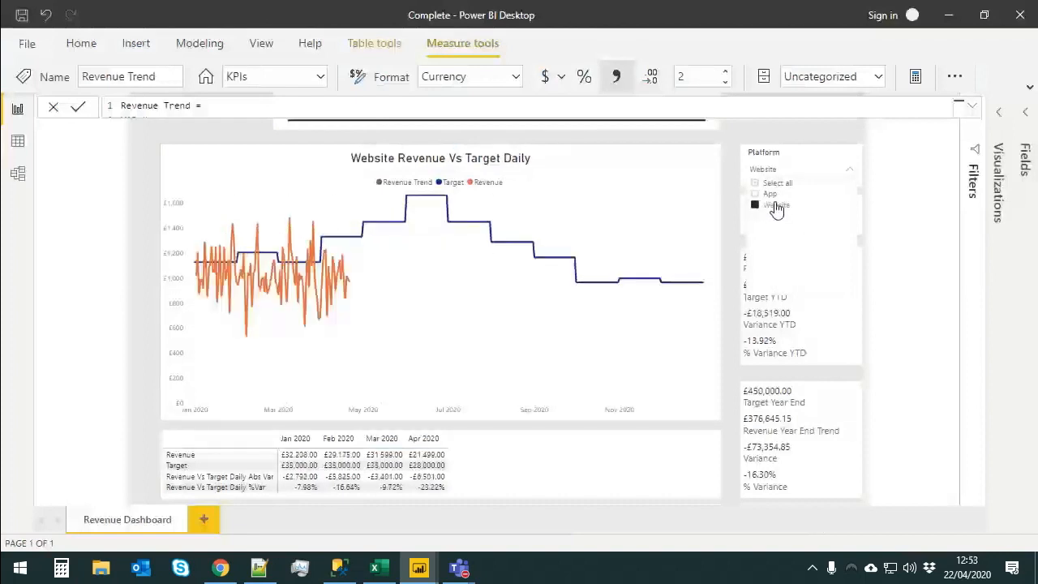
pyautogui.click(774, 184)
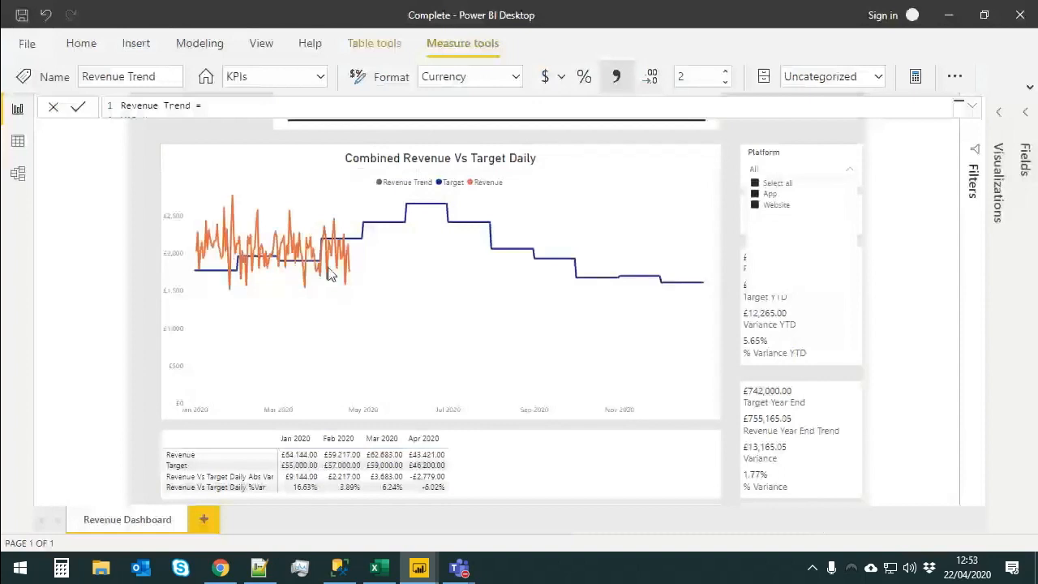
pyautogui.click(850, 171)
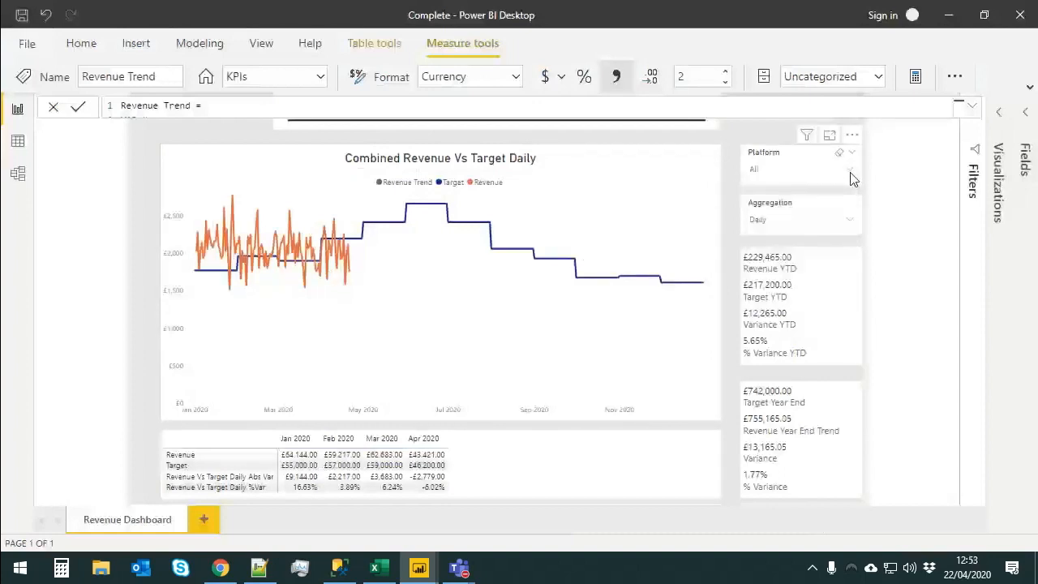
pyautogui.click(817, 221)
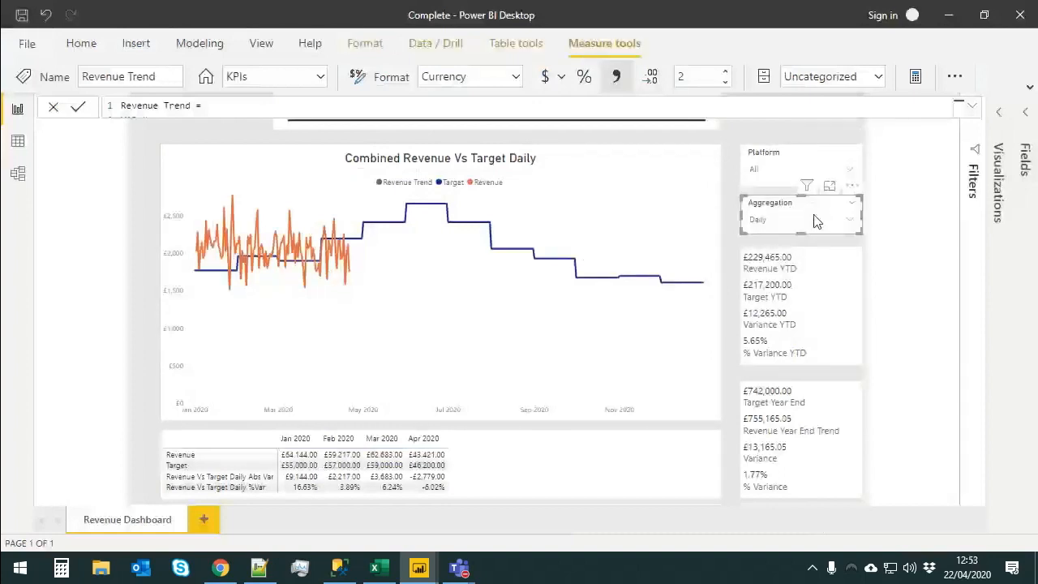
pyautogui.moveTo(828, 216); pyautogui.dragTo(782, 210)
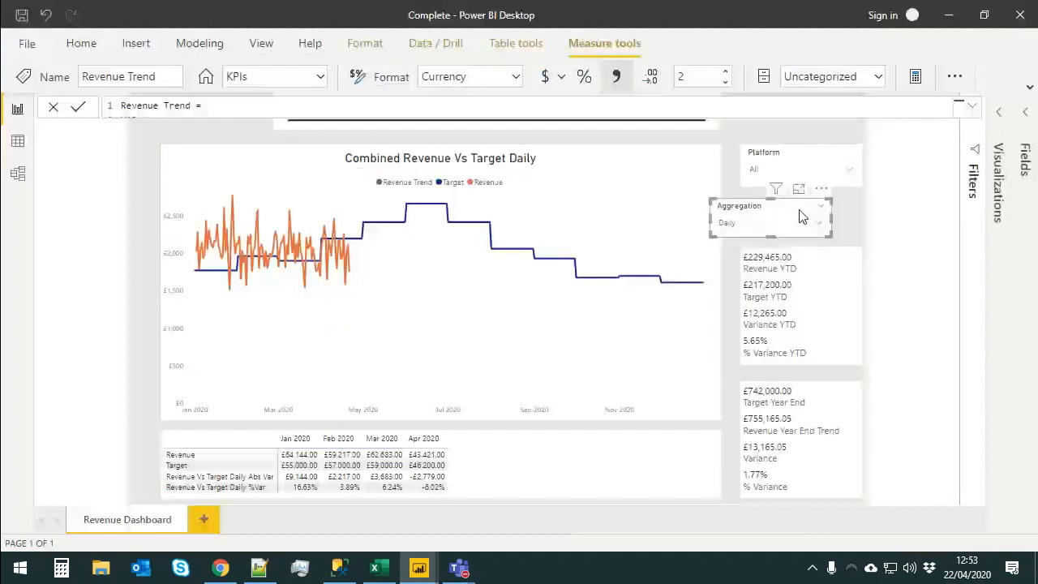
pyautogui.hotkey('ctrl', 'z')
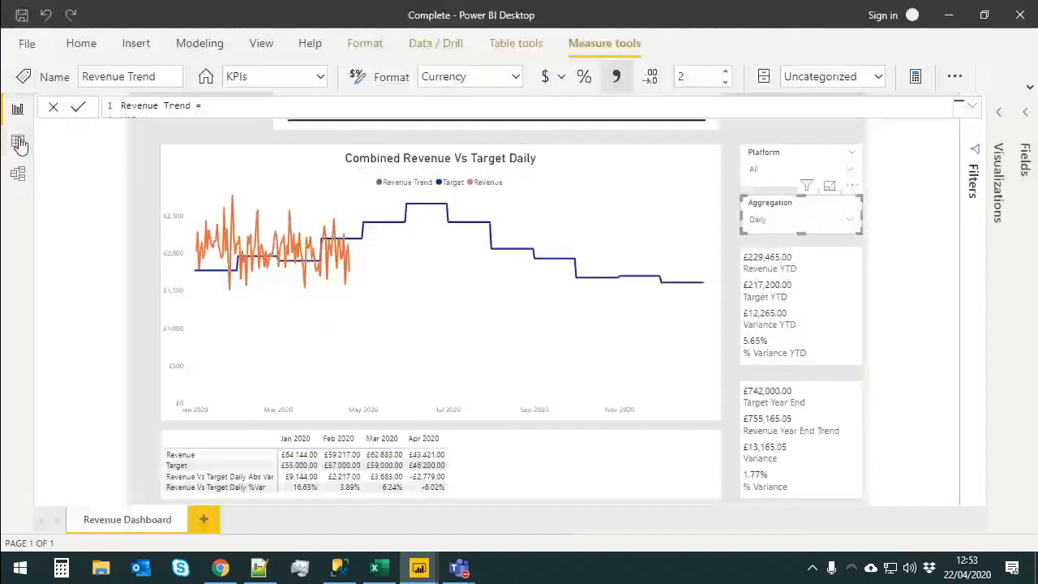
# - Move the unconnected Aggregation table above the Sales table in the data model diagram
pyautogui.click(18, 175)
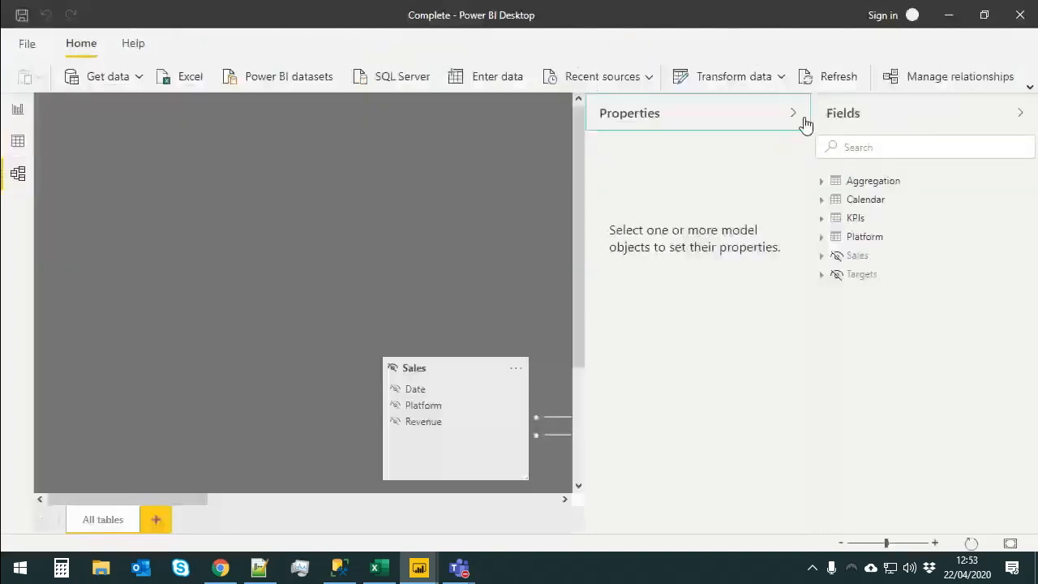
pyautogui.click(794, 114)
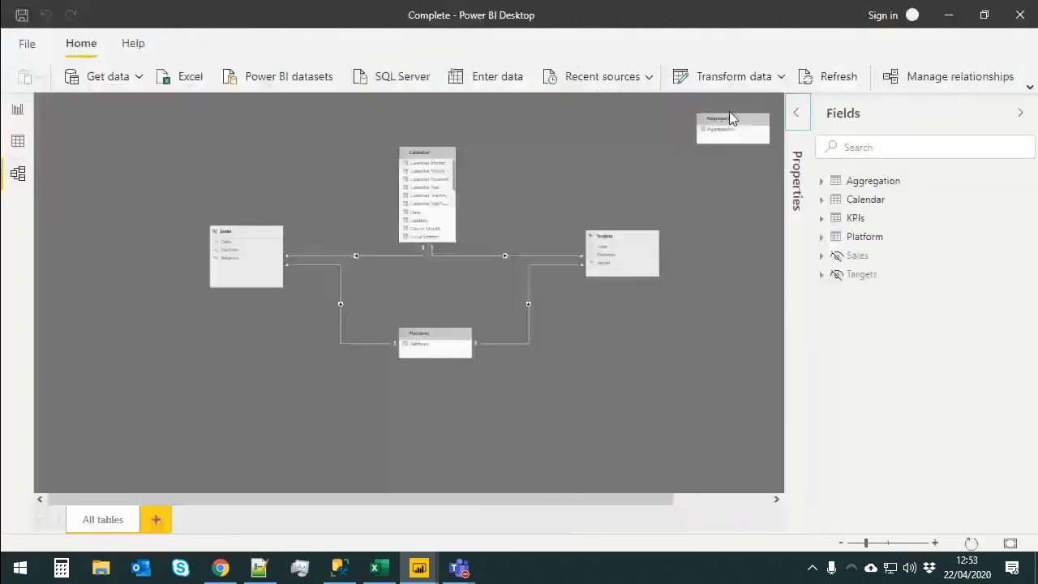
pyautogui.moveTo(729, 117); pyautogui.dragTo(229, 186)
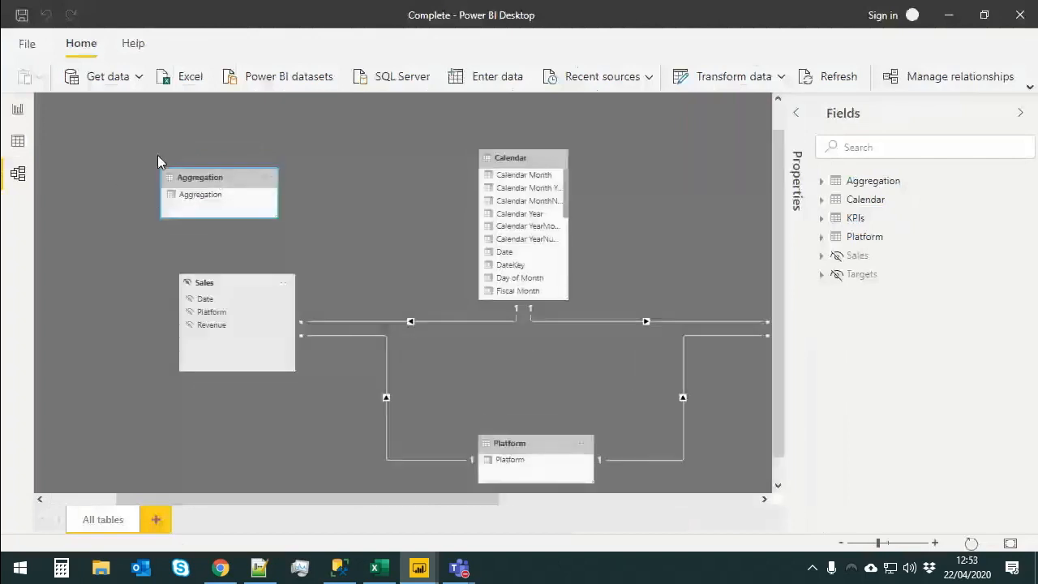
# - Return to the report page and view the dialog for entering a table manually, leaving it without creating one
pyautogui.click(18, 111)
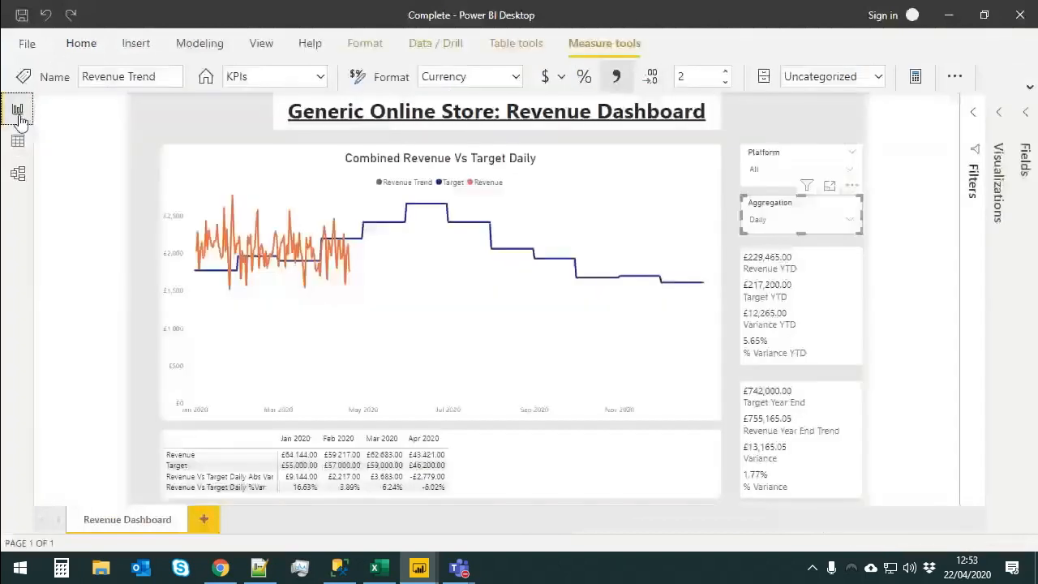
pyautogui.click(208, 45)
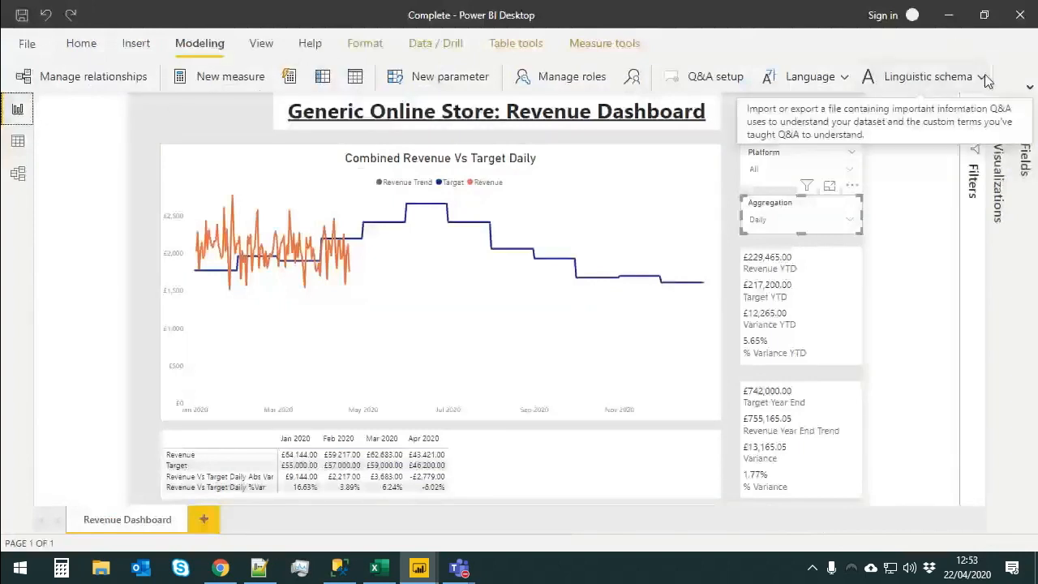
pyautogui.click(1030, 86)
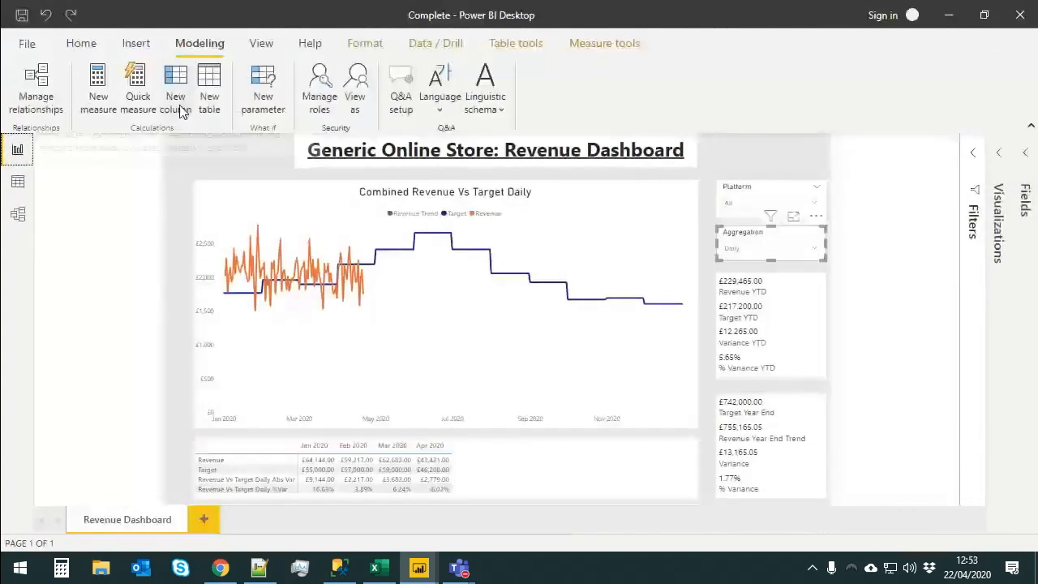
pyautogui.click(150, 44)
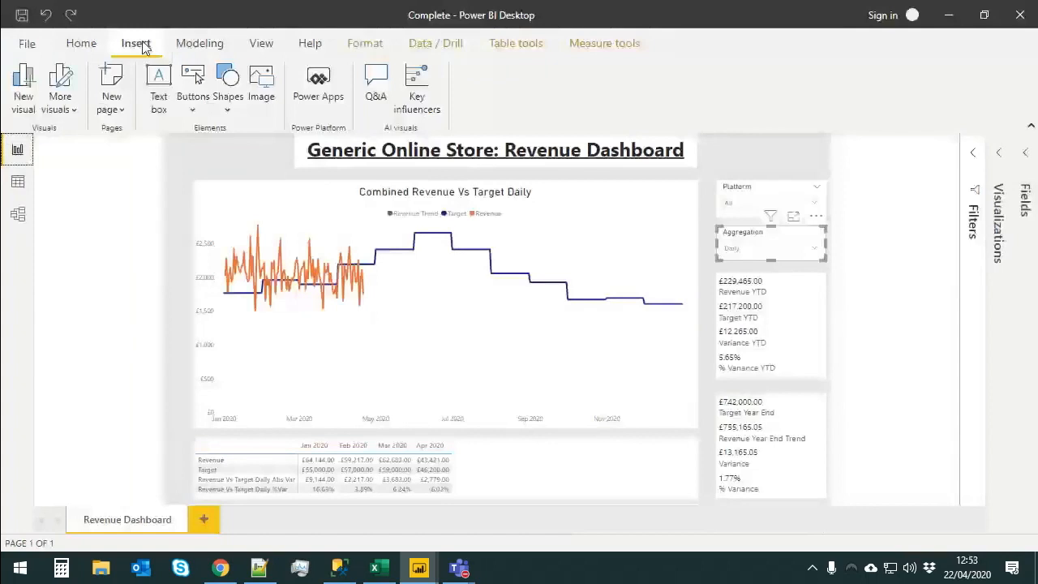
pyautogui.click(99, 44)
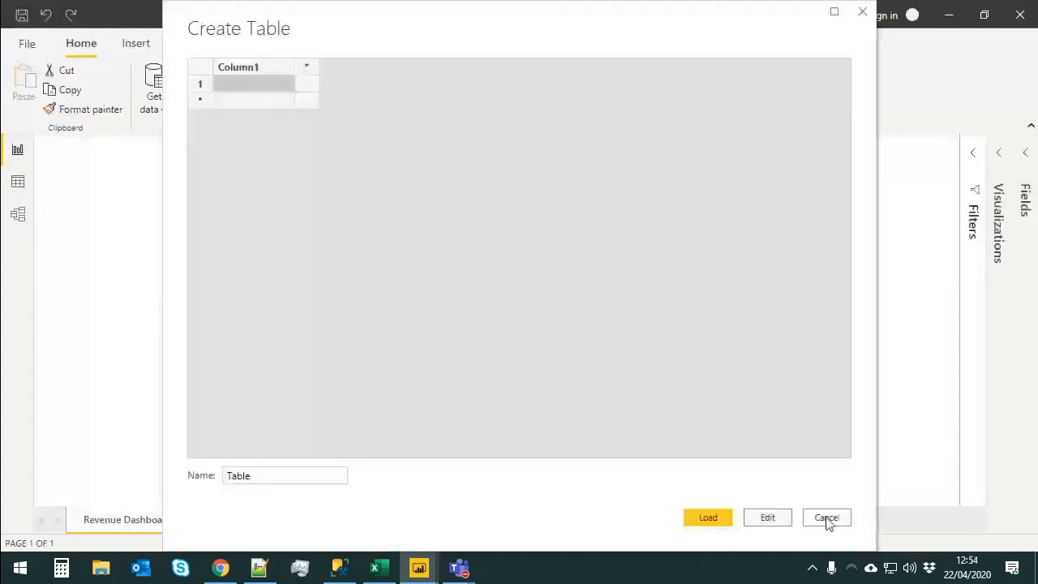
pyautogui.click(827, 517)
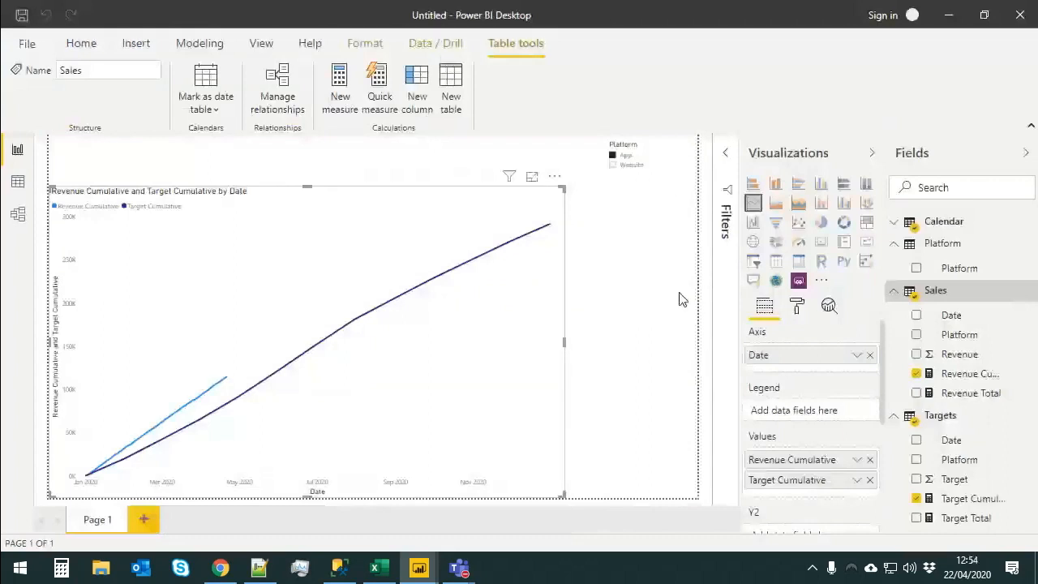
# - Switch back to the Complete report window and view the choices in the Aggregation slicer
pyautogui.moveTo(419, 568)
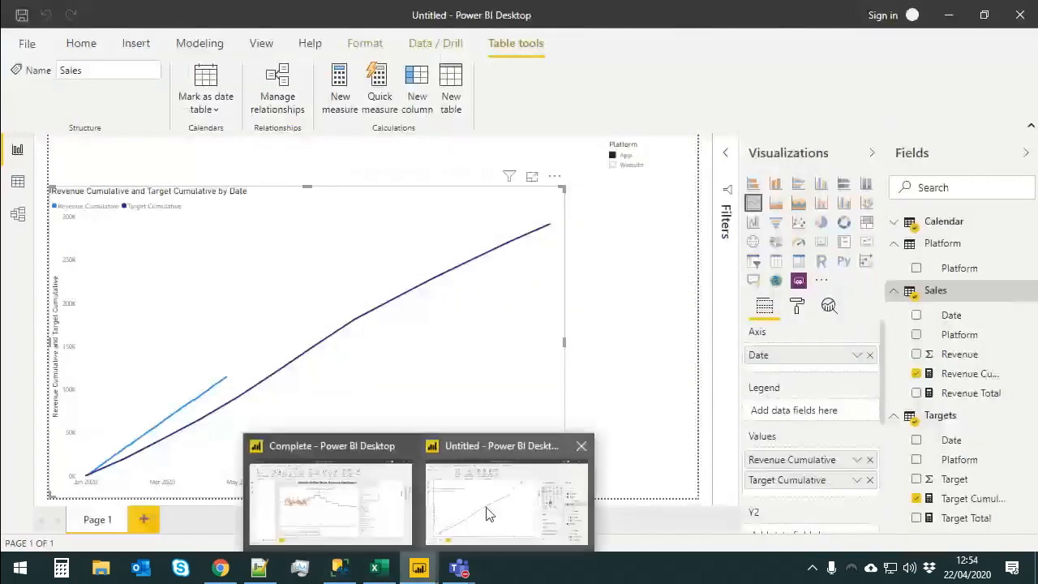
pyautogui.click(313, 506)
pyautogui.click(746, 247)
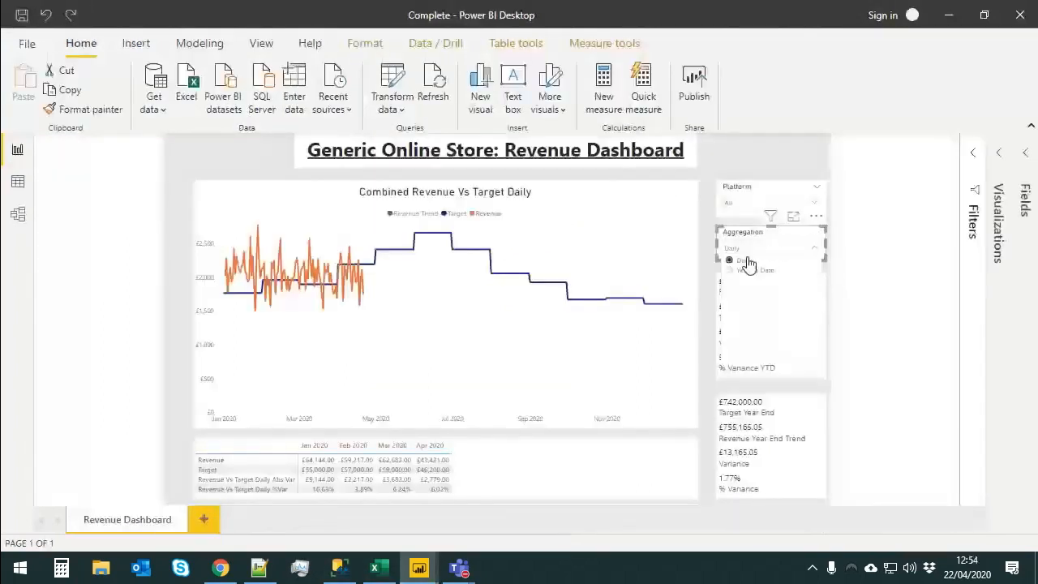
pyautogui.click(767, 168)
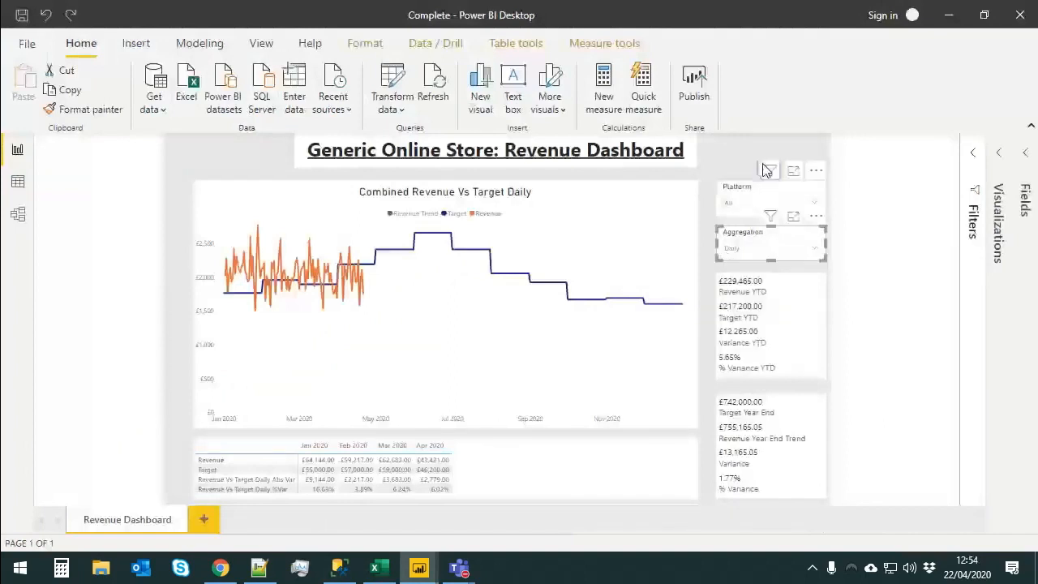
# - Select the revenue versus target line chart and examine the HASONEVALUE check in the KPIs table's Target measure
pyautogui.click(548, 211)
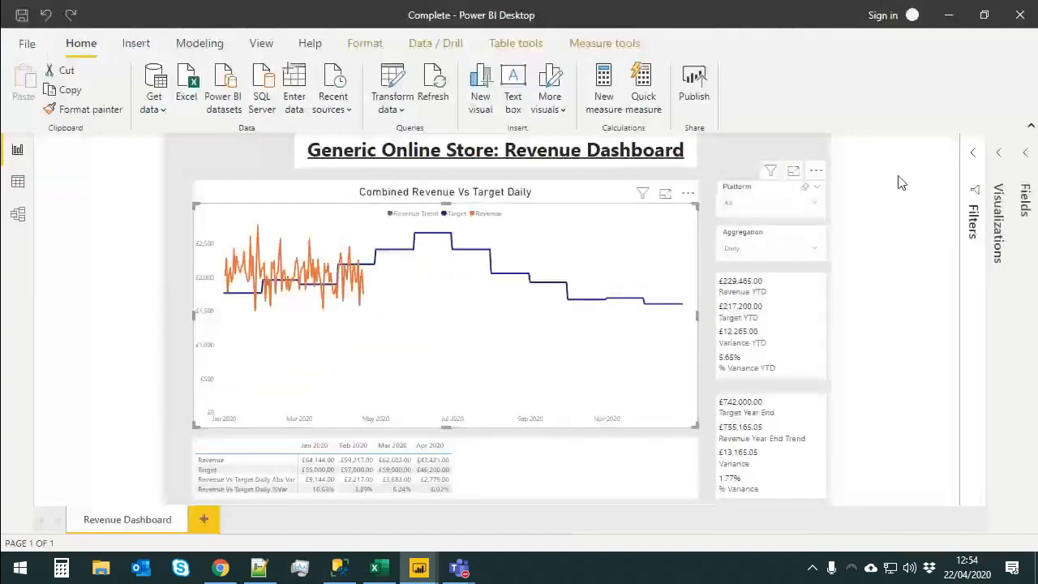
pyautogui.click(1000, 154)
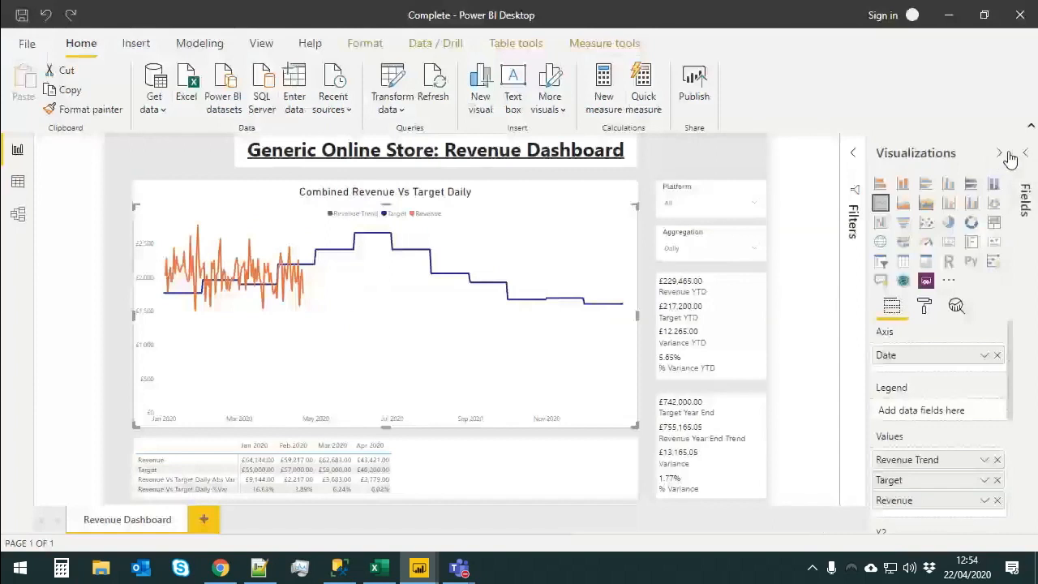
pyautogui.click(1026, 153)
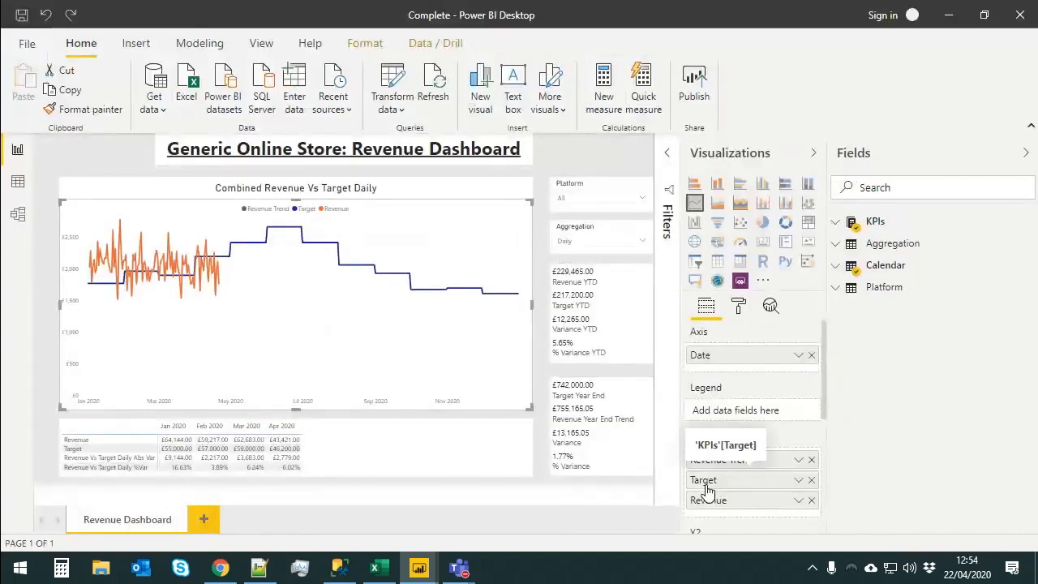
pyautogui.click(839, 229)
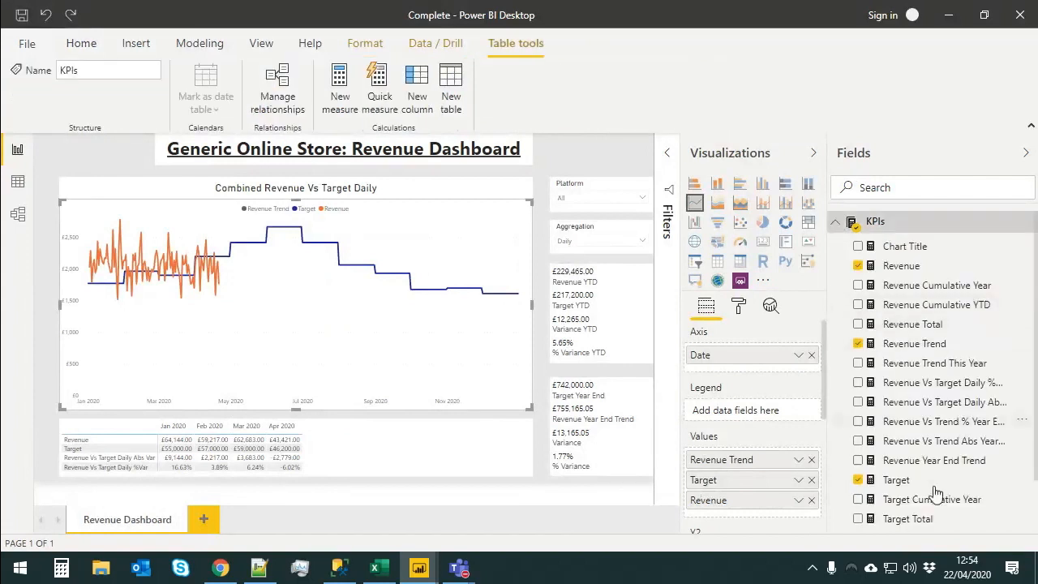
pyautogui.click(910, 485)
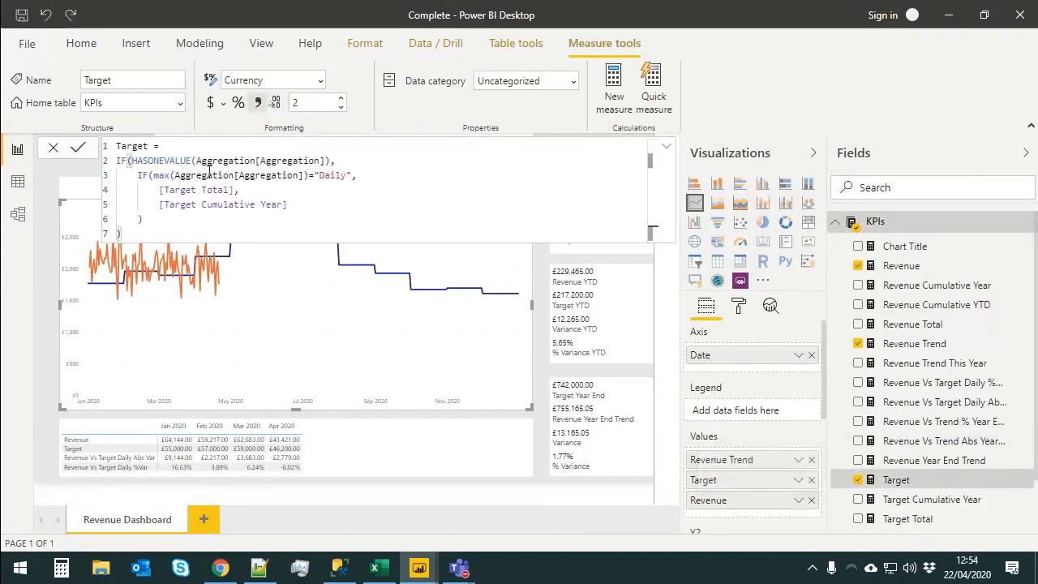
pyautogui.moveTo(131, 160); pyautogui.dragTo(331, 166)
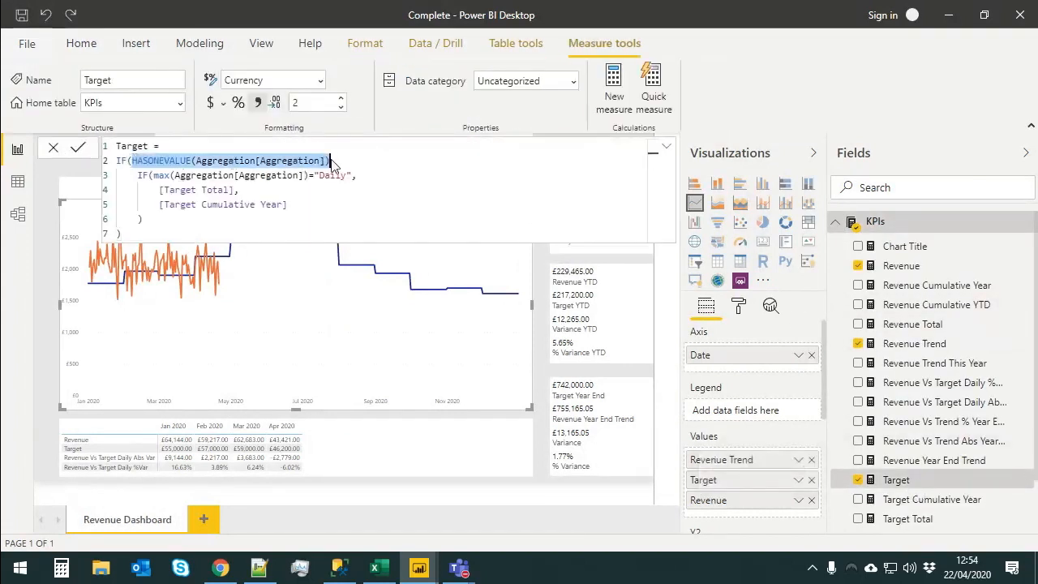
# - Collapse the measure formula and toggle the dashboard's aggregation to Year To Date and back to Daily
pyautogui.click(666, 146)
pyautogui.click(666, 152)
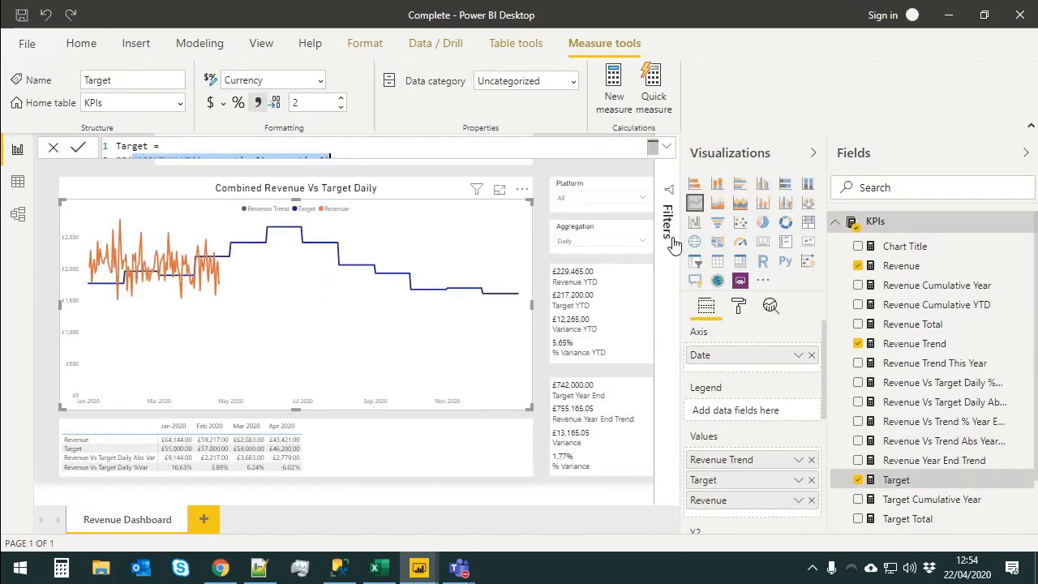
pyautogui.click(596, 240)
pyautogui.click(570, 264)
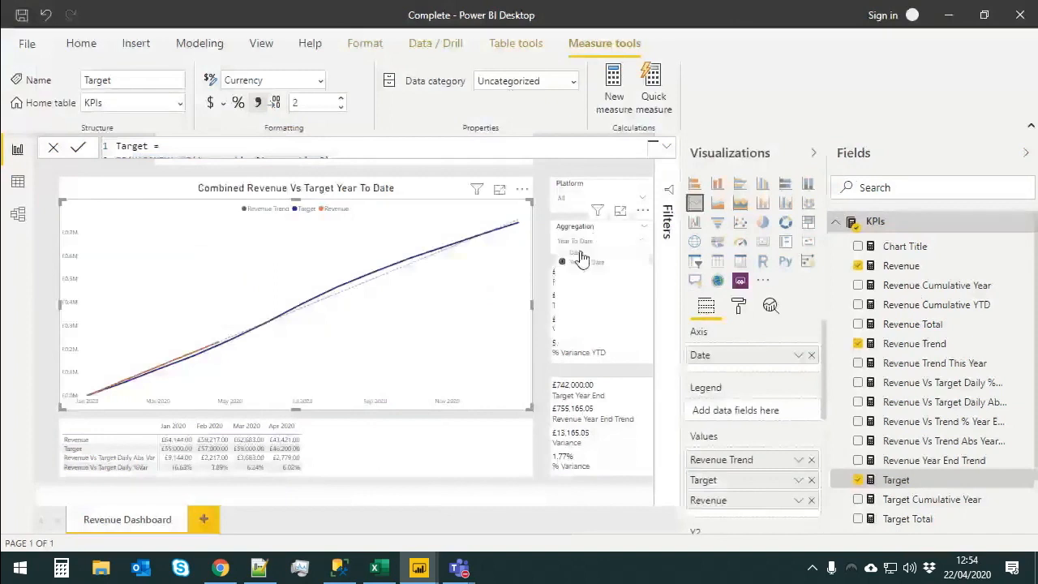
# - Examine the Target formula's "Daily" condition and the Target Total and Target Cumulative Year measures it chooses between
pyautogui.click(665, 146)
pyautogui.click(255, 194)
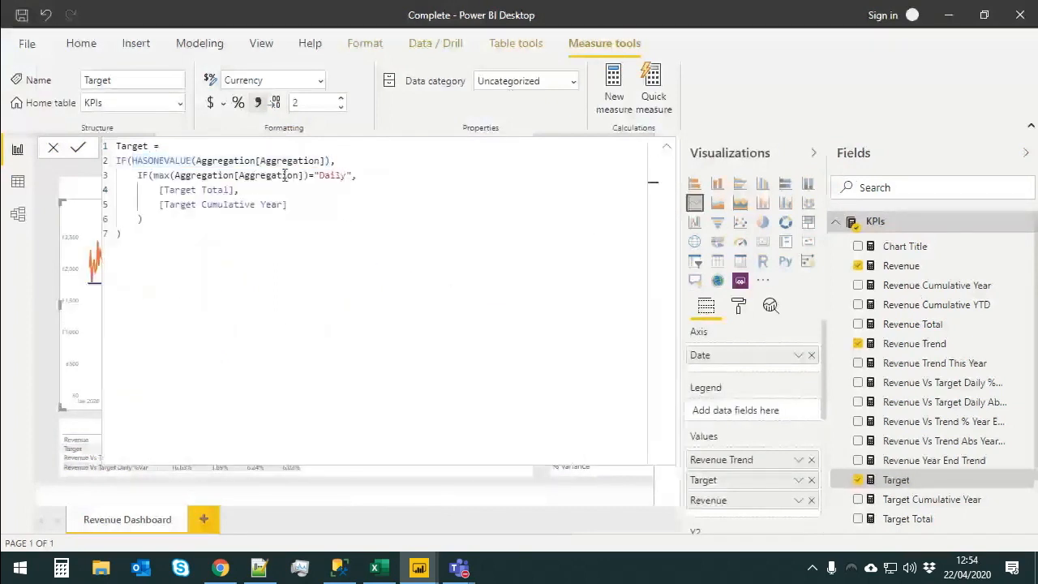
pyautogui.doubleClick(334, 176)
pyautogui.moveTo(244, 192); pyautogui.dragTo(160, 193)
pyautogui.click(163, 206)
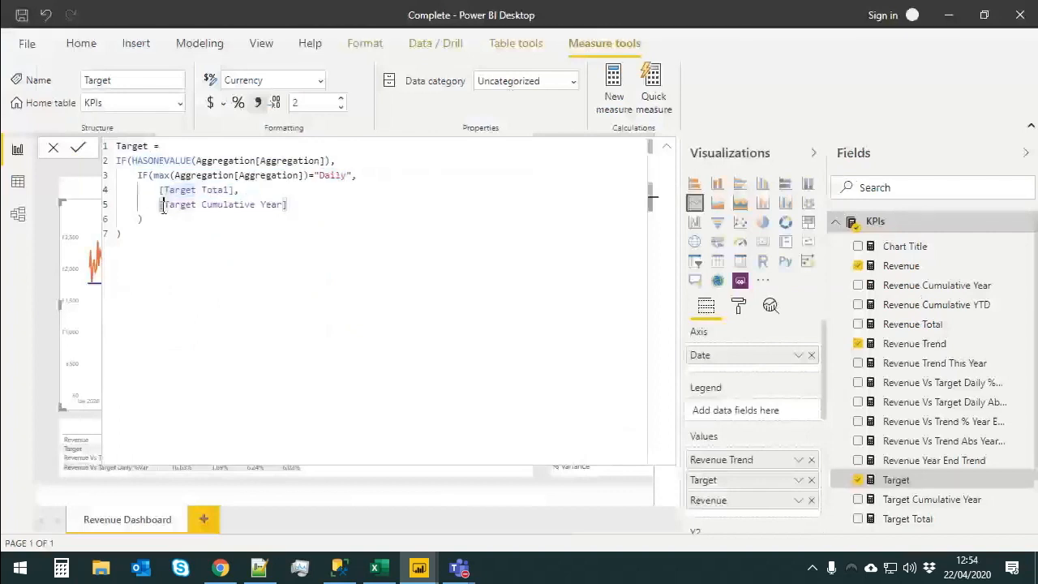
pyautogui.click(666, 152)
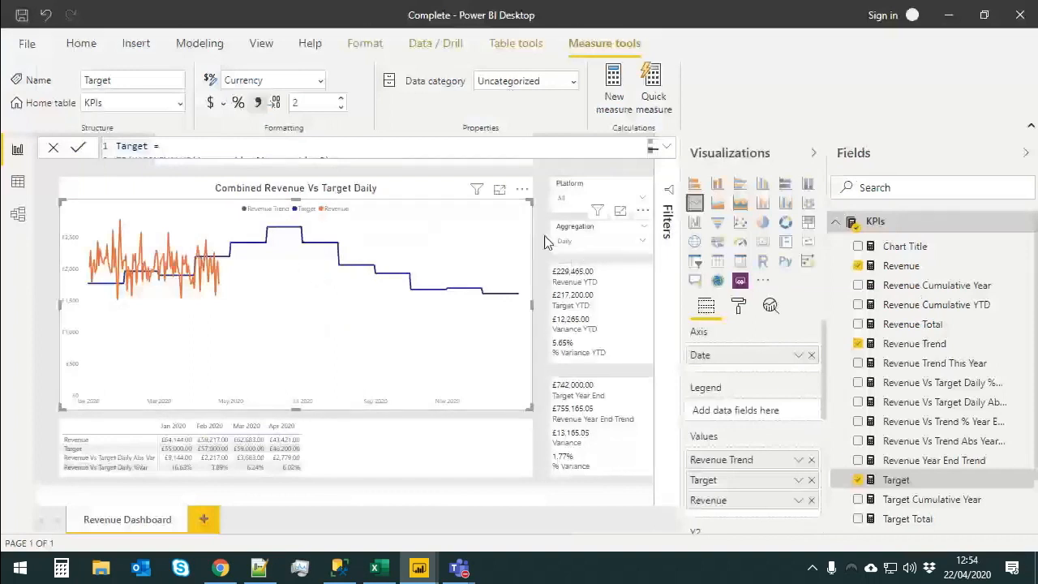
# - Set the dashboard's aggregation to Year To Date and select the card holding the dynamic chart title
pyautogui.click(604, 241)
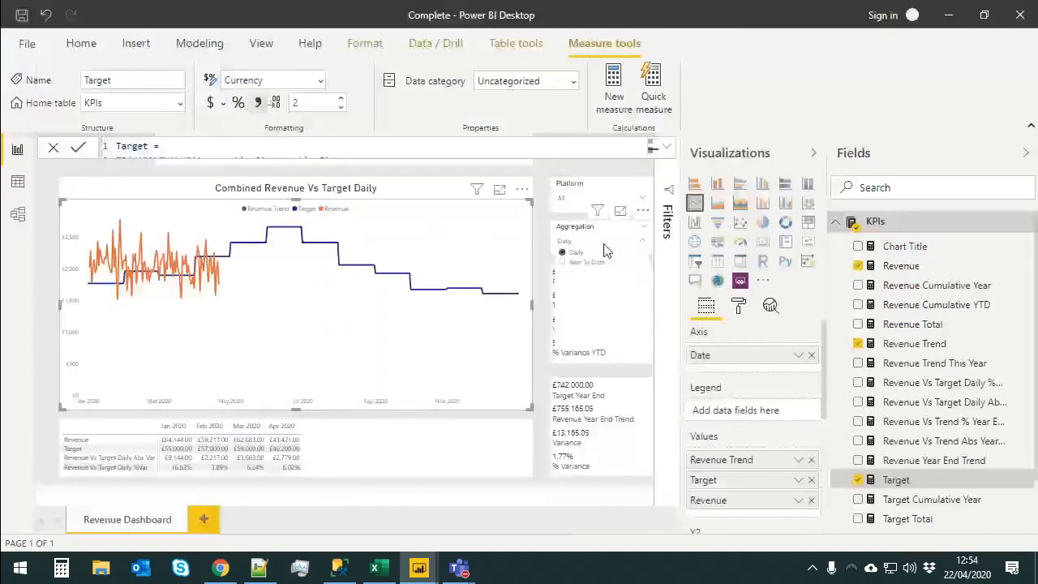
pyautogui.click(598, 271)
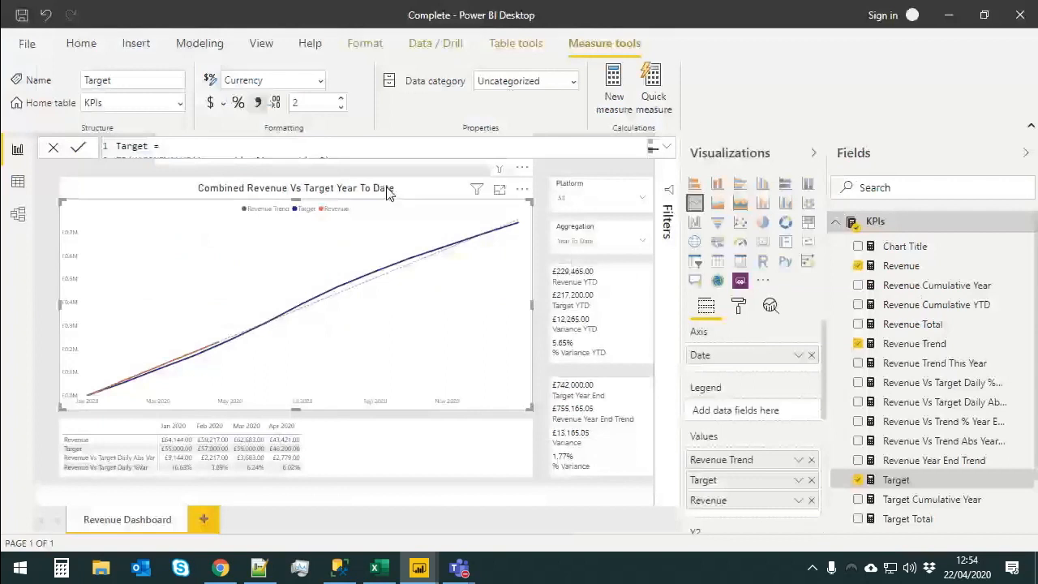
pyautogui.click(176, 193)
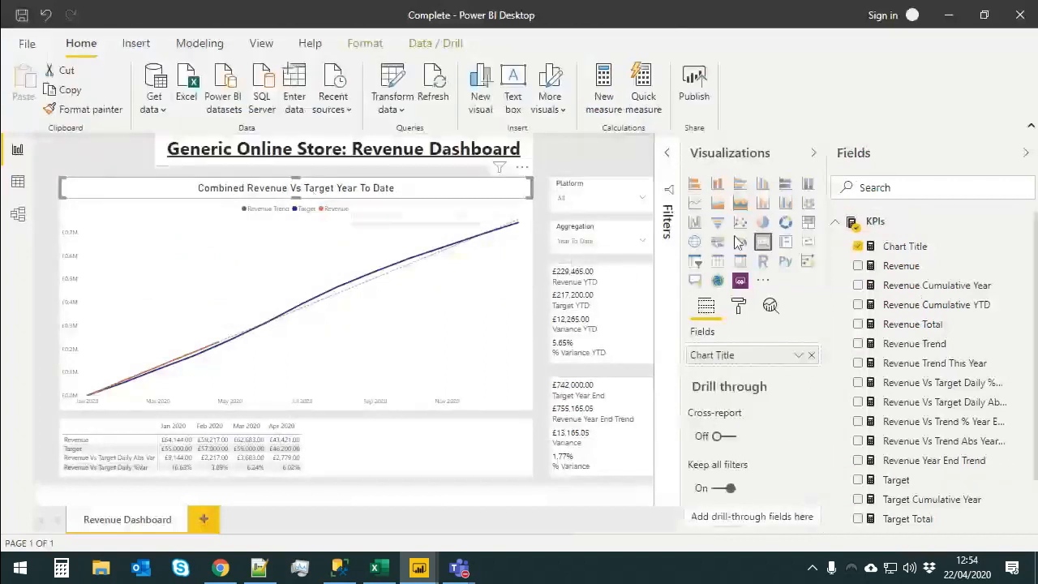
# - Examine the Chart Title measure's AggTitle and PlatformTitle variables and the CONCATENATE expression that joins them
pyautogui.click(906, 247)
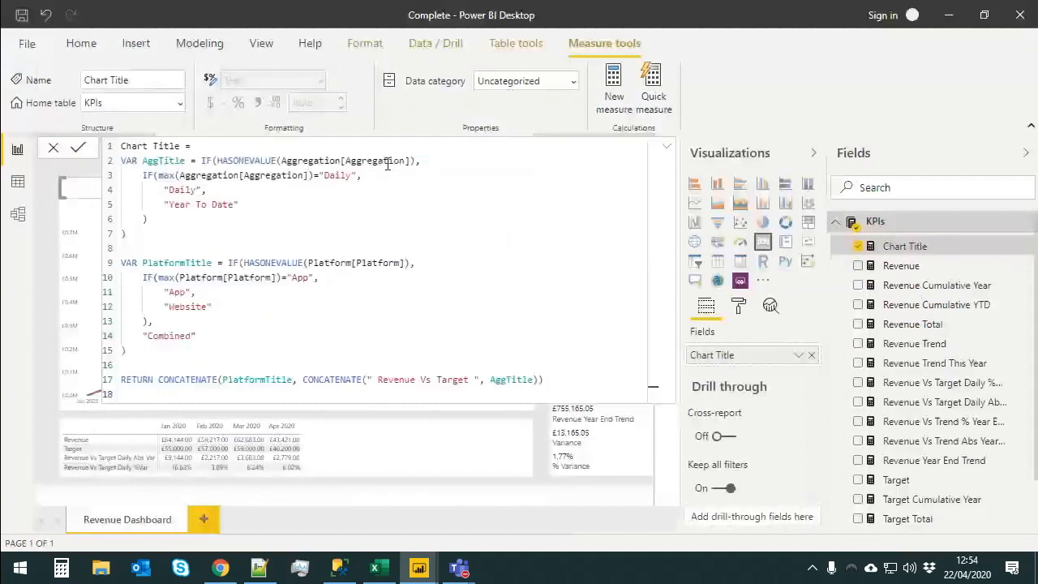
pyautogui.click(201, 204)
pyautogui.doubleClick(201, 204)
pyautogui.moveTo(235, 305); pyautogui.dragTo(37, 262)
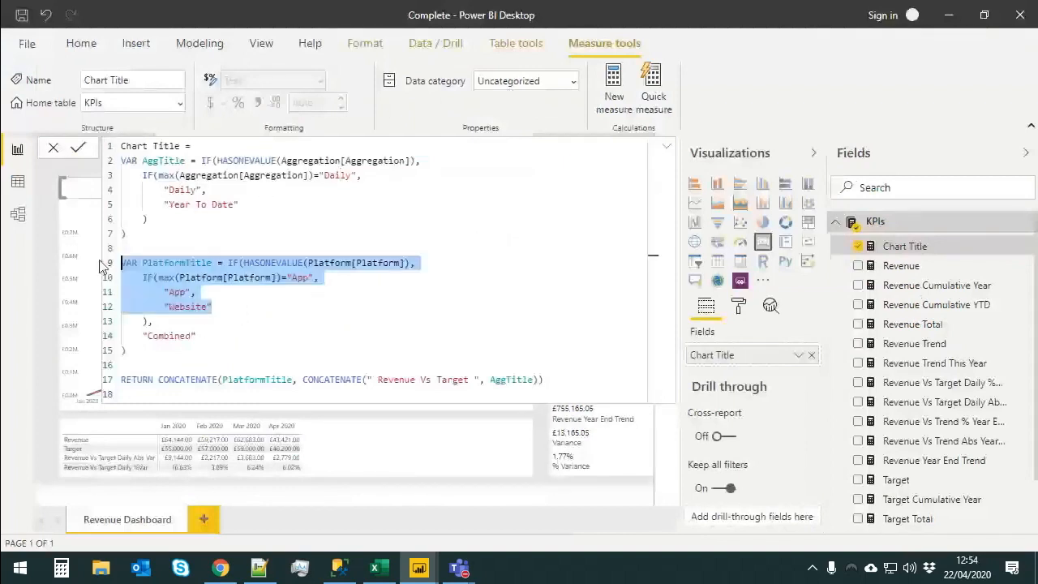
pyautogui.click(288, 336)
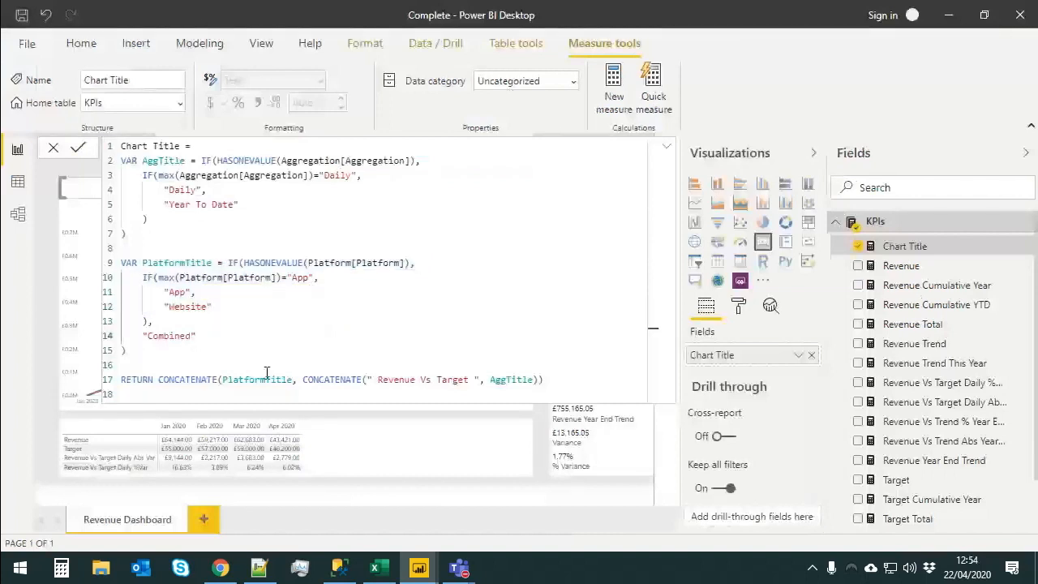
pyautogui.click(239, 379)
pyautogui.click(663, 151)
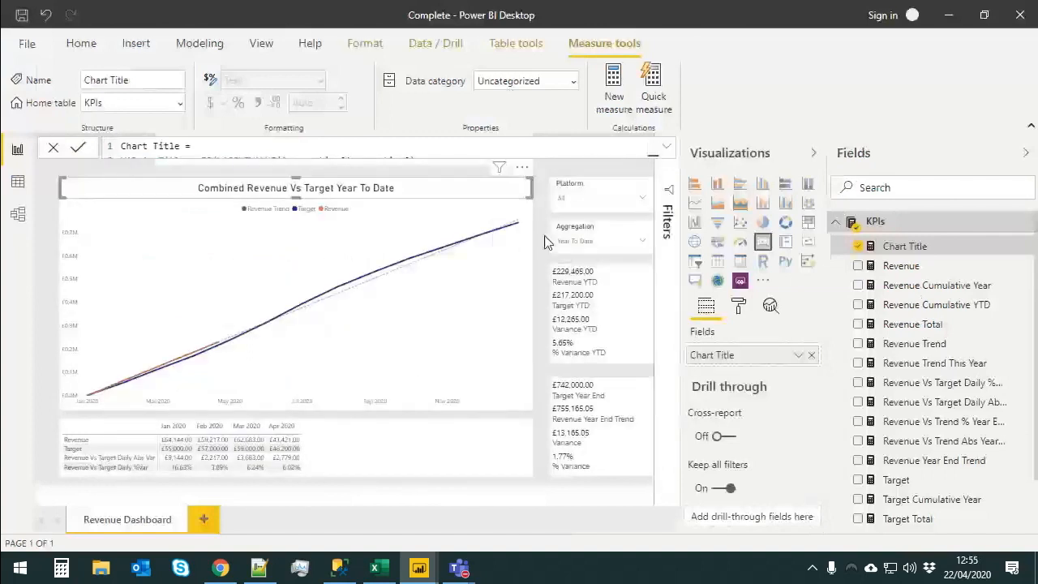
# - Review the year-end variance cards for all platforms and for Website only, finishing with all platforms selected
pyautogui.moveTo(222, 349)
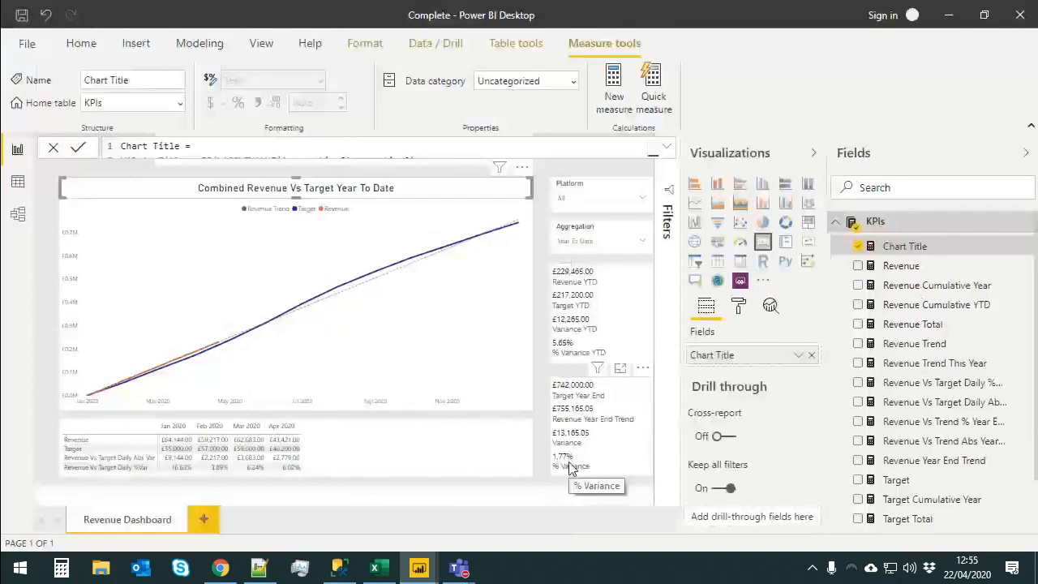
pyautogui.click(586, 206)
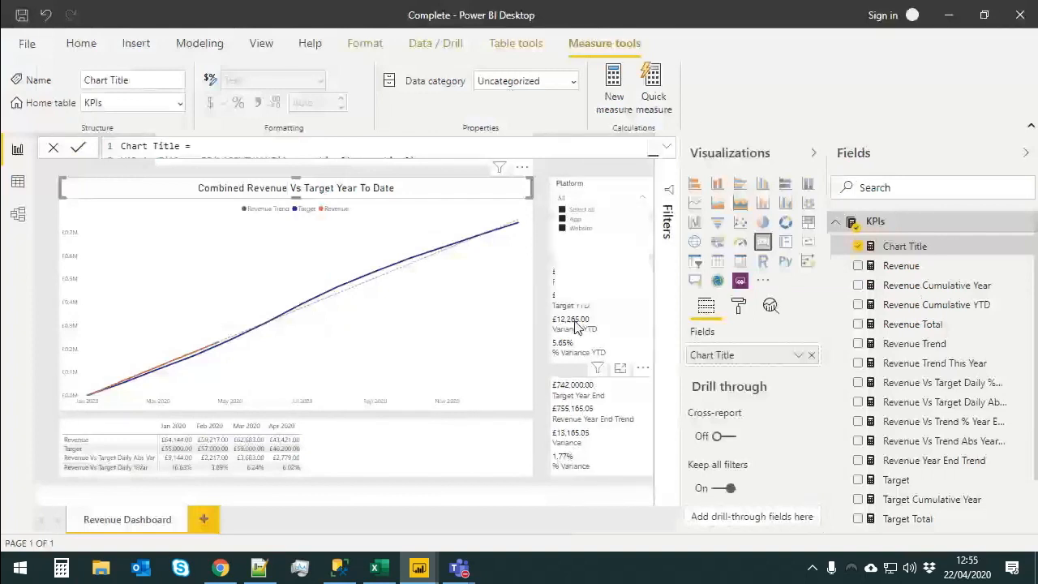
pyautogui.click(577, 228)
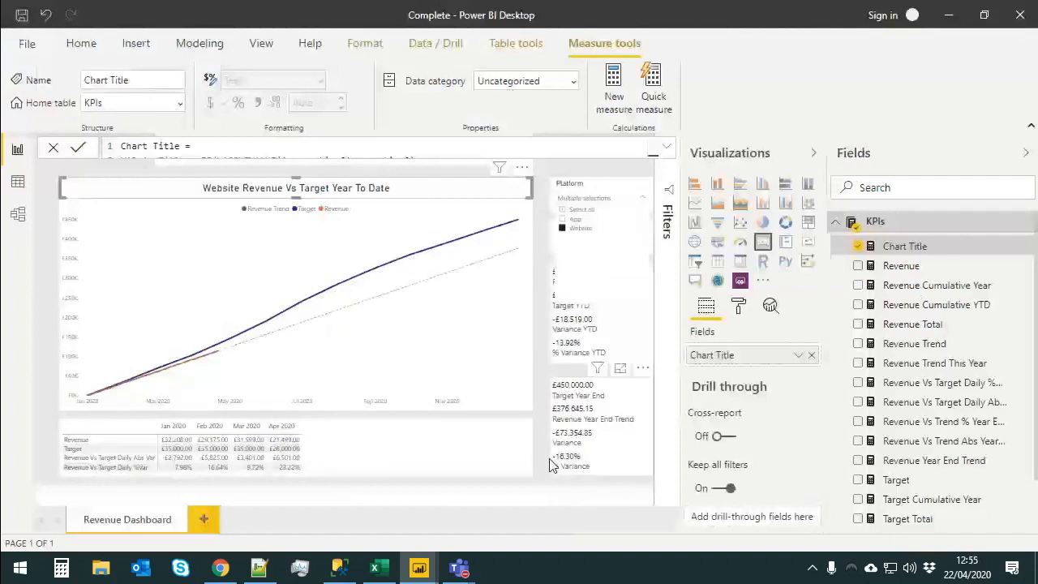
pyautogui.click(575, 220)
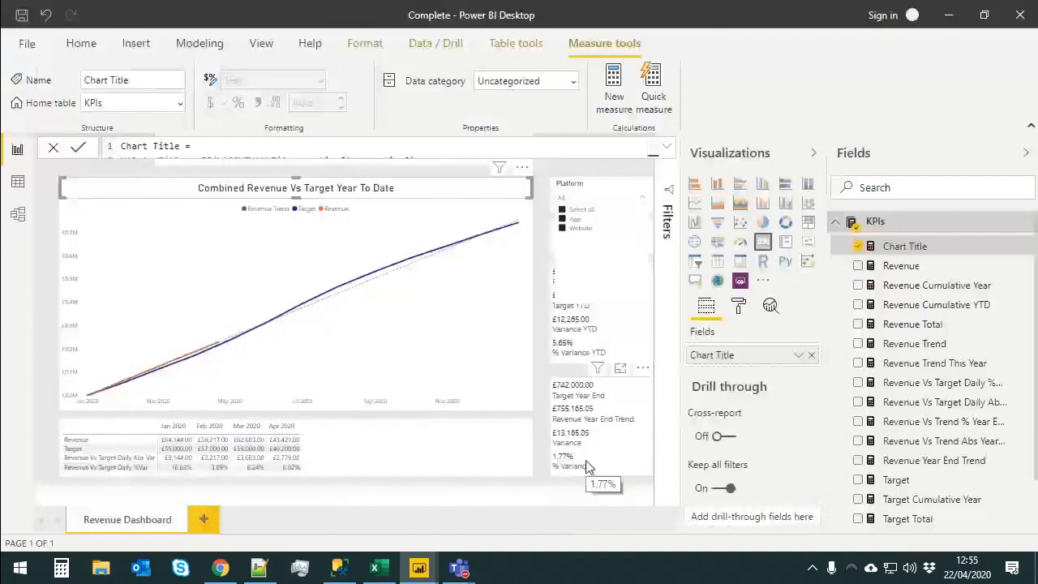
pyautogui.click(642, 200)
pyautogui.click(641, 201)
pyautogui.click(640, 201)
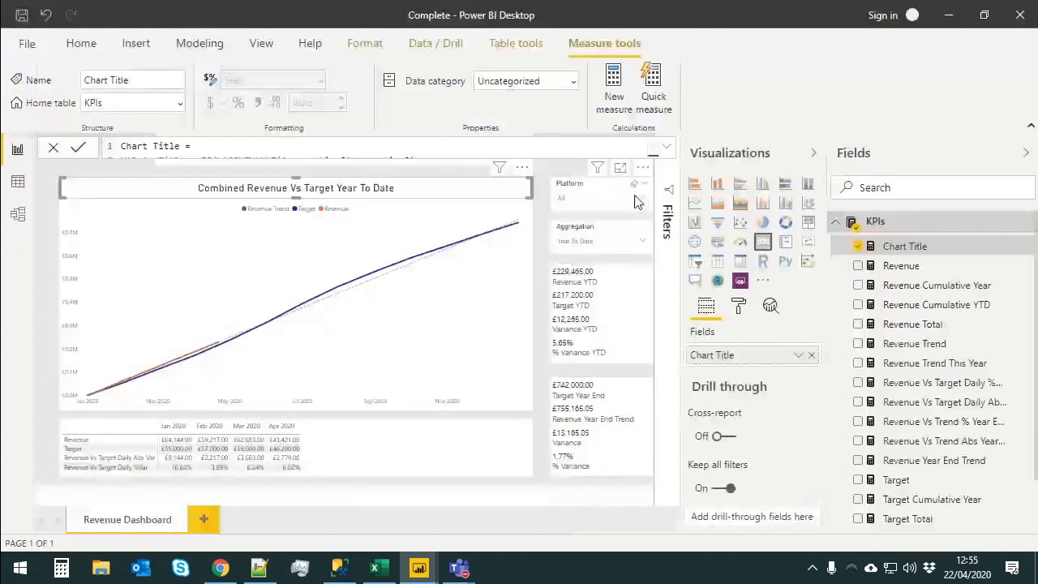
pyautogui.click(547, 194)
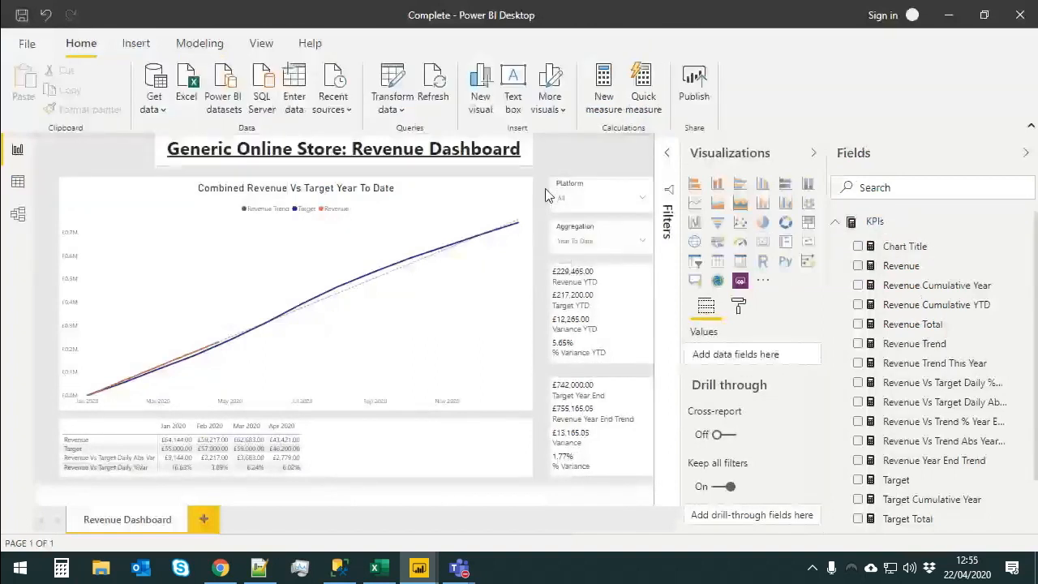